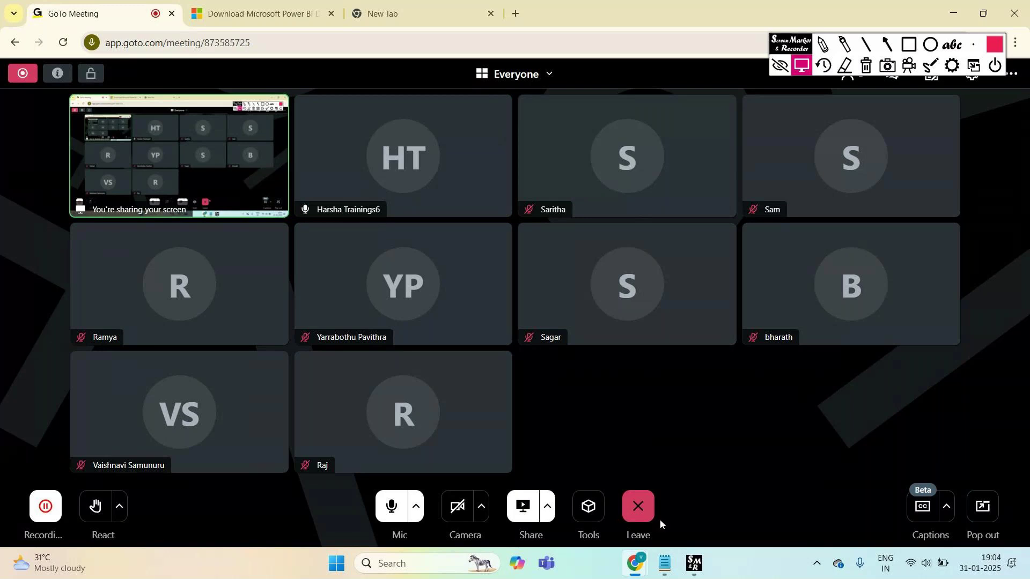
# Step: Switch to the "day 3" note in Notepad and insert two blank lines above its first line
pyautogui.moveTo(665, 560)
pyautogui.click(669, 504)
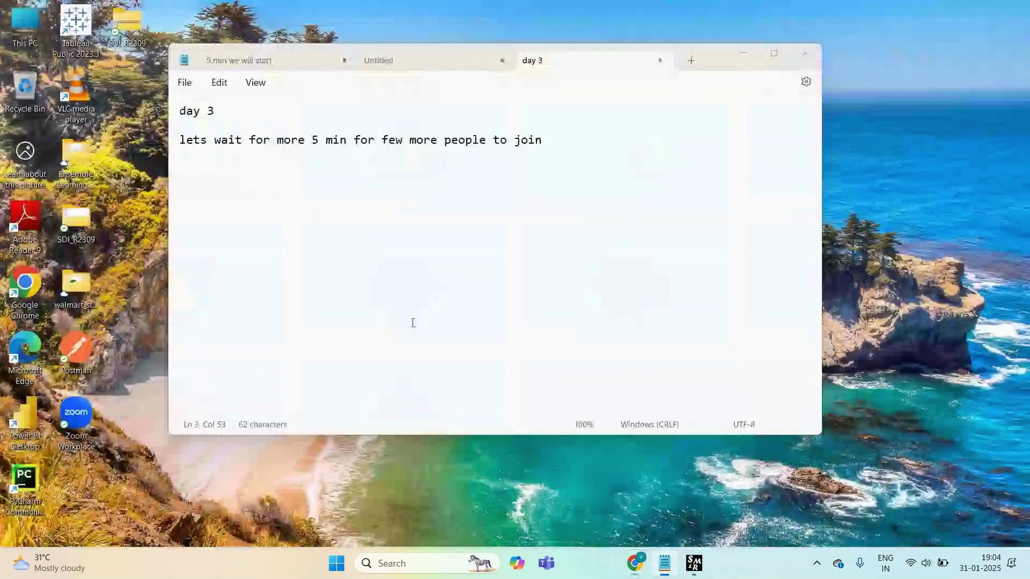
pyautogui.click(182, 111)
pyautogui.press('Return')
pyautogui.press('Return')
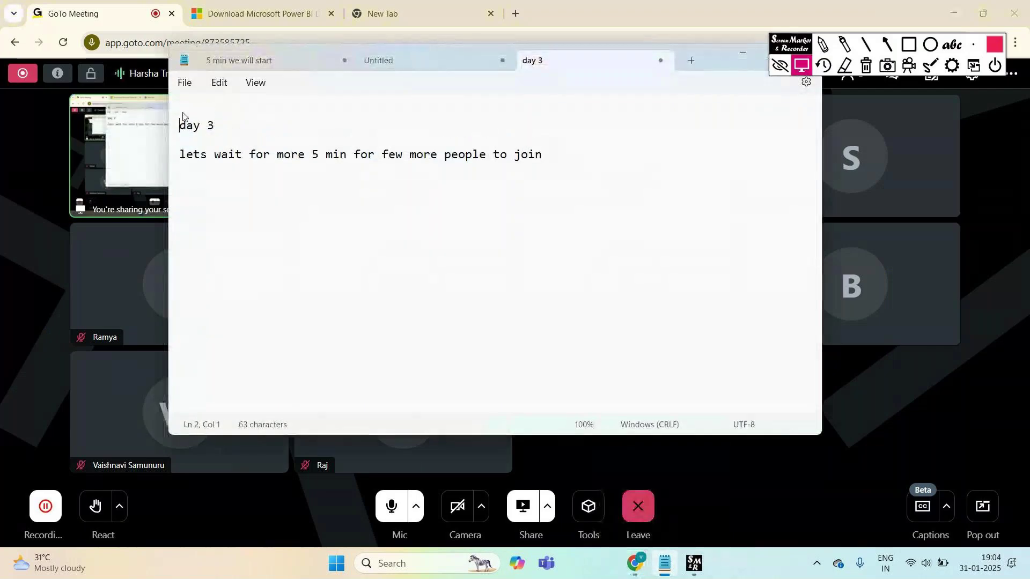
pyautogui.click(211, 110)
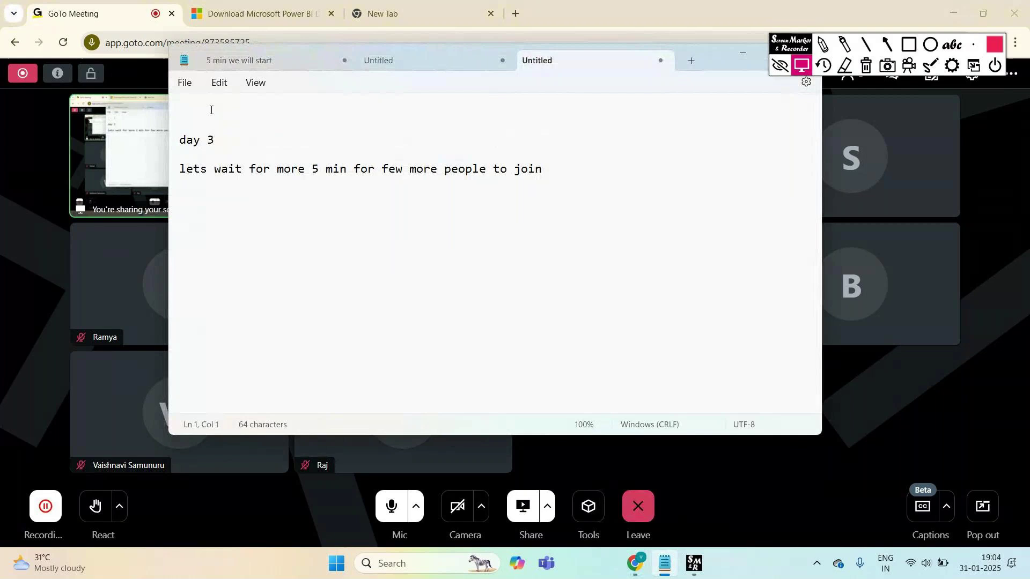
pyautogui.write('dem')
pyautogui.press('BackSpace')
pyautogui.press('BackSpace')
pyautogui.press('BackSpace')
# Step: Add the entries "demo1" and "demo2" at the end of the note, separated by a blank line
pyautogui.hotkey('ctrl', 'End')
pyautogui.write('de')
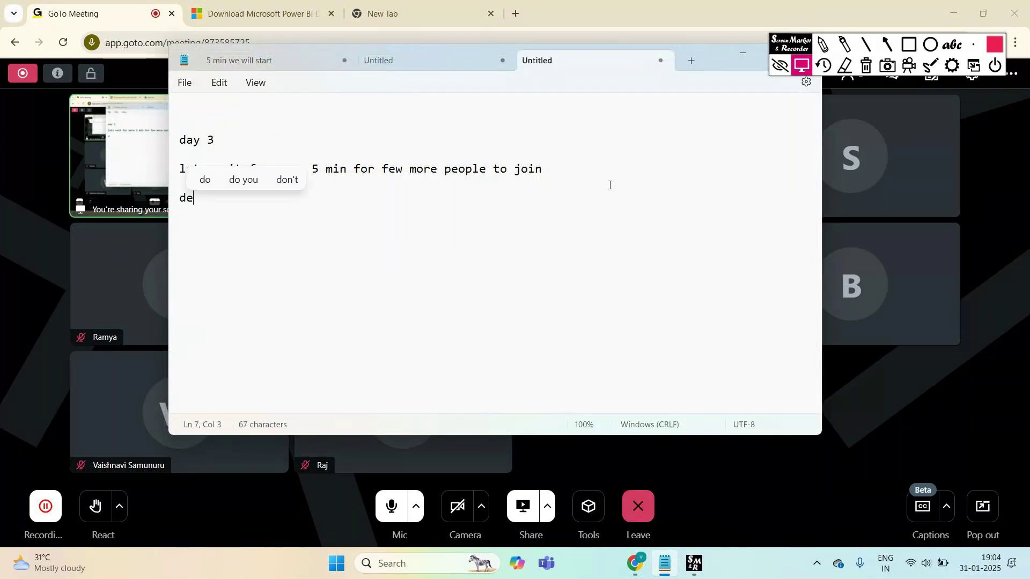
pyautogui.write('mo1')
pyautogui.press('Return')
pyautogui.press('Return')
pyautogui.write('demo2')
pyautogui.press('Return')
pyautogui.press('Return')
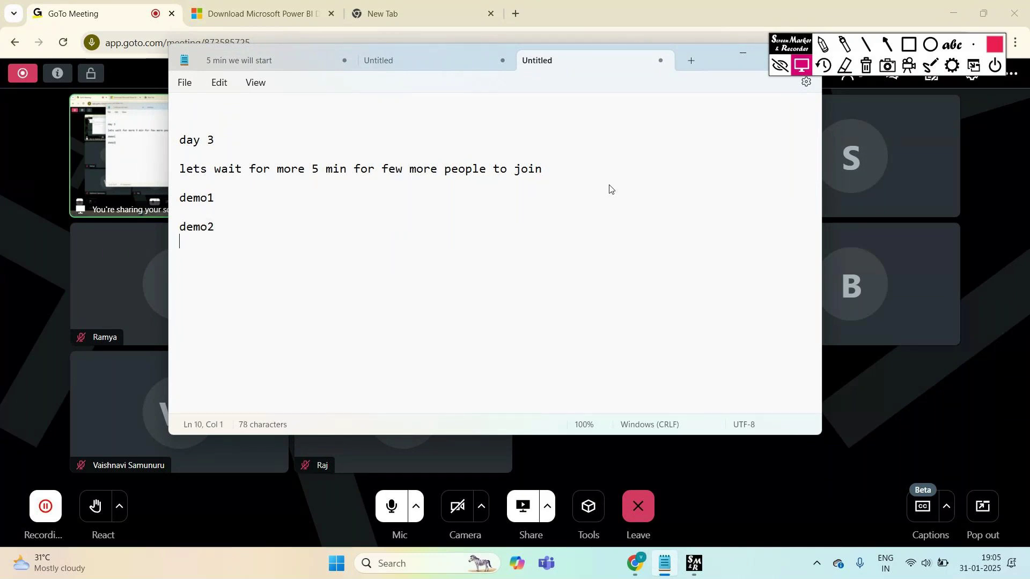
# Step: Add the line "(breif overview of sql & power bi)" directly under demo2, followed by a blank line
pyautogui.click(269, 200)
pyautogui.click(259, 235)
pyautogui.write('(breif overvi')
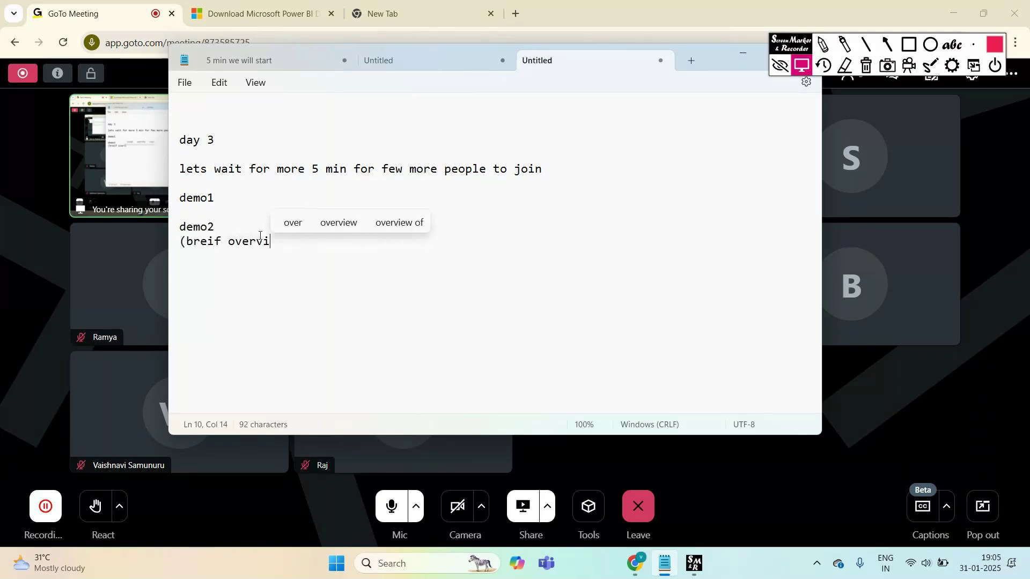
pyautogui.write('ew of ')
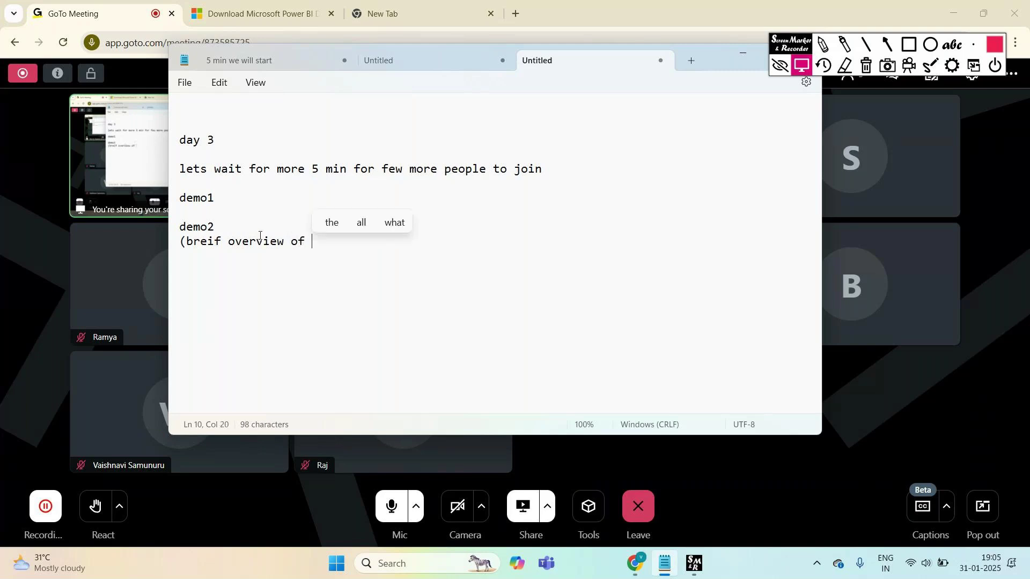
pyautogui.write('sql ')
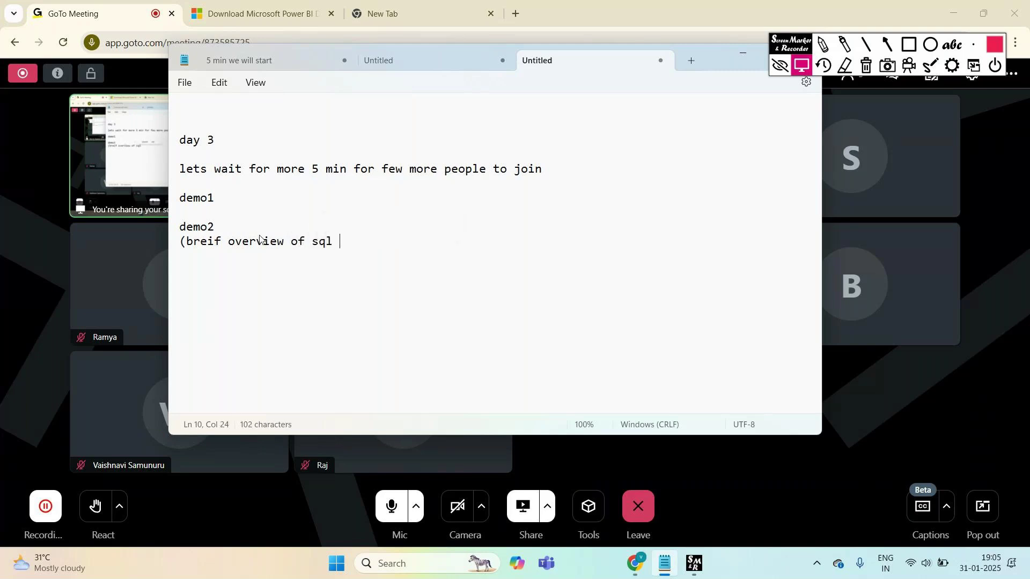
pyautogui.write('& power bi)')
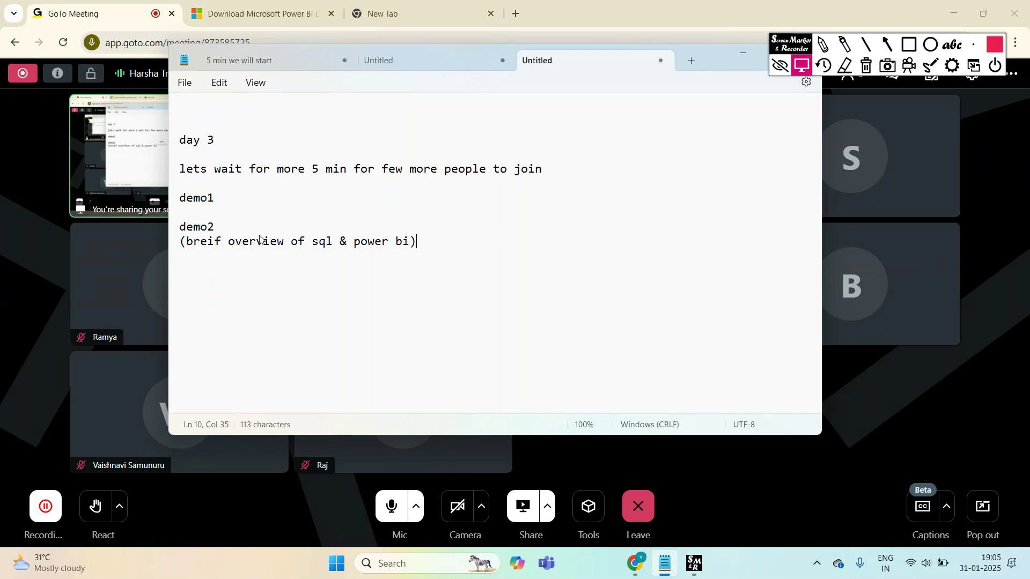
pyautogui.press('Return')
pyautogui.press('Return')
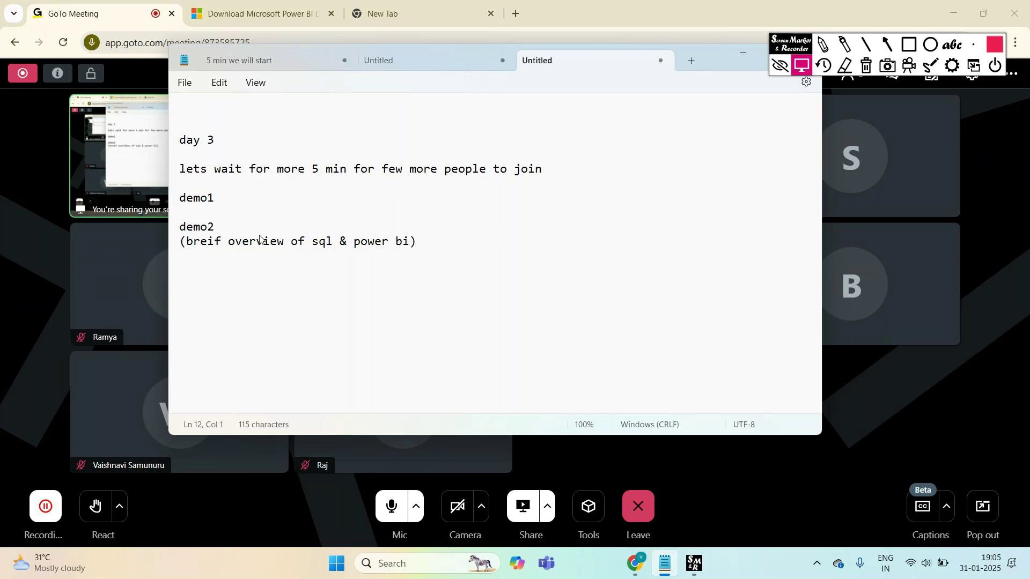
# Step: Add a "day3" entry to the end of the note with "power bi installation" as its topic below
pyautogui.write('day3')
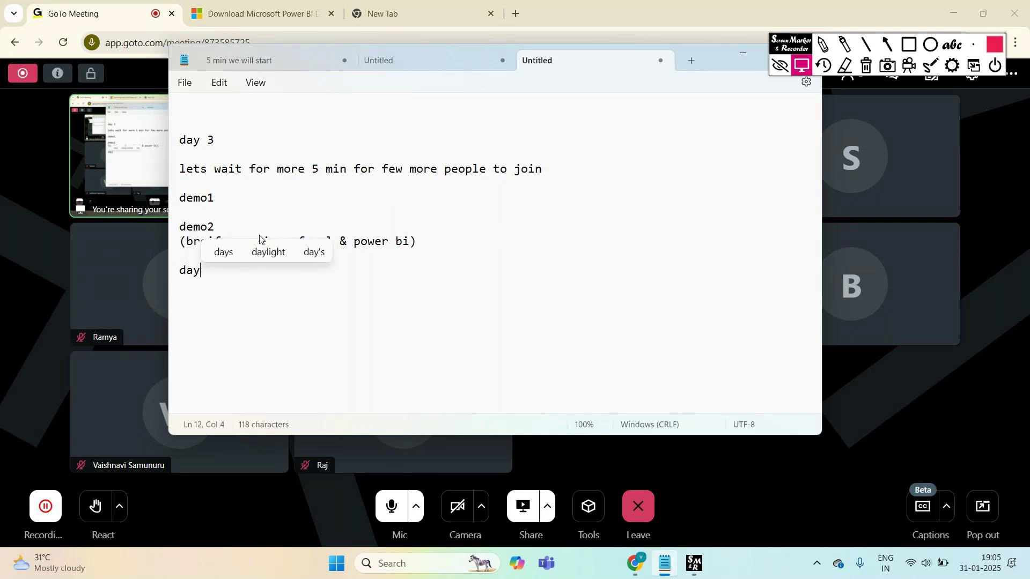
pyautogui.press('Return')
pyautogui.press('Return')
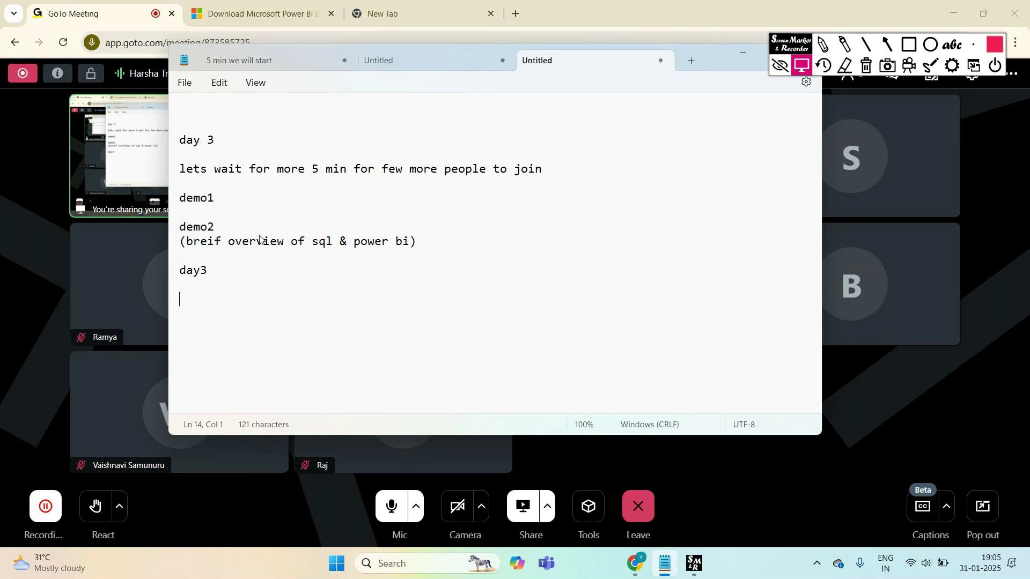
pyautogui.write('power bi ')
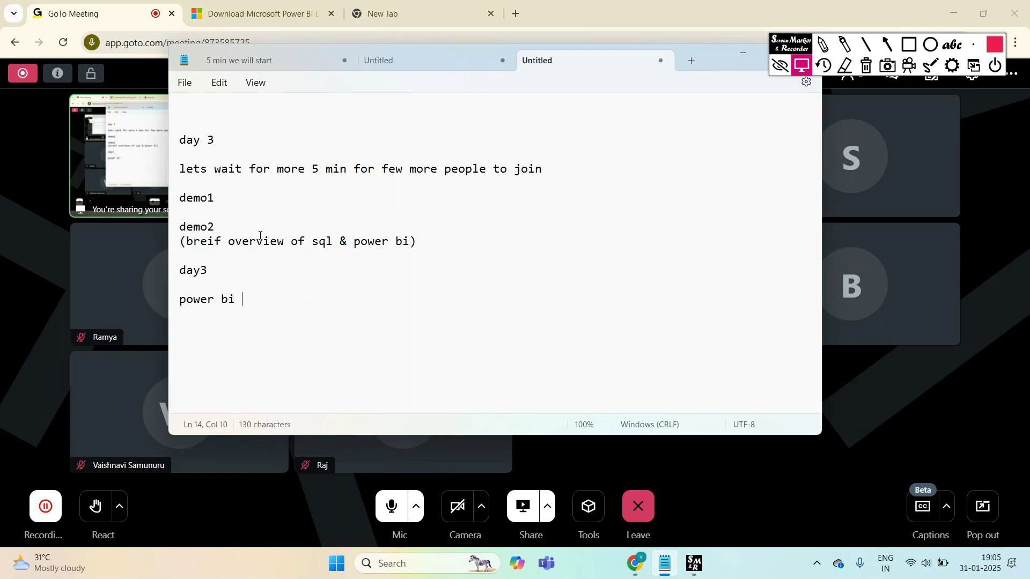
pyautogui.write('insta')
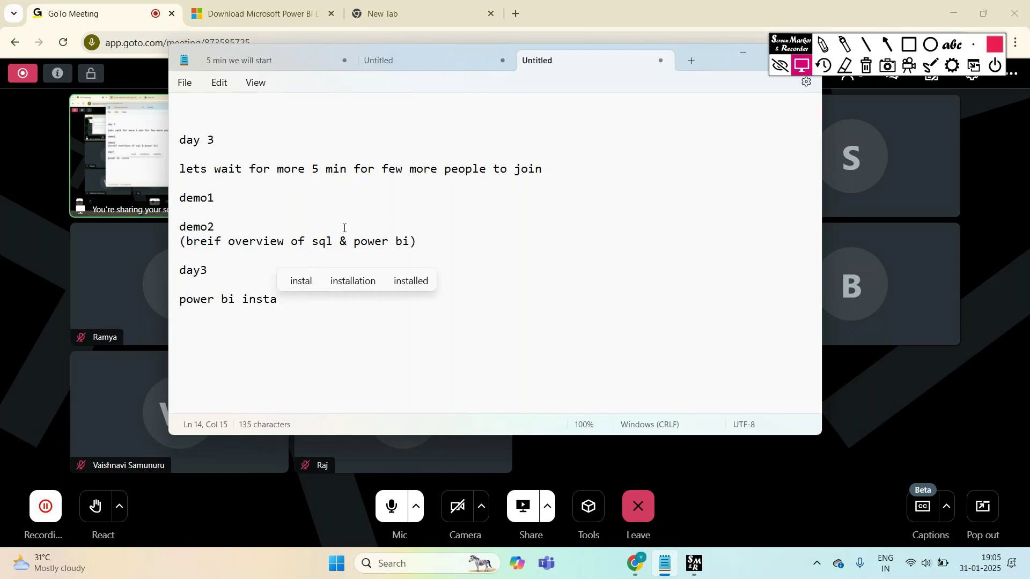
pyautogui.click(336, 283)
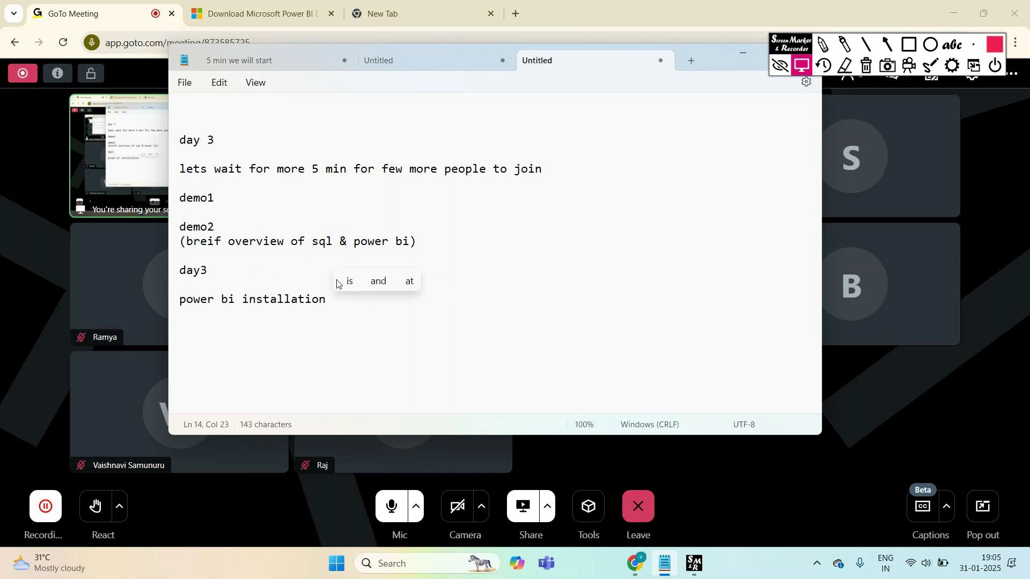
pyautogui.press('Return')
pyautogui.press('Return')
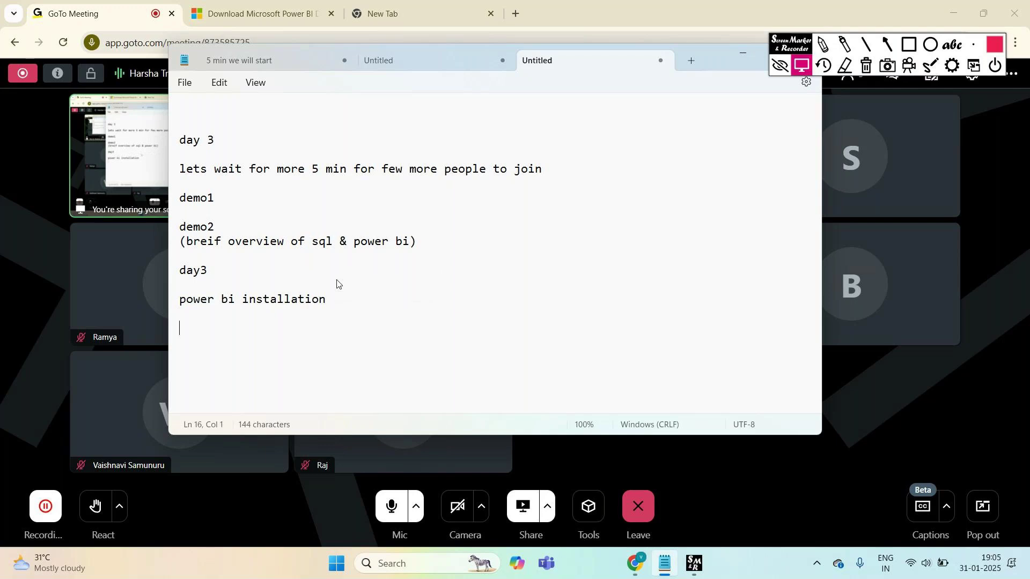
# Step: Copy the address of the Microsoft Power BI Desktop download page and send it to everyone in the GoTo Meeting chat
pyautogui.click(256, 4)
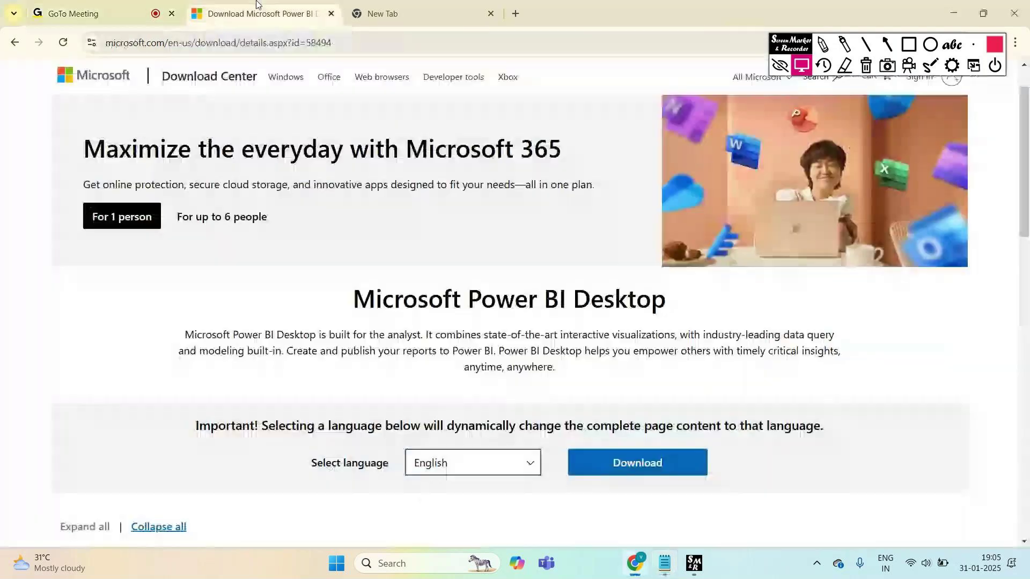
pyautogui.click(369, 44)
pyautogui.hotkey('ctrl', 'c')
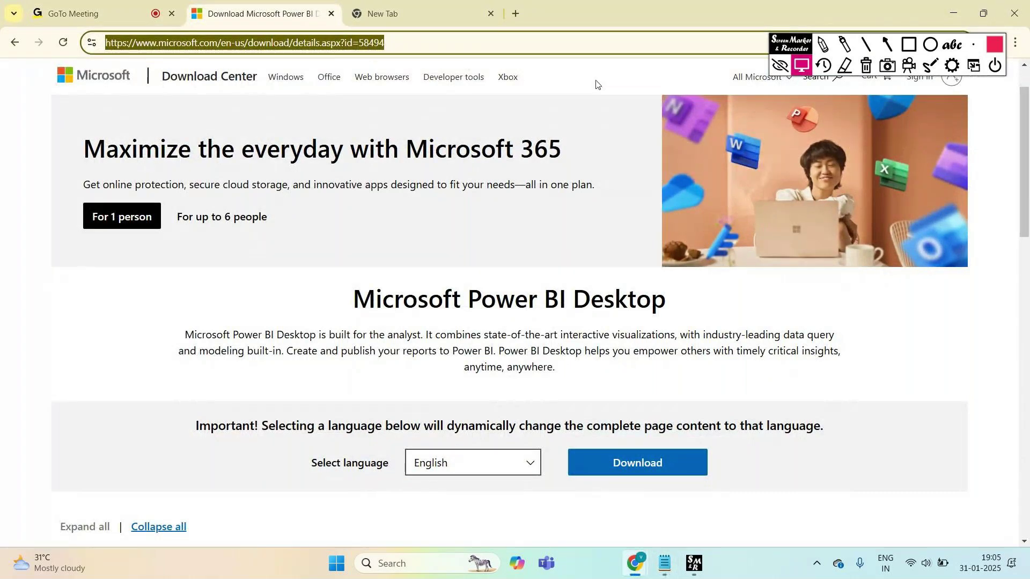
pyautogui.click(96, 14)
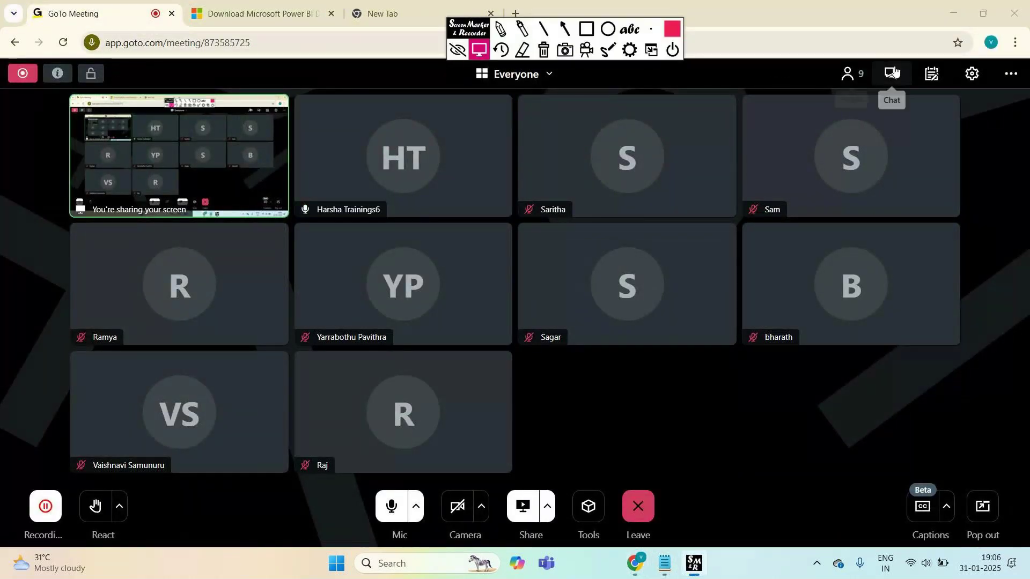
pyautogui.click(892, 72)
pyautogui.hotkey('ctrl', 'v')
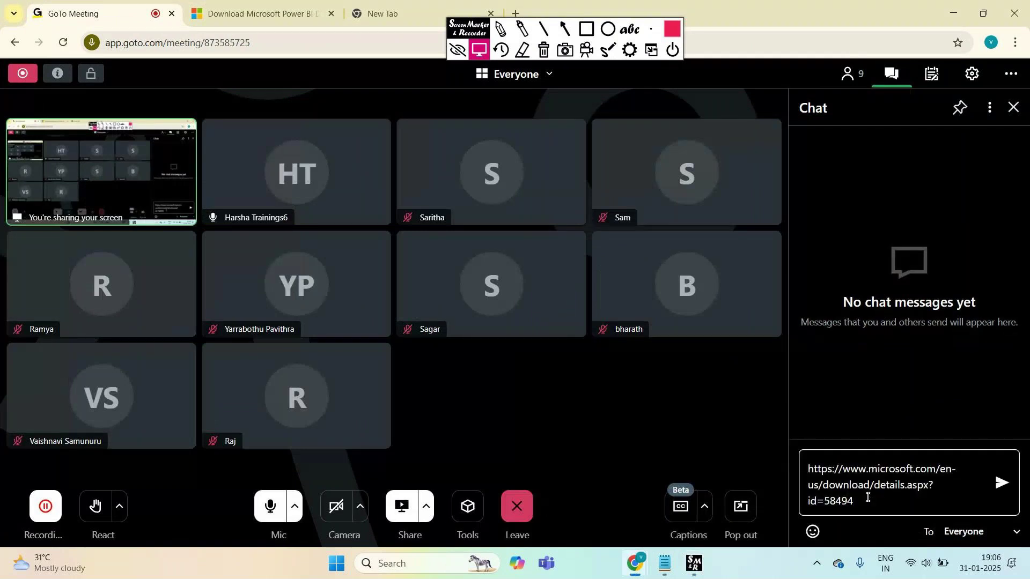
pyautogui.press('Return')
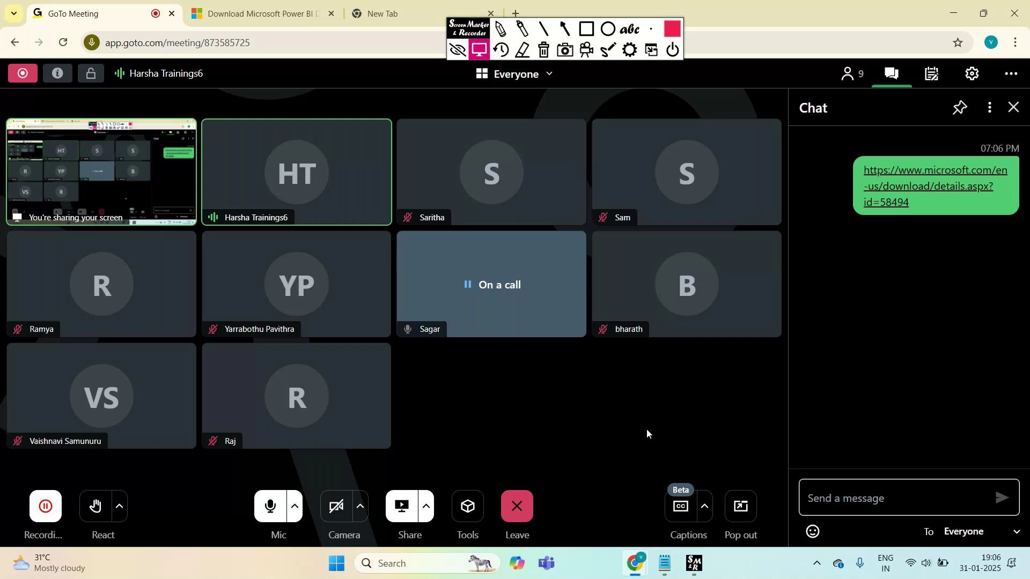
# Step: Search Windows for "power" and launch Power BI Desktop
pyautogui.moveTo(476, 32); pyautogui.dragTo(605, 34)
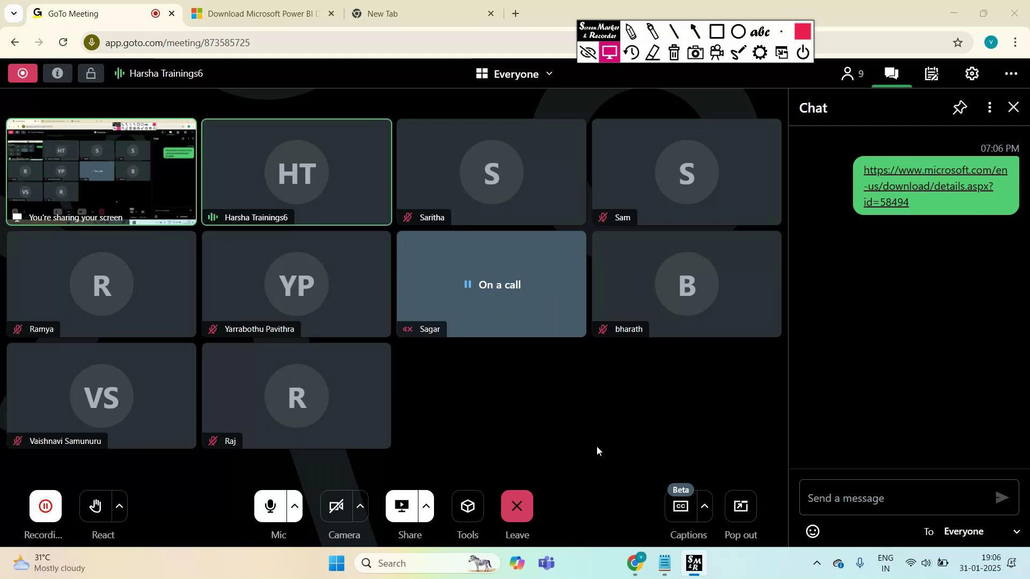
pyautogui.click(428, 560)
pyautogui.write('power')
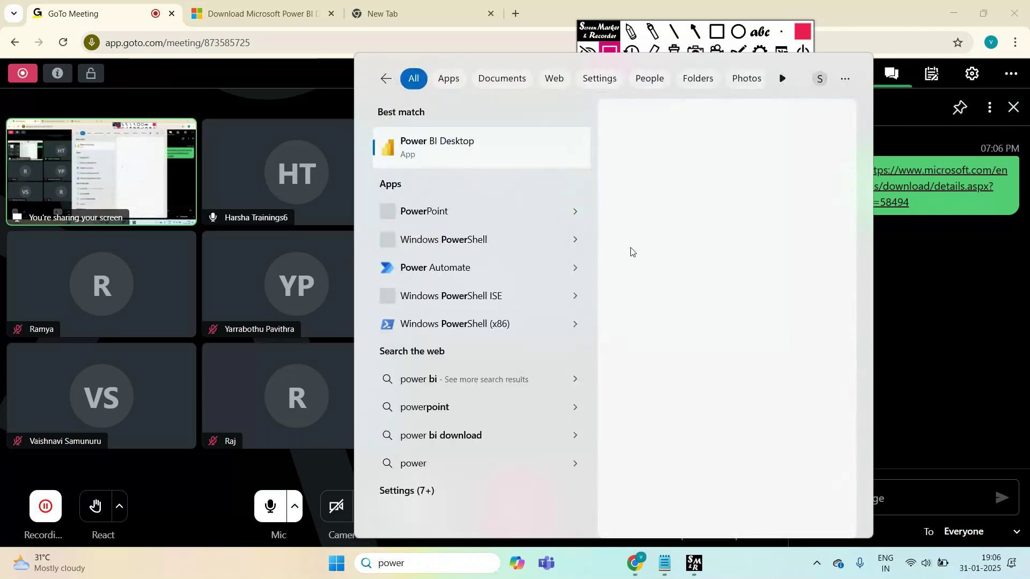
pyautogui.click(644, 244)
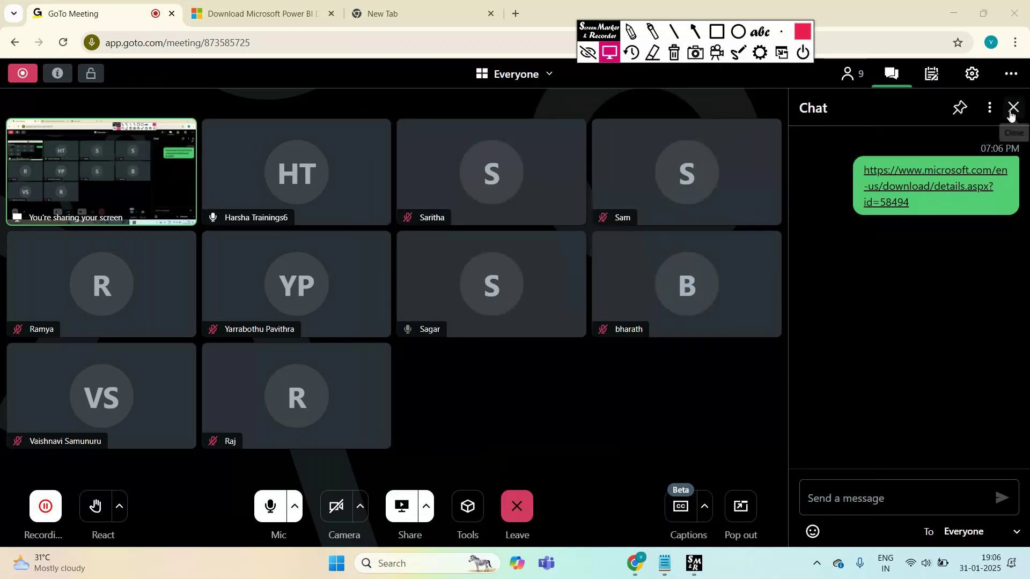
pyautogui.click(1012, 108)
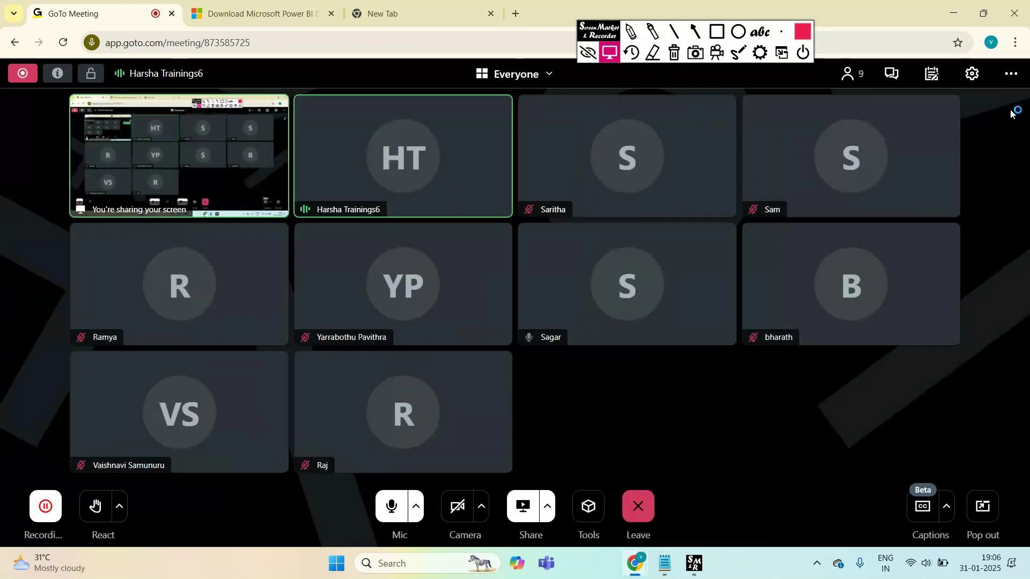
pyautogui.click(900, 85)
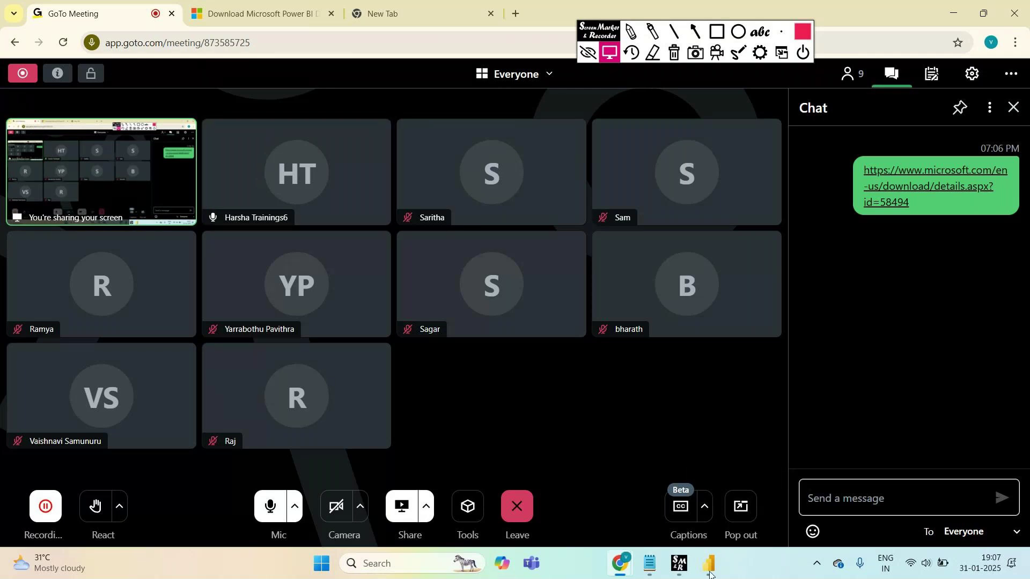
# Step: Close an extra Power BI Desktop window and the meeting's chat pane
pyautogui.moveTo(709, 564)
pyautogui.moveTo(547, 455)
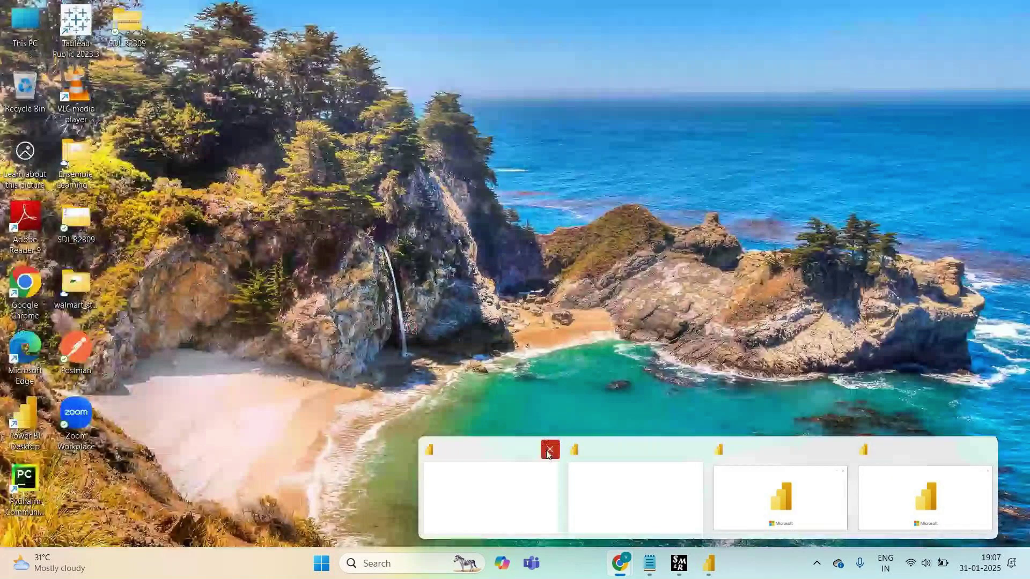
pyautogui.click(547, 455)
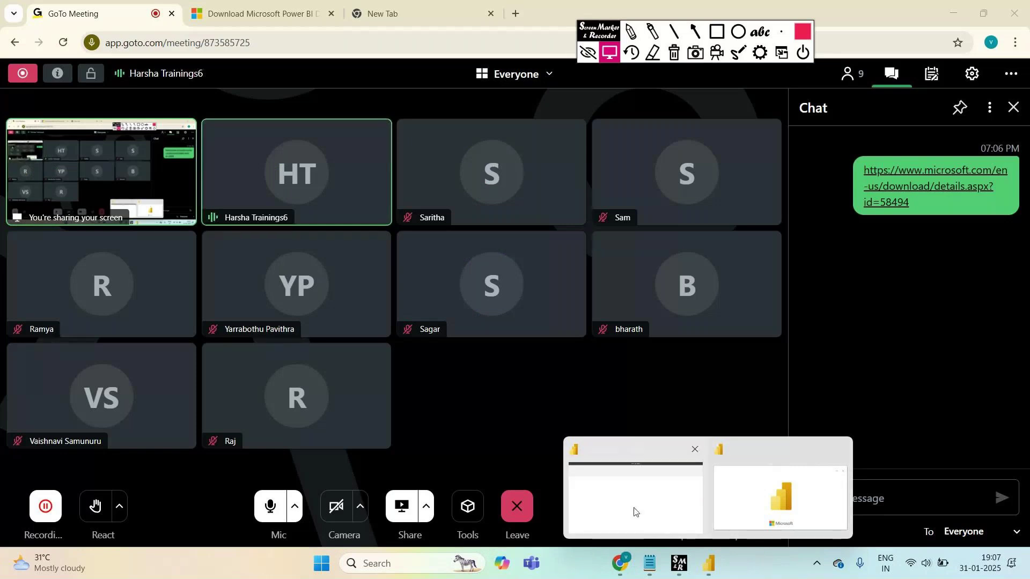
pyautogui.moveTo(634, 511)
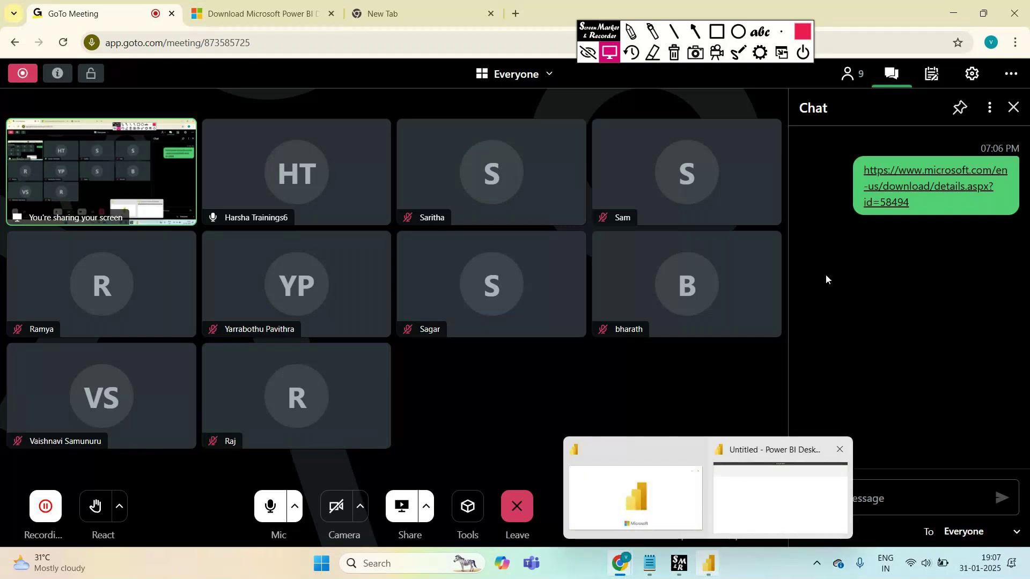
pyautogui.click(1013, 107)
# Step: Switch to the untitled Power BI Desktop report and close its start screen
pyautogui.moveTo(709, 563)
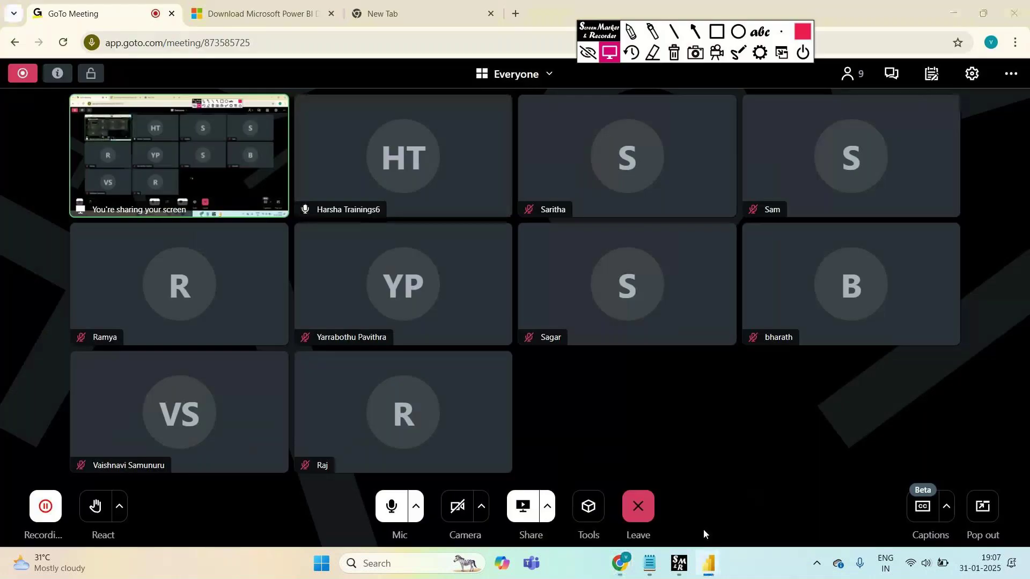
pyautogui.moveTo(701, 506)
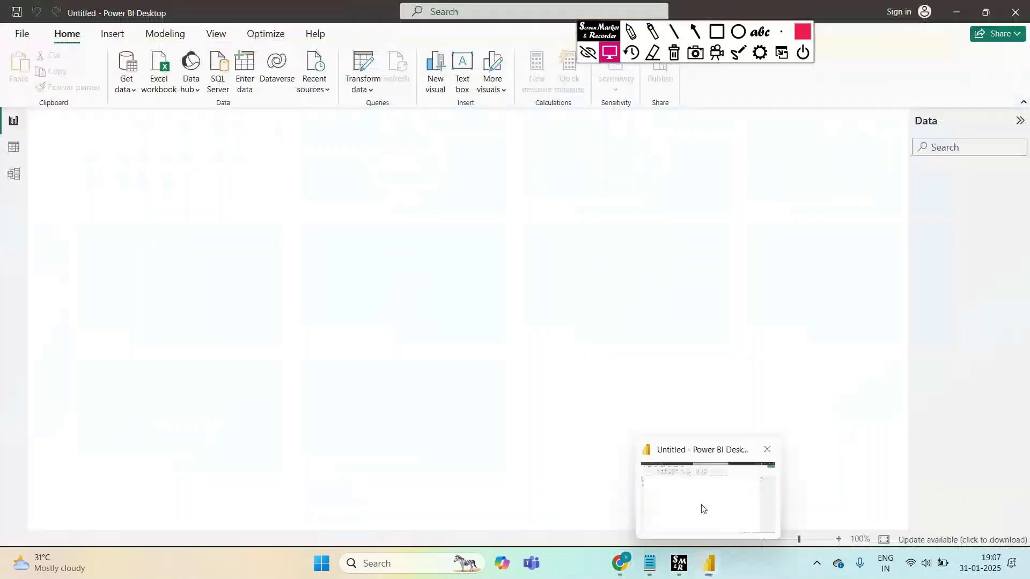
pyautogui.click(672, 491)
pyautogui.moveTo(603, 37); pyautogui.dragTo(743, 51)
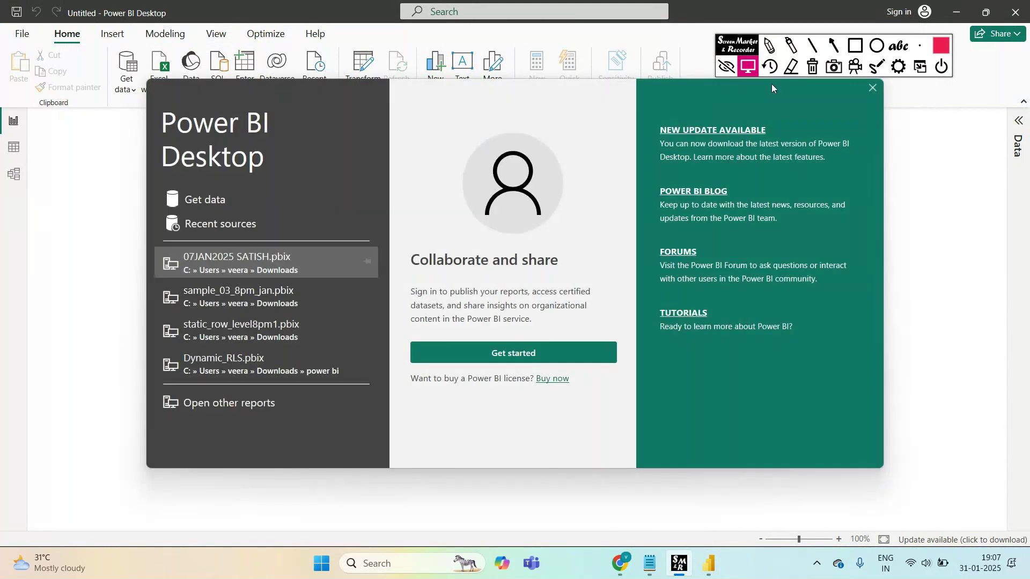
pyautogui.click(872, 88)
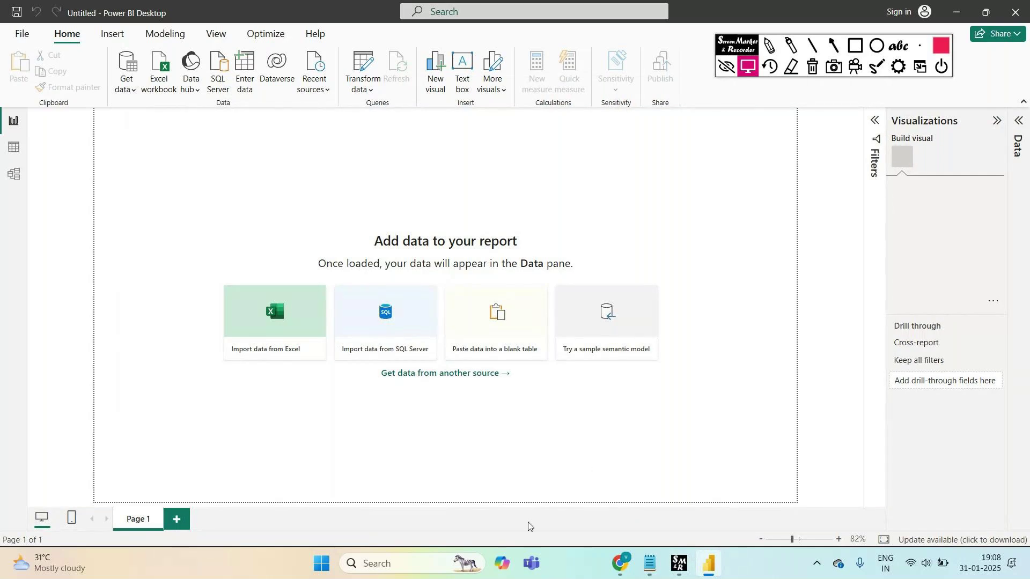
# Step: Open a File Explorer window and return to the untitled Power BI Desktop report
pyautogui.click(566, 572)
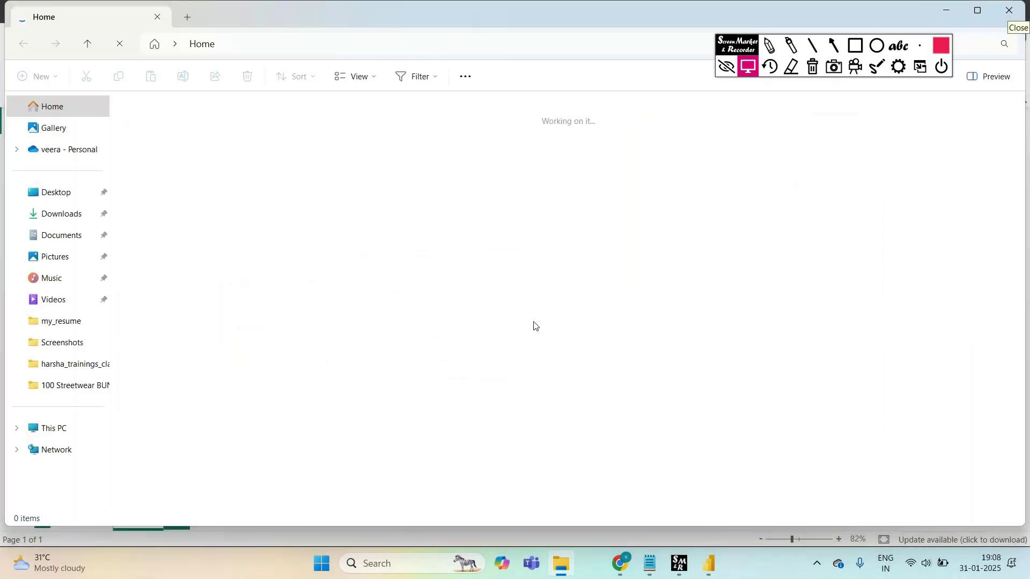
pyautogui.click(708, 563)
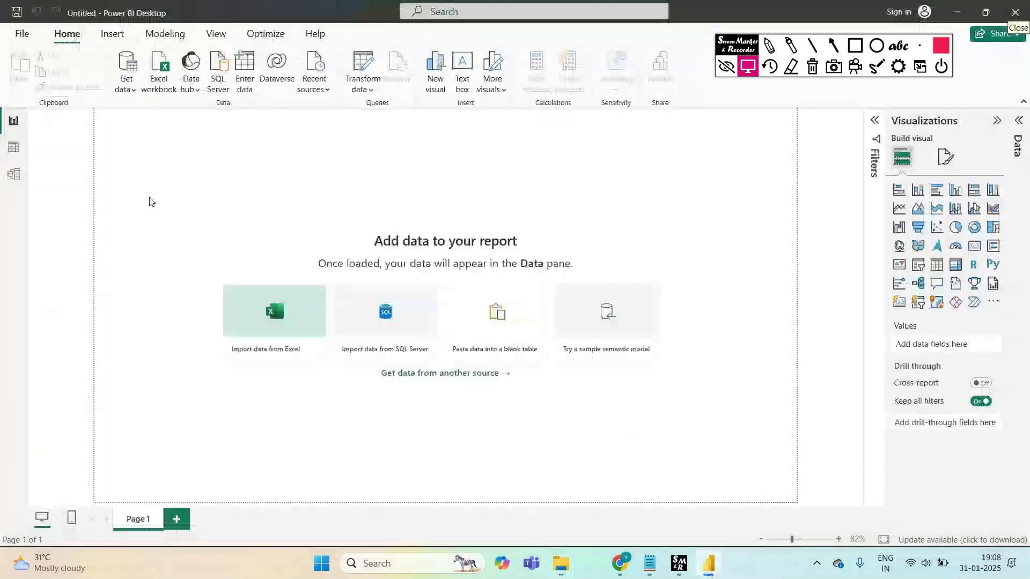
# Step: Import the Sky_Transport_Corp.xlsx - Worksheet (1) CSV file from Downloads and load its data into the report
pyautogui.click(131, 93)
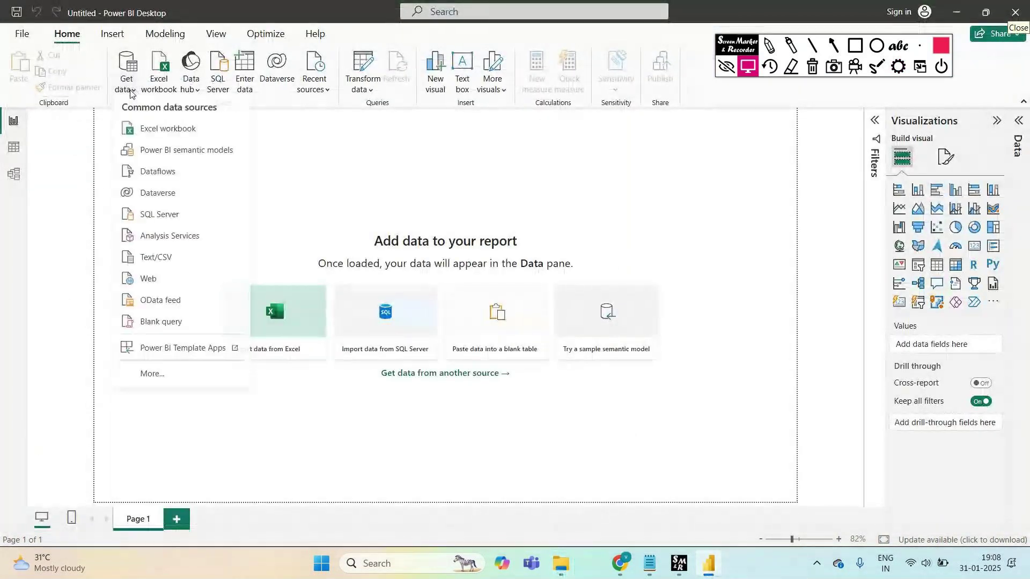
pyautogui.click(162, 260)
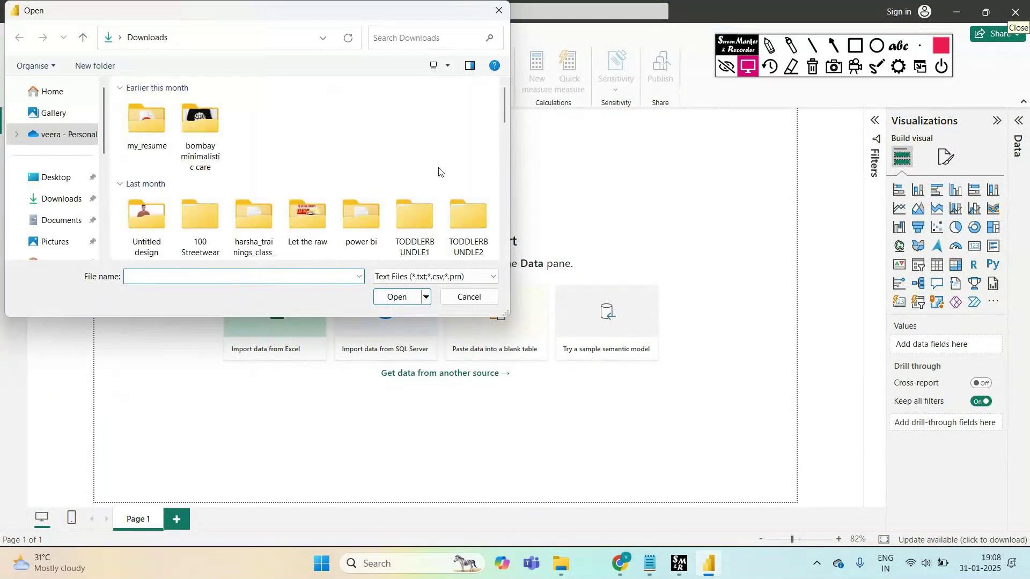
pyautogui.scroll(-8, 438, 172)
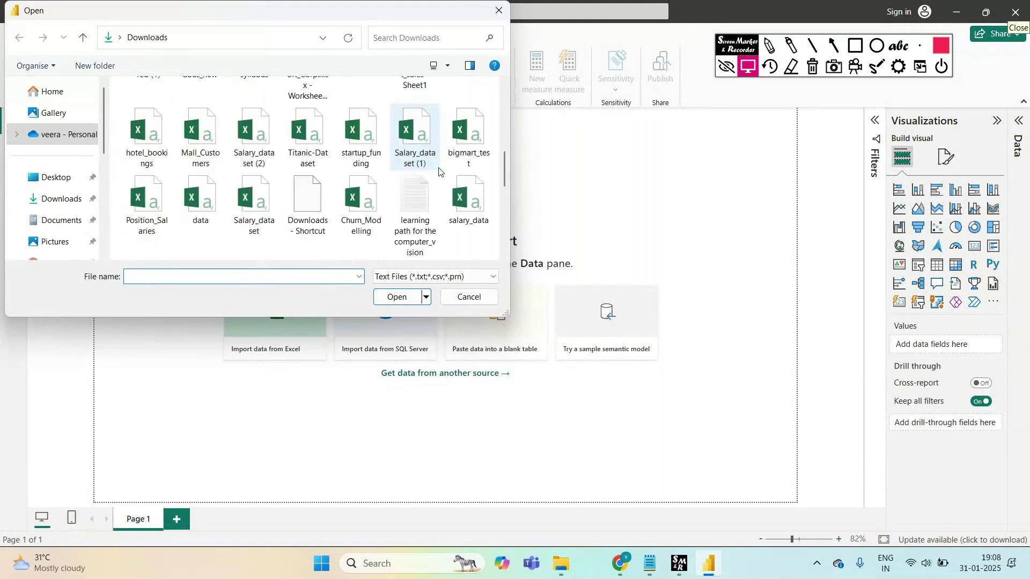
pyautogui.scroll(2, 439, 172)
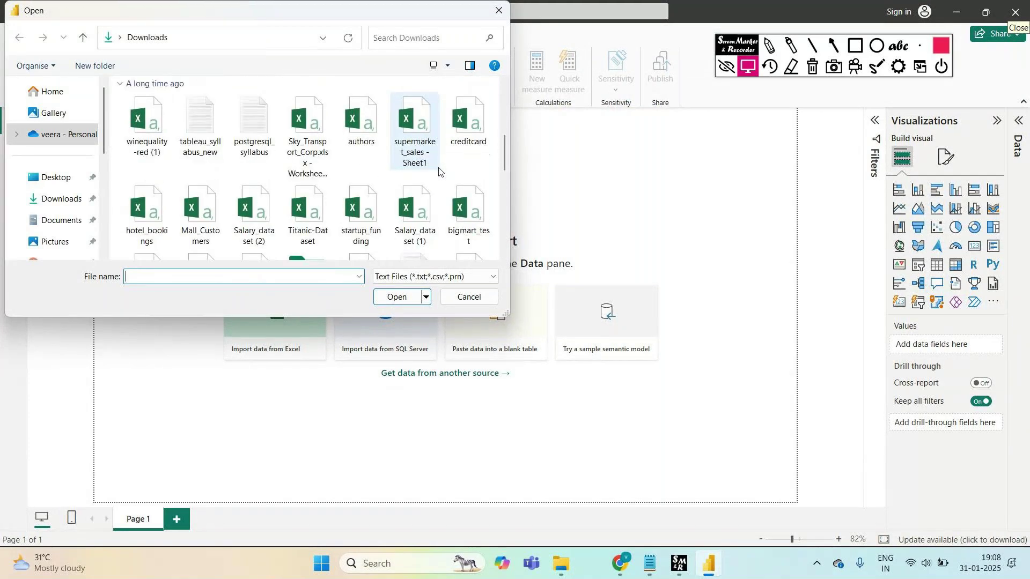
pyautogui.click(323, 138)
pyautogui.click(392, 296)
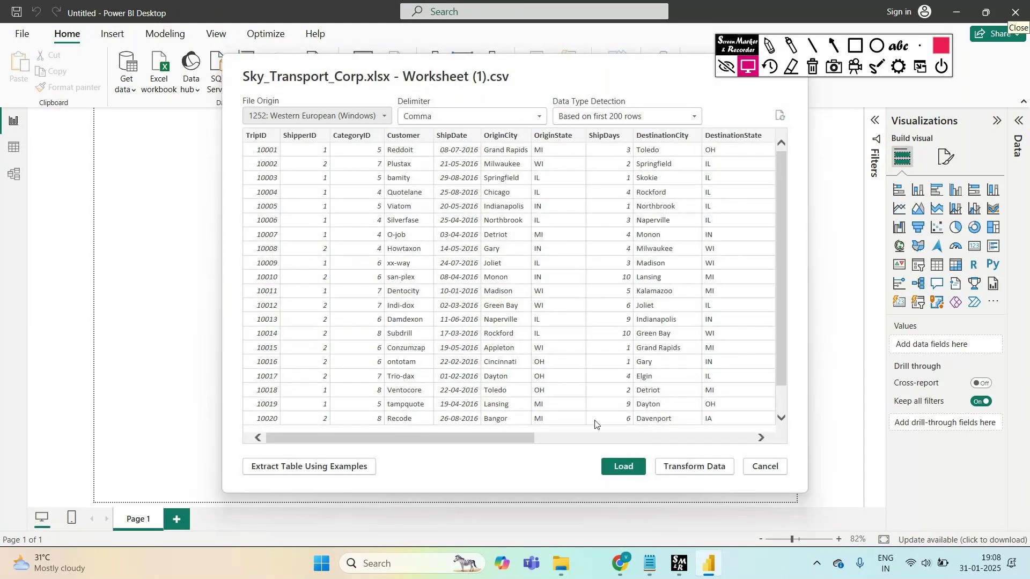
pyautogui.click(621, 467)
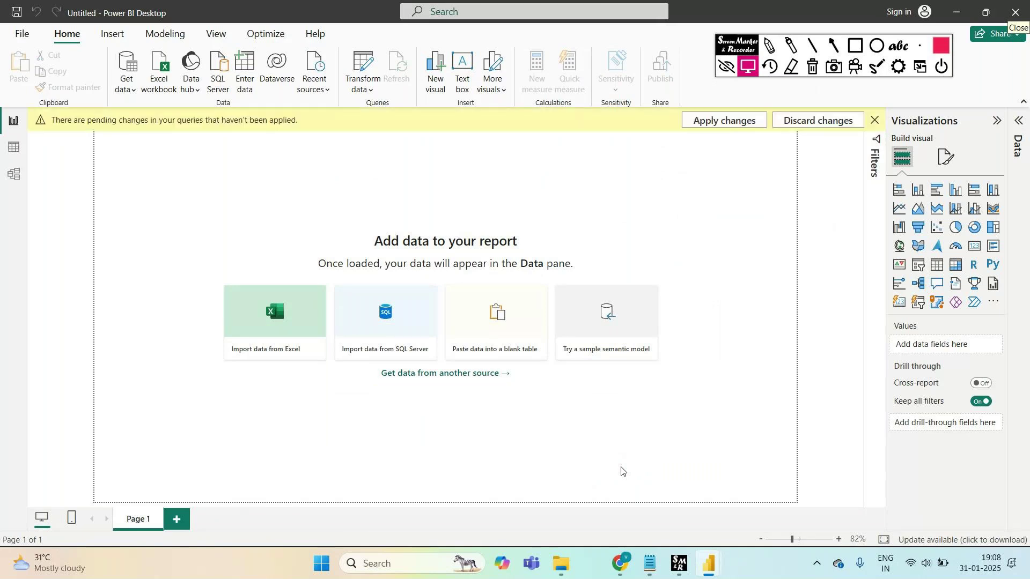
# Step: Mark the Get data command with a red rectangle, clear the mark and collapse the annotation toolbar
pyautogui.click(856, 45)
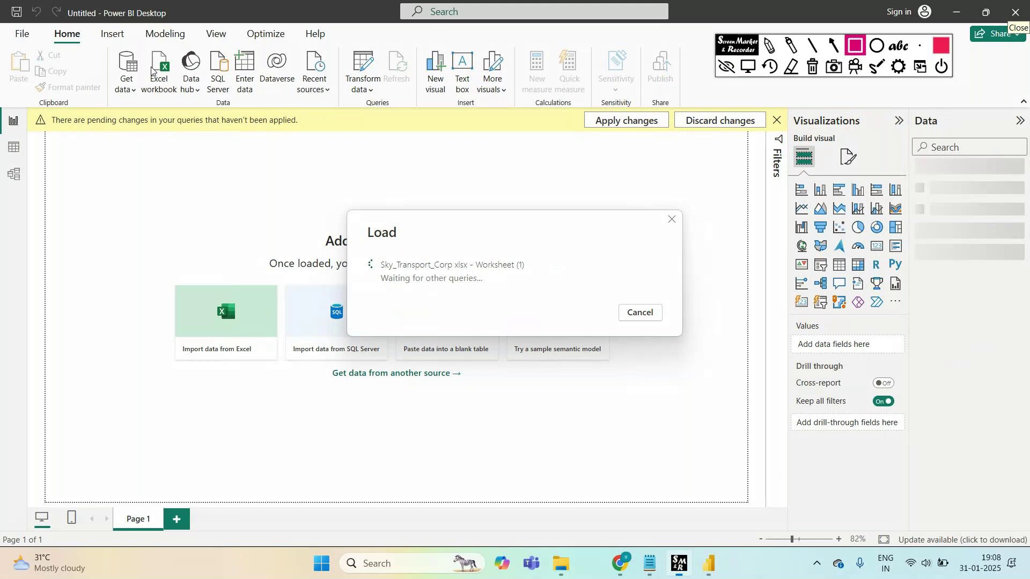
pyautogui.moveTo(105, 47); pyautogui.dragTo(153, 100)
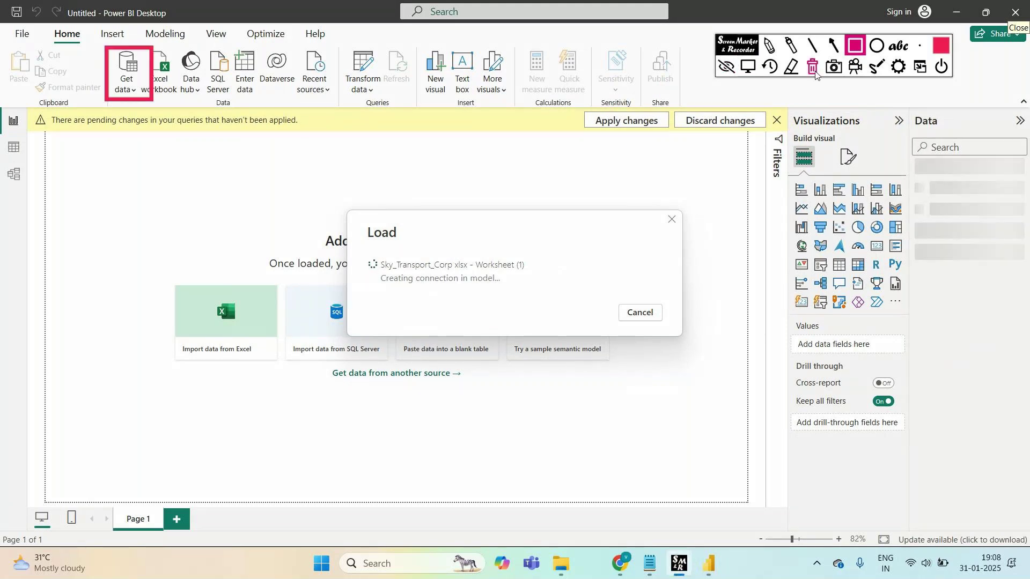
pyautogui.click(743, 74)
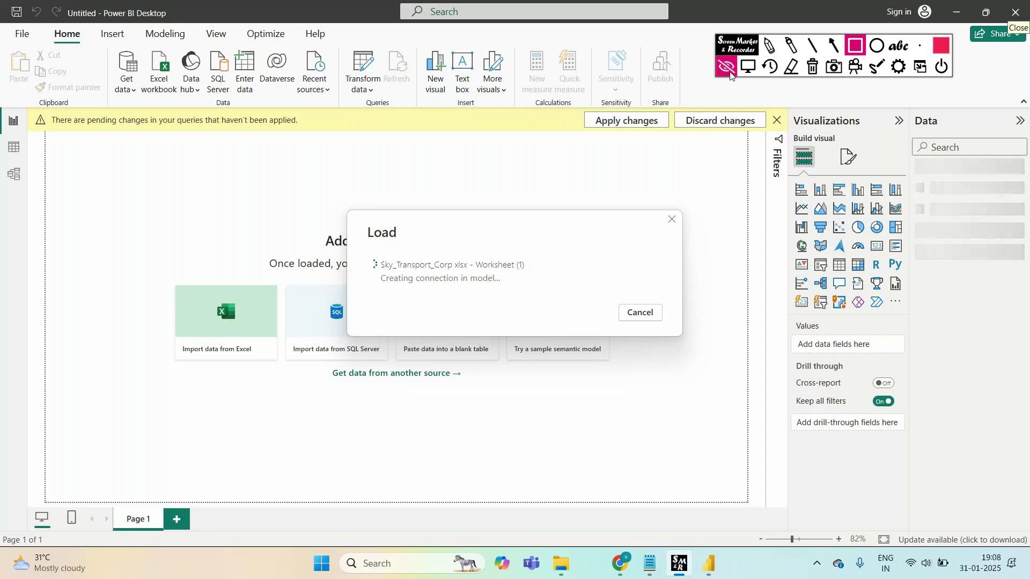
pyautogui.click(726, 67)
# Step: Switch to the Notepad notes and add "power bi is having n number of sources for bringing data into the power bi atmosphere"
pyautogui.moveTo(649, 563)
pyautogui.click(650, 510)
pyautogui.write('power bi i')
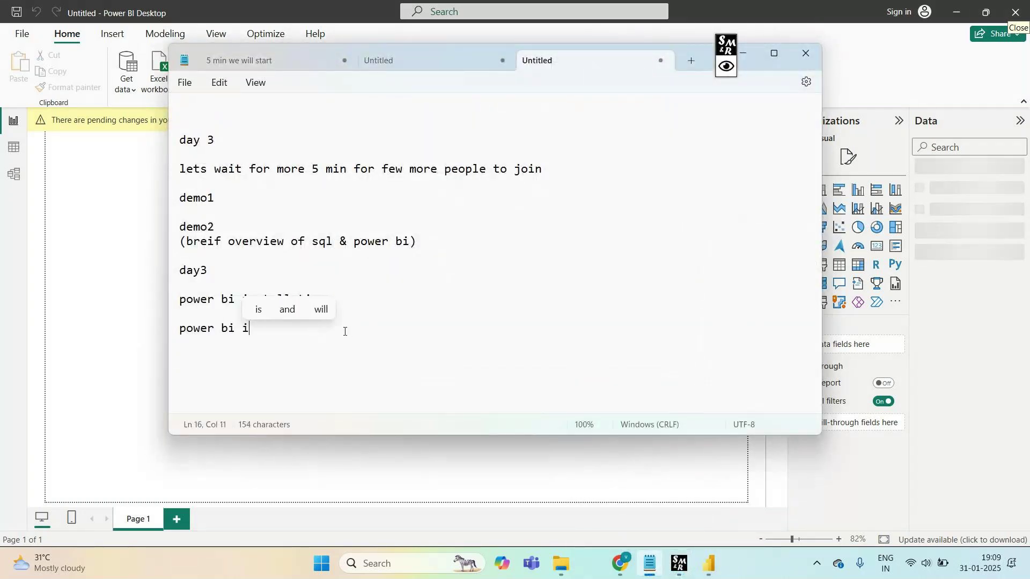
pyautogui.write('s having ')
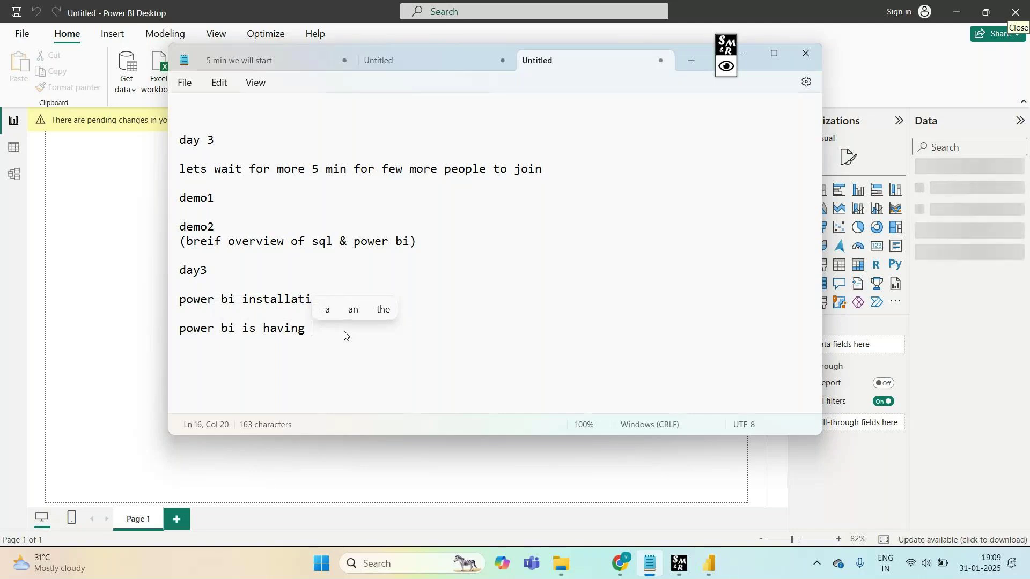
pyautogui.write('n number ')
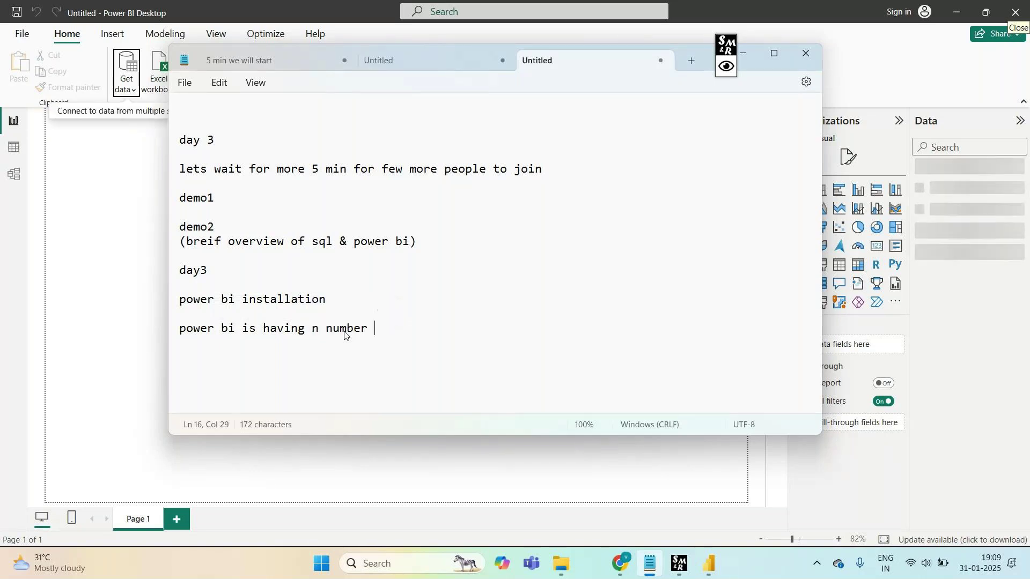
pyautogui.write('of sources for')
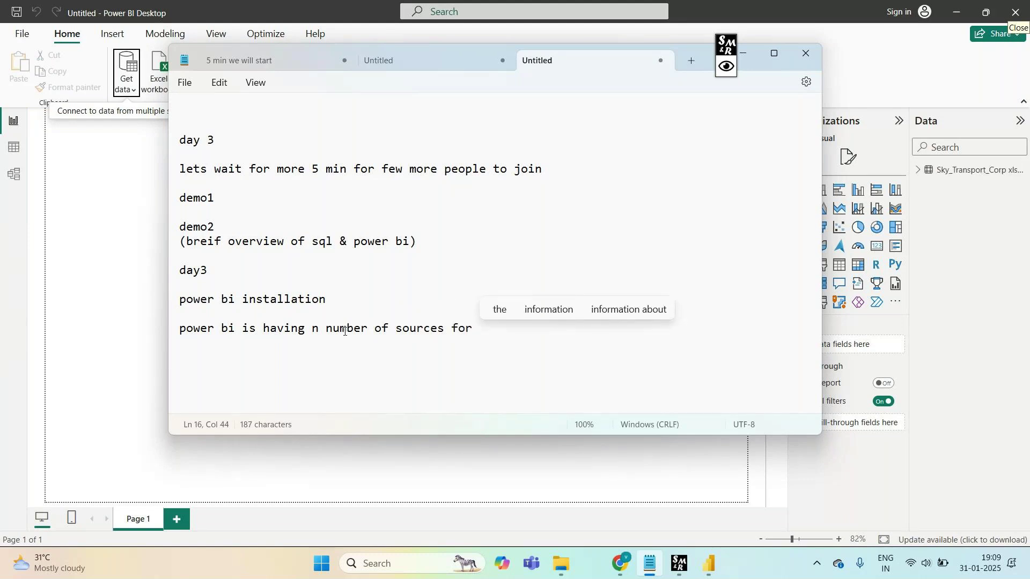
pyautogui.press('Return')
pyautogui.write('bringi')
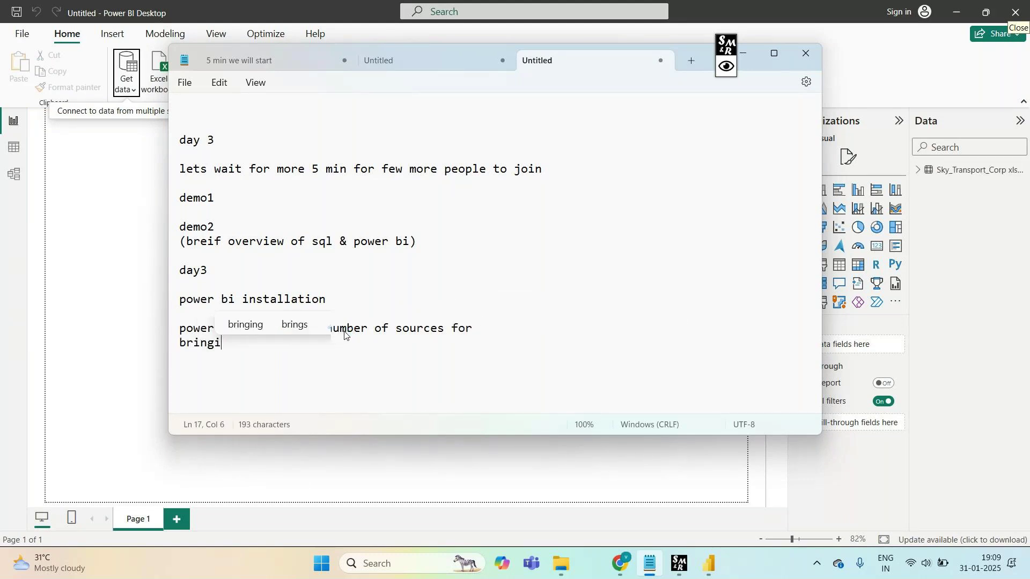
pyautogui.write('ng dat')
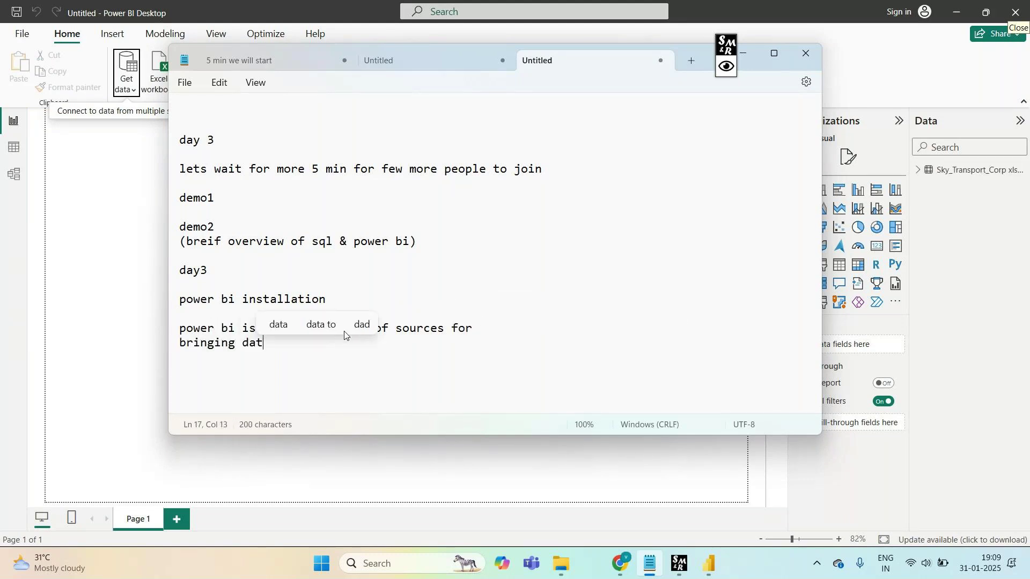
pyautogui.write('a into the ')
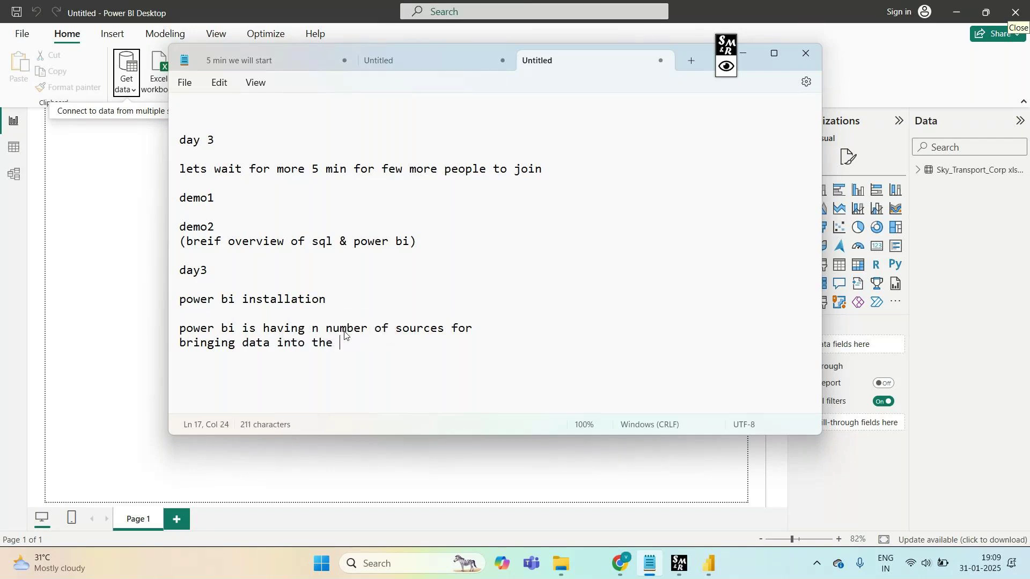
pyautogui.write('power bi ')
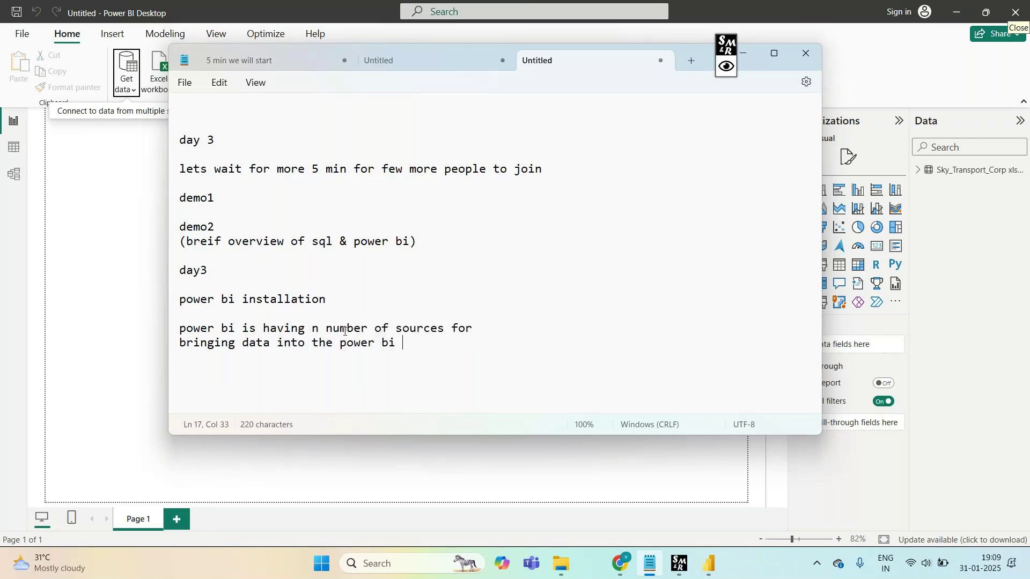
pyautogui.write('atmosphere')
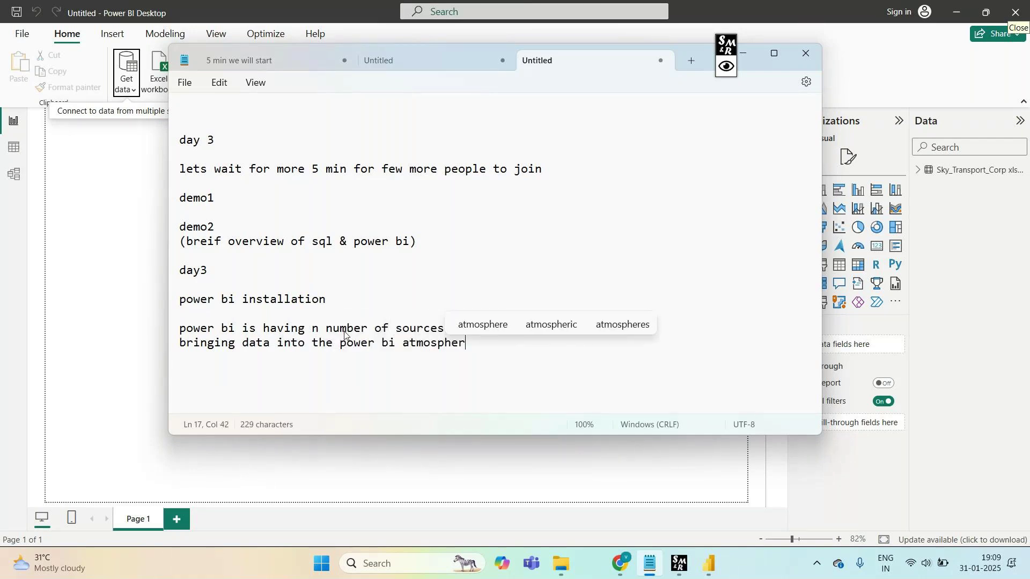
# Step: Add blank lines below the data sources note and write "now" and "csv file which looks like excel file" beneath it
pyautogui.press('Return')
pyautogui.press('Return')
pyautogui.press('Return')
pyautogui.press('Return')
pyautogui.press('Return')
pyautogui.press('Return')
pyautogui.press('Return')
pyautogui.press('Return')
pyautogui.press('Return')
pyautogui.press('Return')
pyautogui.press('Return')
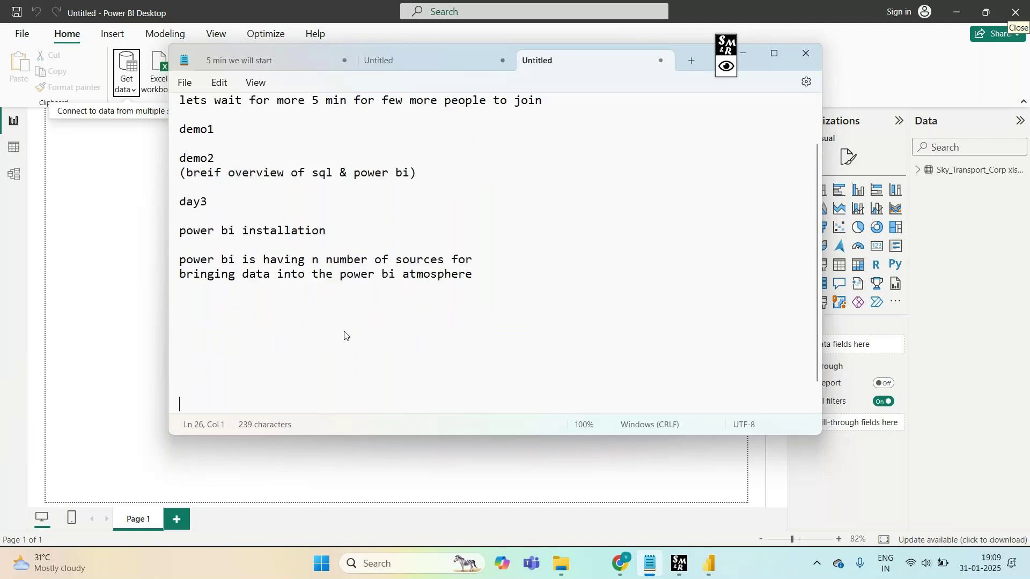
pyautogui.press('Return')
pyautogui.press('Return')
pyautogui.press('Return')
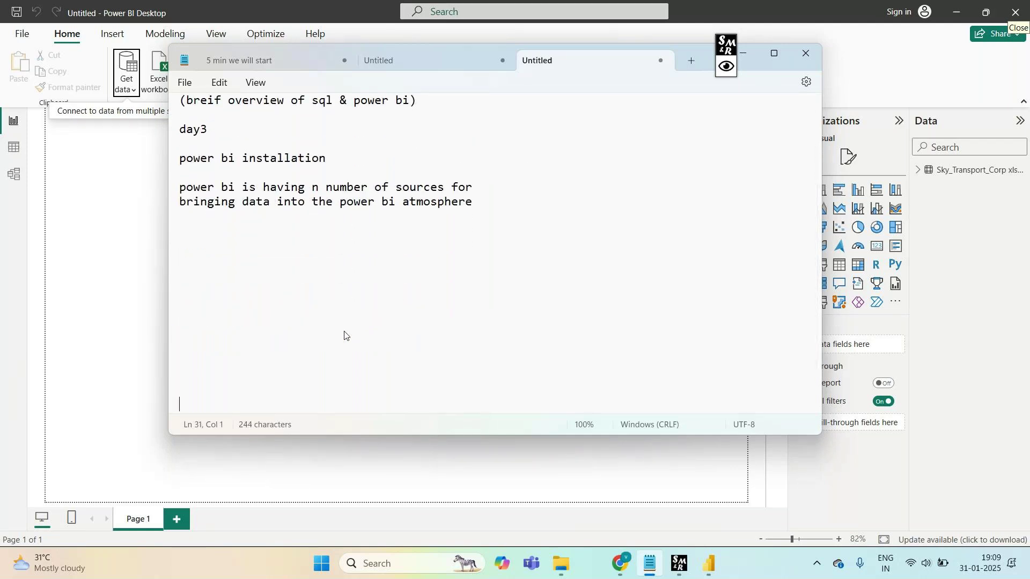
pyautogui.click(199, 236)
pyautogui.write('now')
pyautogui.press('Return')
pyautogui.write('csv file which looks like excel file')
pyautogui.press('Return')
pyautogui.press('Return')
pyautogui.press('Return')
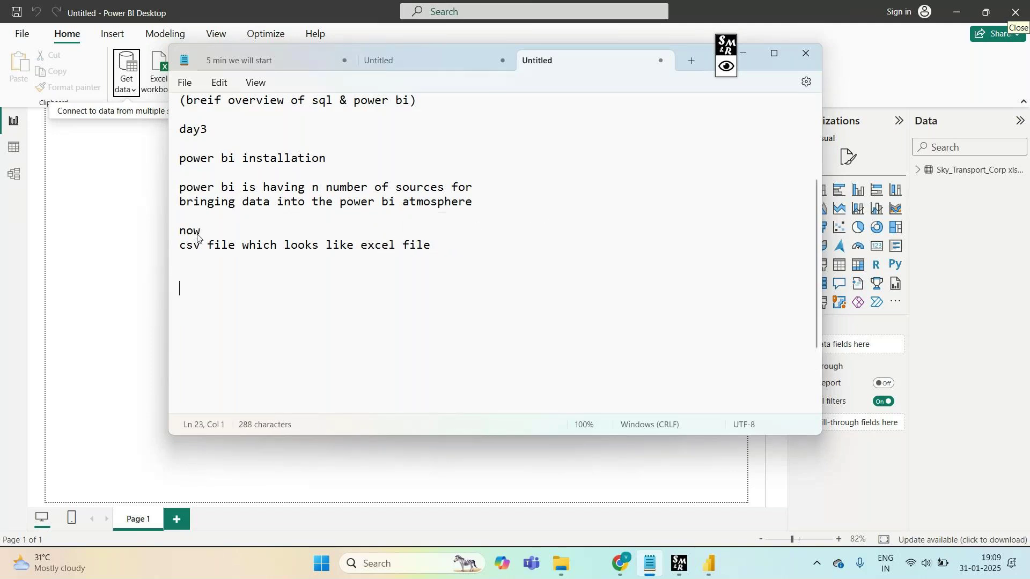
# Step: Highlight the csv file line in the notes and insert a blank line below it
pyautogui.click(361, 248)
pyautogui.moveTo(361, 248); pyautogui.dragTo(381, 247)
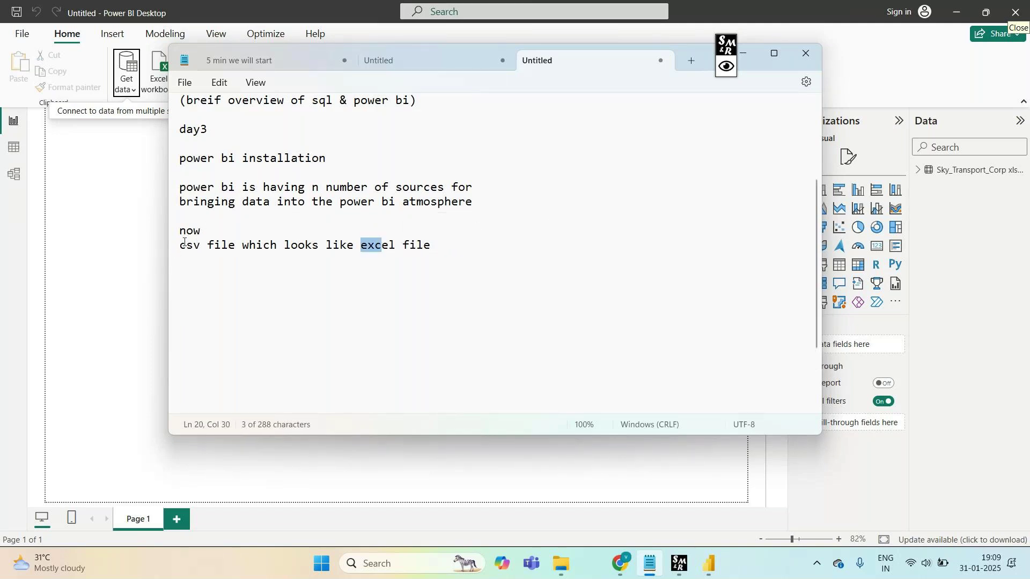
pyautogui.moveTo(183, 242); pyautogui.dragTo(452, 258)
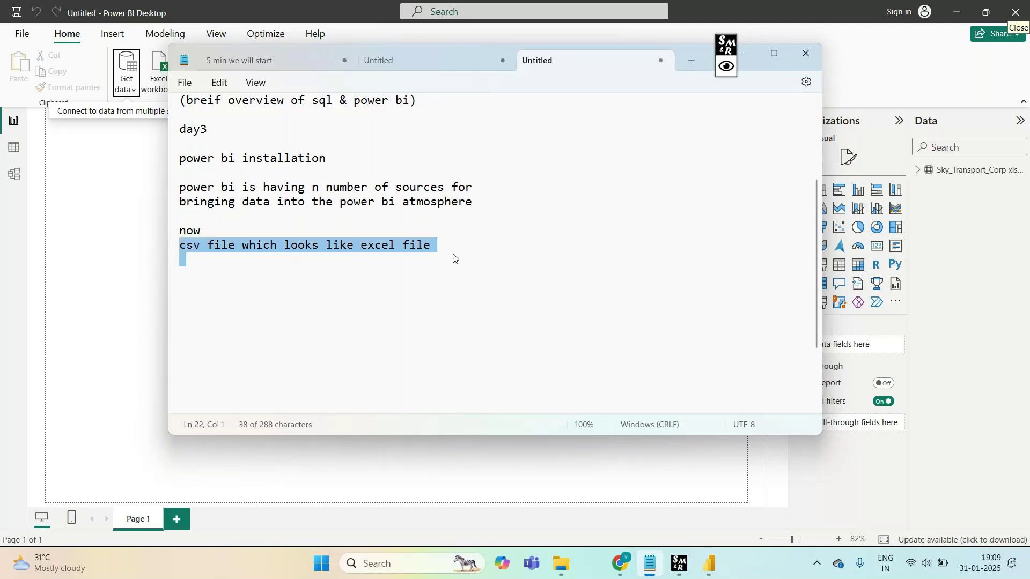
pyautogui.click(453, 256)
pyautogui.click(434, 245)
pyautogui.press('Return')
pyautogui.press('Down')
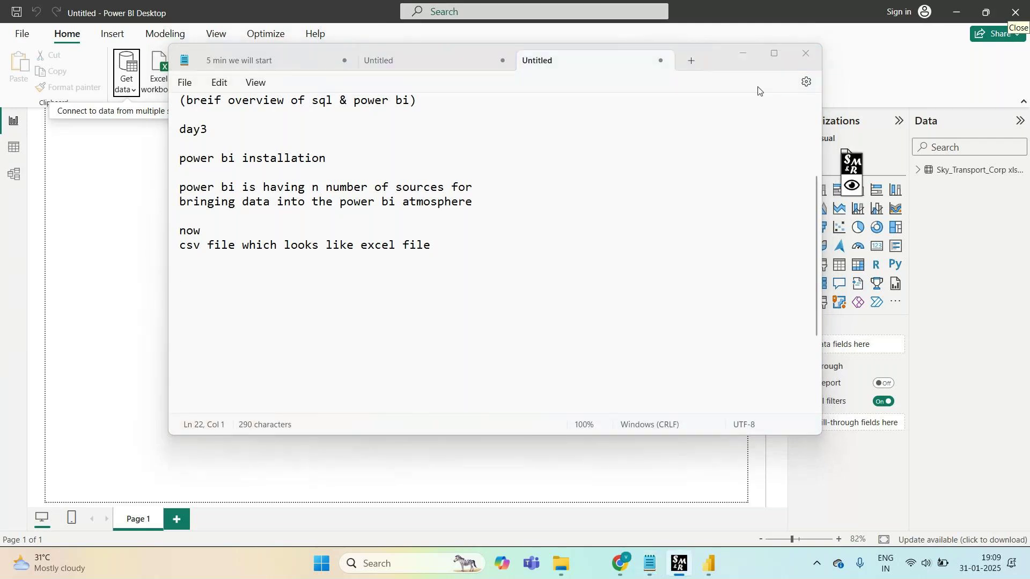
# Step: Minimize the notes and browse the rows of the loaded Sky_Transport_Corp table in Power BI Desktop's Table view
pyautogui.moveTo(733, 64); pyautogui.dragTo(659, 131)
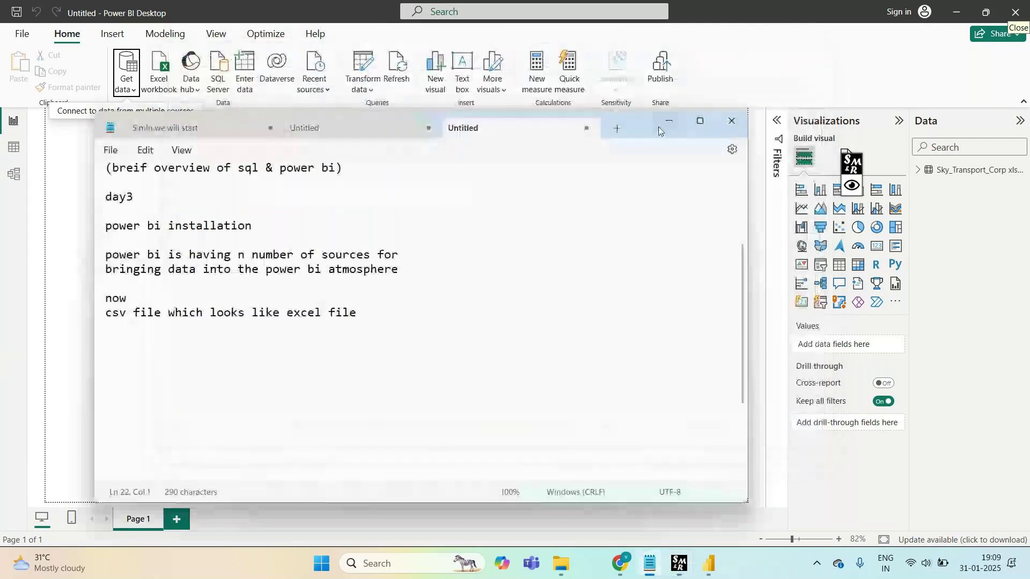
pyautogui.click(668, 122)
pyautogui.click(14, 147)
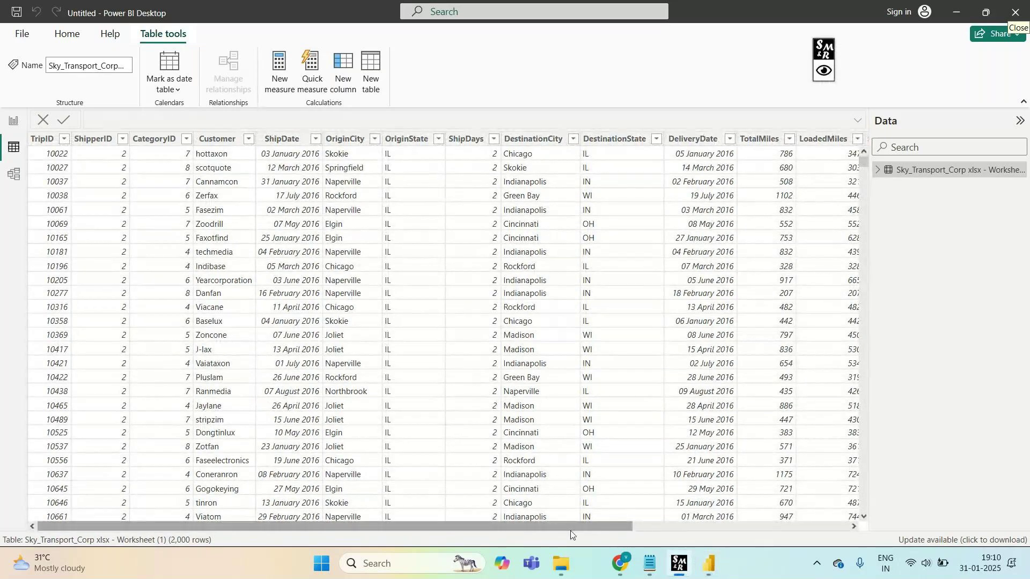
pyautogui.scroll(-20, 459, 420)
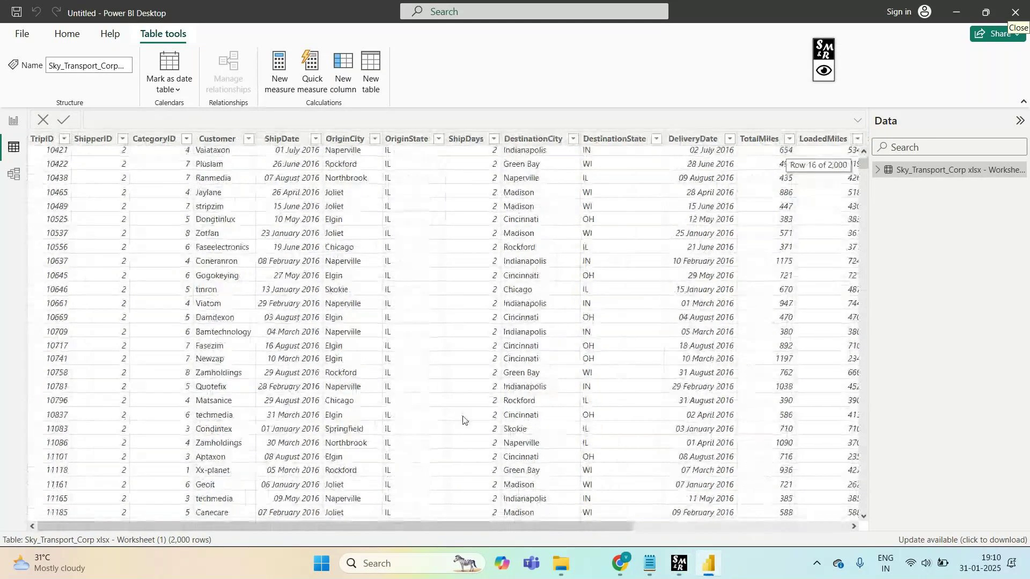
pyautogui.scroll(-5, 463, 420)
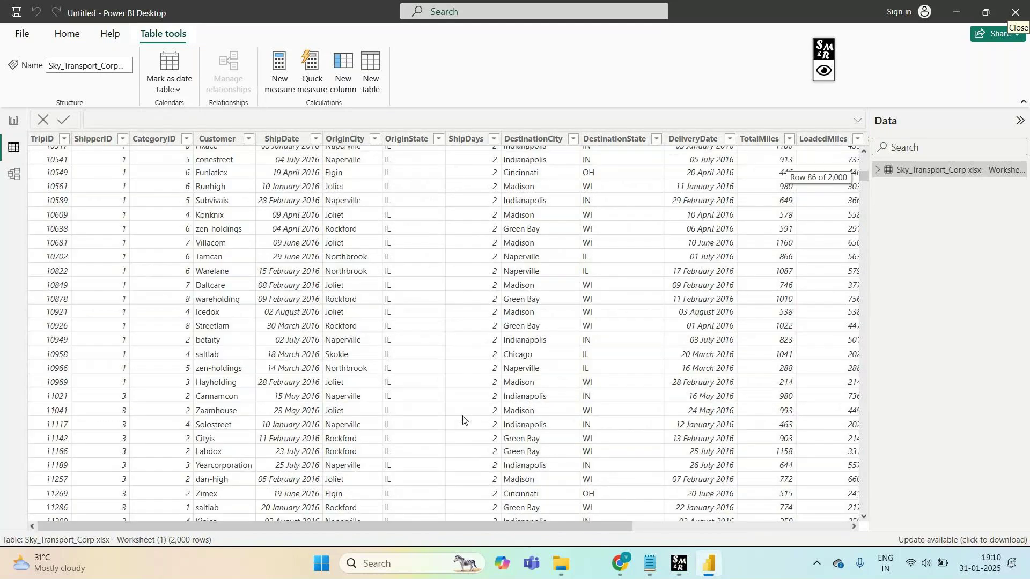
pyautogui.scroll(-15, 463, 420)
pyautogui.scroll(-15, 463, 420)
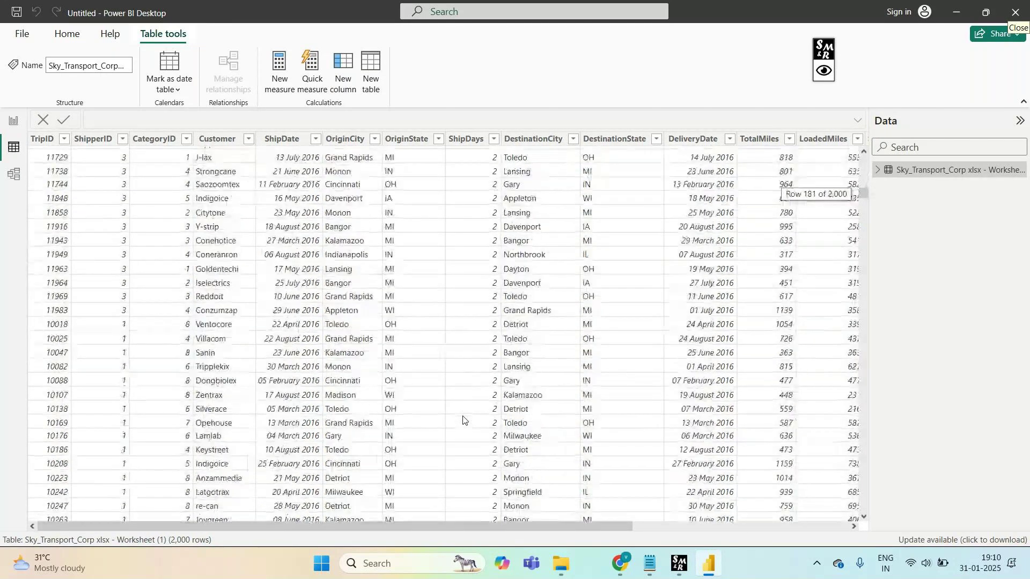
pyautogui.scroll(20, 462, 420)
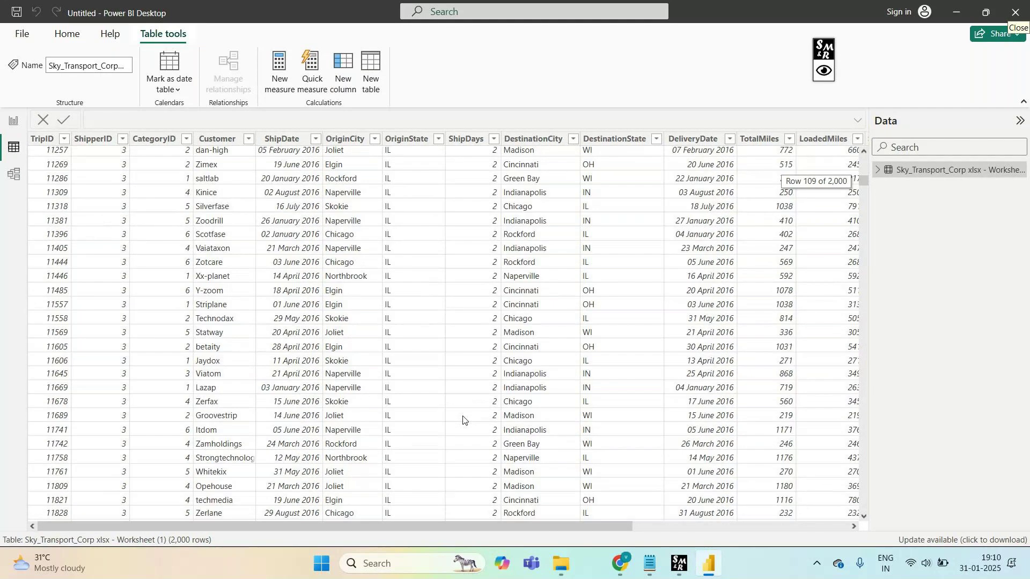
pyautogui.scroll(20, 465, 421)
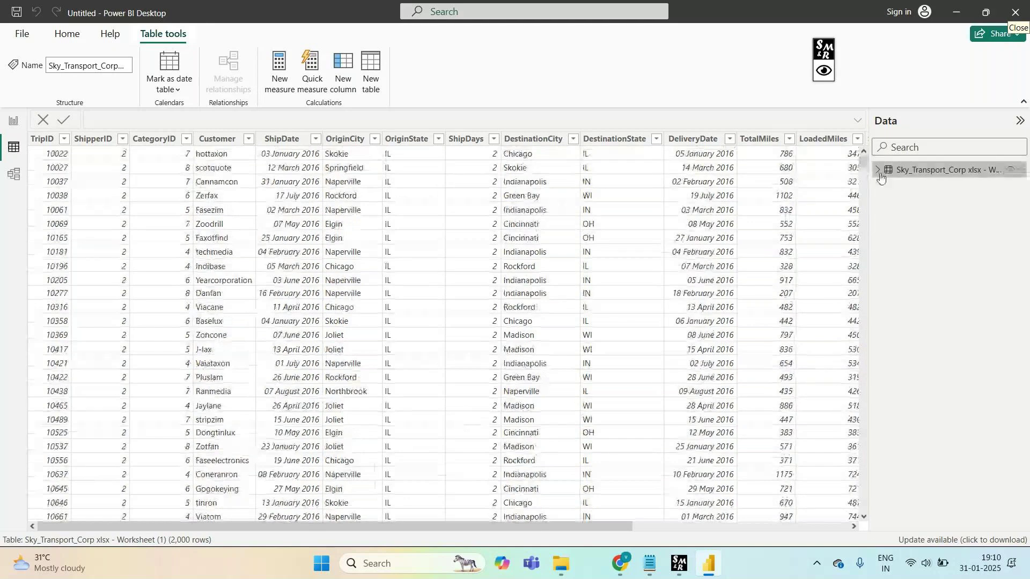
# Step: Expand the Sky_Transport_Corp table's fields, frame the field list with a red rectangle and select the annotation pen
pyautogui.click(878, 171)
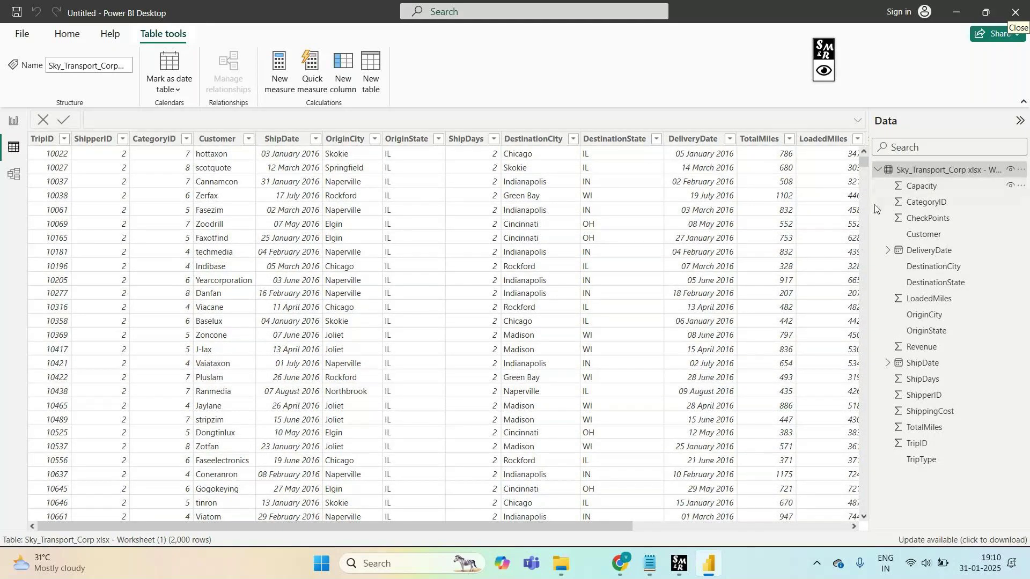
pyautogui.moveTo(828, 61); pyautogui.dragTo(729, 45)
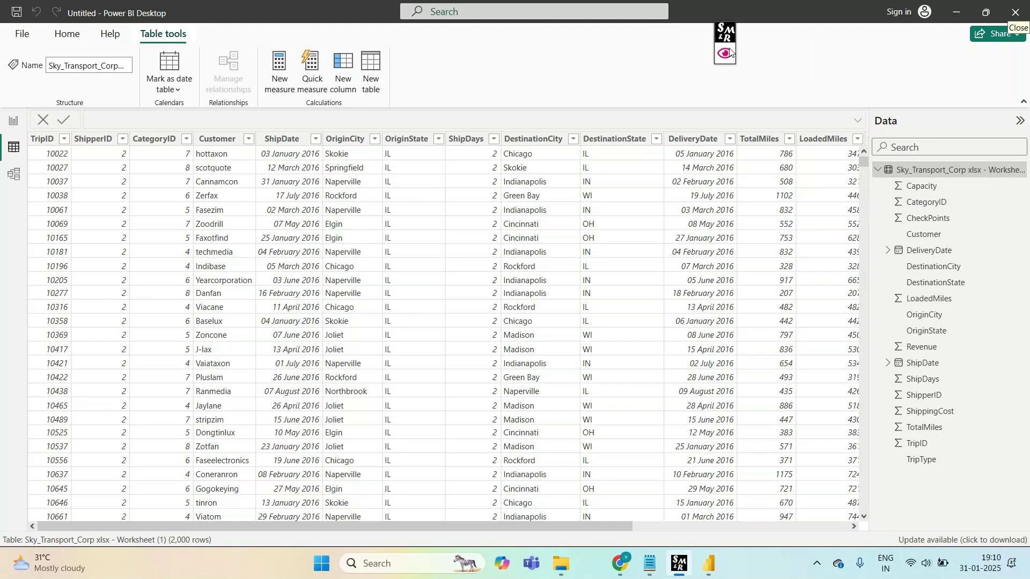
pyautogui.click(728, 54)
pyautogui.moveTo(875, 176)
pyautogui.mouseDown()
pyautogui.moveTo(930, 181)
pyautogui.moveTo(968, 199)
pyautogui.moveTo(969, 535)
pyautogui.moveTo(969, 519)
pyautogui.moveTo(998, 494)
pyautogui.mouseUp()
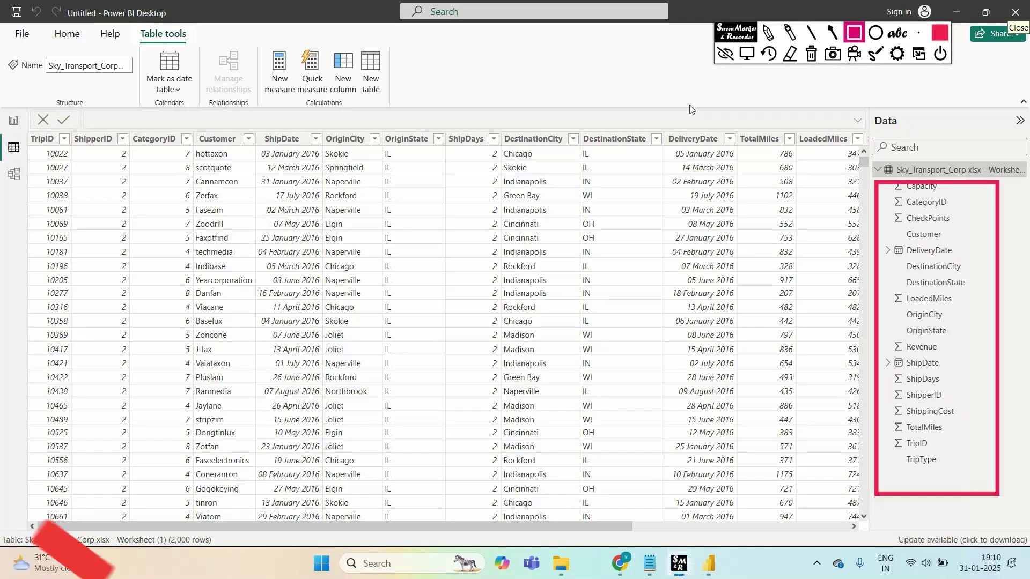
pyautogui.click(768, 33)
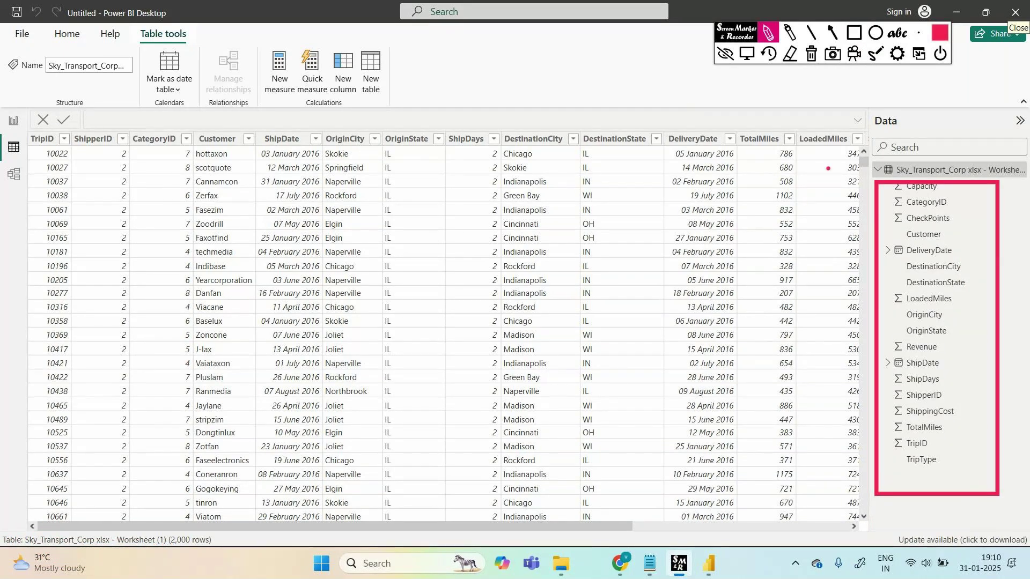
# Step: Draw a curly brace beside the framed field list and handwrite "Transportation data" and "Ship date" over the table
pyautogui.moveTo(828, 168); pyautogui.dragTo(838, 492)
pyautogui.moveTo(554, 225)
pyautogui.mouseDown()
pyautogui.moveTo(593, 220)
pyautogui.moveTo(607, 231)
pyautogui.moveTo(670, 216)
pyautogui.mouseUp()
pyautogui.moveTo(592, 249)
pyautogui.mouseDown()
pyautogui.moveTo(611, 263)
pyautogui.moveTo(634, 262)
pyautogui.mouseUp()
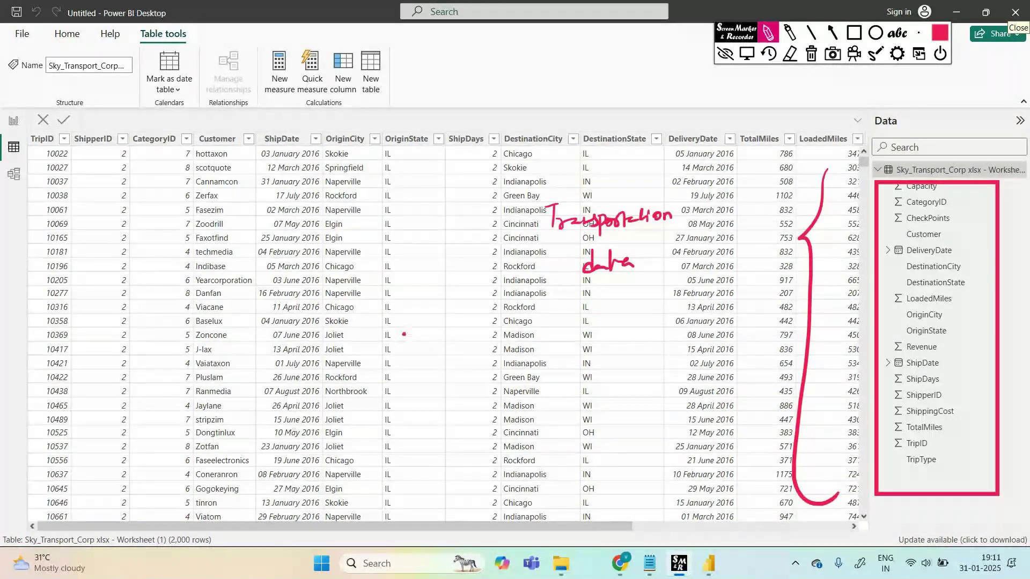
pyautogui.moveTo(355, 337)
pyautogui.mouseDown()
pyautogui.moveTo(379, 351)
pyautogui.moveTo(420, 347)
pyautogui.mouseUp()
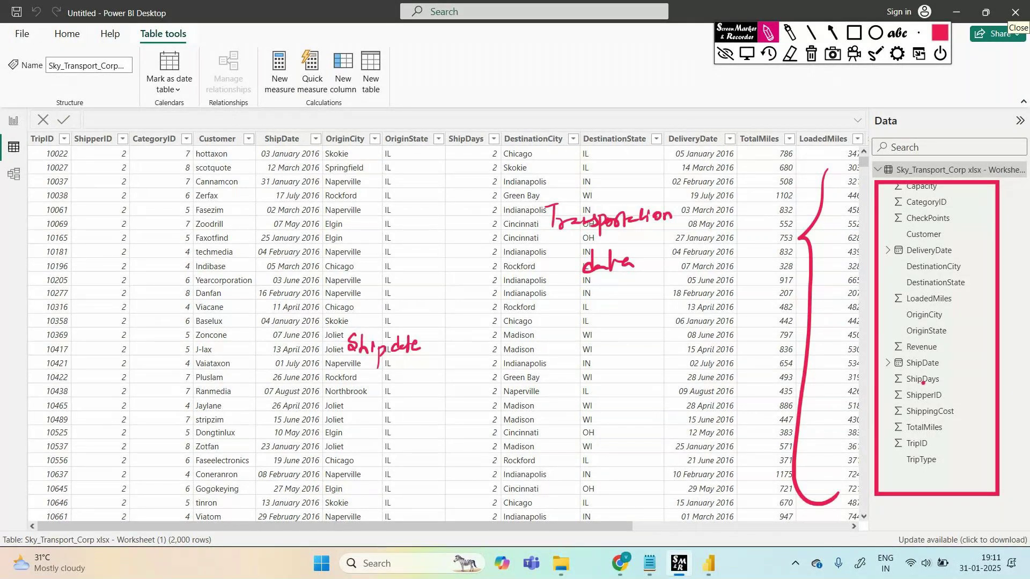
# Step: Underline ShipDate, Revenue, OriginState, DestinationState, DeliveryDate and TripType, write "operations" with an arrow above "Transportation data", and clear all the annotations
pyautogui.moveTo(950, 364)
pyautogui.mouseDown()
pyautogui.moveTo(968, 362)
pyautogui.moveTo(972, 332)
pyautogui.mouseUp()
pyautogui.moveTo(972, 283); pyautogui.dragTo(988, 281)
pyautogui.moveTo(960, 250); pyautogui.dragTo(987, 249)
pyautogui.moveTo(951, 461); pyautogui.dragTo(988, 457)
pyautogui.moveTo(600, 183); pyautogui.dragTo(630, 161)
pyautogui.moveTo(656, 149)
pyautogui.mouseDown()
pyautogui.moveTo(688, 159)
pyautogui.moveTo(733, 151)
pyautogui.mouseUp()
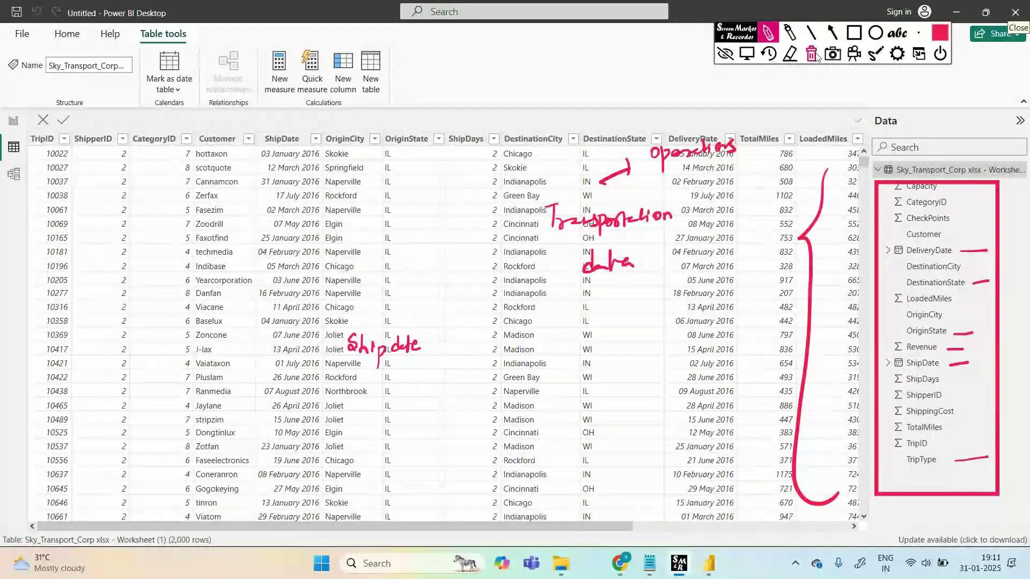
pyautogui.click(727, 56)
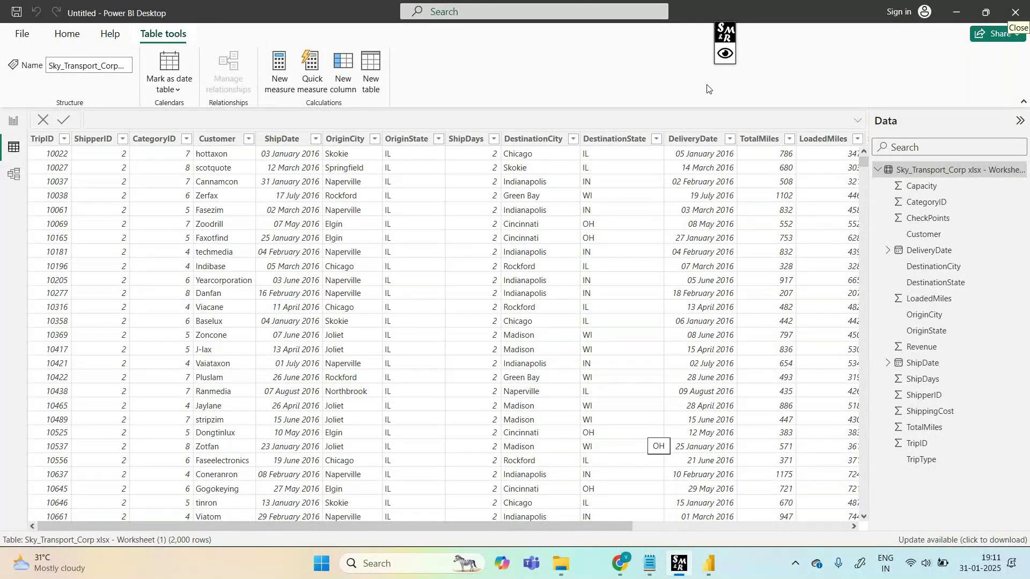
# Step: Frame the Report view icon with a red rectangle, add handwritten pen notes beside it, and clear the annotations
pyautogui.click(726, 55)
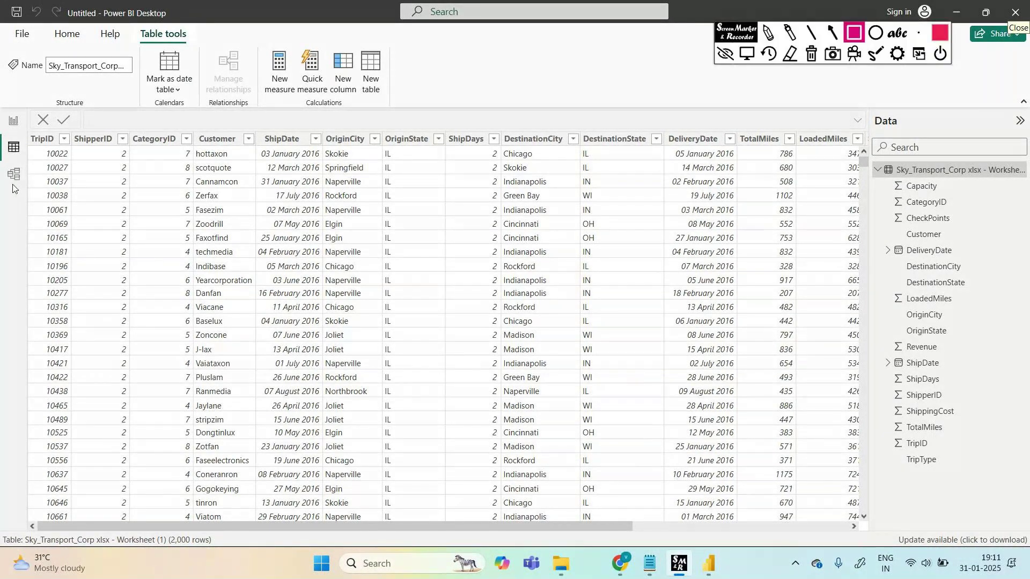
pyautogui.moveTo(4, 106); pyautogui.dragTo(17, 128)
pyautogui.click(772, 43)
pyautogui.click(772, 43)
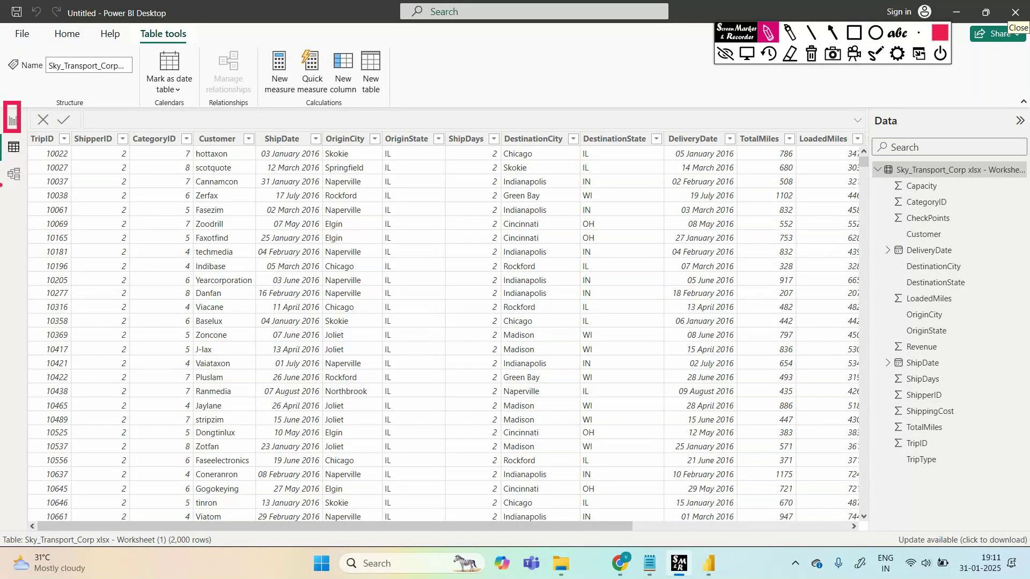
pyautogui.moveTo(24, 124); pyautogui.dragTo(98, 138)
pyautogui.moveTo(159, 118)
pyautogui.mouseDown()
pyautogui.moveTo(187, 141)
pyautogui.moveTo(259, 124)
pyautogui.mouseUp()
pyautogui.click(814, 58)
pyautogui.click(725, 54)
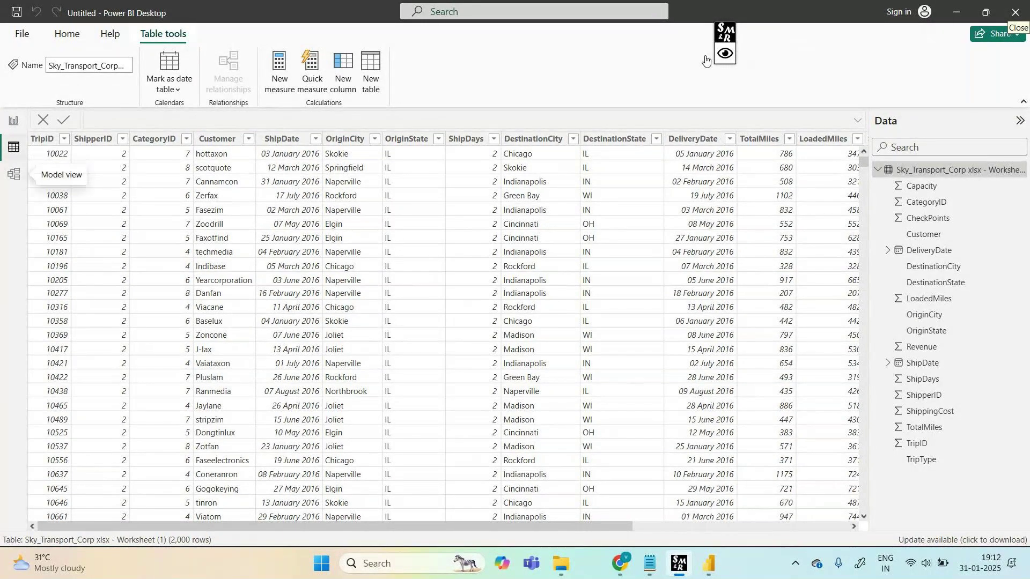
# Step: Switch to Report view and circle the blank canvas with the pen, adding a downward arrow and the word "Visuals" below
pyautogui.click(13, 120)
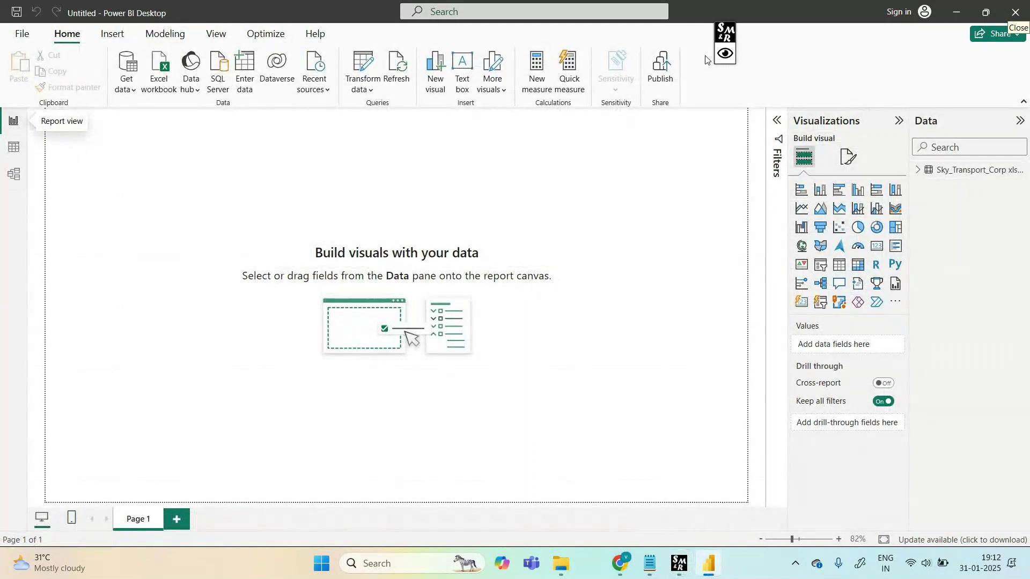
pyautogui.click(729, 53)
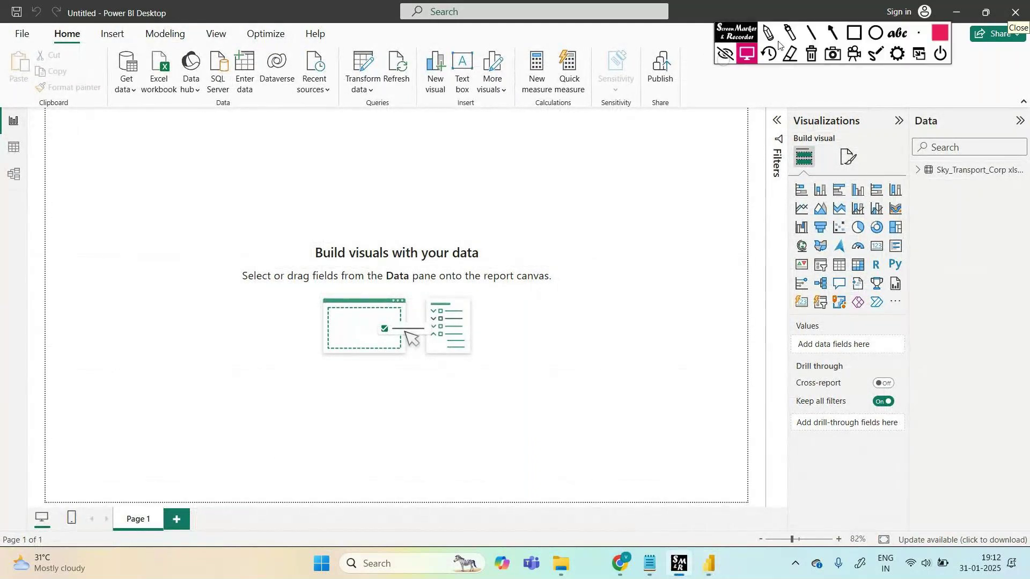
pyautogui.click(773, 42)
pyautogui.click(773, 39)
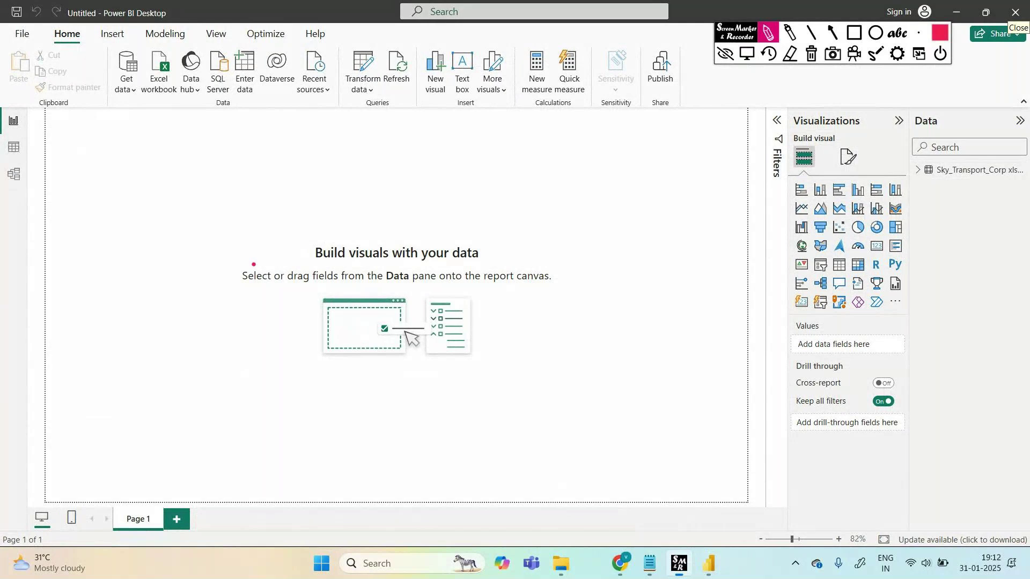
pyautogui.moveTo(177, 181)
pyautogui.mouseDown()
pyautogui.moveTo(645, 168)
pyautogui.moveTo(400, 425)
pyautogui.moveTo(117, 276)
pyautogui.moveTo(264, 146)
pyautogui.mouseUp()
pyautogui.moveTo(478, 432); pyautogui.dragTo(482, 450)
pyautogui.moveTo(473, 452)
pyautogui.mouseDown()
pyautogui.moveTo(569, 455)
pyautogui.moveTo(608, 467)
pyautogui.mouseUp()
pyautogui.click(573, 460)
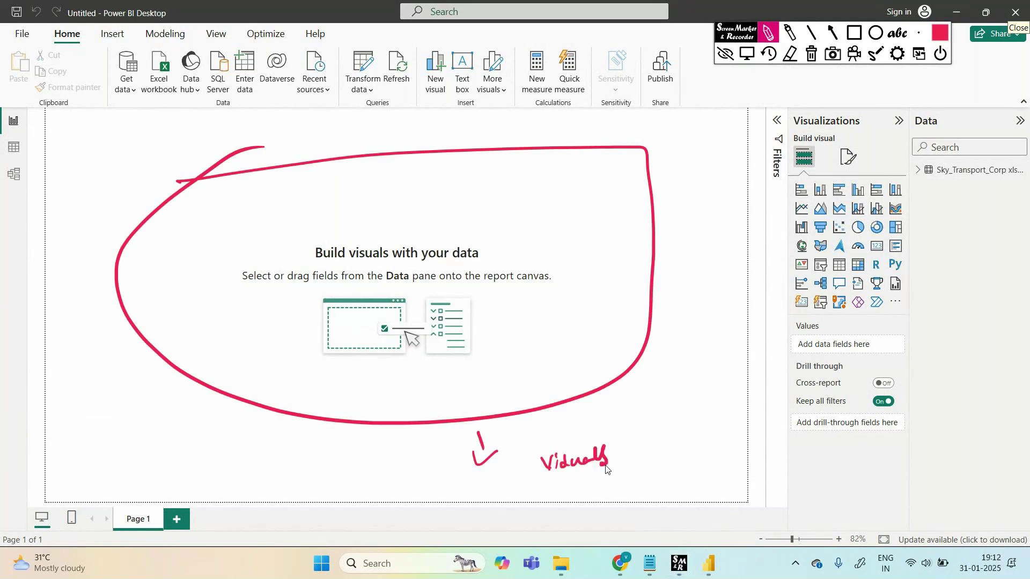
# Step: Handwrite "& reports" beneath the word "Visuals" and clear all the annotations from the report canvas
pyautogui.moveTo(591, 508); pyautogui.dragTo(657, 497)
pyautogui.moveTo(589, 477); pyautogui.dragTo(579, 502)
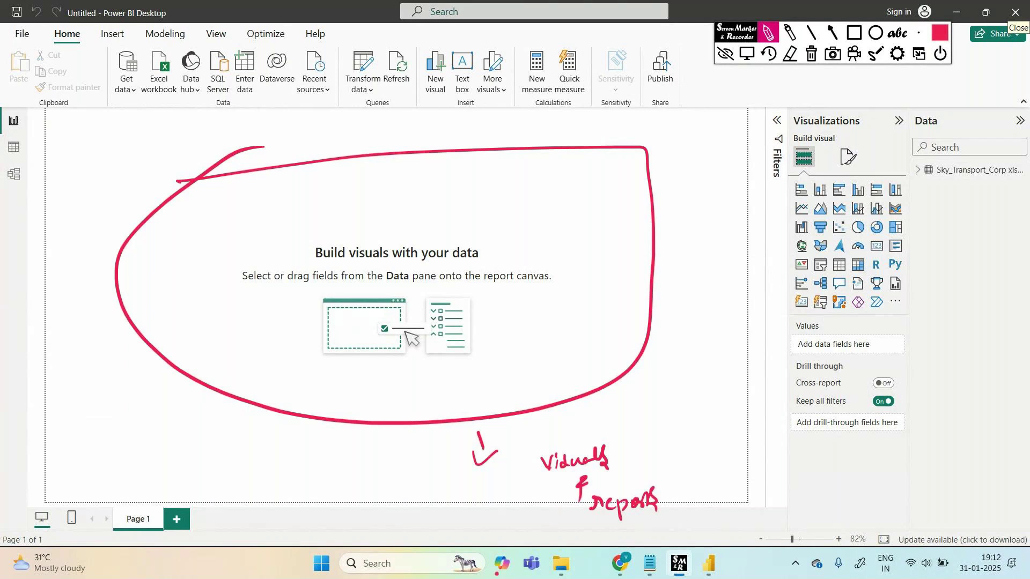
pyautogui.click(811, 54)
pyautogui.click(725, 54)
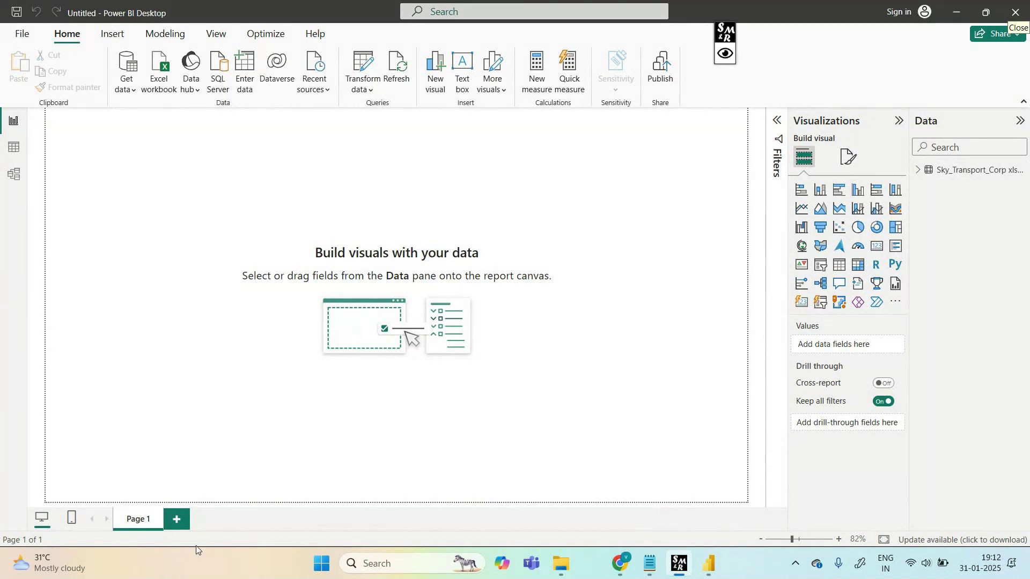
# Step: Circle the new page control beside Page 1 with the annotation pen and clear the mark
pyautogui.click(726, 58)
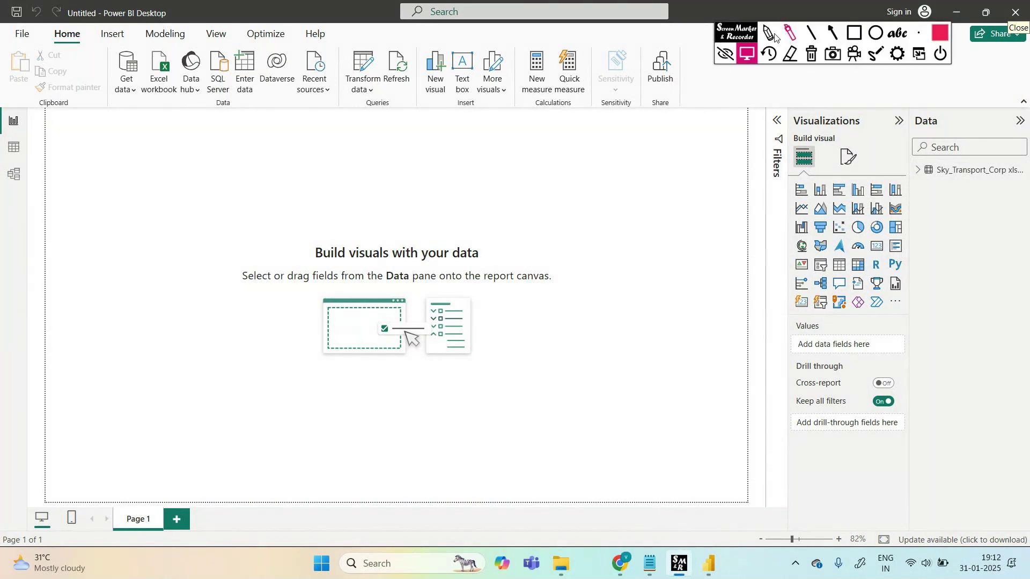
pyautogui.click(771, 34)
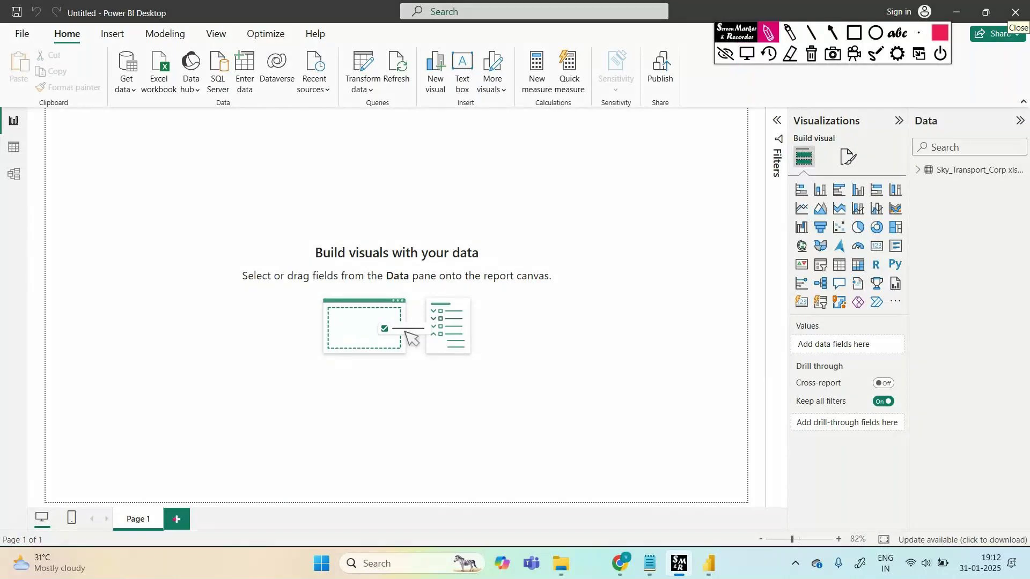
pyautogui.moveTo(161, 504)
pyautogui.mouseDown()
pyautogui.moveTo(163, 534)
pyautogui.moveTo(201, 546)
pyautogui.moveTo(200, 496)
pyautogui.moveTo(166, 531)
pyautogui.moveTo(171, 540)
pyautogui.moveTo(213, 532)
pyautogui.mouseUp()
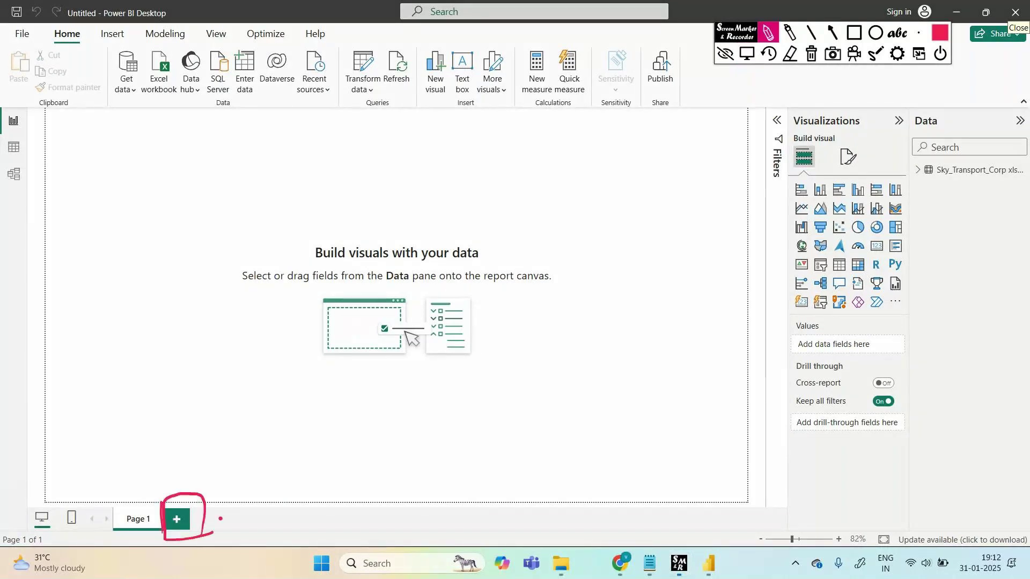
pyautogui.click(812, 53)
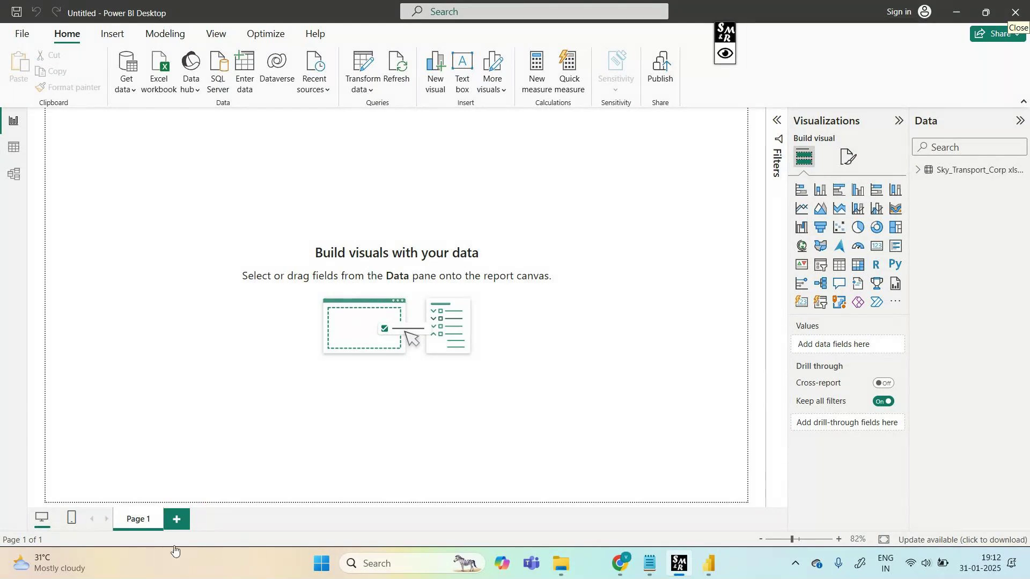
# Step: Add three new report pages after Page 1 and delete Page 4
pyautogui.click(177, 519)
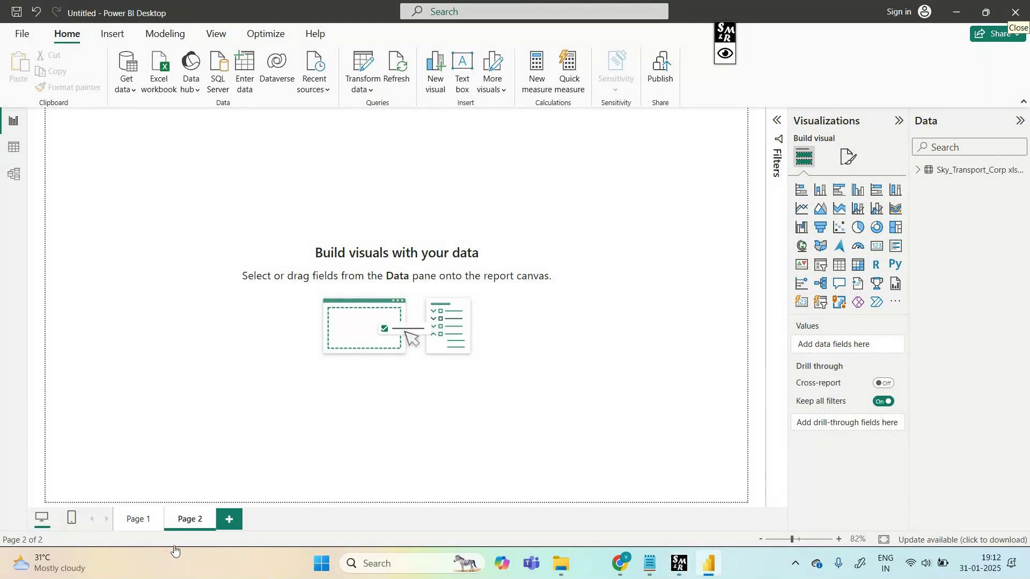
pyautogui.click(229, 519)
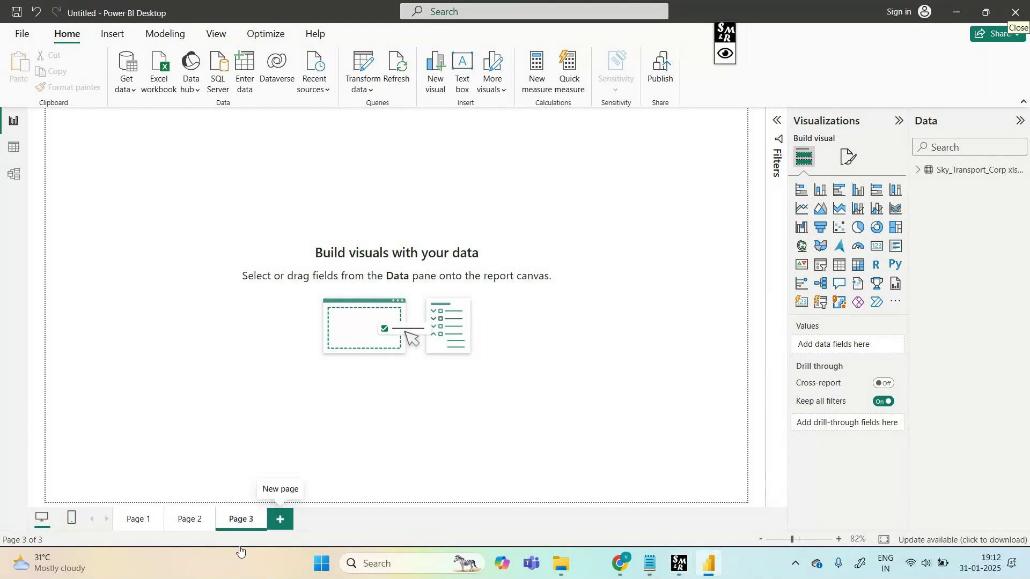
pyautogui.click(280, 519)
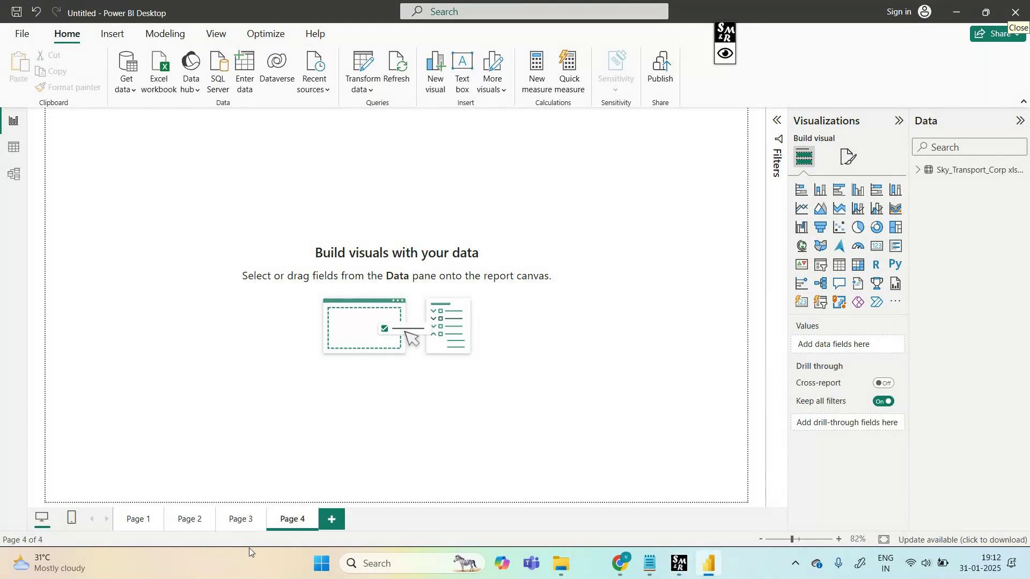
pyautogui.rightClick(286, 522)
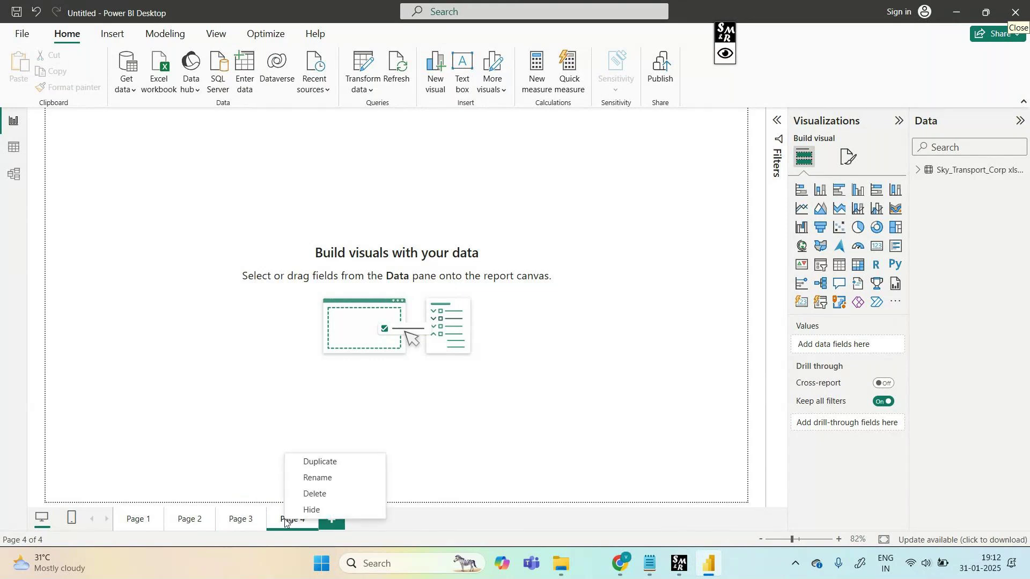
pyautogui.click(312, 495)
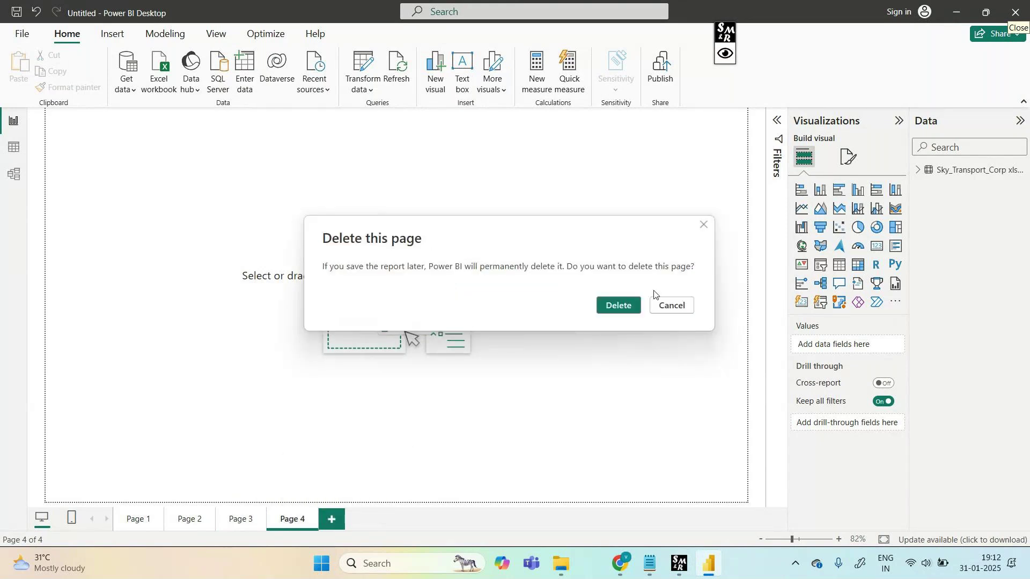
pyautogui.click(627, 305)
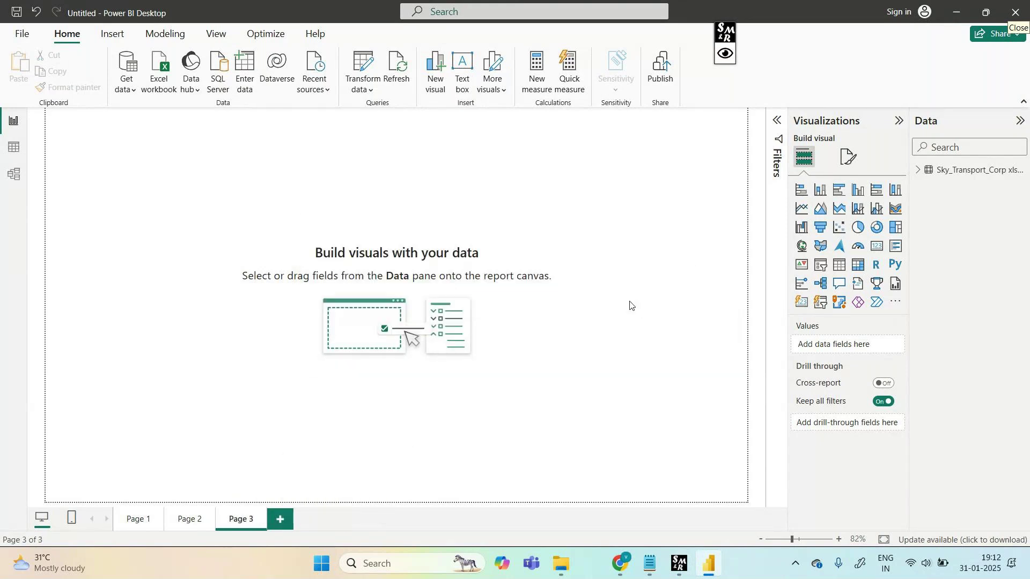
# Step: Rename the report page Page 3 as new_sheet
pyautogui.rightClick(235, 522)
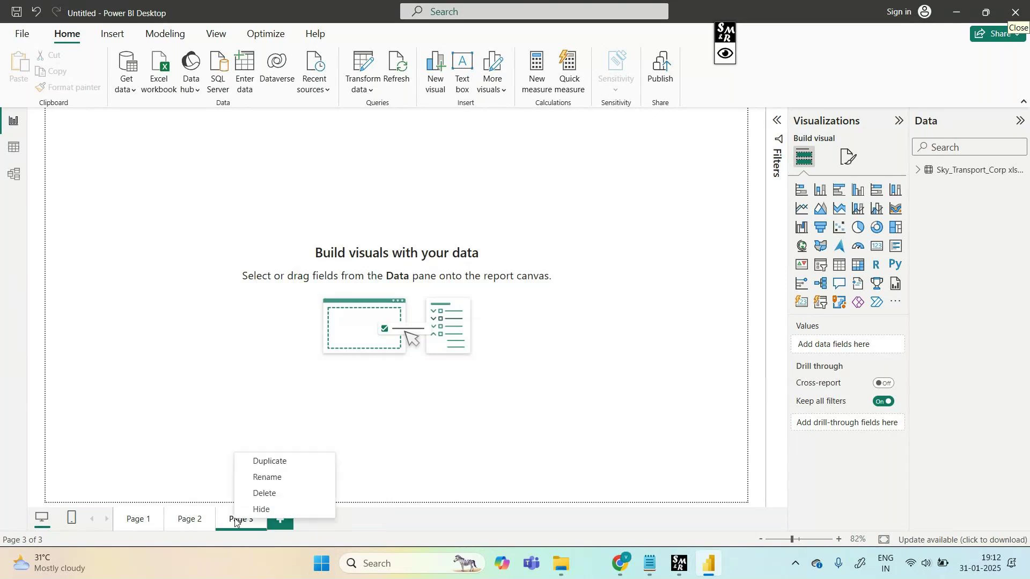
pyautogui.click(263, 478)
pyautogui.press('BackSpace')
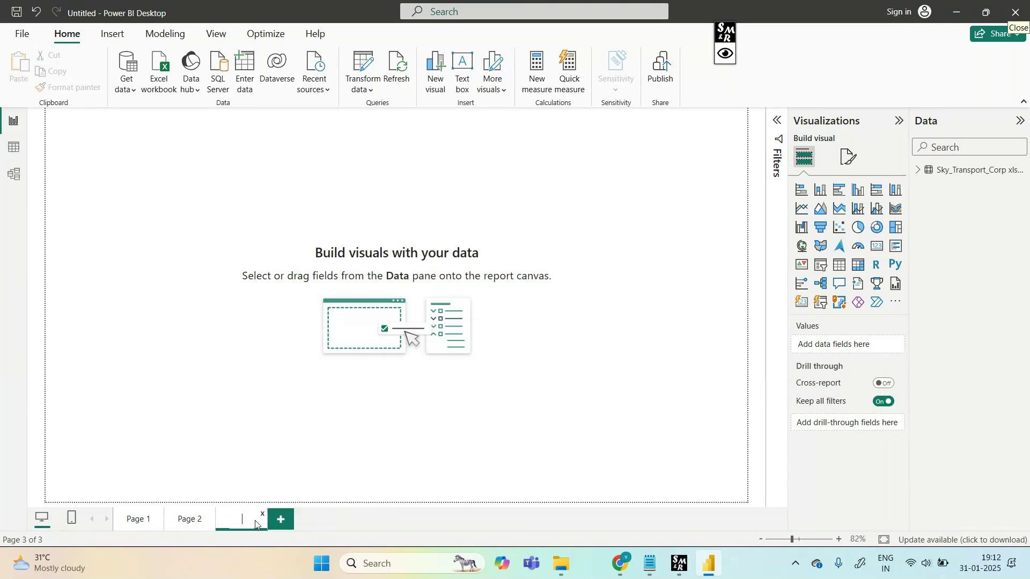
pyautogui.write('new_sheet')
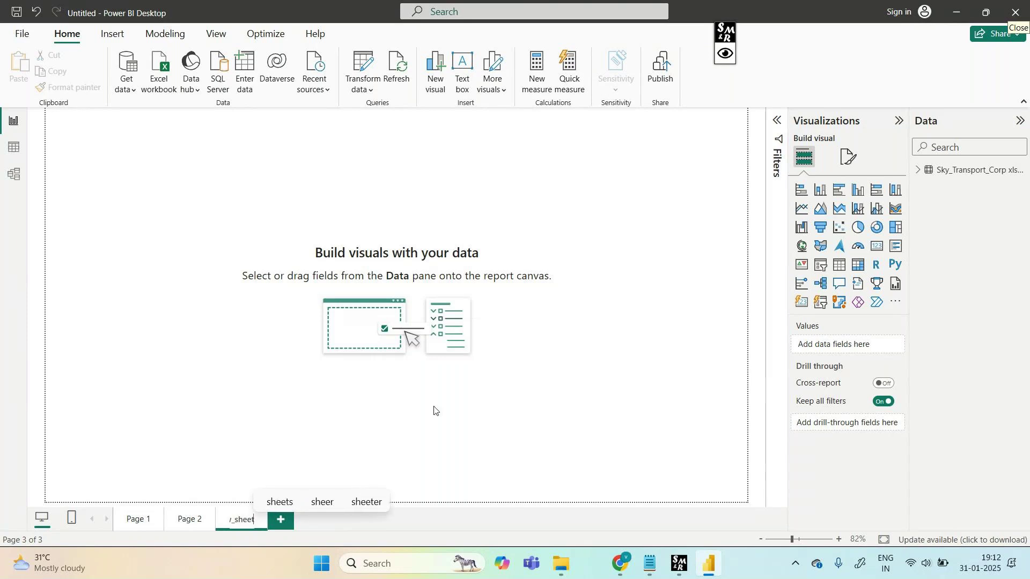
pyautogui.press('Return')
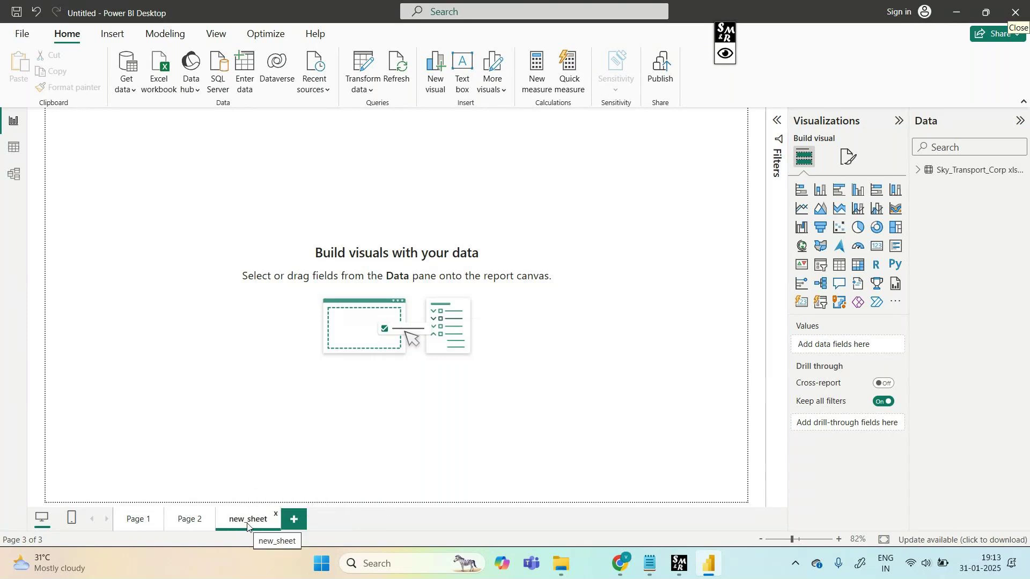
# Step: Return to Page 1, expand the Sky_Transport_Corp fields, and place an empty stacked column chart in the left half of the canvas
pyautogui.click(194, 520)
pyautogui.click(129, 524)
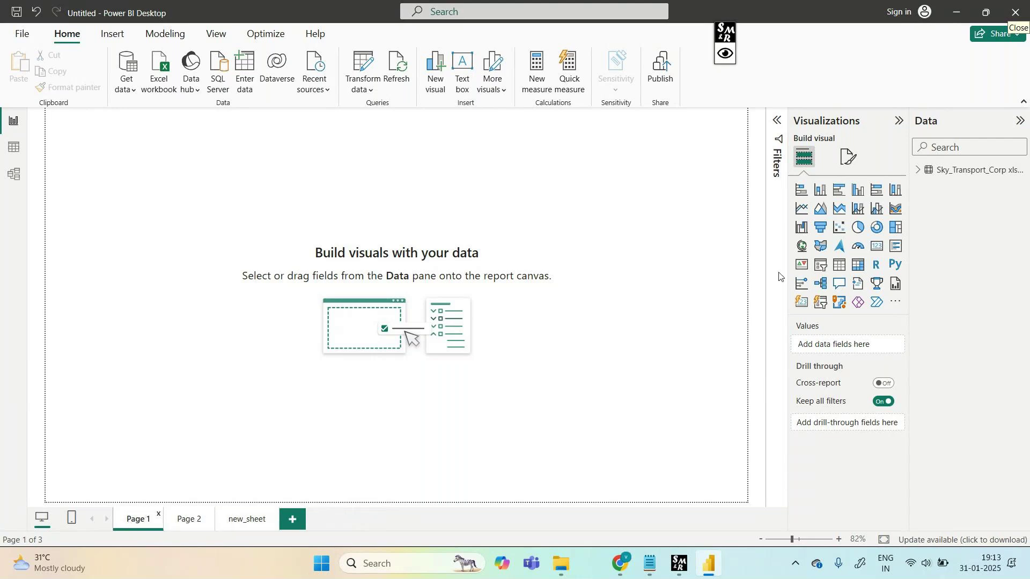
pyautogui.click(917, 170)
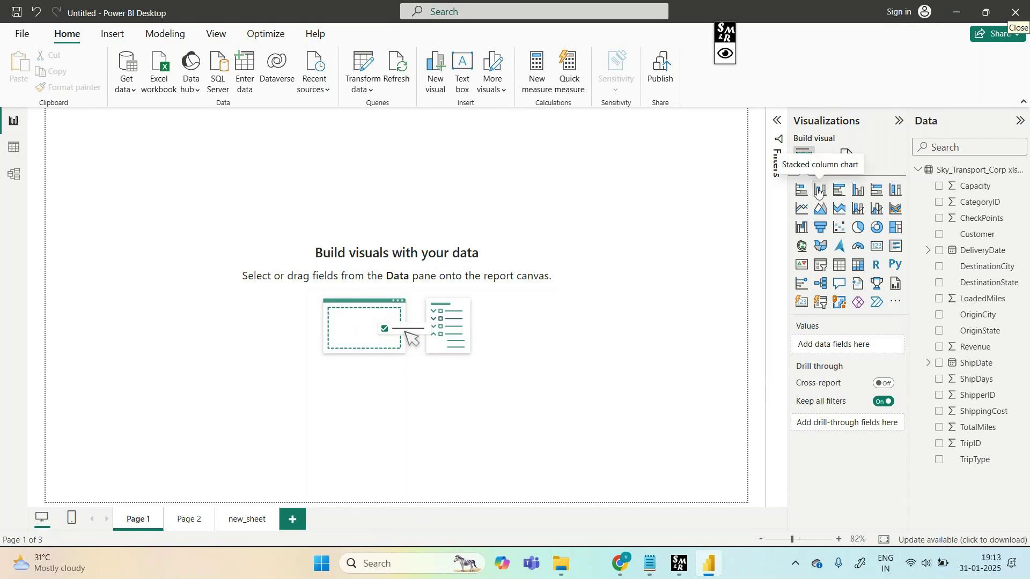
pyautogui.click(817, 192)
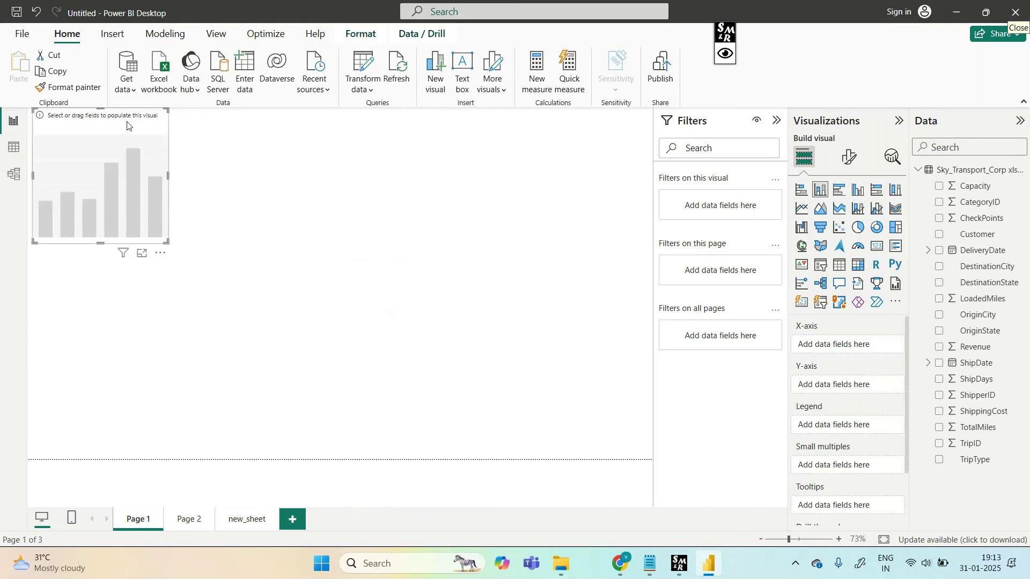
pyautogui.moveTo(126, 122); pyautogui.dragTo(170, 229)
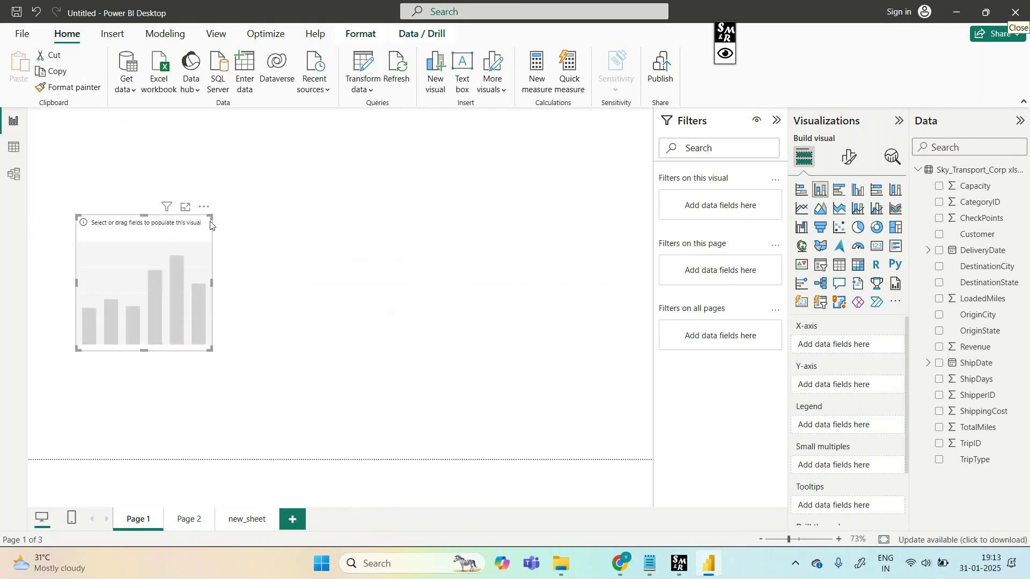
# Step: Frame the empty column chart with a red rectangle, draw a second rectangle diagonally below it, and clear both
pyautogui.click(725, 52)
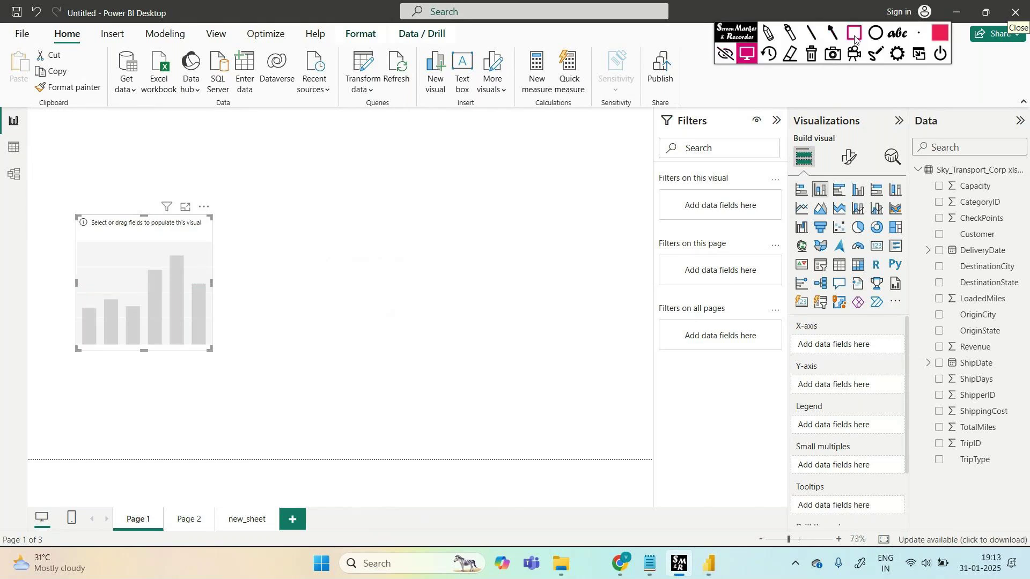
pyautogui.click(854, 35)
pyautogui.moveTo(68, 217)
pyautogui.mouseDown()
pyautogui.moveTo(226, 384)
pyautogui.moveTo(356, 434)
pyautogui.mouseUp()
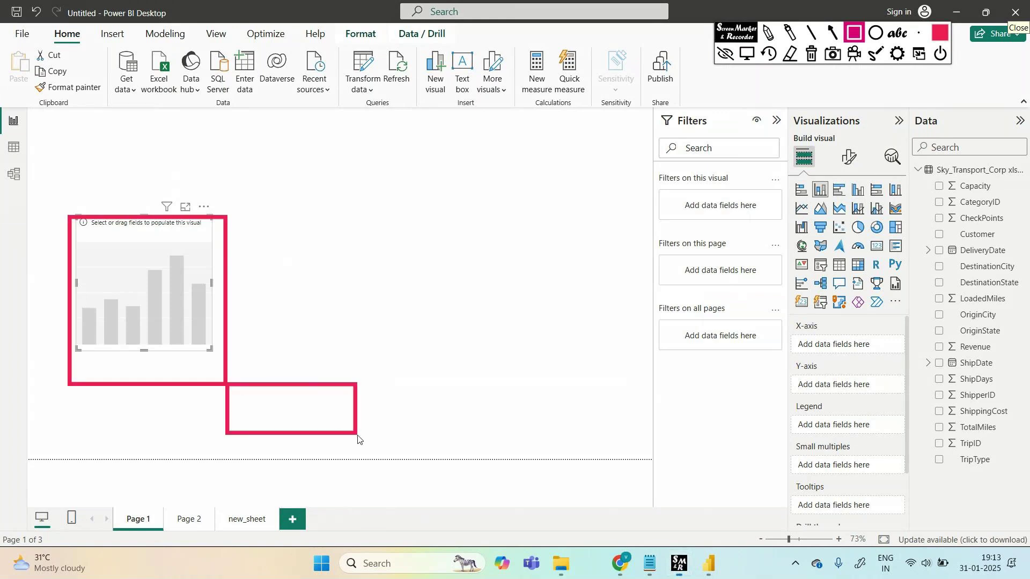
pyautogui.click(813, 62)
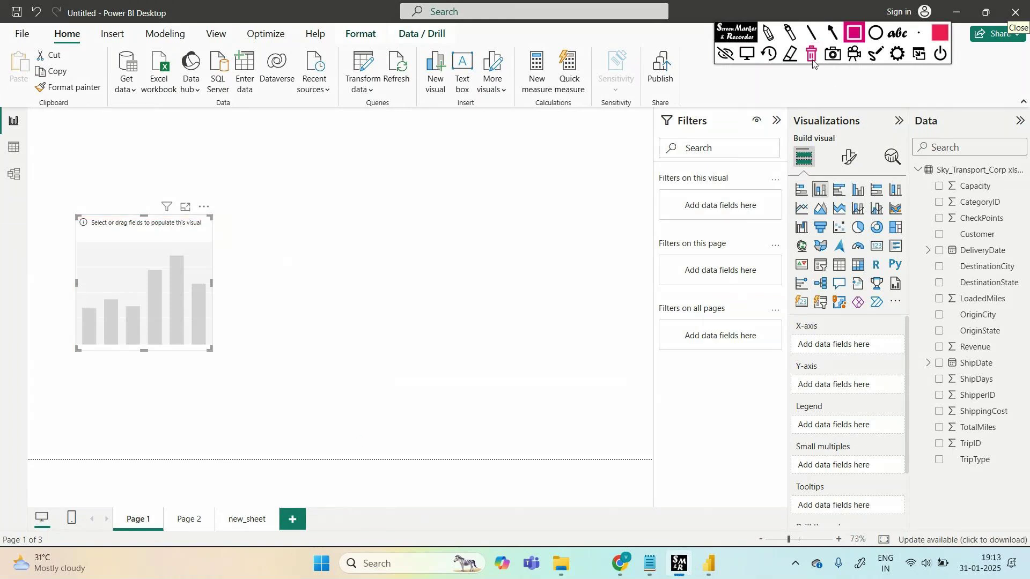
pyautogui.click(725, 54)
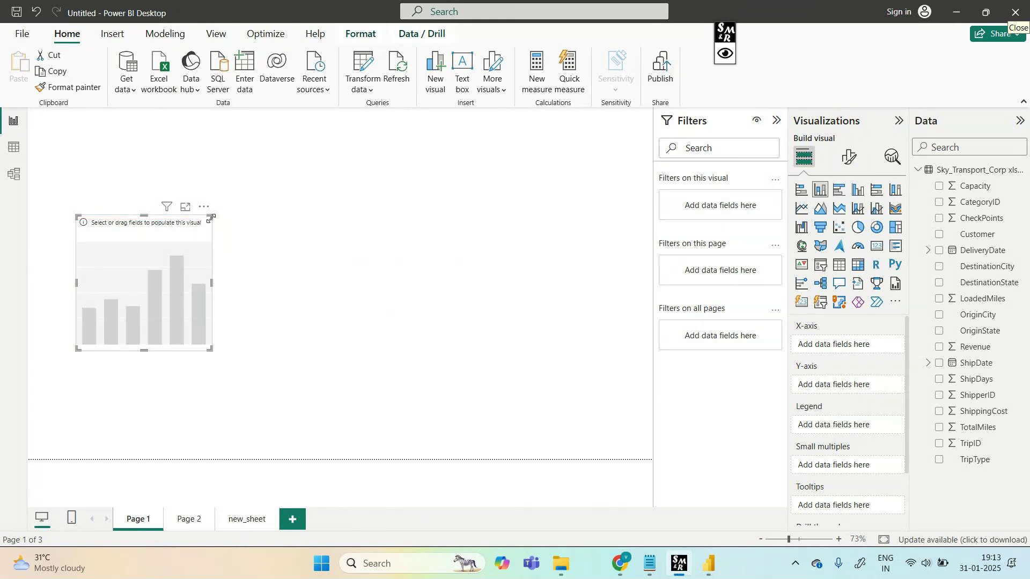
# Step: Enlarge the empty column chart to cover most of the Page 1 canvas, shift it up, and deselect it
pyautogui.moveTo(210, 216); pyautogui.dragTo(524, 138)
pyautogui.moveTo(523, 349); pyautogui.dragTo(588, 434)
pyautogui.moveTo(448, 163); pyautogui.dragTo(405, 144)
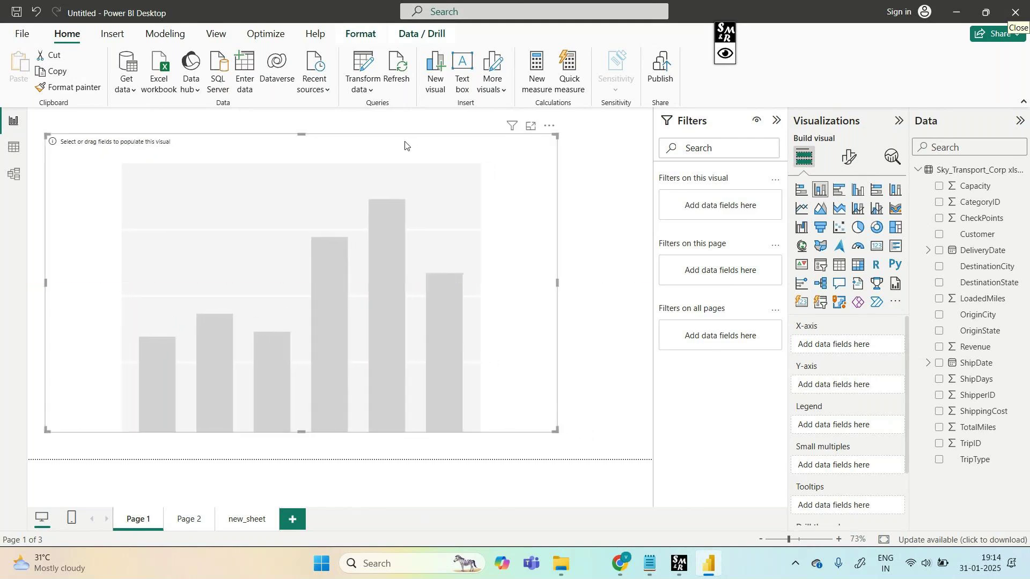
pyautogui.click(579, 199)
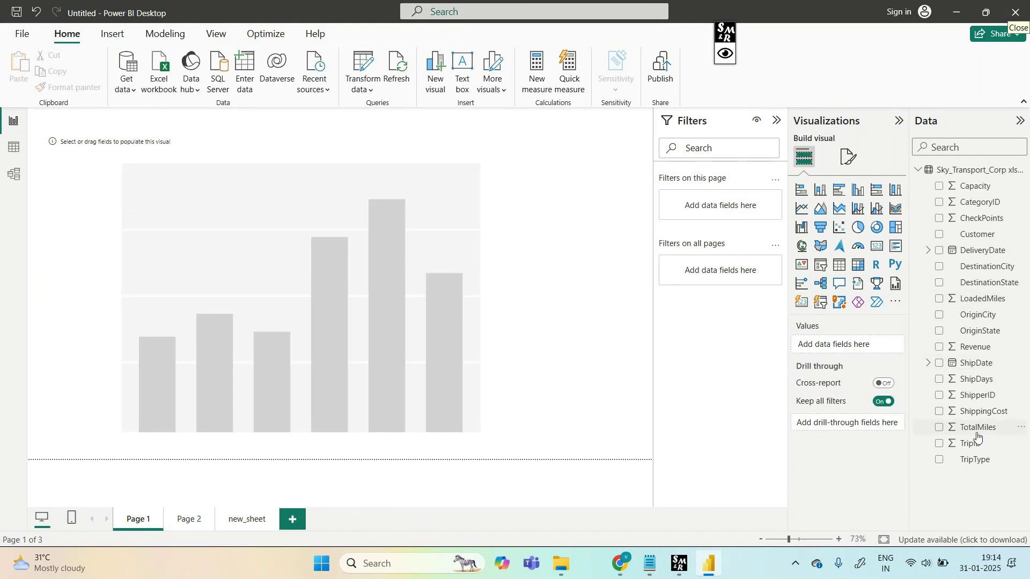
# Step: Assign the DestinationState field to the X-axis of the column chart on Page 1
pyautogui.moveTo(981, 284); pyautogui.dragTo(987, 70)
pyautogui.moveTo(981, 286); pyautogui.dragTo(329, 309)
pyautogui.click(329, 307)
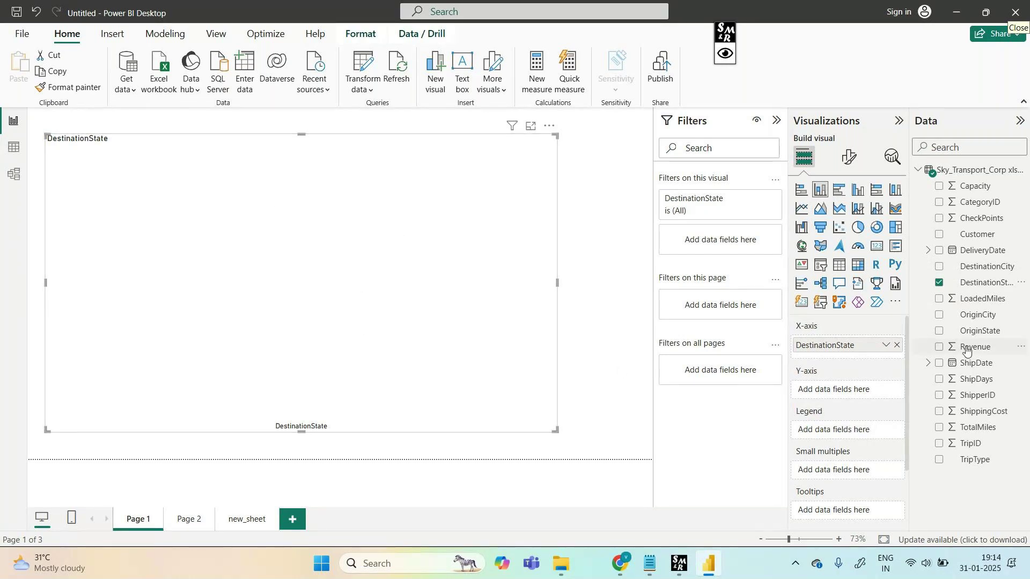
# Step: Frame the chart's X-axis field setting with a red screen-marker rectangle, clear the mark, and collapse the marker tools
pyautogui.click(724, 54)
pyautogui.moveTo(791, 320); pyautogui.dragTo(907, 367)
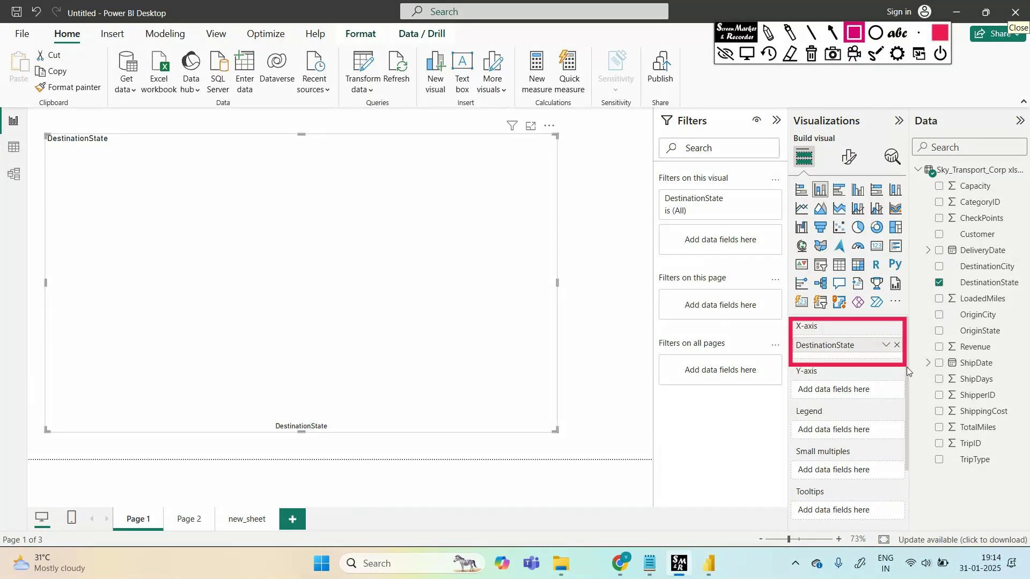
pyautogui.click(811, 55)
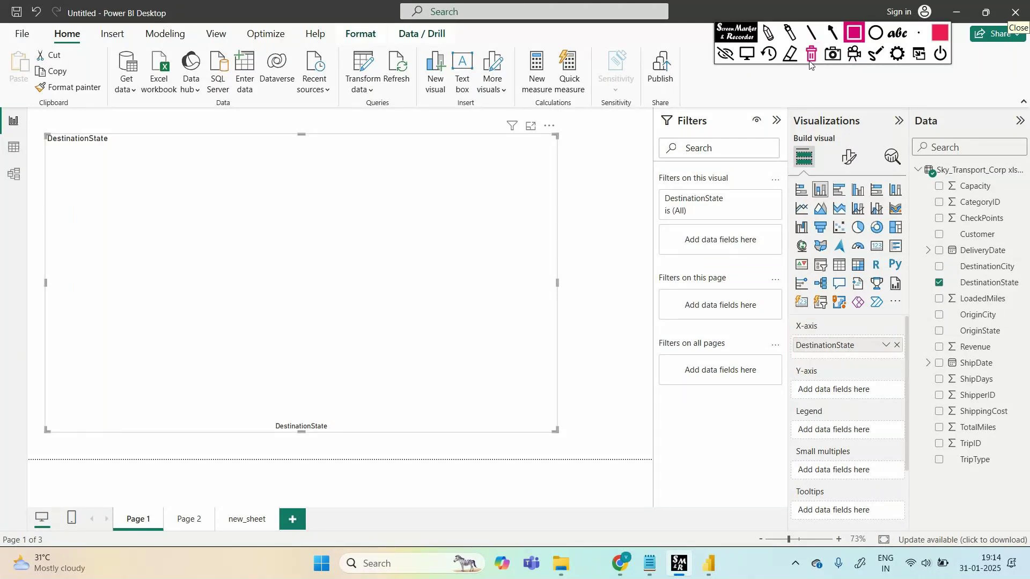
pyautogui.click(725, 54)
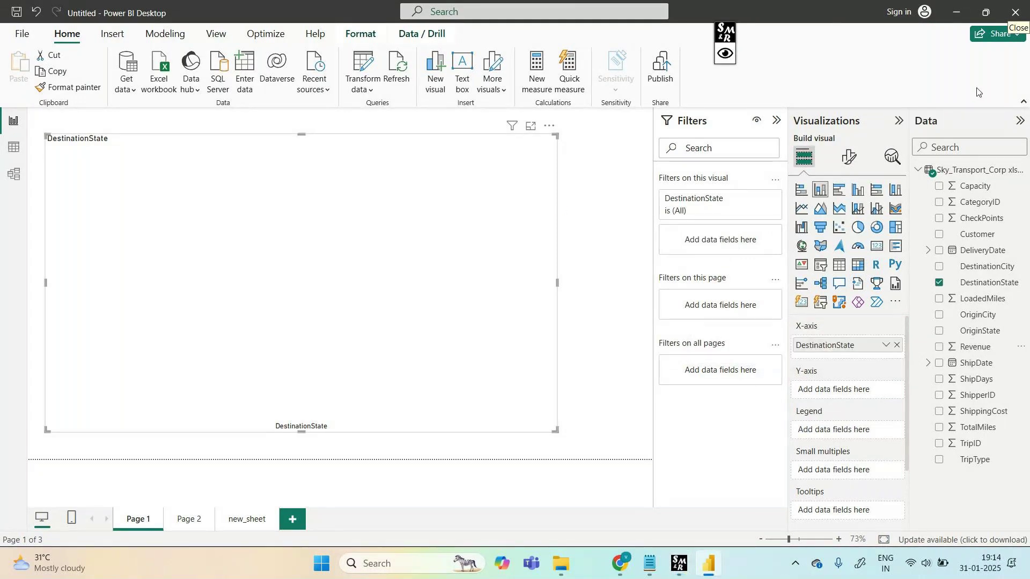
# Step: Add the Revenue field to the Page 1 column chart as its Y-axis value
pyautogui.moveTo(975, 347); pyautogui.dragTo(481, 228)
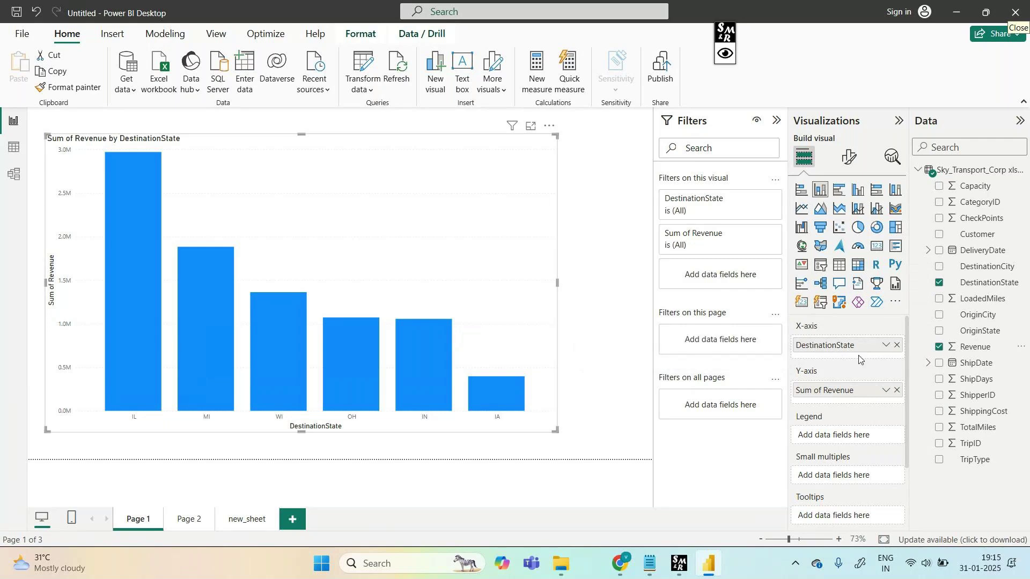
# Step: Insert a stacked column chart on Page 2 and enlarge it across most of the canvas
pyautogui.click(190, 519)
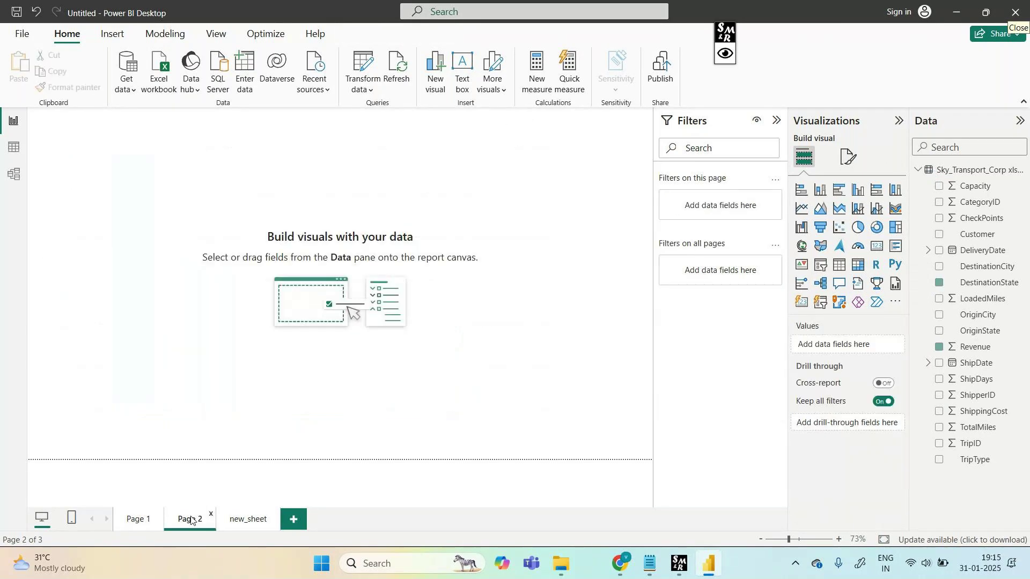
pyautogui.click(821, 190)
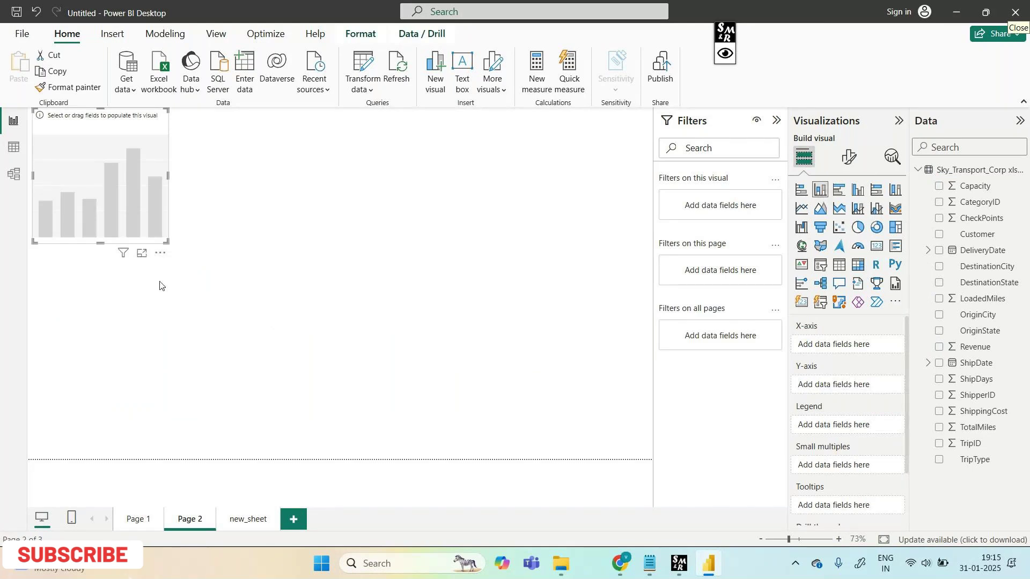
pyautogui.moveTo(106, 120); pyautogui.dragTo(126, 237)
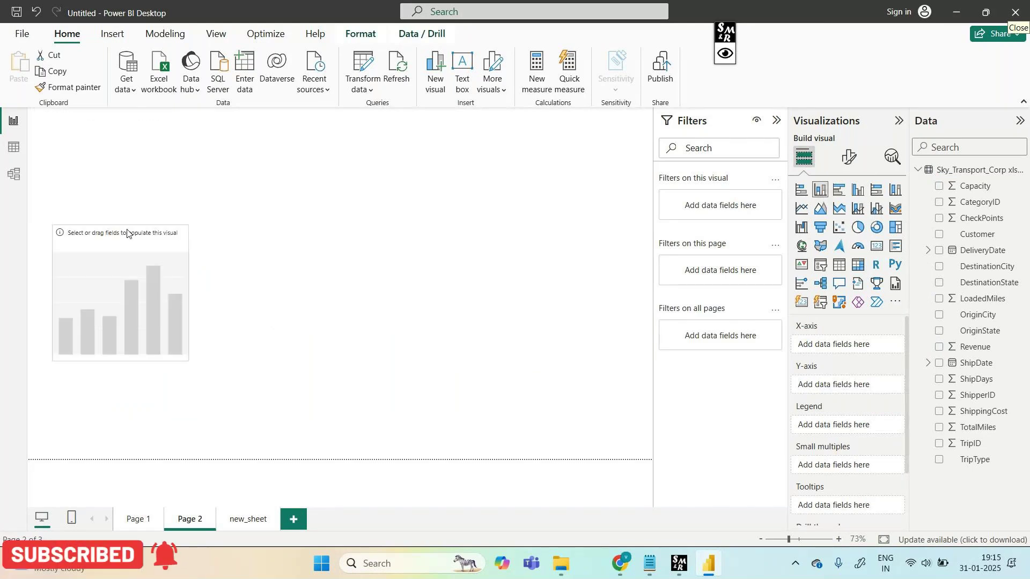
pyautogui.moveTo(202, 226); pyautogui.dragTo(533, 178)
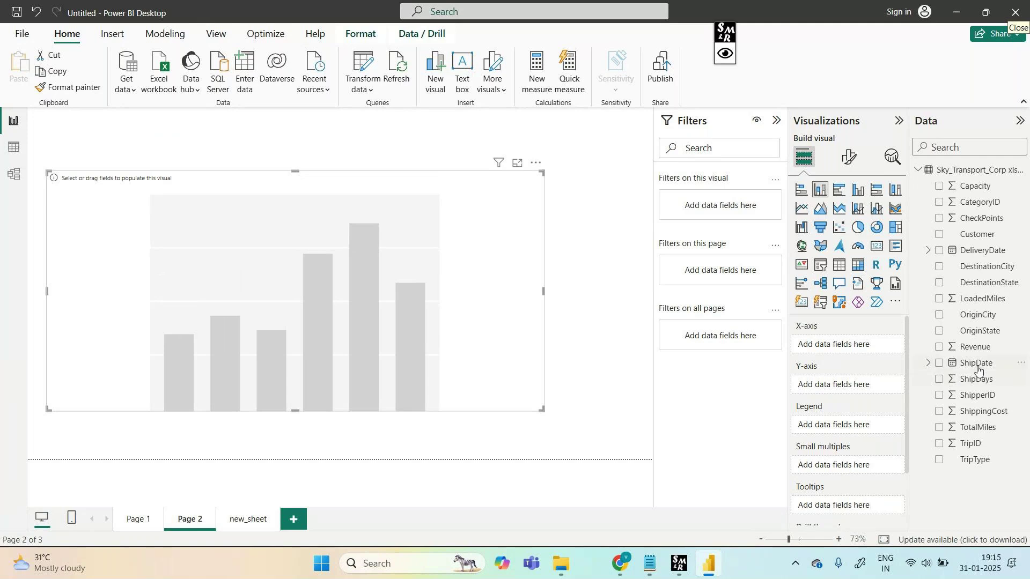
# Step: Populate the Page 2 chart with DestinationState on the X-axis and Revenue on the Y-axis
pyautogui.moveTo(990, 282); pyautogui.dragTo(1012, 16)
pyautogui.click(979, 283)
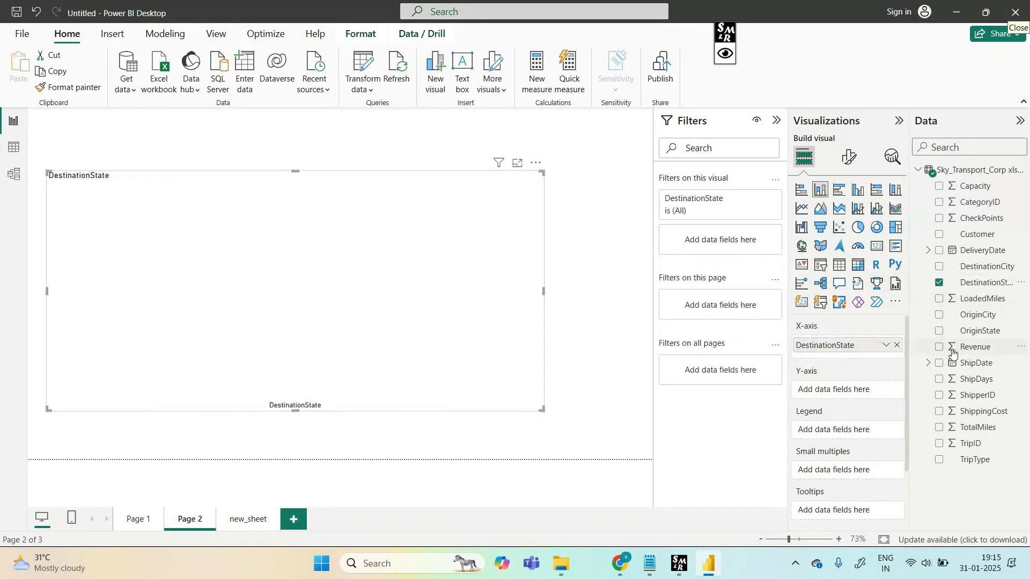
pyautogui.moveTo(953, 352); pyautogui.dragTo(842, 399)
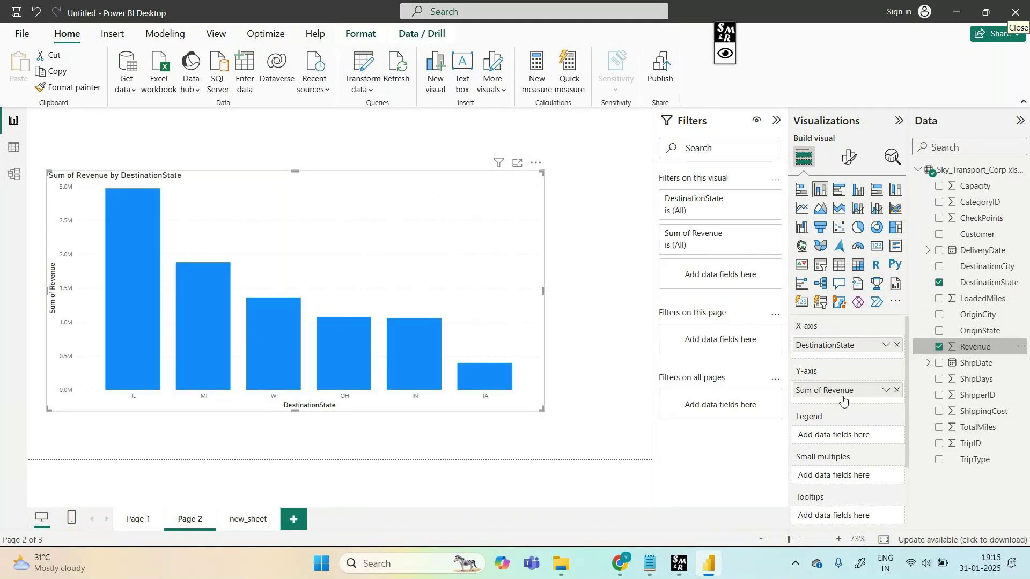
# Step: Return to Page 1 and reposition its column chart near the upper-left part of the canvas
pyautogui.click(129, 527)
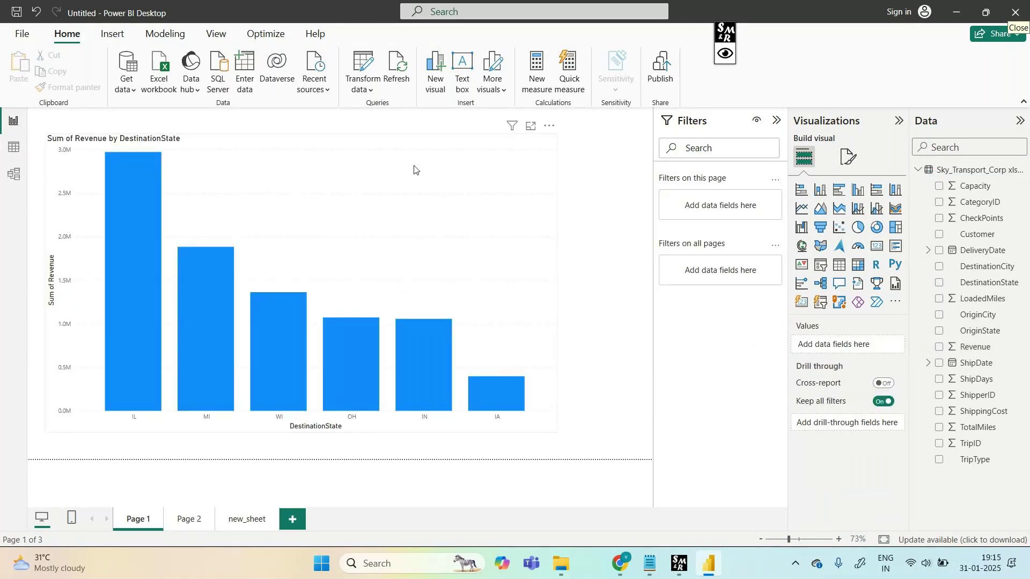
pyautogui.moveTo(415, 169); pyautogui.dragTo(419, 195)
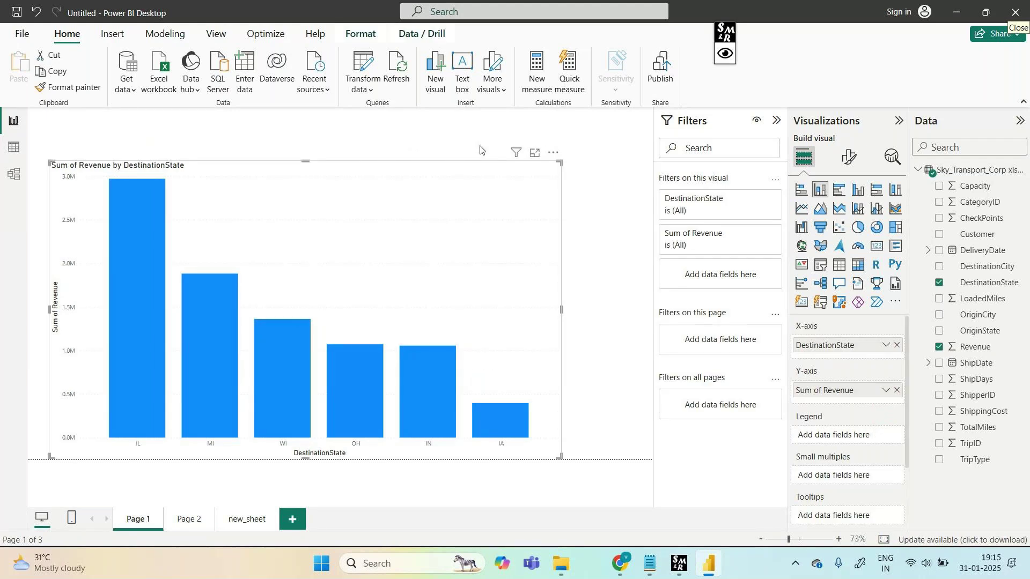
pyautogui.moveTo(472, 169); pyautogui.dragTo(464, 142)
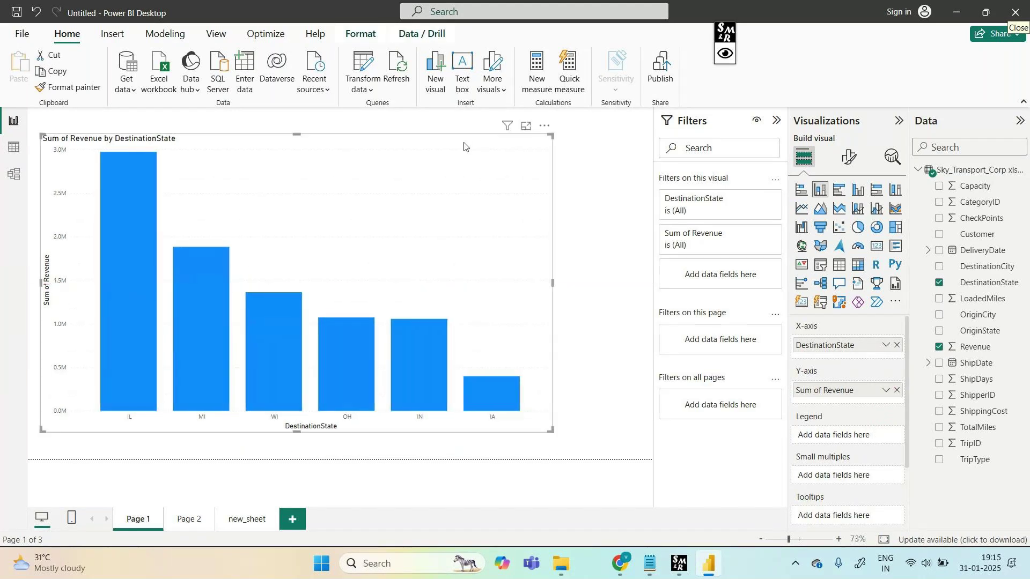
# Step: Frame the chart's Focus mode control with a red screen-marker rectangle, clear it, and collapse the marker tools
pyautogui.click(725, 55)
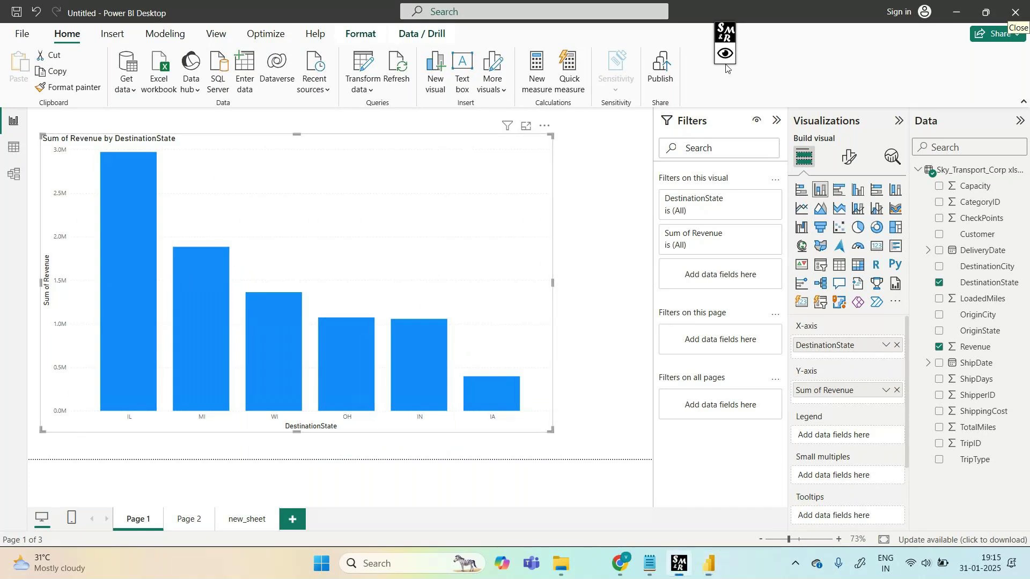
pyautogui.click(727, 60)
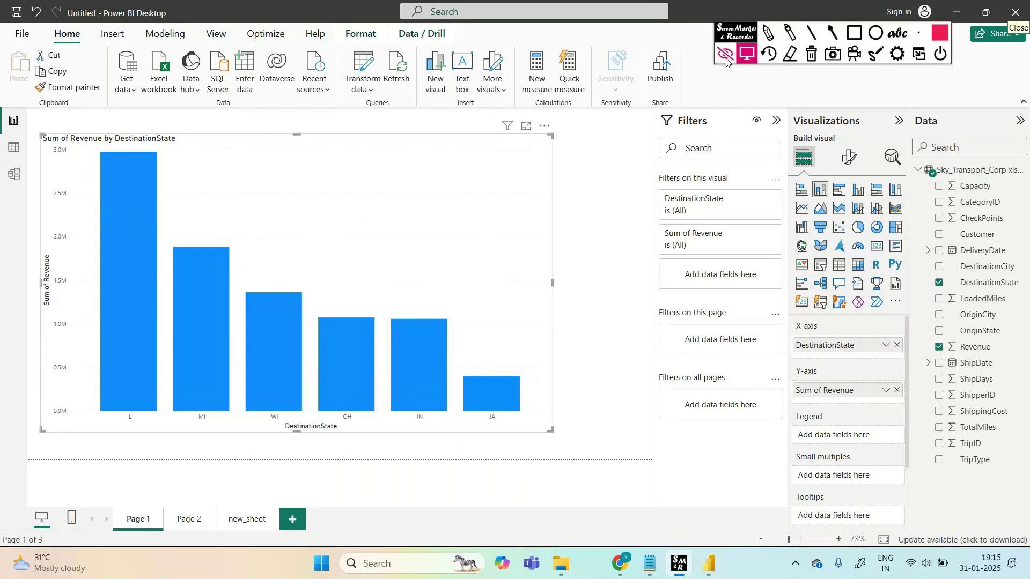
pyautogui.click(854, 33)
pyautogui.moveTo(514, 117); pyautogui.dragTo(535, 137)
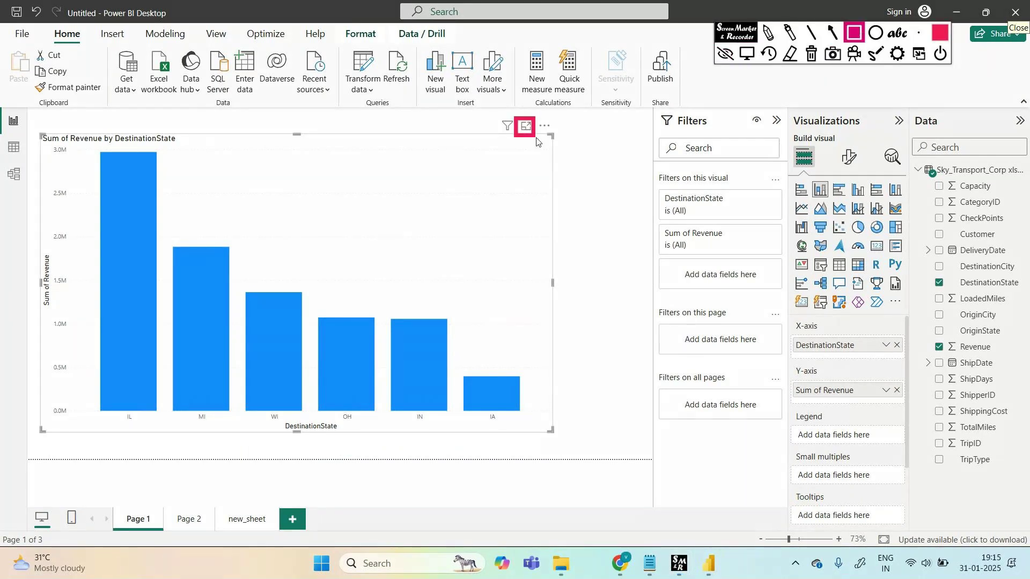
pyautogui.click(753, 59)
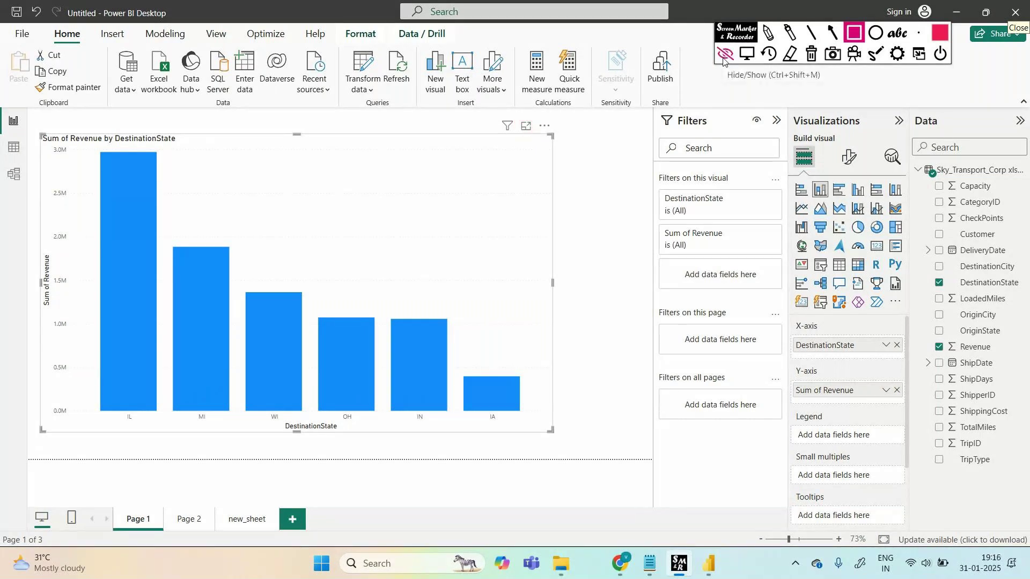
pyautogui.click(724, 56)
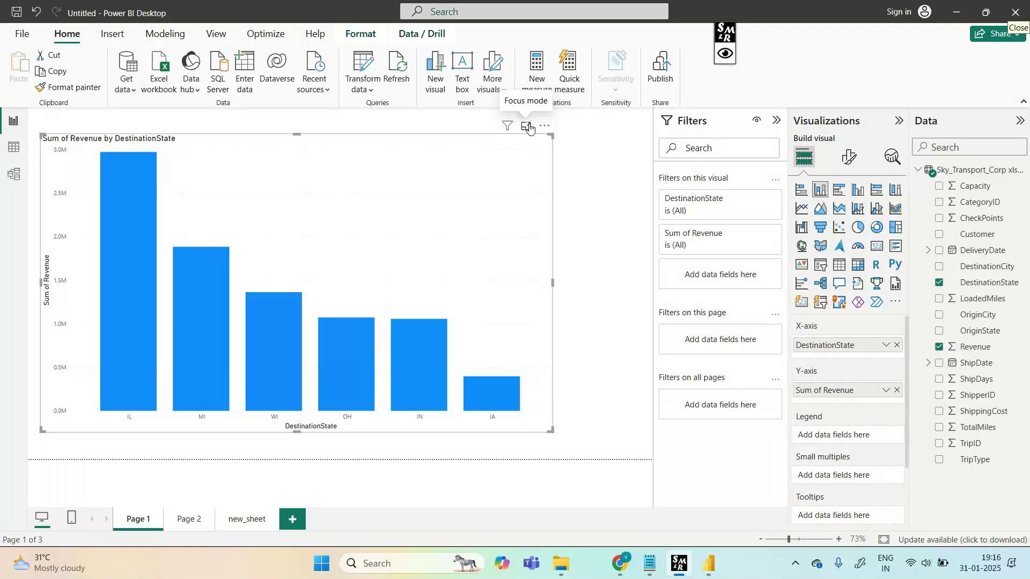
# Step: View the revenue chart in Focus mode and return to the report
pyautogui.click(526, 126)
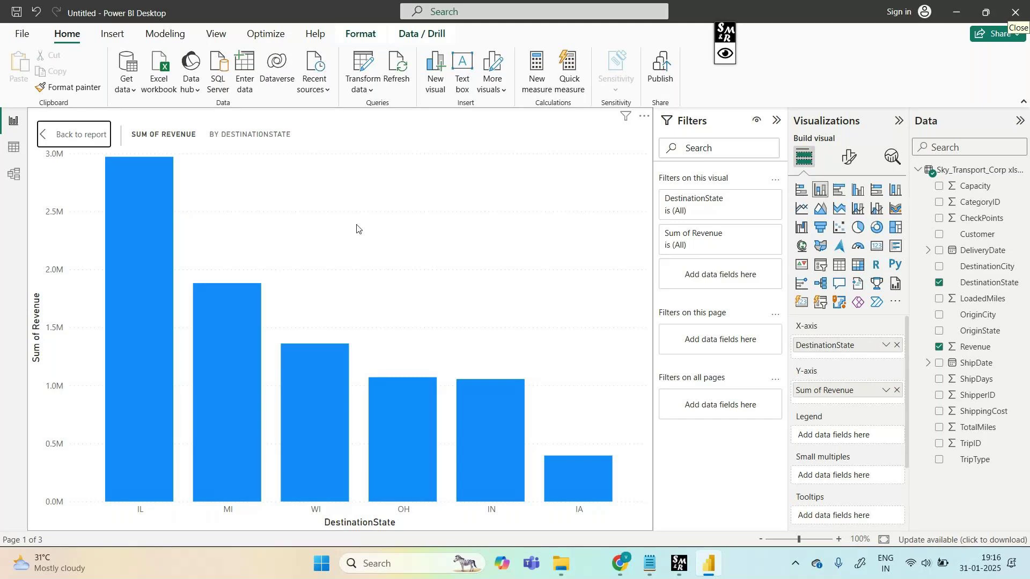
pyautogui.click(87, 144)
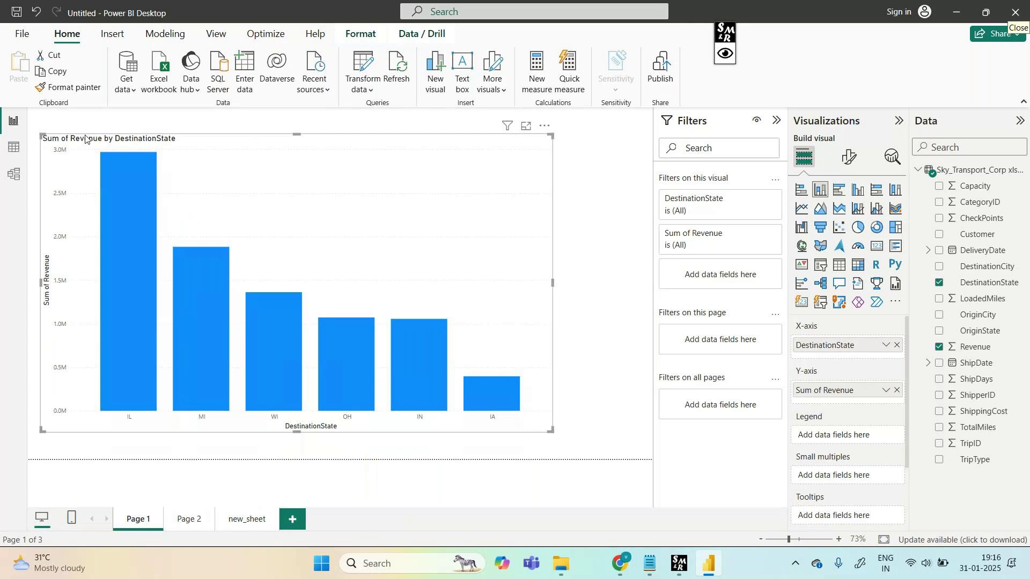
# Step: Shift the Page 1 chart slightly down on the canvas, check Page 2, and return to Page 1
pyautogui.moveTo(286, 171); pyautogui.dragTo(294, 184)
pyautogui.click(190, 519)
pyautogui.click(138, 518)
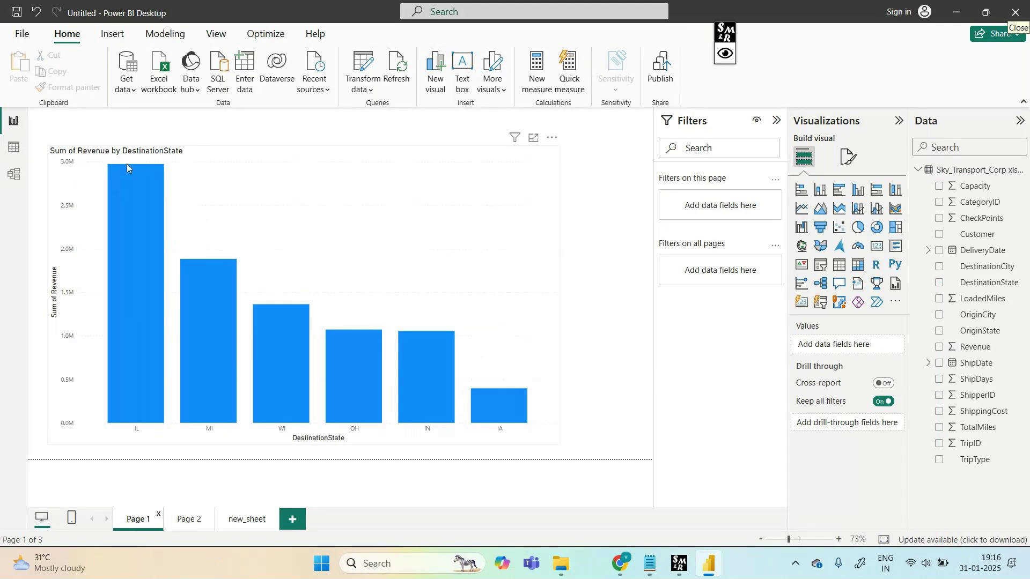
# Step: Switch to OneNote for Windows 10 and add a new section with its default name to the notebook
pyautogui.click(397, 562)
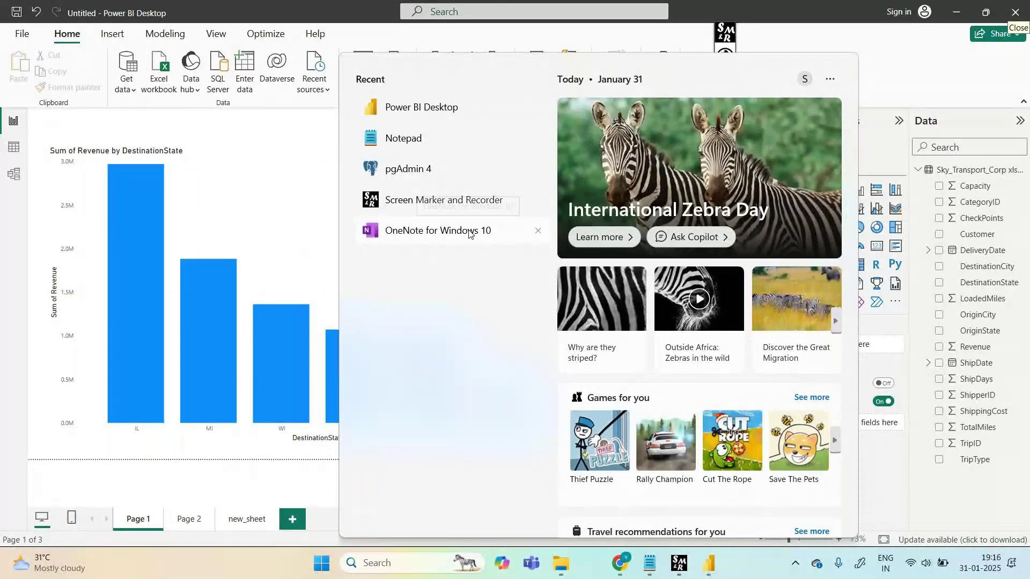
pyautogui.click(469, 231)
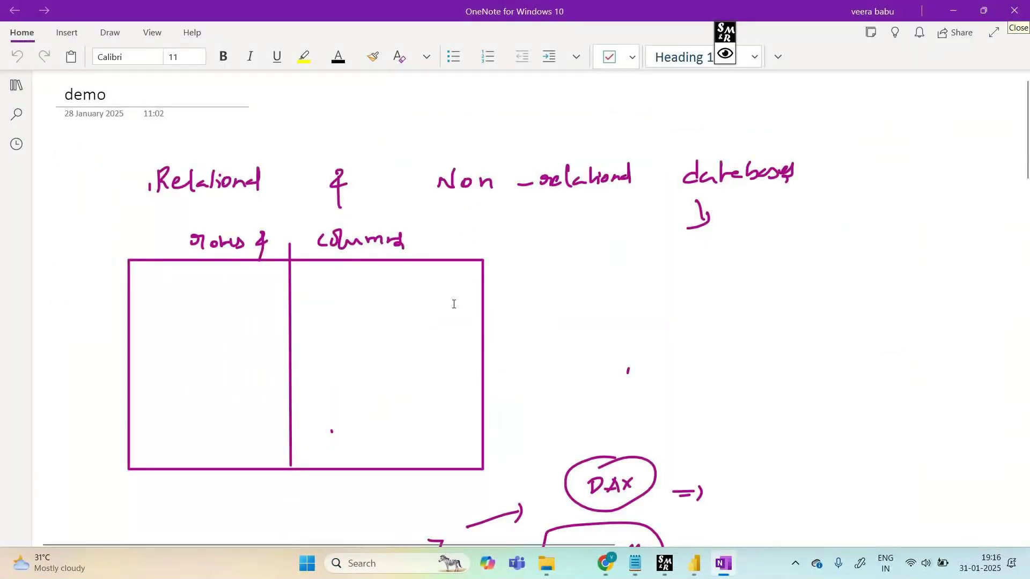
pyautogui.click(18, 92)
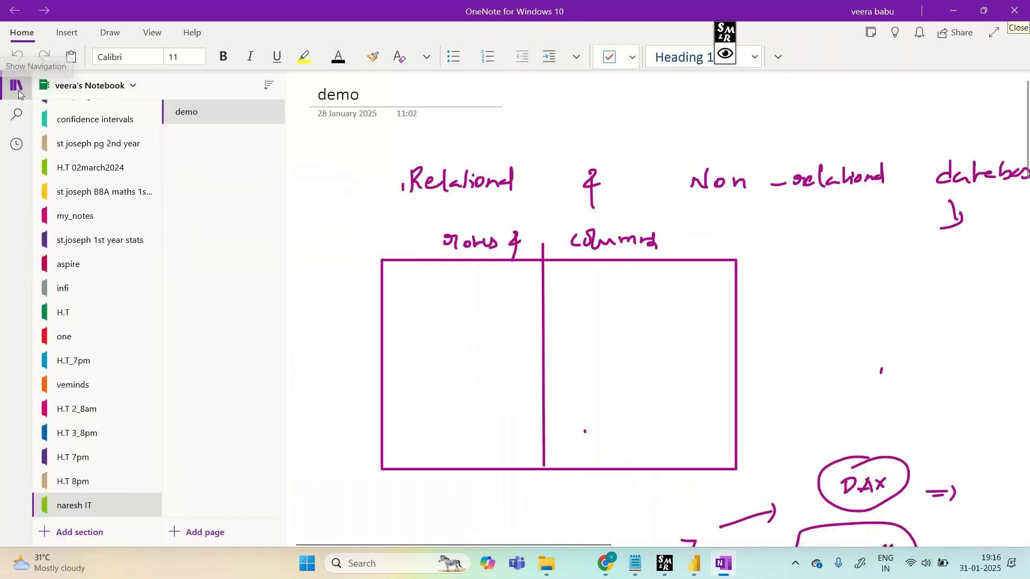
pyautogui.click(79, 532)
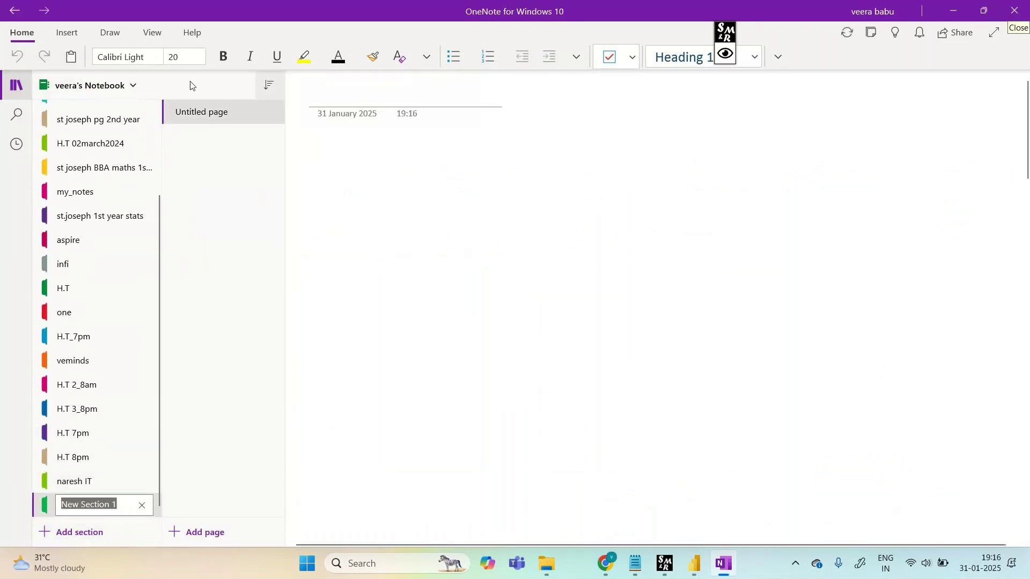
pyautogui.click(337, 94)
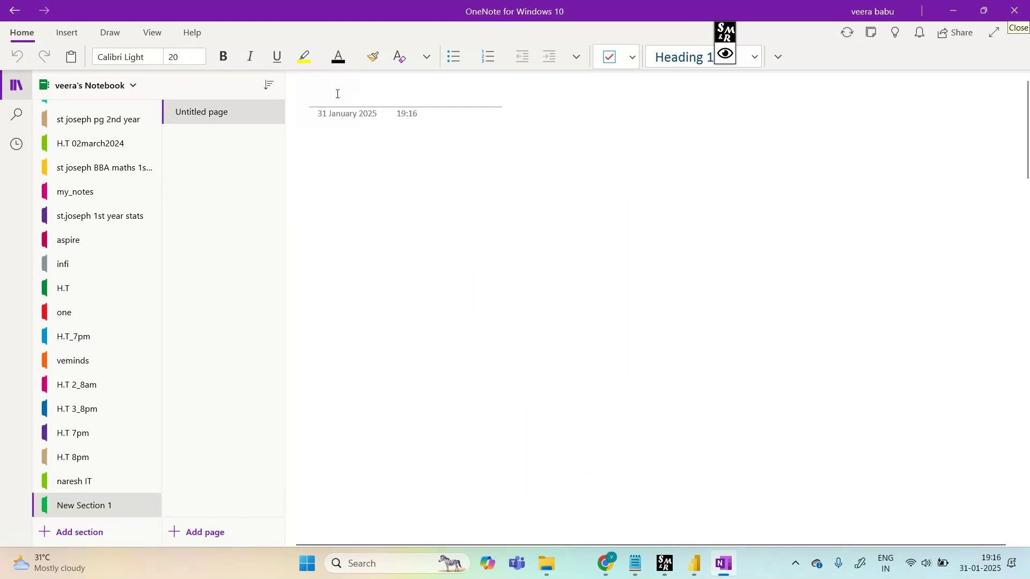
# Step: Hide the notebook navigation and title the new section's untitled page Class1
pyautogui.click(17, 79)
pyautogui.click(101, 92)
pyautogui.write('demo')
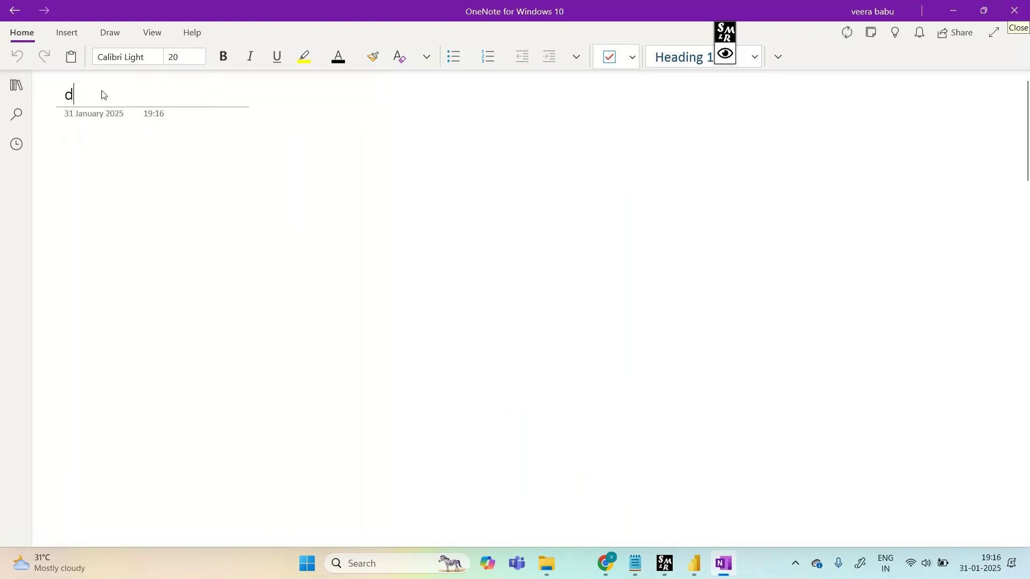
pyautogui.press('BackSpace')
pyautogui.press('BackSpace')
pyautogui.press('BackSpace')
pyautogui.press('BackSpace')
pyautogui.write('class1')
pyautogui.click(148, 193)
# Step: Handwrite "how that chart had" in purple ink below the page title
pyautogui.hotkey('alt', 'd')
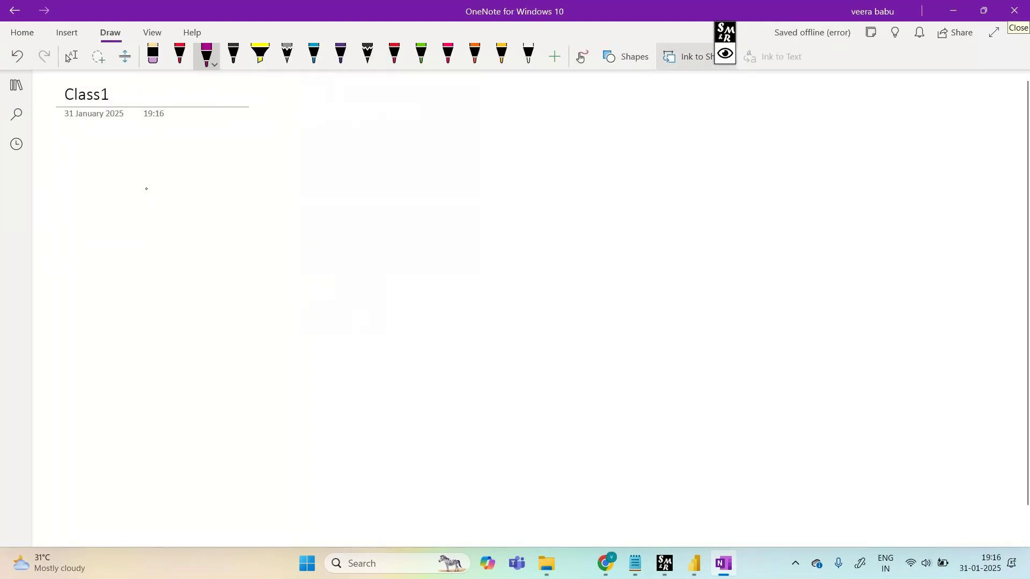
pyautogui.press('Right')
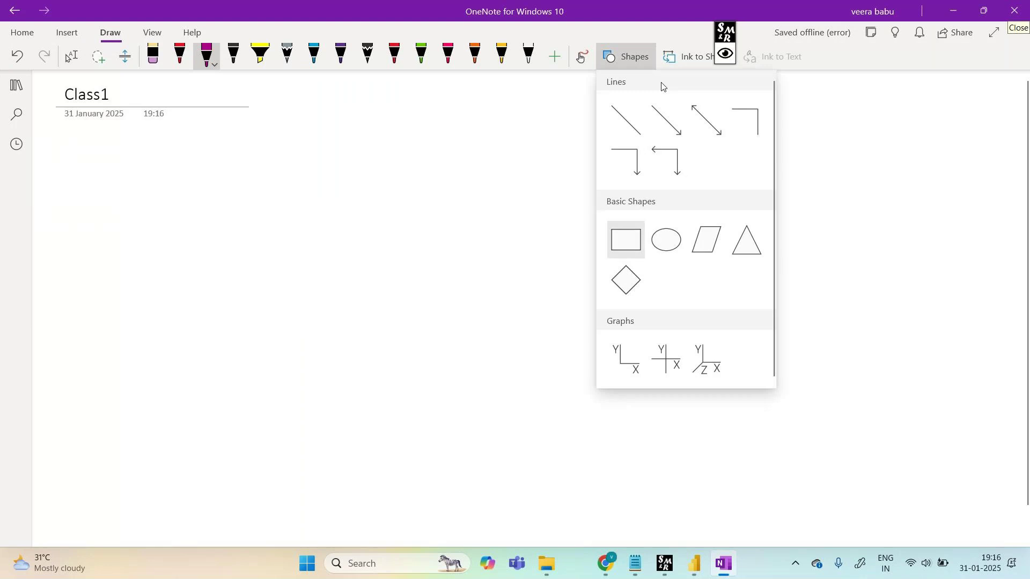
pyautogui.press('Return')
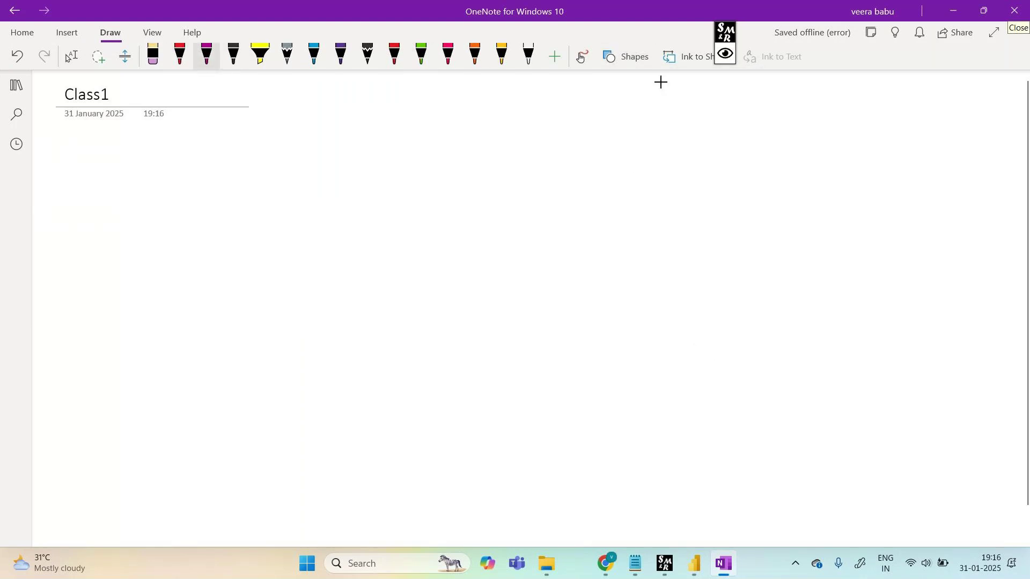
pyautogui.moveTo(198, 162)
pyautogui.mouseDown()
pyautogui.moveTo(197, 189)
pyautogui.moveTo(231, 178)
pyautogui.mouseUp()
pyautogui.moveTo(288, 171)
pyautogui.mouseDown()
pyautogui.moveTo(287, 191)
pyautogui.moveTo(320, 188)
pyautogui.mouseUp()
pyautogui.click(310, 183)
pyautogui.moveTo(317, 170)
pyautogui.mouseDown()
pyautogui.moveTo(317, 191)
pyautogui.moveTo(293, 180)
pyautogui.mouseUp()
pyautogui.moveTo(314, 180); pyautogui.dragTo(416, 187)
pyautogui.moveTo(418, 187)
pyautogui.mouseDown()
pyautogui.moveTo(425, 179)
pyautogui.moveTo(430, 191)
pyautogui.mouseUp()
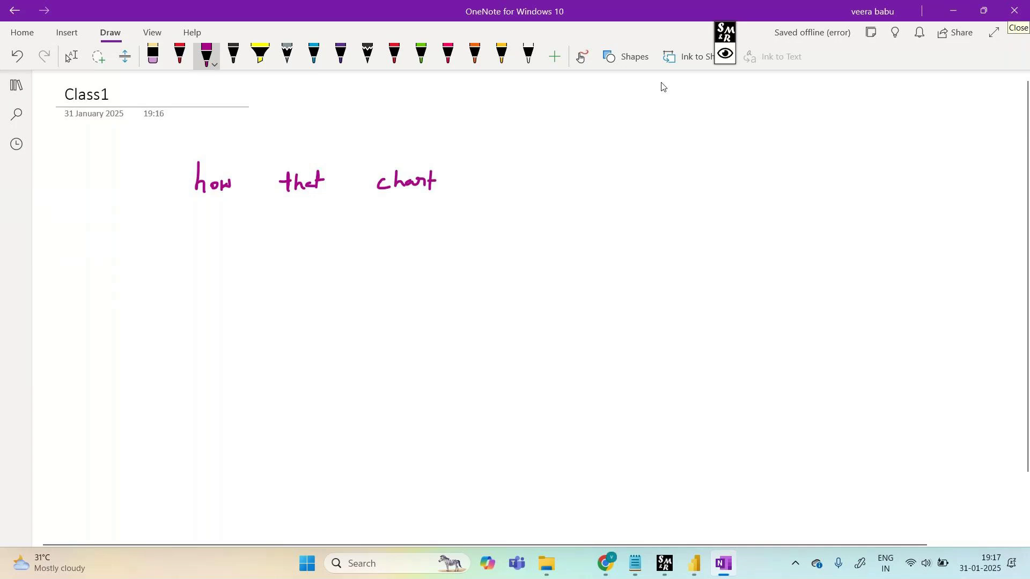
pyautogui.moveTo(507, 168); pyautogui.dragTo(505, 191)
pyautogui.moveTo(506, 184); pyautogui.dragTo(542, 189)
pyautogui.moveTo(542, 170); pyautogui.dragTo(542, 190)
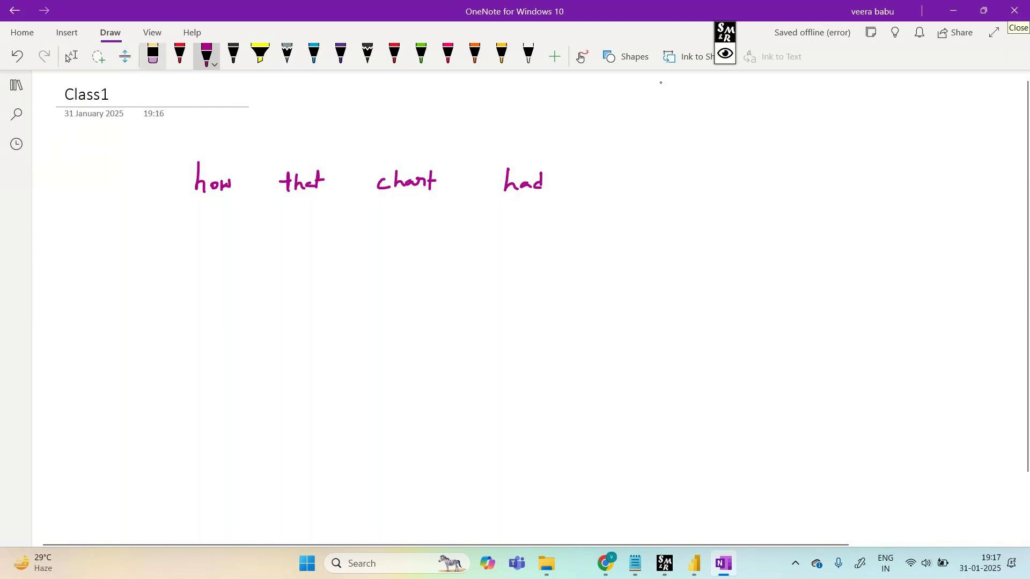
# Step: Erase the handwritten line "how that chart had"
pyautogui.click(153, 56)
pyautogui.moveTo(213, 186); pyautogui.dragTo(541, 185)
pyautogui.moveTo(278, 181); pyautogui.dragTo(324, 179)
# Step: Handwrite "Backend of the Chart" with the purple pen below the page title
pyautogui.click(206, 54)
pyautogui.moveTo(231, 173)
pyautogui.mouseDown()
pyautogui.moveTo(231, 187)
pyautogui.moveTo(304, 185)
pyautogui.mouseUp()
pyautogui.moveTo(390, 176)
pyautogui.mouseDown()
pyautogui.moveTo(384, 186)
pyautogui.moveTo(395, 186)
pyautogui.mouseUp()
pyautogui.moveTo(392, 180); pyautogui.dragTo(476, 184)
pyautogui.moveTo(481, 177); pyautogui.dragTo(466, 170)
pyautogui.moveTo(582, 166); pyautogui.dragTo(575, 183)
pyautogui.moveTo(594, 157)
pyautogui.mouseDown()
pyautogui.moveTo(590, 181)
pyautogui.moveTo(600, 181)
pyautogui.mouseUp()
pyautogui.moveTo(609, 172); pyautogui.dragTo(622, 180)
pyautogui.moveTo(627, 164); pyautogui.dragTo(625, 178)
pyautogui.moveTo(621, 170); pyautogui.dragTo(632, 168)
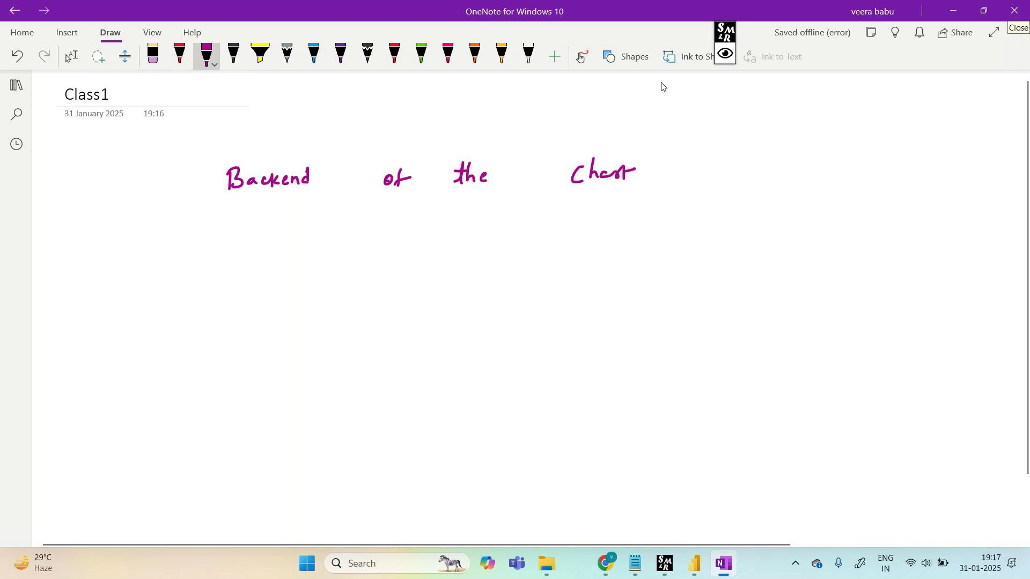
# Step: Handwrite "how it have made" on a second line beneath "Backend of the Chart"
pyautogui.moveTo(484, 220); pyautogui.dragTo(501, 242)
pyautogui.moveTo(511, 231)
pyautogui.mouseDown()
pyautogui.moveTo(515, 242)
pyautogui.moveTo(529, 230)
pyautogui.moveTo(582, 242)
pyautogui.mouseUp()
pyautogui.moveTo(581, 234); pyautogui.dragTo(600, 233)
pyautogui.moveTo(642, 217)
pyautogui.mouseDown()
pyautogui.moveTo(639, 240)
pyautogui.moveTo(670, 228)
pyautogui.mouseUp()
pyautogui.moveTo(671, 233); pyautogui.dragTo(742, 236)
pyautogui.moveTo(741, 229); pyautogui.dragTo(761, 236)
pyautogui.moveTo(772, 228); pyautogui.dragTo(782, 235)
pyautogui.moveTo(787, 232); pyautogui.dragTo(800, 232)
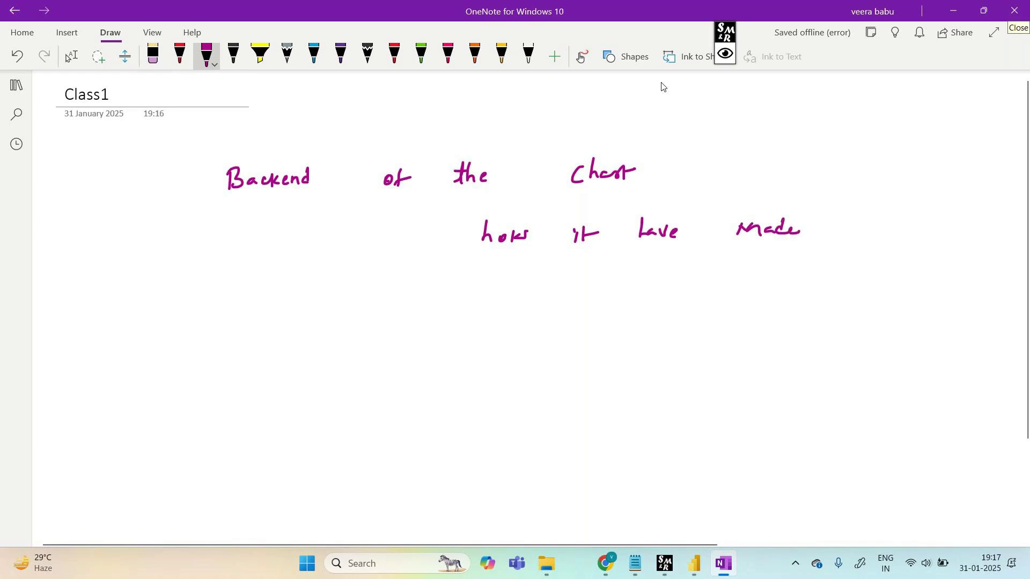
# Step: Draw a large rectangle below the handwriting and split it into two columns with a vertical straight line
pyautogui.scroll(-3, 663, 86)
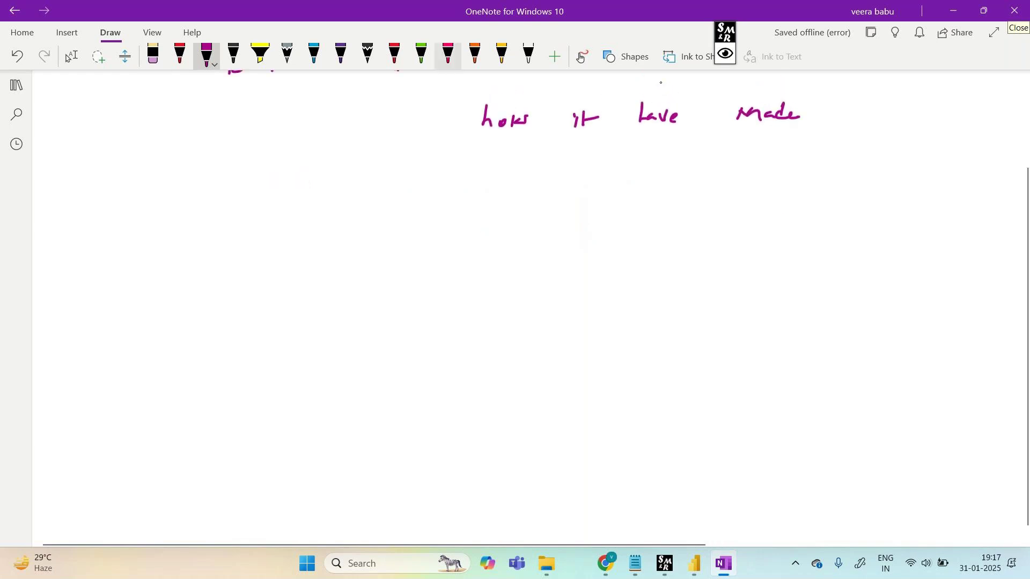
pyautogui.click(626, 57)
pyautogui.click(625, 240)
pyautogui.moveTo(177, 192)
pyautogui.mouseDown()
pyautogui.moveTo(209, 210)
pyautogui.moveTo(531, 239)
pyautogui.moveTo(596, 450)
pyautogui.moveTo(579, 467)
pyautogui.mouseUp()
pyautogui.click(626, 56)
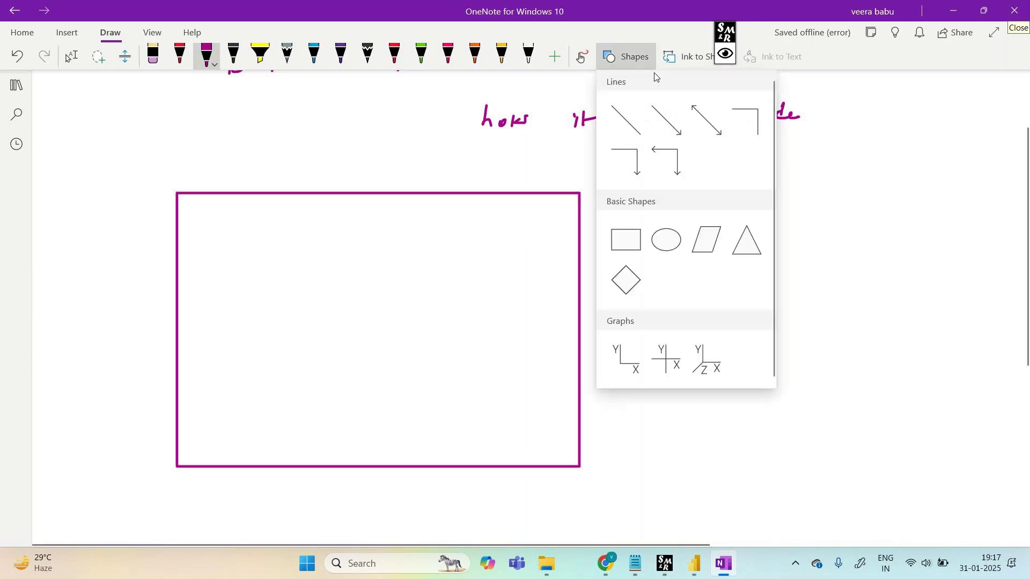
pyautogui.click(625, 120)
pyautogui.moveTo(370, 194); pyautogui.dragTo(370, 464)
pyautogui.click(407, 419)
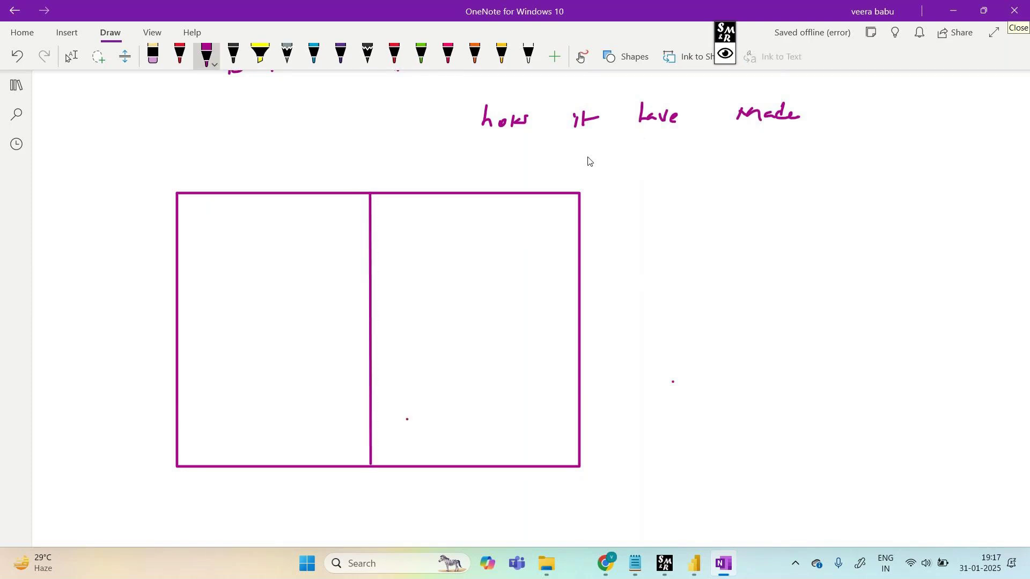
# Step: Handwrite A, A, A, B, B, C, C down the table's first column with the purple pen
pyautogui.click(626, 57)
pyautogui.click(666, 119)
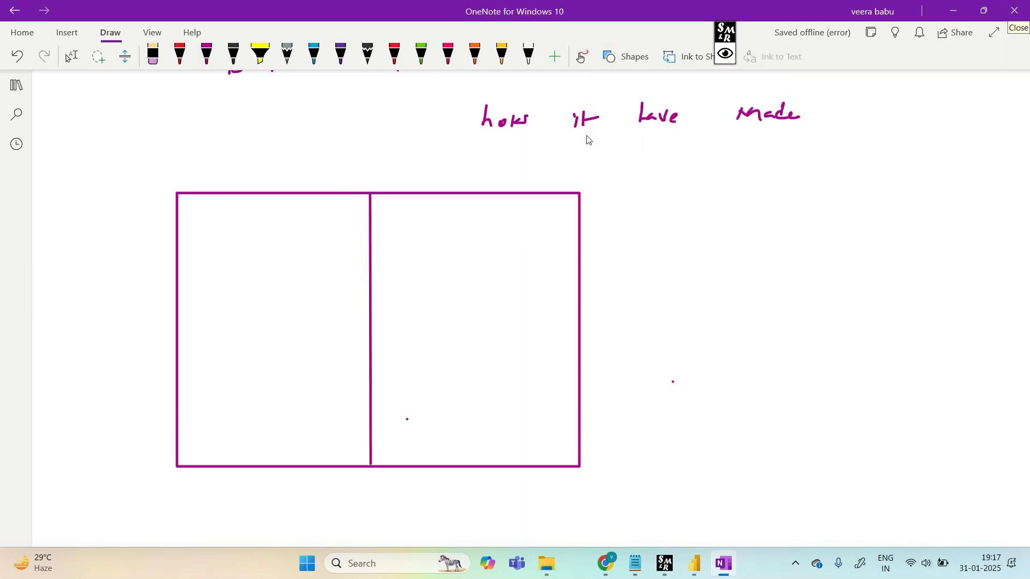
pyautogui.click(206, 55)
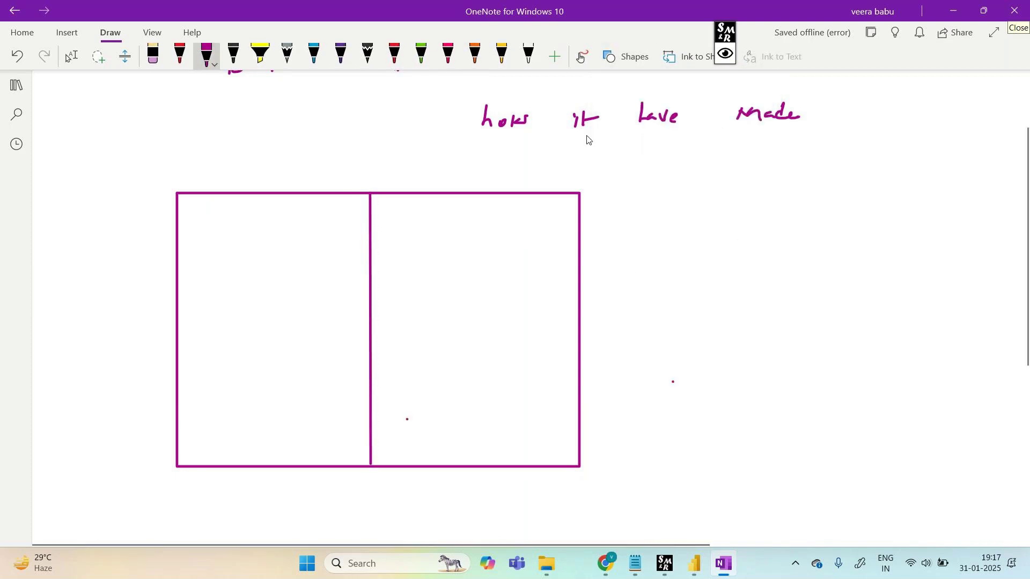
pyautogui.moveTo(250, 232); pyautogui.dragTo(265, 223)
pyautogui.moveTo(250, 276); pyautogui.dragTo(264, 270)
pyautogui.moveTo(251, 312)
pyautogui.mouseDown()
pyautogui.moveTo(258, 293)
pyautogui.moveTo(263, 305)
pyautogui.mouseUp()
pyautogui.moveTo(254, 349); pyautogui.dragTo(255, 332)
pyautogui.moveTo(257, 332); pyautogui.dragTo(256, 347)
pyautogui.moveTo(254, 369); pyautogui.dragTo(255, 387)
pyautogui.moveTo(256, 367); pyautogui.dragTo(266, 418)
pyautogui.moveTo(267, 433)
pyautogui.mouseDown()
pyautogui.moveTo(252, 441)
pyautogui.moveTo(269, 446)
pyautogui.mouseUp()
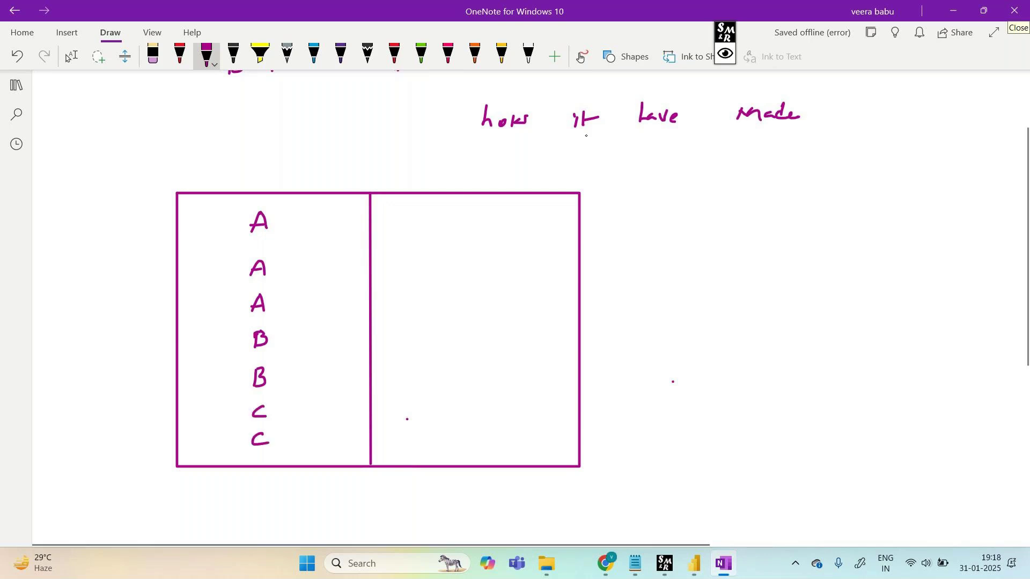
# Step: Draw two horizontal straight lines across the table to separate the A, B and C groups
pyautogui.click(626, 57)
pyautogui.click(625, 120)
pyautogui.moveTo(179, 321); pyautogui.dragTo(570, 315)
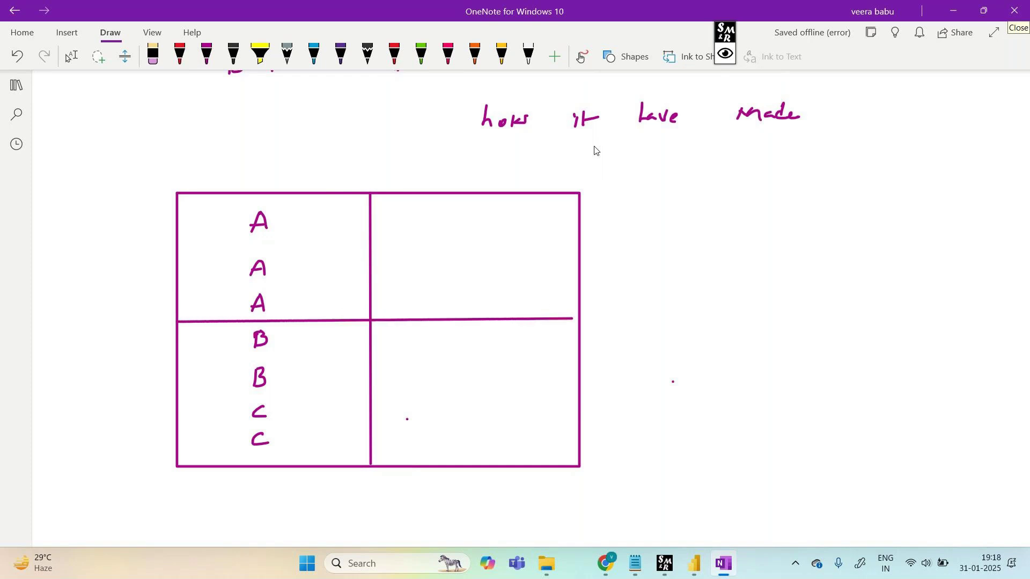
pyautogui.click(638, 56)
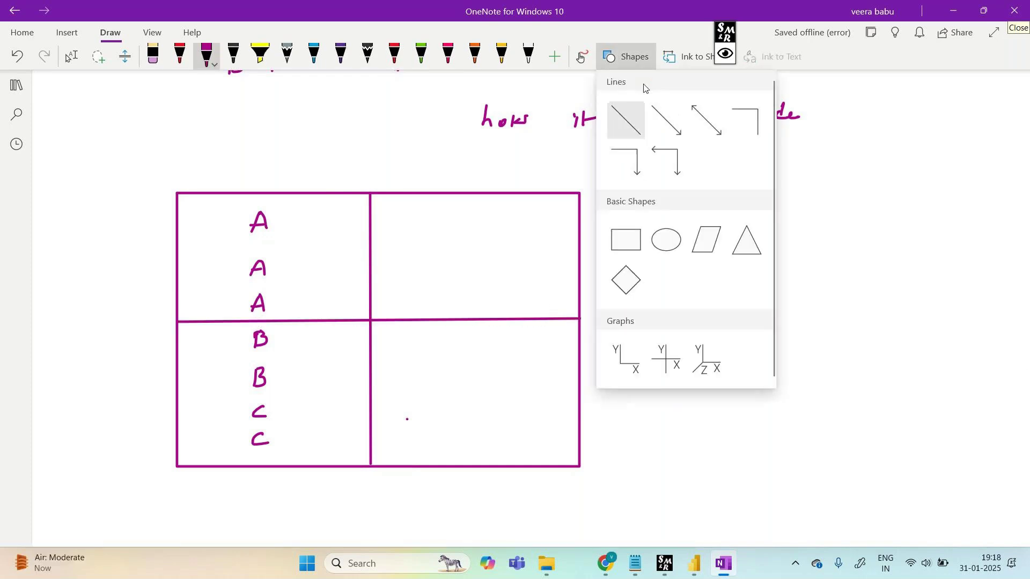
pyautogui.click(626, 120)
pyautogui.moveTo(178, 402)
pyautogui.mouseDown()
pyautogui.moveTo(225, 386)
pyautogui.moveTo(460, 406)
pyautogui.moveTo(581, 396)
pyautogui.mouseUp()
pyautogui.click(584, 166)
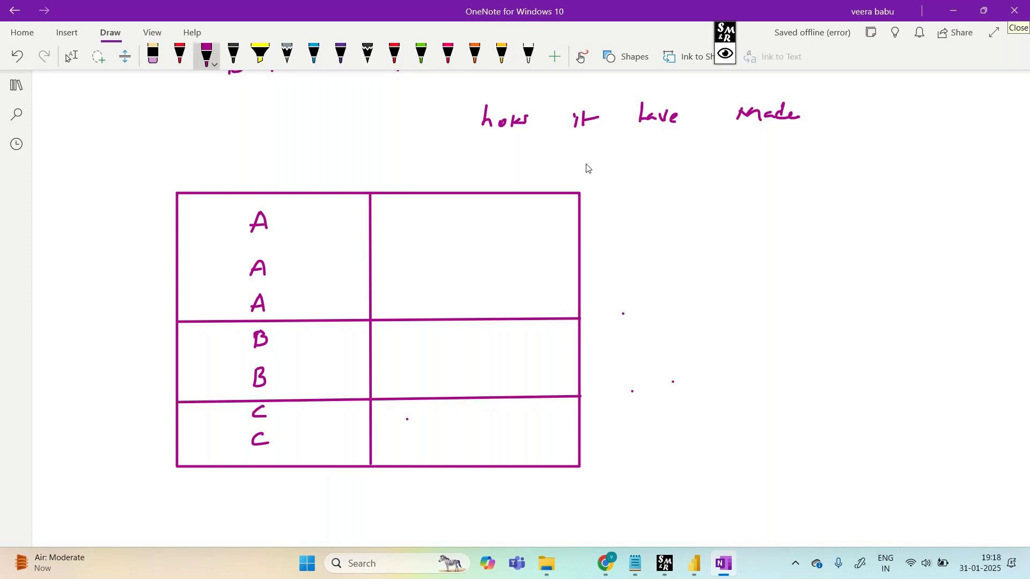
# Step: Handwrite 10, 20, 30, 40, 50, 30 and 40 down the table's second column
pyautogui.moveTo(441, 206)
pyautogui.mouseDown()
pyautogui.moveTo(444, 218)
pyautogui.moveTo(463, 216)
pyautogui.moveTo(449, 253)
pyautogui.mouseUp()
pyautogui.moveTo(460, 244)
pyautogui.mouseDown()
pyautogui.moveTo(455, 252)
pyautogui.moveTo(464, 247)
pyautogui.mouseUp()
pyautogui.moveTo(443, 281); pyautogui.dragTo(440, 295)
pyautogui.moveTo(462, 285)
pyautogui.mouseDown()
pyautogui.moveTo(455, 293)
pyautogui.moveTo(463, 285)
pyautogui.mouseUp()
pyautogui.moveTo(448, 325)
pyautogui.mouseDown()
pyautogui.moveTo(449, 346)
pyautogui.moveTo(466, 334)
pyautogui.mouseUp()
pyautogui.moveTo(444, 365); pyautogui.dragTo(442, 381)
pyautogui.moveTo(462, 370)
pyautogui.mouseDown()
pyautogui.moveTo(443, 419)
pyautogui.moveTo(456, 409)
pyautogui.mouseUp()
pyautogui.moveTo(446, 434)
pyautogui.mouseDown()
pyautogui.moveTo(449, 450)
pyautogui.moveTo(456, 444)
pyautogui.mouseUp()
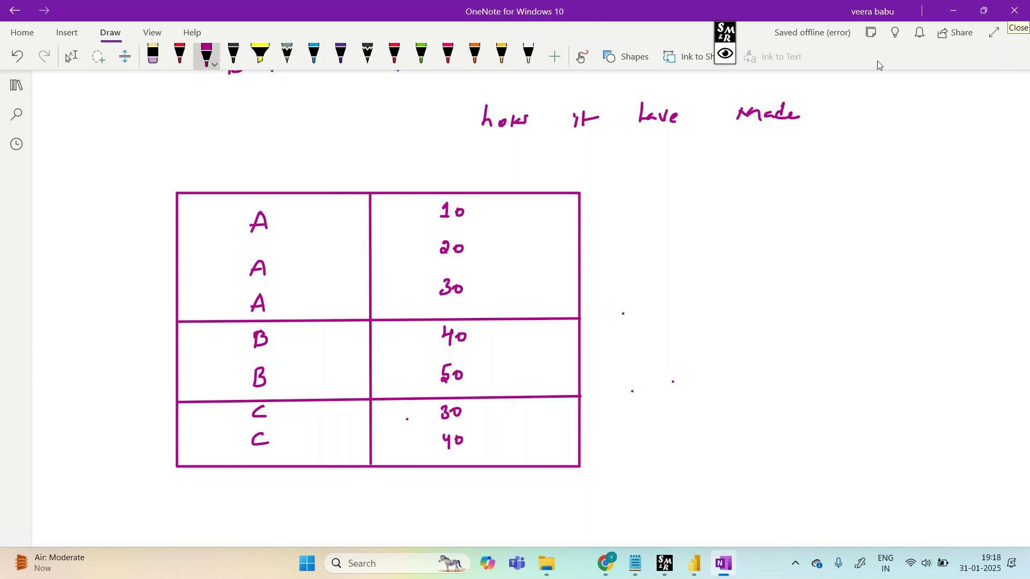
pyautogui.press('Escape')
# Step: Handwrite A, B and C in a column in the empty space beside the table
pyautogui.scroll(-3, 742, 358)
pyautogui.scroll(1, 737, 373)
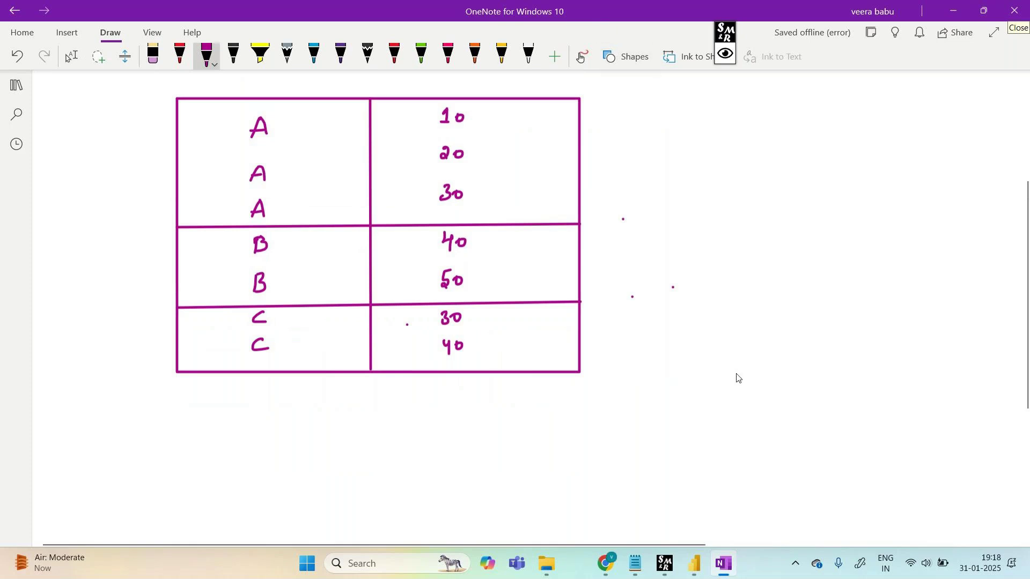
pyautogui.moveTo(660, 178)
pyautogui.mouseDown()
pyautogui.moveTo(672, 163)
pyautogui.moveTo(675, 178)
pyautogui.mouseUp()
pyautogui.moveTo(663, 215); pyautogui.dragTo(678, 279)
# Step: Draw a horizontal line above the new A, B, C labels and a vertical line beside them to start a summary table
pyautogui.click(638, 57)
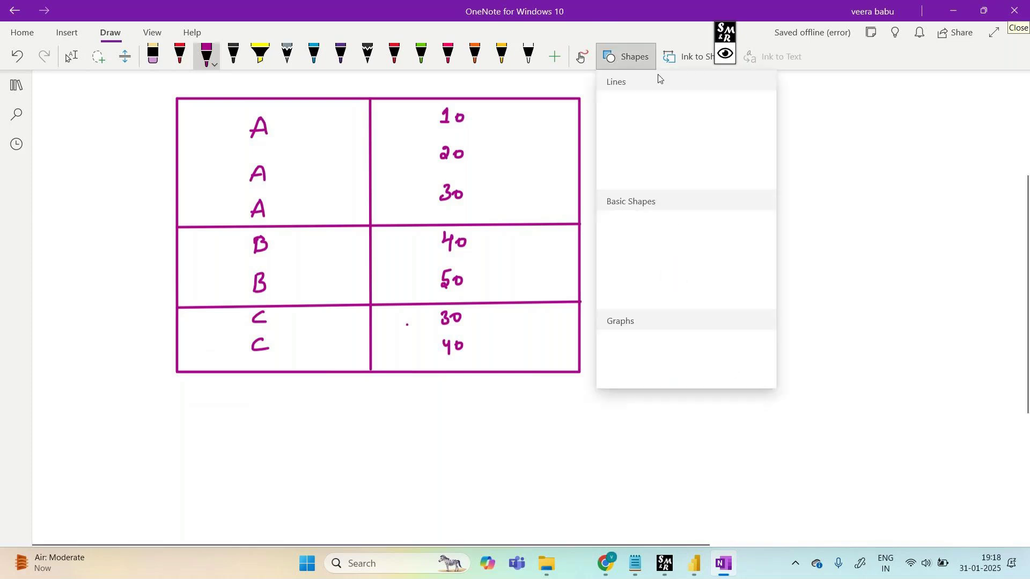
pyautogui.click(664, 117)
pyautogui.moveTo(627, 146)
pyautogui.mouseDown()
pyautogui.moveTo(940, 150)
pyautogui.moveTo(1014, 132)
pyautogui.moveTo(1007, 146)
pyautogui.mouseUp()
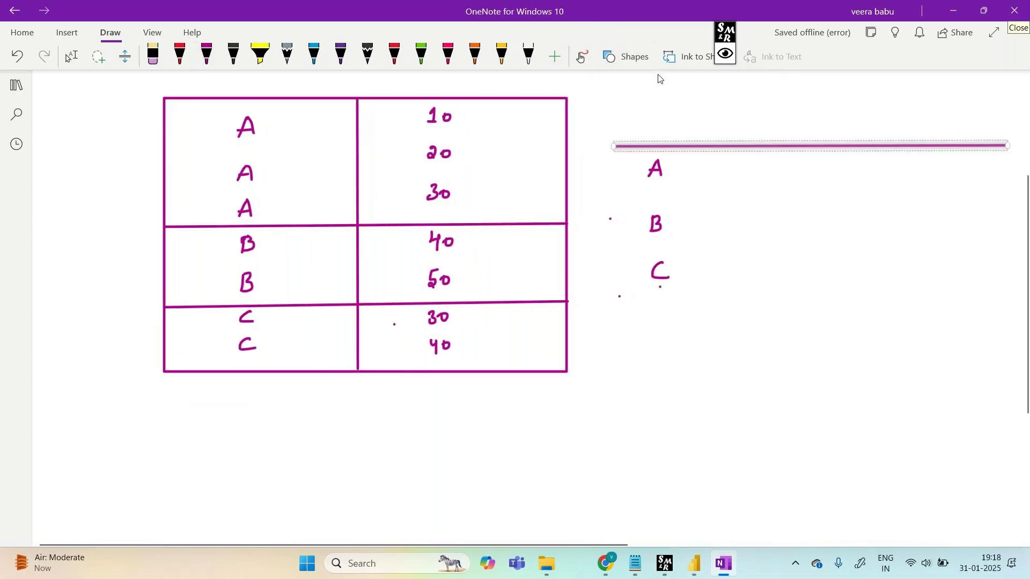
pyautogui.click(626, 57)
pyautogui.click(626, 120)
pyautogui.moveTo(679, 82); pyautogui.dragTo(680, 367)
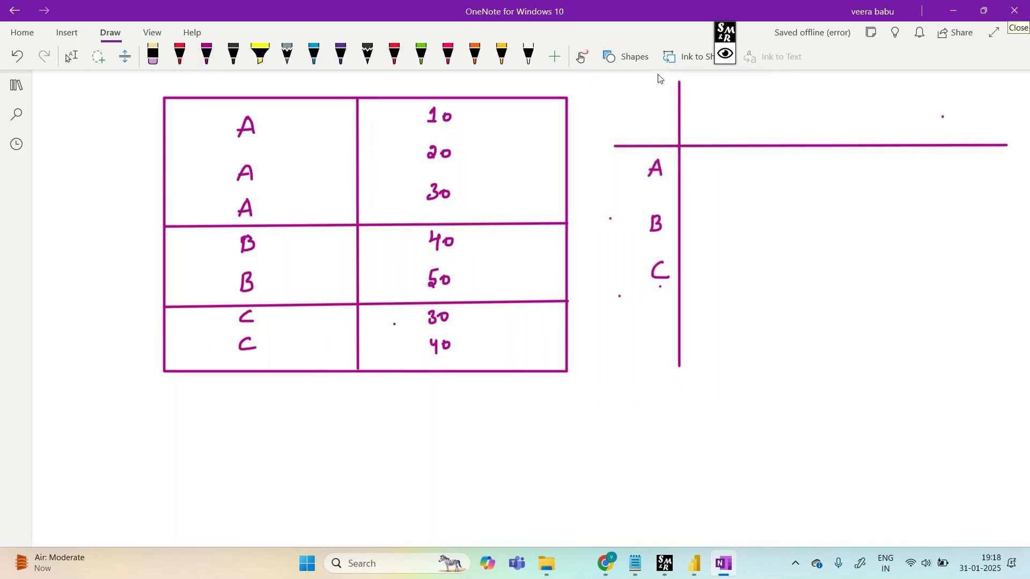
pyautogui.click(720, 333)
# Step: Draw two freehand horizontal lines separating the A, B and C rows of the summary table
pyautogui.click(626, 56)
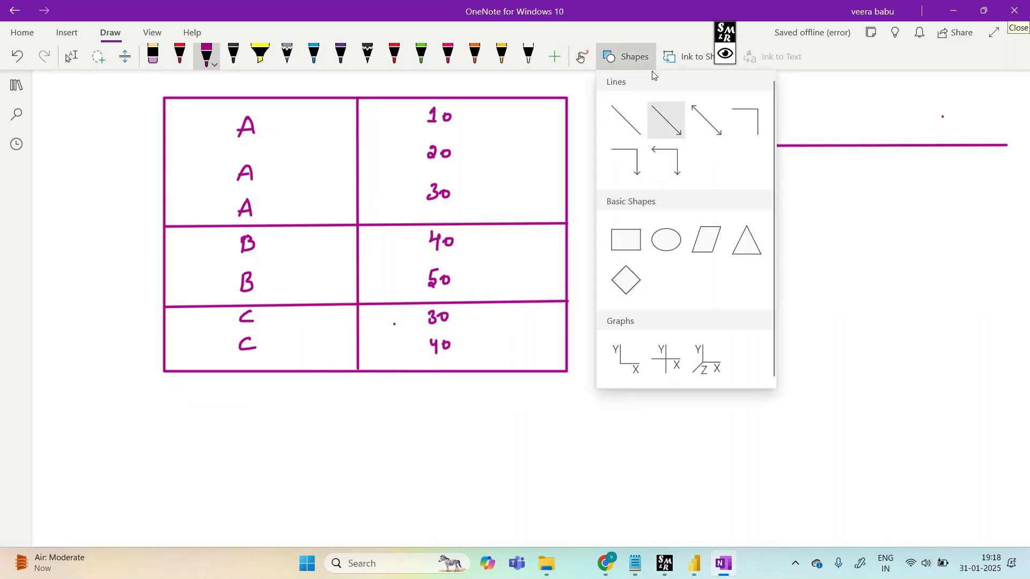
pyautogui.click(779, 165)
pyautogui.moveTo(610, 202); pyautogui.dragTo(1003, 201)
pyautogui.moveTo(606, 258); pyautogui.dragTo(1008, 252)
# Step: Handwrite the headers Sum and Avg above the summary table and draw a vertical divider between them
pyautogui.moveTo(712, 109)
pyautogui.mouseDown()
pyautogui.moveTo(703, 125)
pyautogui.moveTo(739, 124)
pyautogui.mouseUp()
pyautogui.moveTo(812, 127)
pyautogui.mouseDown()
pyautogui.moveTo(837, 111)
pyautogui.moveTo(842, 133)
pyautogui.mouseUp()
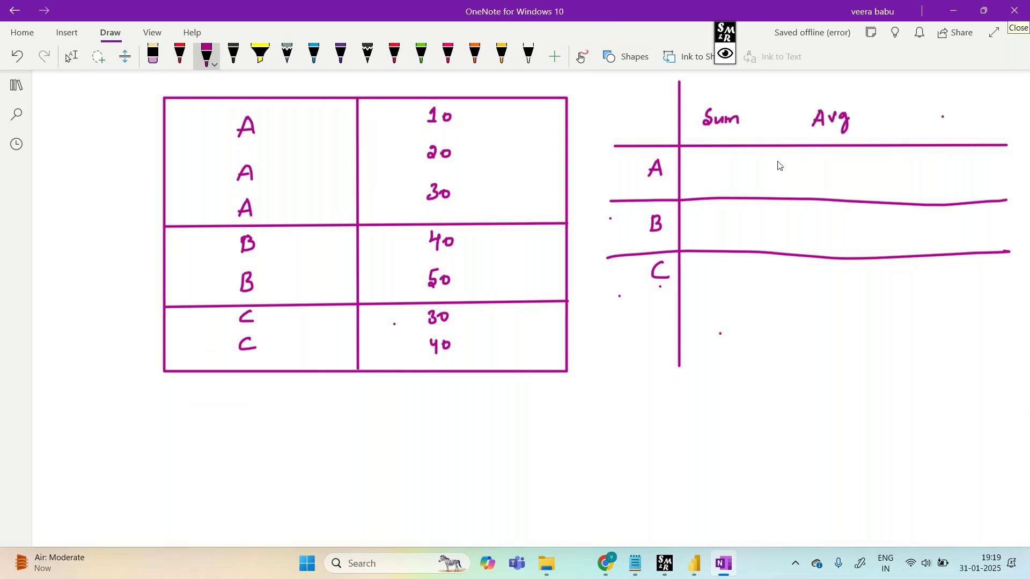
pyautogui.moveTo(773, 84); pyautogui.dragTo(783, 360)
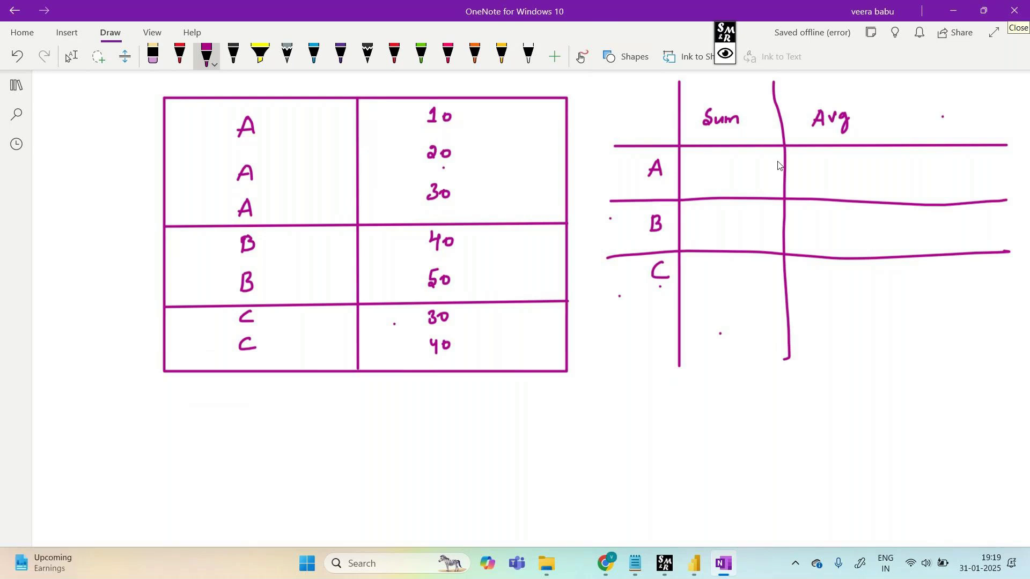
# Step: Handwrite the sums 60, 90 and 70 in the A, B and C rows
pyautogui.moveTo(717, 157)
pyautogui.mouseDown()
pyautogui.moveTo(711, 180)
pyautogui.moveTo(729, 170)
pyautogui.mouseUp()
pyautogui.moveTo(729, 215)
pyautogui.mouseDown()
pyautogui.moveTo(726, 236)
pyautogui.moveTo(744, 221)
pyautogui.mouseUp()
pyautogui.moveTo(714, 278)
pyautogui.mouseDown()
pyautogui.moveTo(719, 296)
pyautogui.moveTo(736, 285)
pyautogui.mouseUp()
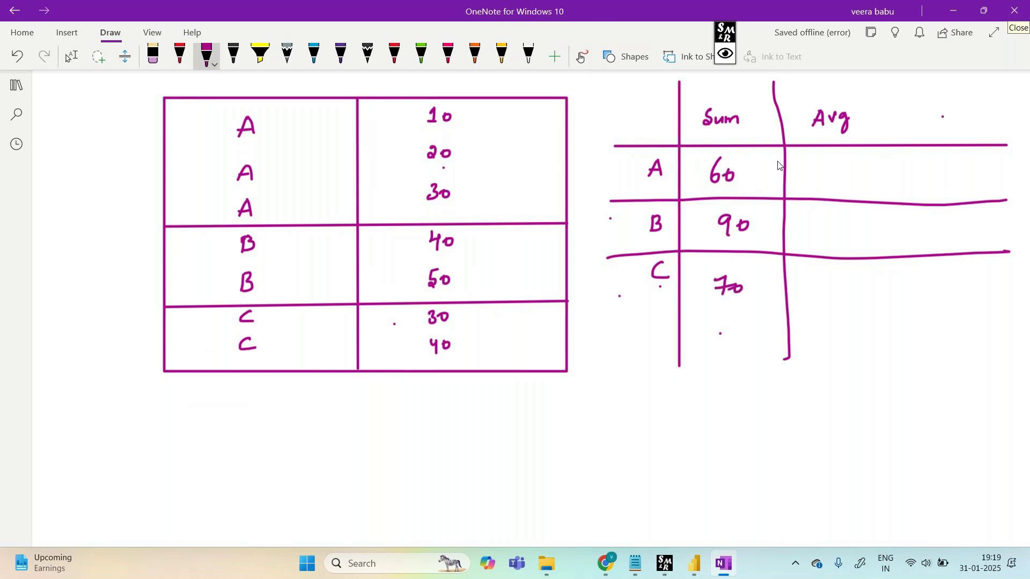
# Step: Work out 60/3 = 20 in the margin and write 20 as the average for A
pyautogui.moveTo(62, 149)
pyautogui.mouseDown()
pyautogui.moveTo(59, 162)
pyautogui.moveTo(72, 153)
pyautogui.moveTo(82, 175)
pyautogui.moveTo(106, 152)
pyautogui.mouseUp()
pyautogui.moveTo(100, 157); pyautogui.dragTo(108, 157)
pyautogui.moveTo(55, 133); pyautogui.dragTo(70, 134)
pyautogui.moveTo(60, 146); pyautogui.dragTo(52, 165)
pyautogui.moveTo(116, 142); pyautogui.dragTo(129, 144)
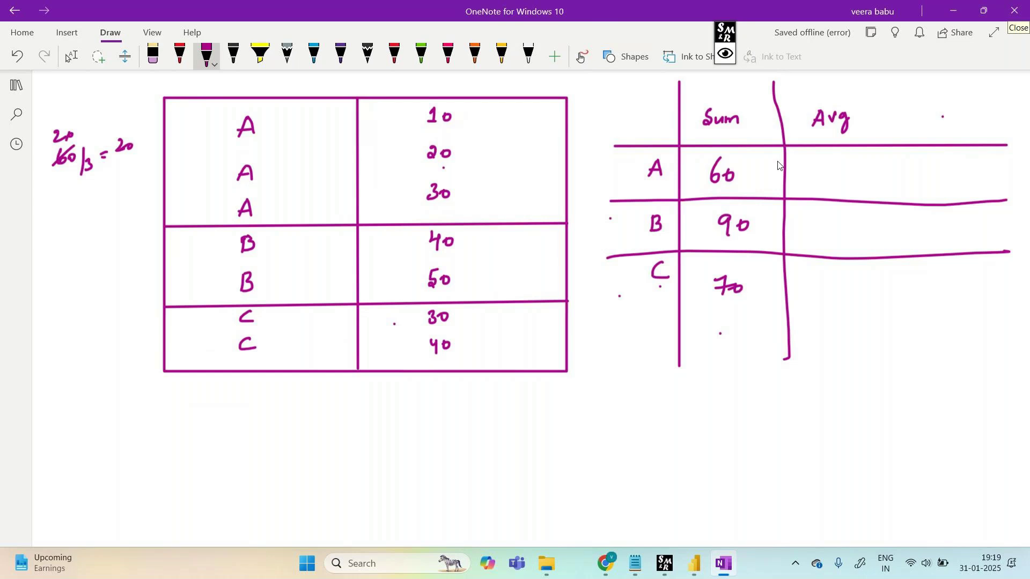
pyautogui.moveTo(827, 166)
pyautogui.mouseDown()
pyautogui.moveTo(836, 179)
pyautogui.moveTo(846, 169)
pyautogui.mouseUp()
# Step: Work out 90/2 = 45 in the margin and write 45 as the average for B
pyautogui.moveTo(62, 249)
pyautogui.mouseDown()
pyautogui.moveTo(58, 269)
pyautogui.moveTo(68, 253)
pyautogui.moveTo(71, 272)
pyautogui.mouseUp()
pyautogui.moveTo(56, 287)
pyautogui.mouseDown()
pyautogui.moveTo(68, 293)
pyautogui.moveTo(111, 273)
pyautogui.mouseUp()
pyautogui.moveTo(118, 261)
pyautogui.mouseDown()
pyautogui.moveTo(123, 252)
pyautogui.moveTo(118, 269)
pyautogui.mouseUp()
pyautogui.moveTo(829, 213); pyautogui.dragTo(836, 222)
pyautogui.moveTo(833, 214); pyautogui.dragTo(832, 230)
pyautogui.moveTo(843, 214); pyautogui.dragTo(842, 230)
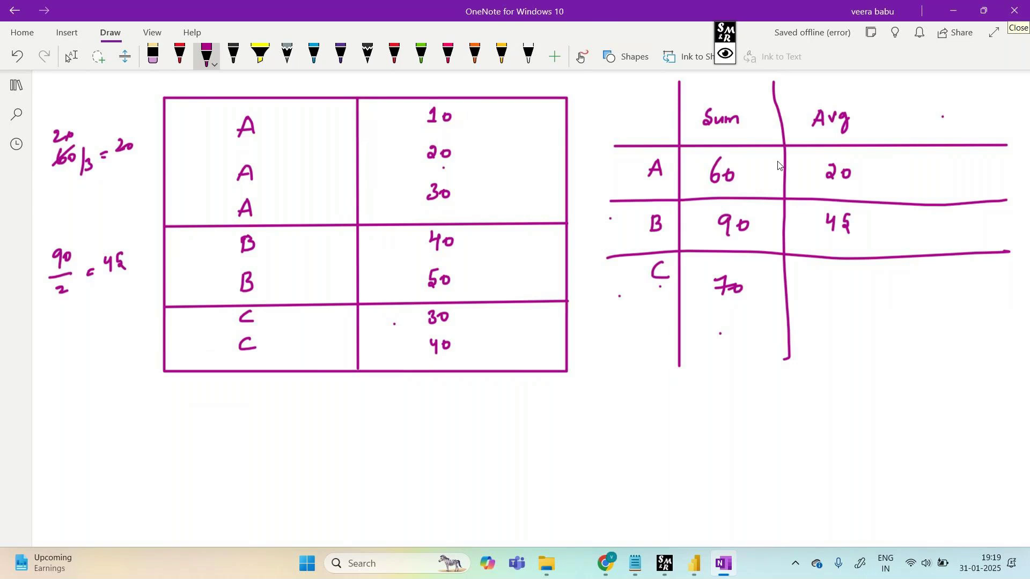
# Step: Work out 70/2 = 35 in the margin and write 35 as the average for C
pyautogui.moveTo(48, 333)
pyautogui.mouseDown()
pyautogui.moveTo(52, 349)
pyautogui.moveTo(59, 336)
pyautogui.moveTo(70, 345)
pyautogui.moveTo(68, 364)
pyautogui.moveTo(89, 358)
pyautogui.mouseUp()
pyautogui.moveTo(96, 342); pyautogui.dragTo(103, 338)
pyautogui.moveTo(97, 348)
pyautogui.mouseDown()
pyautogui.moveTo(119, 341)
pyautogui.moveTo(113, 347)
pyautogui.mouseUp()
pyautogui.moveTo(130, 334); pyautogui.dragTo(126, 349)
pyautogui.moveTo(834, 273)
pyautogui.mouseDown()
pyautogui.moveTo(836, 285)
pyautogui.moveTo(853, 275)
pyautogui.moveTo(858, 292)
pyautogui.mouseUp()
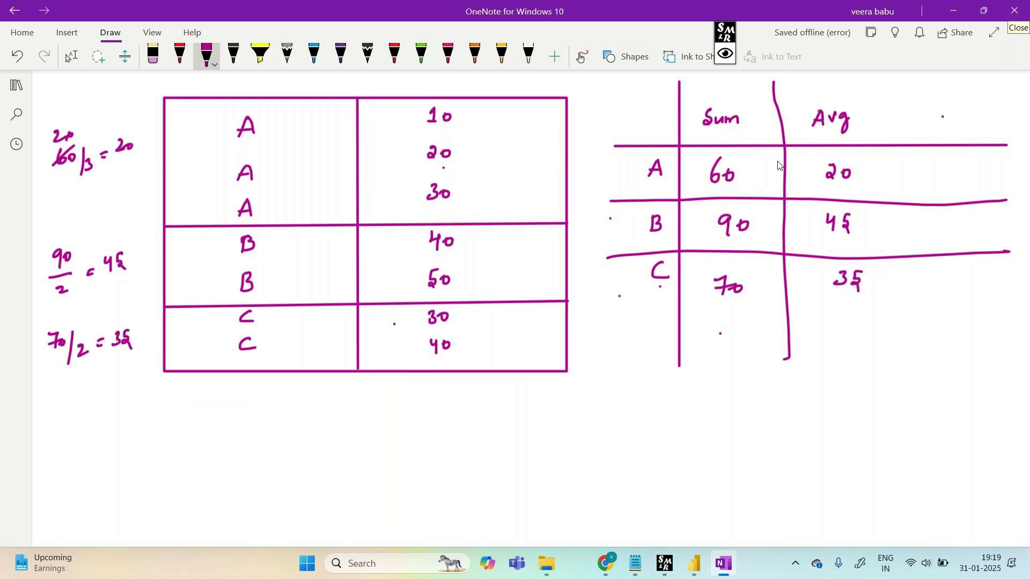
# Step: Draw a brace with a downward arrow under the summary table and handwrite "Aggregations" beneath it
pyautogui.moveTo(627, 378); pyautogui.dragTo(935, 377)
pyautogui.moveTo(700, 403); pyautogui.dragTo(683, 433)
pyautogui.moveTo(683, 421); pyautogui.dragTo(702, 429)
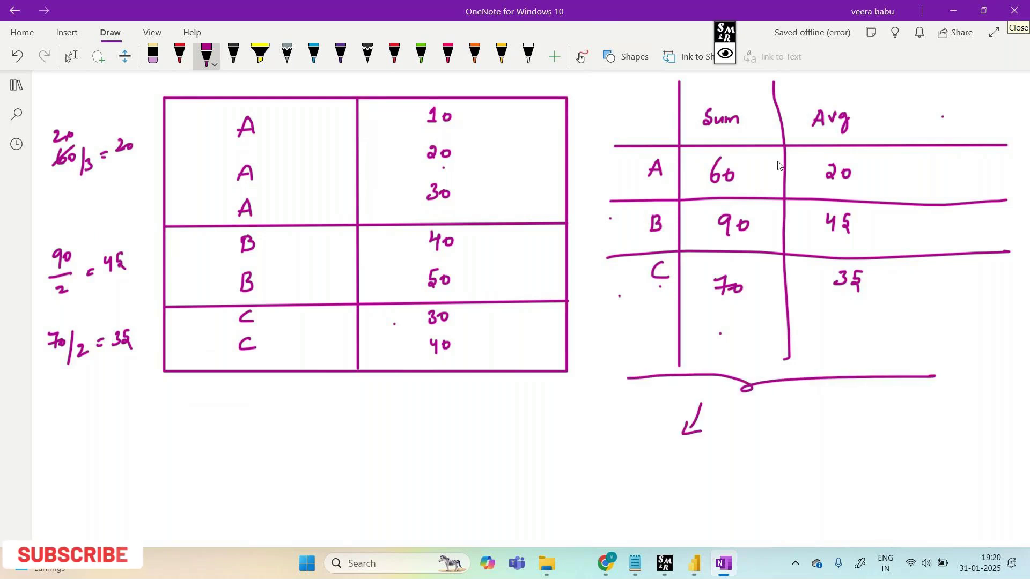
pyautogui.moveTo(533, 464); pyautogui.dragTo(536, 482)
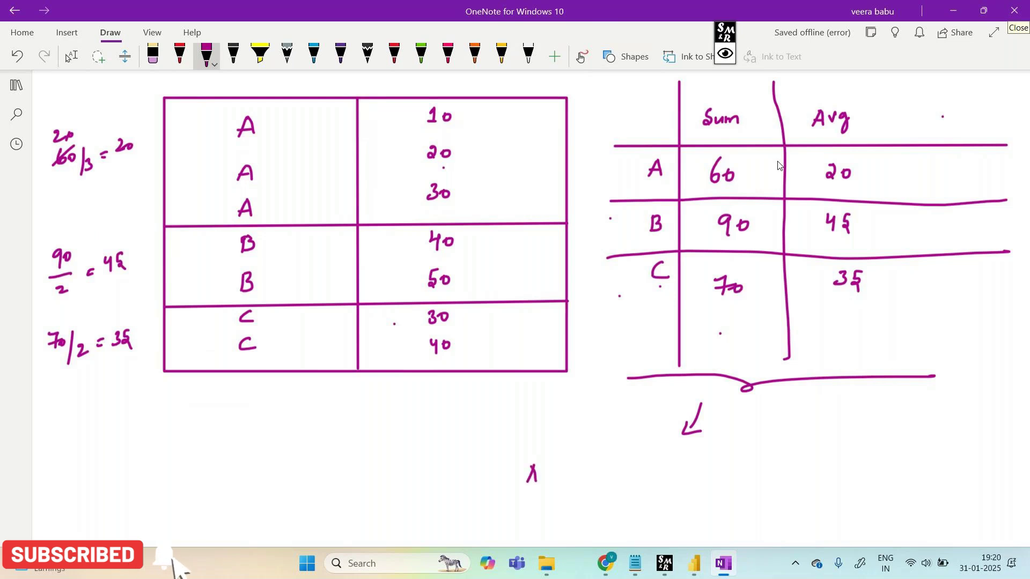
pyautogui.moveTo(526, 475)
pyautogui.mouseDown()
pyautogui.moveTo(537, 473)
pyautogui.moveTo(549, 493)
pyautogui.moveTo(585, 474)
pyautogui.moveTo(580, 499)
pyautogui.moveTo(608, 474)
pyautogui.mouseUp()
pyautogui.moveTo(610, 478); pyautogui.dragTo(633, 471)
# Step: Handwrite the aggregation types sum, min, max, count and Avg. beside "Aggregations"
pyautogui.moveTo(701, 470)
pyautogui.mouseDown()
pyautogui.moveTo(693, 482)
pyautogui.moveTo(732, 478)
pyautogui.moveTo(742, 493)
pyautogui.mouseUp()
pyautogui.moveTo(756, 487)
pyautogui.mouseDown()
pyautogui.moveTo(768, 476)
pyautogui.moveTo(799, 490)
pyautogui.moveTo(834, 473)
pyautogui.moveTo(854, 488)
pyautogui.moveTo(881, 485)
pyautogui.mouseUp()
pyautogui.moveTo(894, 476); pyautogui.dragTo(904, 485)
pyautogui.moveTo(907, 463)
pyautogui.mouseDown()
pyautogui.moveTo(906, 484)
pyautogui.moveTo(932, 470)
pyautogui.mouseUp()
pyautogui.moveTo(814, 528); pyautogui.dragTo(826, 528)
pyautogui.moveTo(815, 519); pyautogui.dragTo(826, 518)
pyautogui.moveTo(829, 515)
pyautogui.mouseDown()
pyautogui.moveTo(839, 514)
pyautogui.moveTo(841, 533)
pyautogui.mouseUp()
pyautogui.click(854, 529)
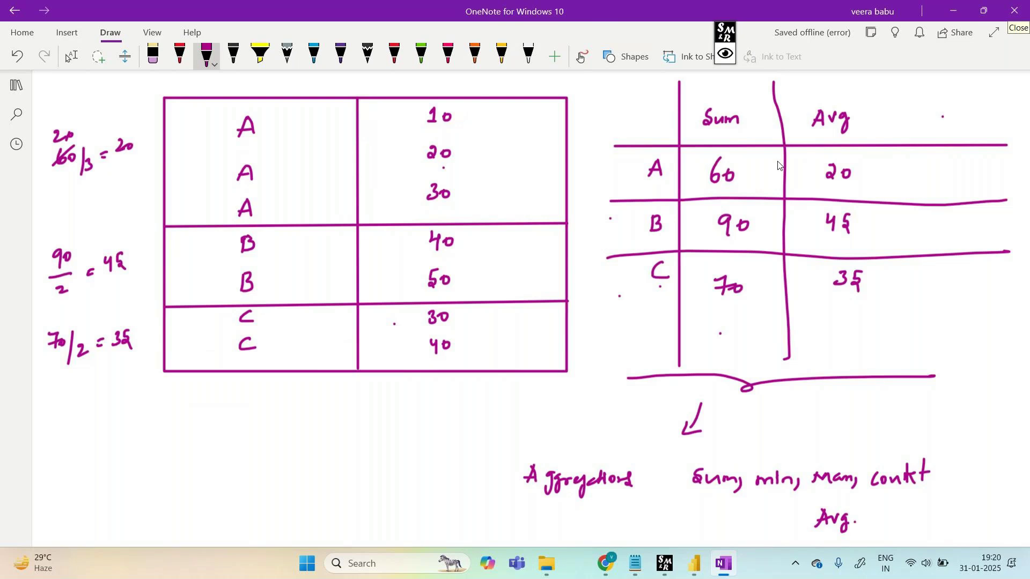
# Step: Leave the pen mode after reviewing the notes and switch to the Power BI Desktop report
pyautogui.scroll(-3, 779, 165)
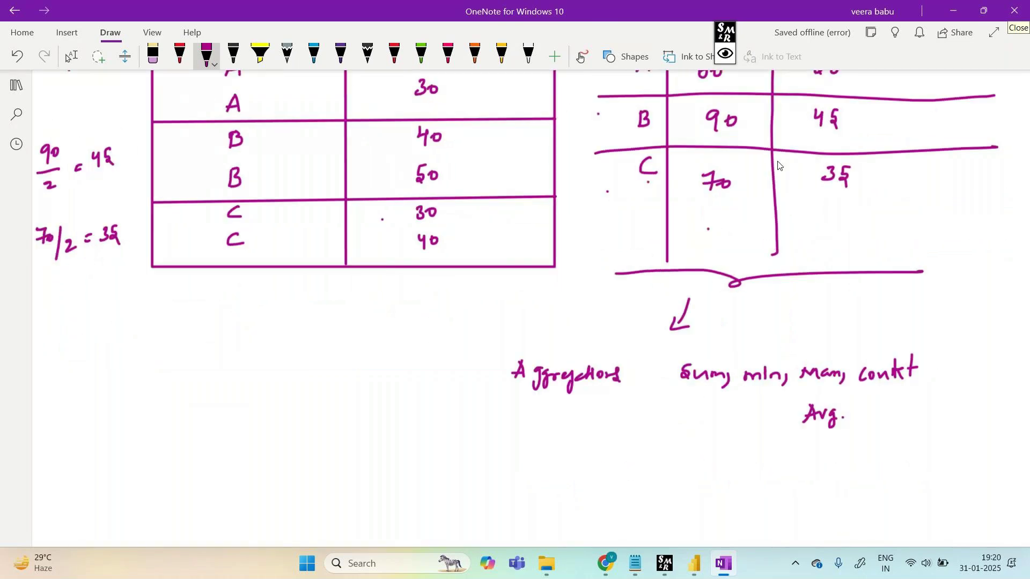
pyautogui.scroll(3, 779, 165)
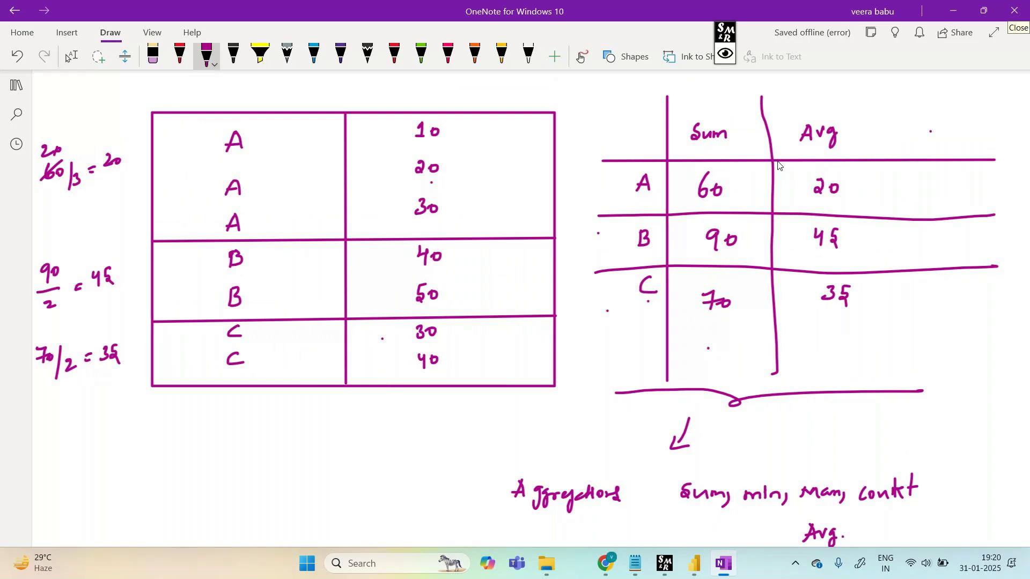
pyautogui.press('Escape')
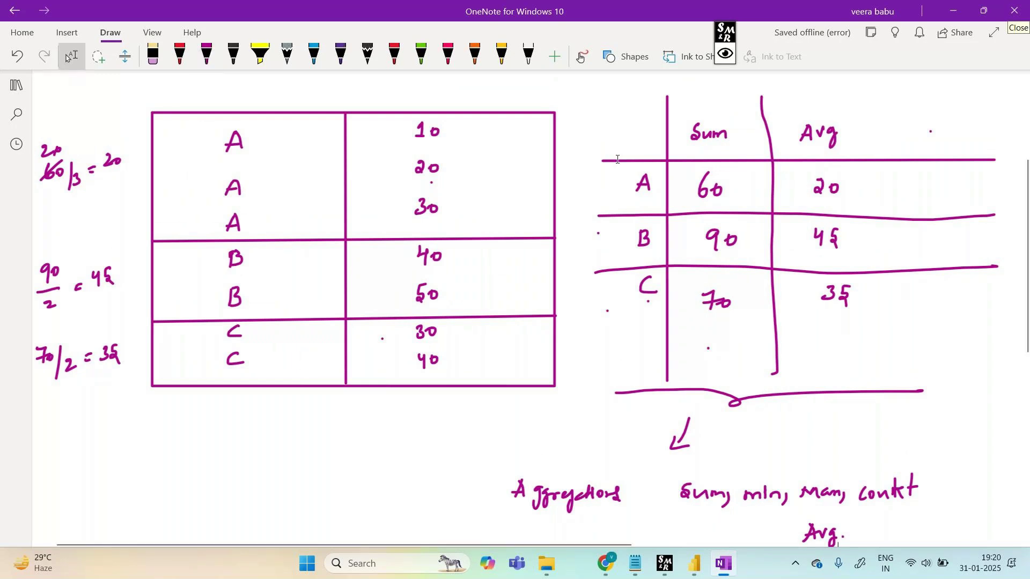
pyautogui.click(693, 563)
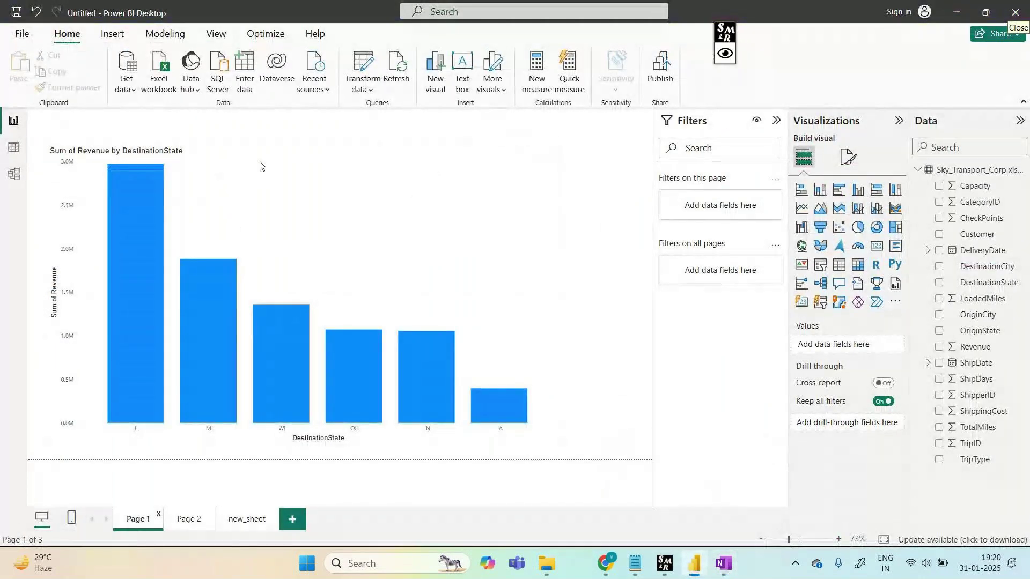
# Step: Circle the chart title, handwrite its meaning "Sum of revenue By Des" beside it with the screen marker, and clear the annotations
pyautogui.click(725, 52)
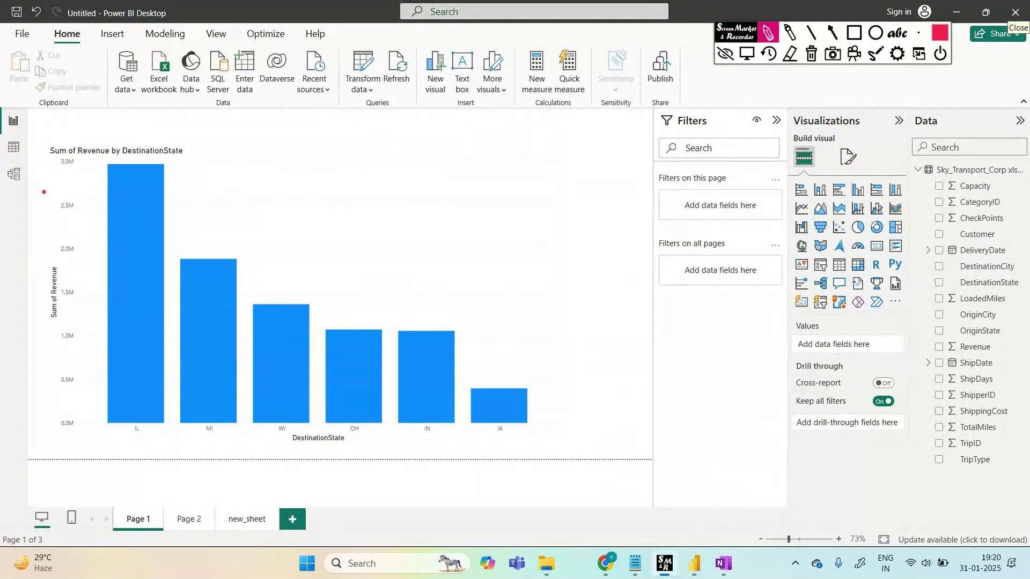
pyautogui.moveTo(51, 169)
pyautogui.mouseDown()
pyautogui.moveTo(39, 160)
pyautogui.moveTo(52, 171)
pyautogui.mouseUp()
pyautogui.moveTo(235, 142); pyautogui.dragTo(245, 156)
pyautogui.moveTo(312, 129)
pyautogui.mouseDown()
pyautogui.moveTo(301, 145)
pyautogui.moveTo(484, 150)
pyautogui.mouseUp()
pyautogui.moveTo(465, 183)
pyautogui.mouseDown()
pyautogui.moveTo(479, 254)
pyautogui.moveTo(515, 244)
pyautogui.mouseUp()
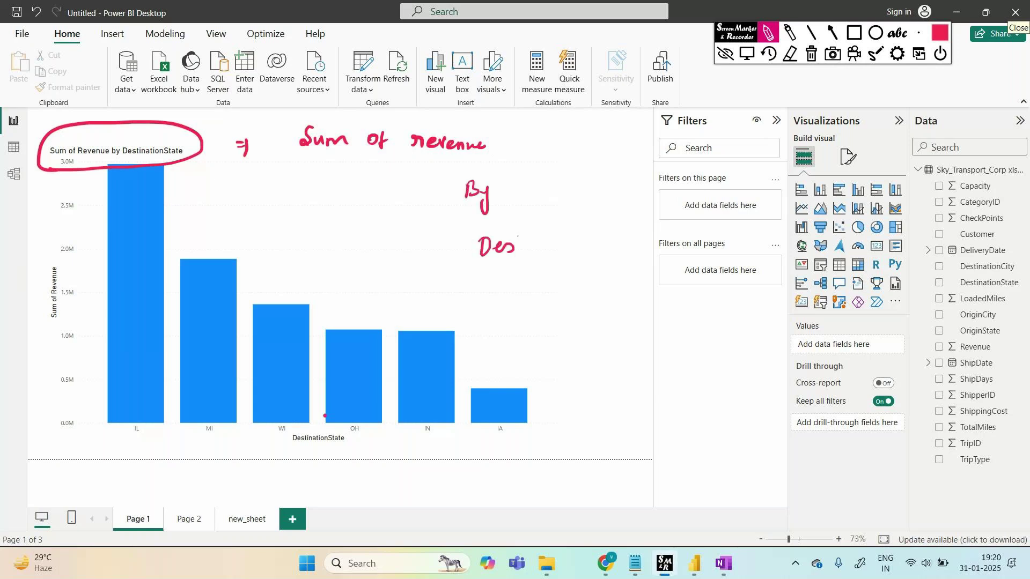
pyautogui.moveTo(292, 454); pyautogui.dragTo(346, 457)
pyautogui.click(811, 53)
pyautogui.click(725, 53)
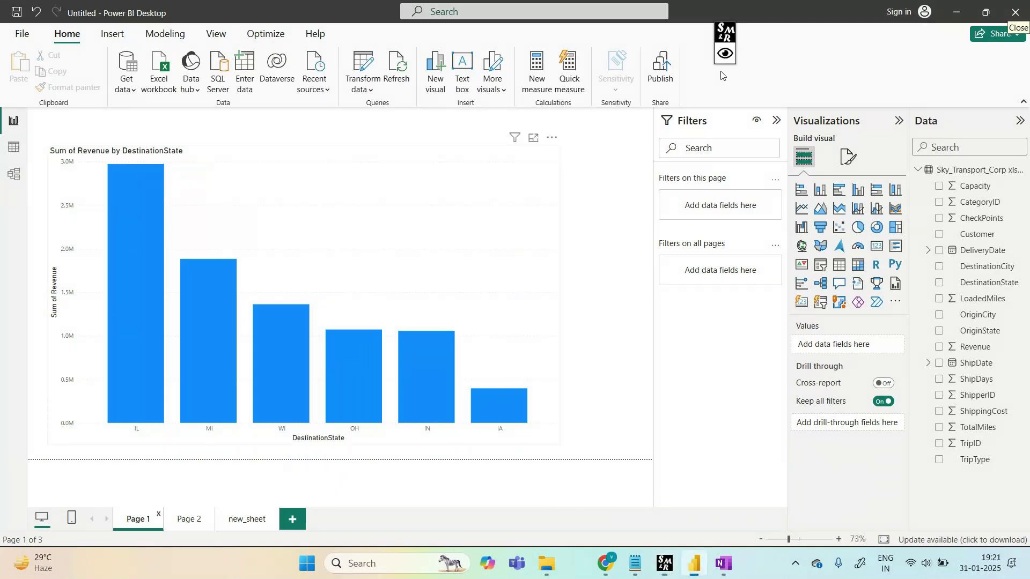
pyautogui.click(400, 216)
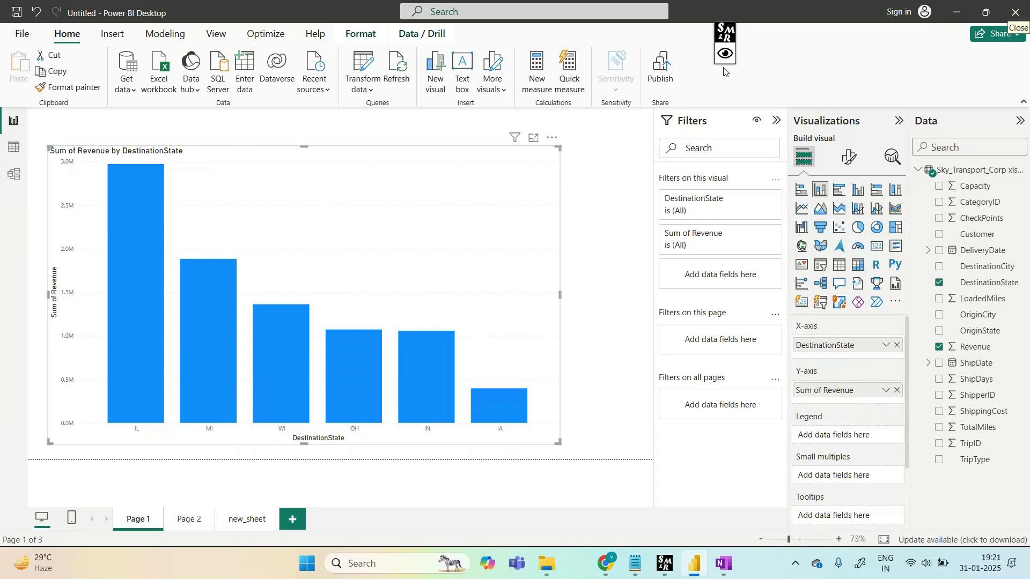
pyautogui.click(839, 283)
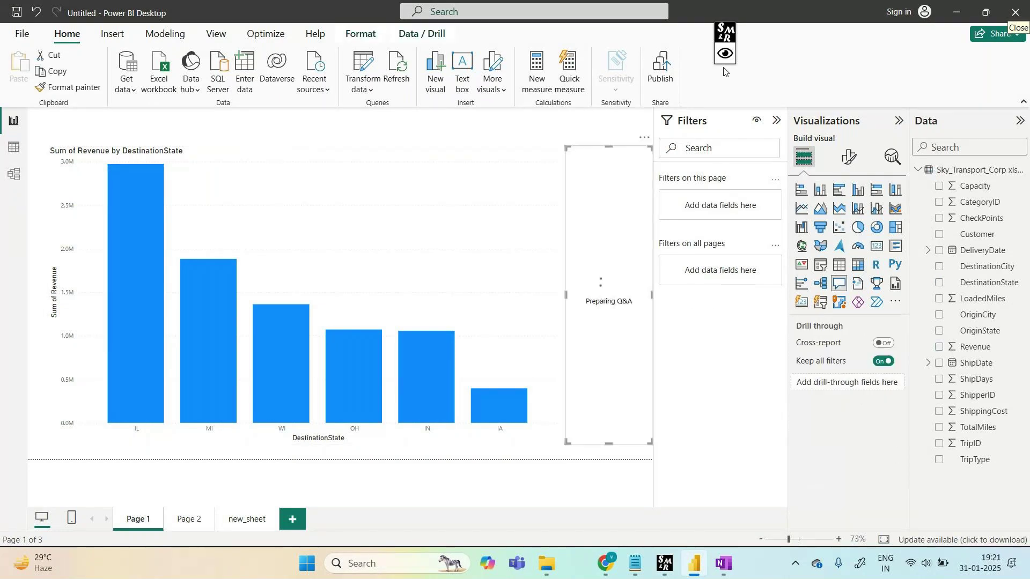
pyautogui.click(644, 137)
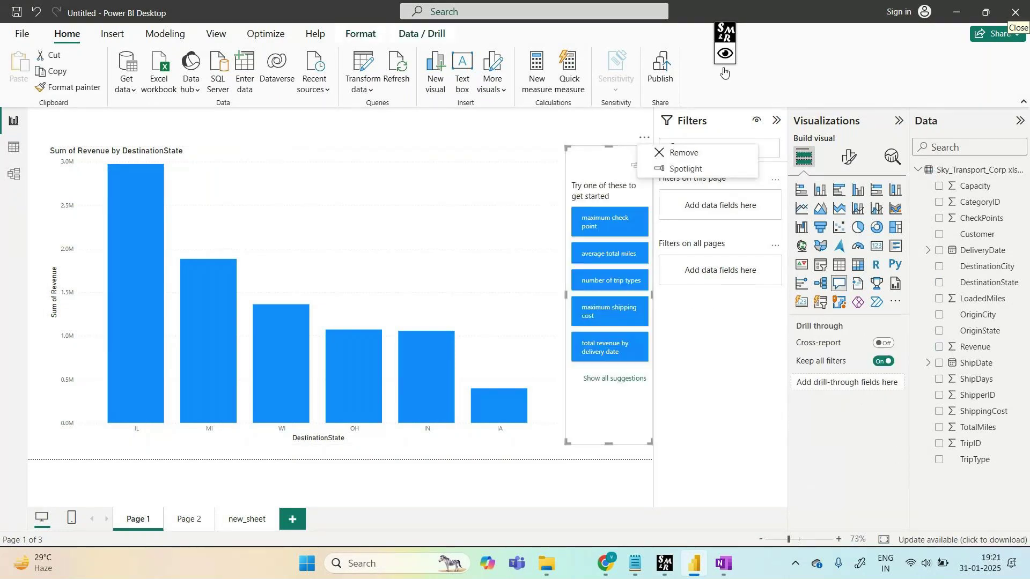
pyautogui.click(684, 153)
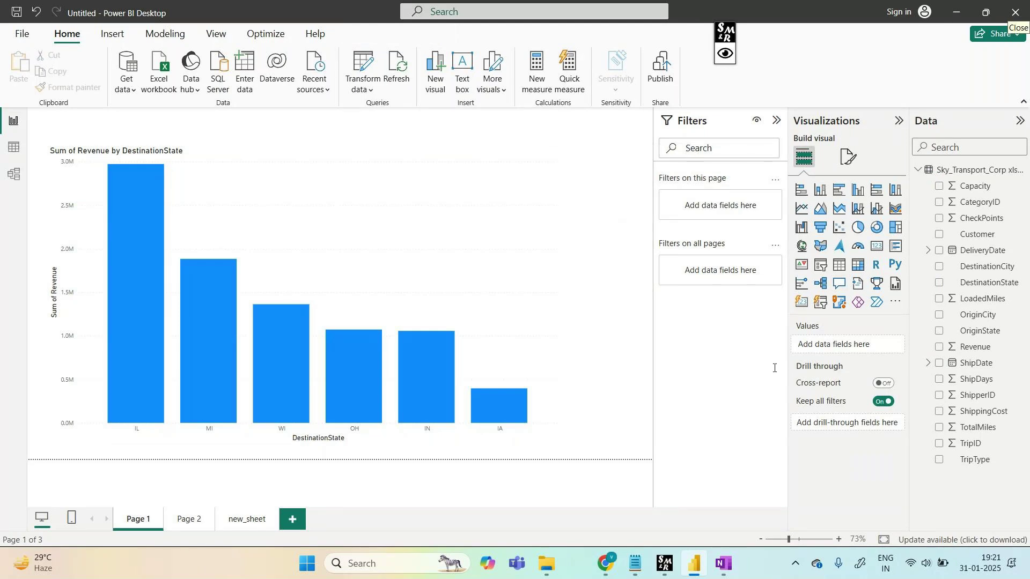
# Step: Circle both axis titles with the screen marker, label them "Destination state" and "Sum of revenue", and clear the annotations
pyautogui.click(387, 228)
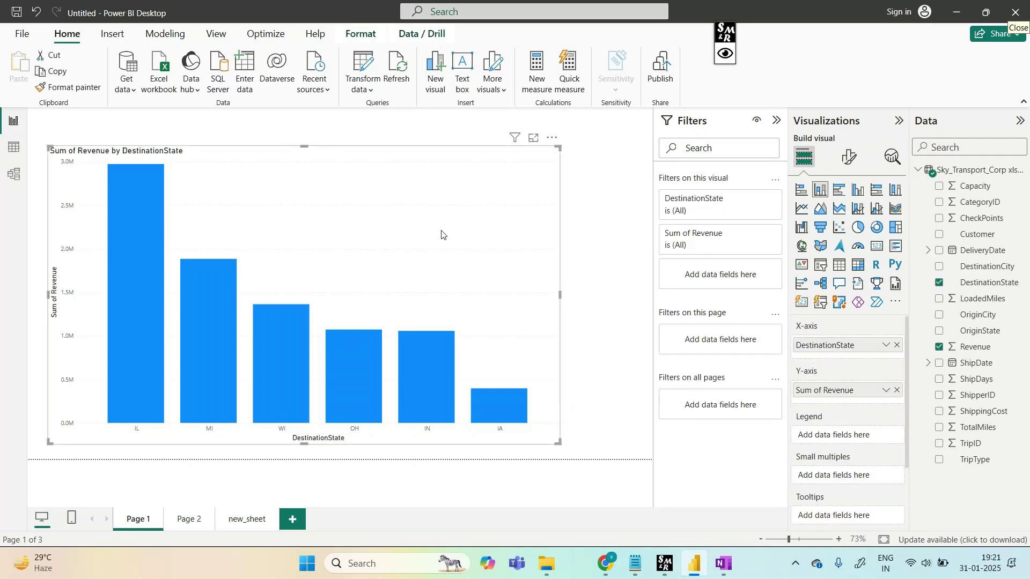
pyautogui.click(725, 53)
pyautogui.click(767, 32)
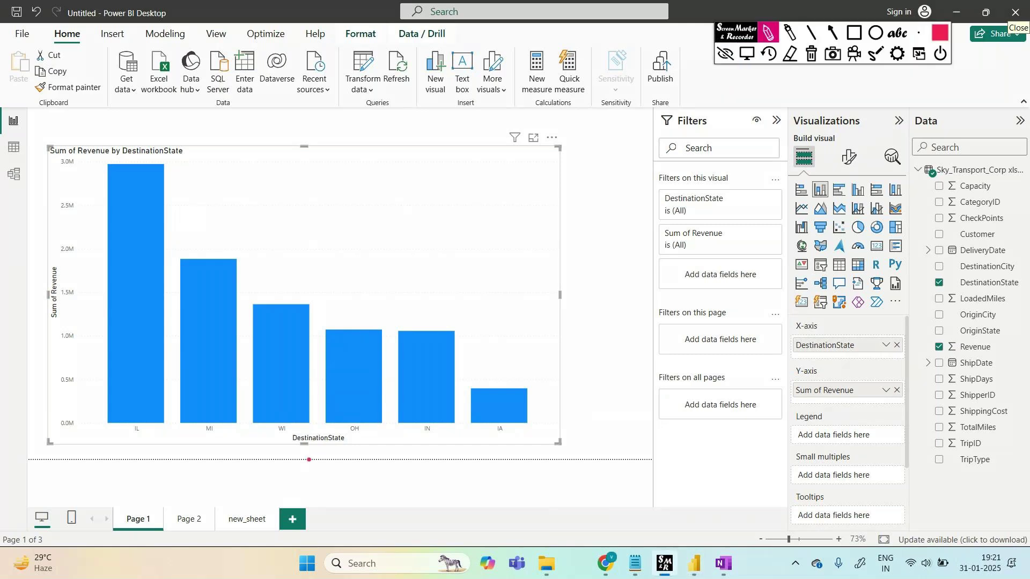
pyautogui.moveTo(309, 460)
pyautogui.mouseDown()
pyautogui.moveTo(317, 458)
pyautogui.moveTo(298, 437)
pyautogui.moveTo(276, 465)
pyautogui.mouseUp()
pyautogui.moveTo(367, 466)
pyautogui.mouseDown()
pyautogui.moveTo(374, 481)
pyautogui.moveTo(551, 492)
pyautogui.moveTo(588, 481)
pyautogui.mouseUp()
pyautogui.moveTo(56, 253)
pyautogui.mouseDown()
pyautogui.moveTo(37, 271)
pyautogui.moveTo(232, 238)
pyautogui.mouseUp()
pyautogui.moveTo(284, 209)
pyautogui.mouseDown()
pyautogui.moveTo(276, 229)
pyautogui.moveTo(355, 205)
pyautogui.moveTo(488, 201)
pyautogui.mouseUp()
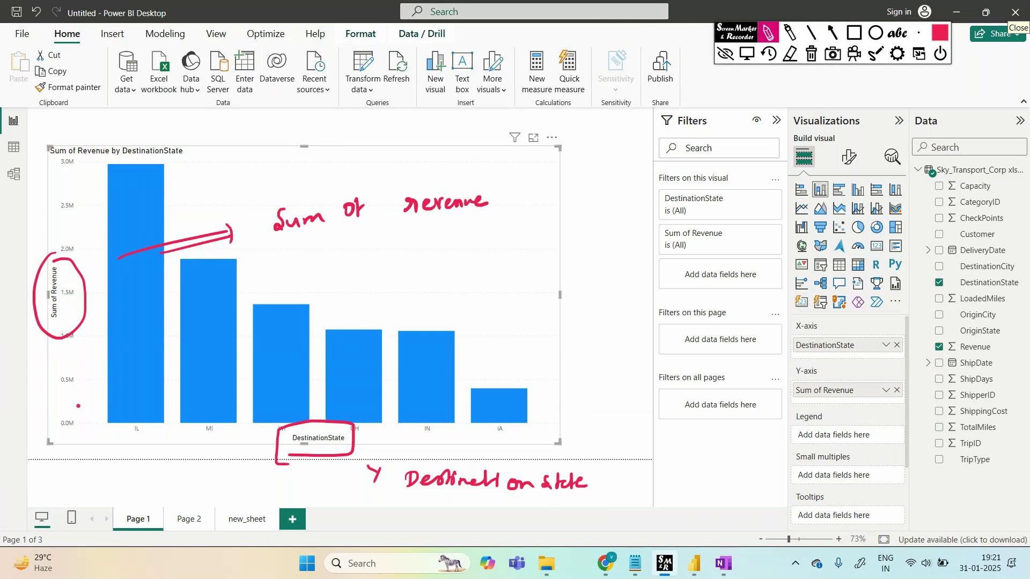
pyautogui.click(725, 54)
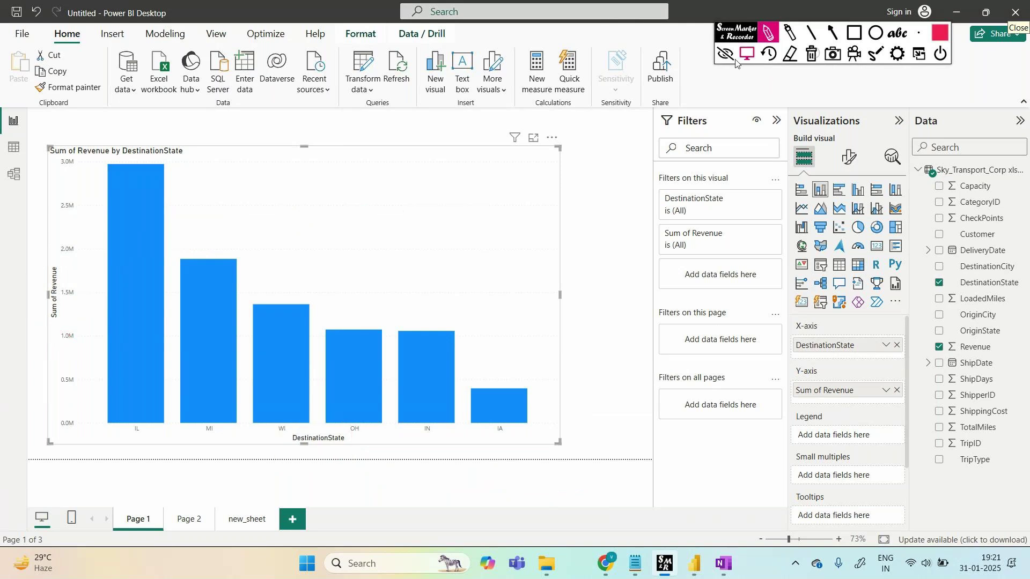
# Step: List the DestinationState column's filter values in Table view, circle them, and handwrite "These were states in the column"
pyautogui.click(707, 68)
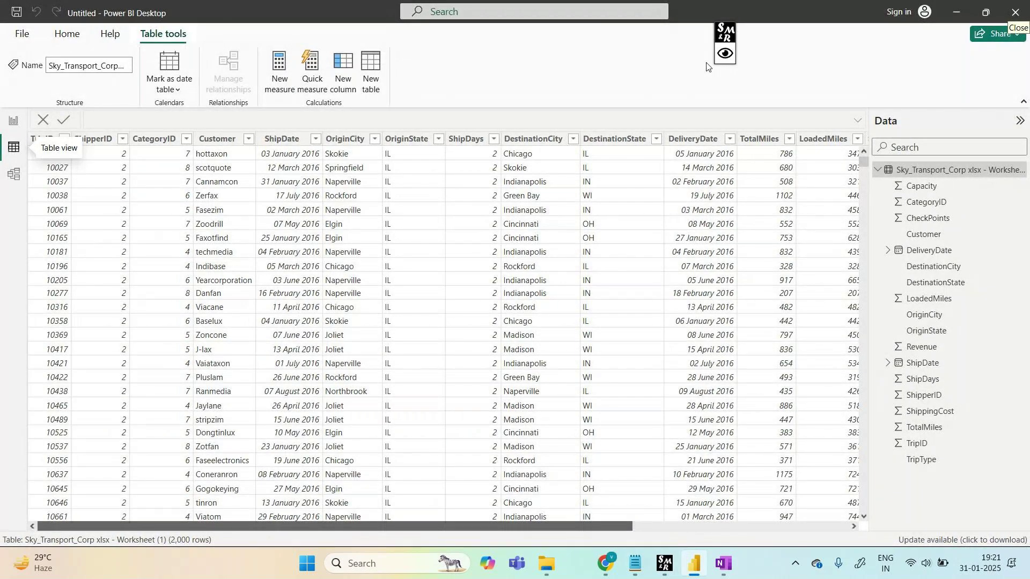
pyautogui.click(655, 141)
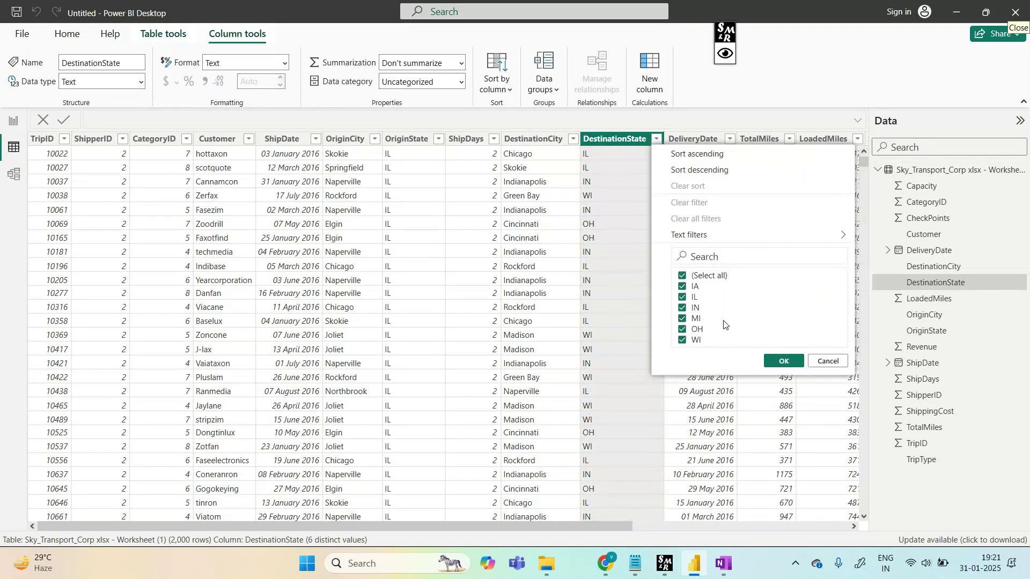
pyautogui.click(733, 52)
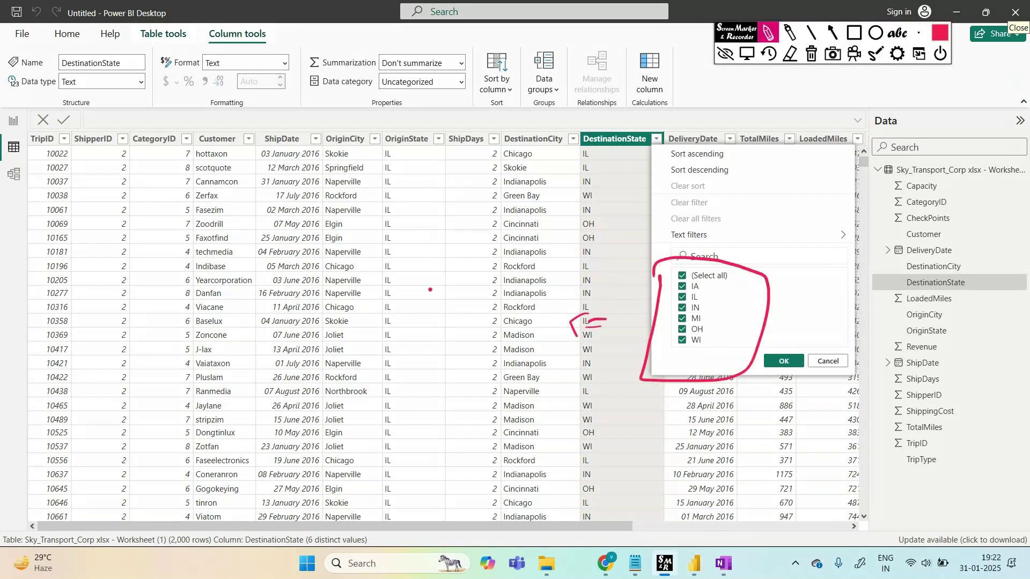
pyautogui.moveTo(429, 290)
pyautogui.mouseDown()
pyautogui.moveTo(429, 357)
pyautogui.moveTo(536, 363)
pyautogui.mouseUp()
pyautogui.moveTo(531, 387)
pyautogui.mouseDown()
pyautogui.moveTo(594, 426)
pyautogui.moveTo(646, 429)
pyautogui.mouseUp()
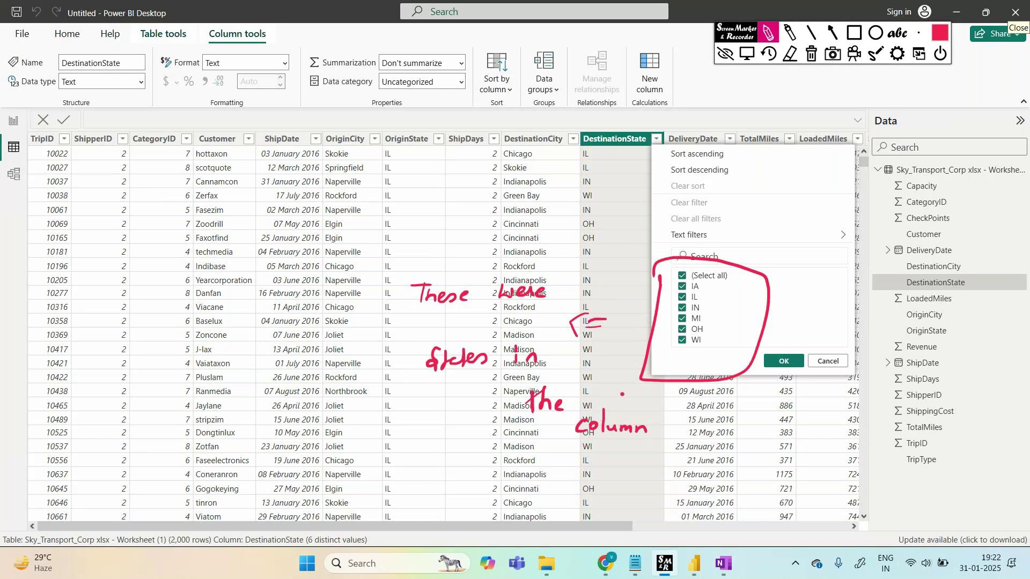
# Step: Bracket the listed state values, handwrite "unique states" beside them with the screen marker, and clear all annotations
pyautogui.moveTo(709, 288); pyautogui.dragTo(702, 364)
pyautogui.moveTo(769, 307)
pyautogui.mouseDown()
pyautogui.moveTo(781, 320)
pyautogui.moveTo(845, 309)
pyautogui.moveTo(890, 328)
pyautogui.moveTo(927, 320)
pyautogui.mouseUp()
pyautogui.moveTo(868, 378)
pyautogui.mouseDown()
pyautogui.moveTo(894, 376)
pyautogui.moveTo(861, 388)
pyautogui.mouseUp()
pyautogui.moveTo(813, 429)
pyautogui.mouseDown()
pyautogui.moveTo(815, 414)
pyautogui.moveTo(804, 429)
pyautogui.mouseUp()
pyautogui.moveTo(820, 418); pyautogui.dragTo(820, 429)
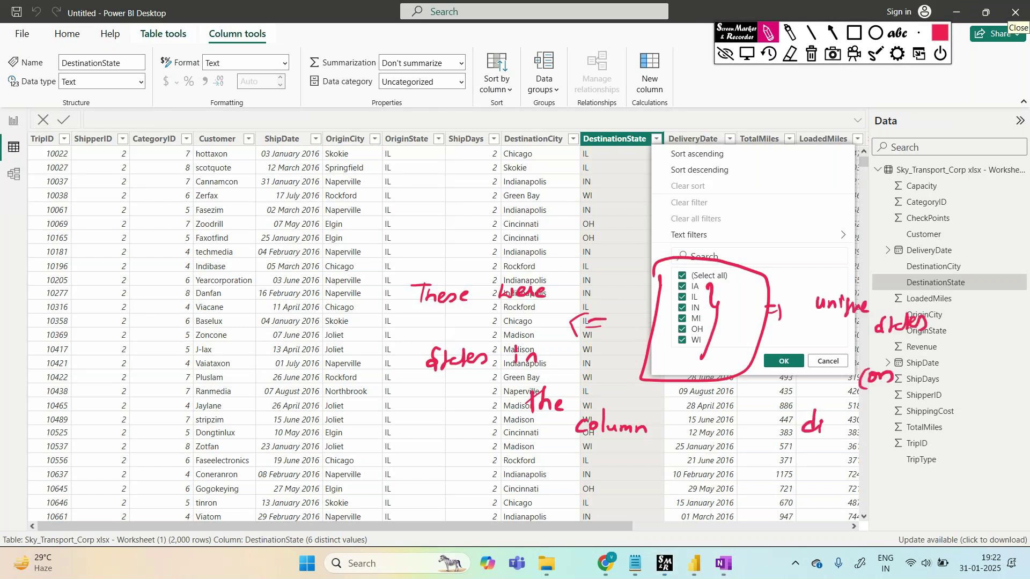
pyautogui.click(808, 55)
pyautogui.click(727, 55)
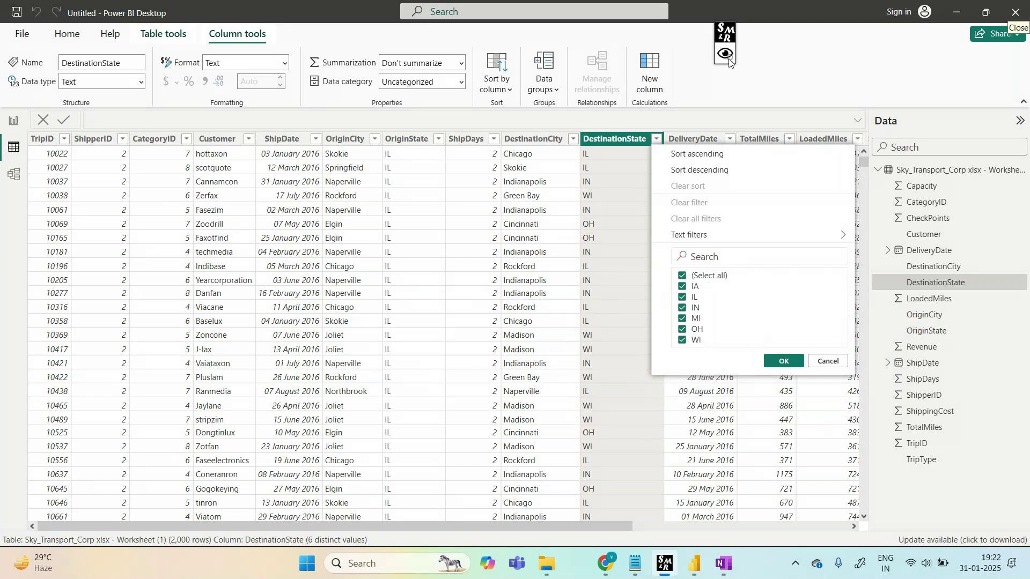
# Step: Switch to the OneNote notes and handwrite the heading "Cities Column" in purple ink below the aggregation notes
pyautogui.click(725, 71)
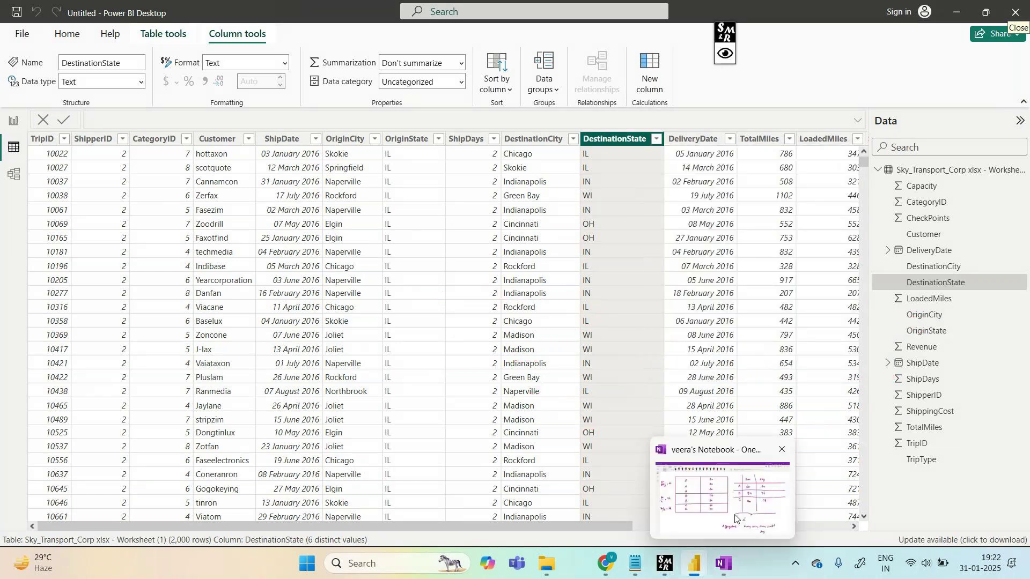
pyautogui.click(755, 527)
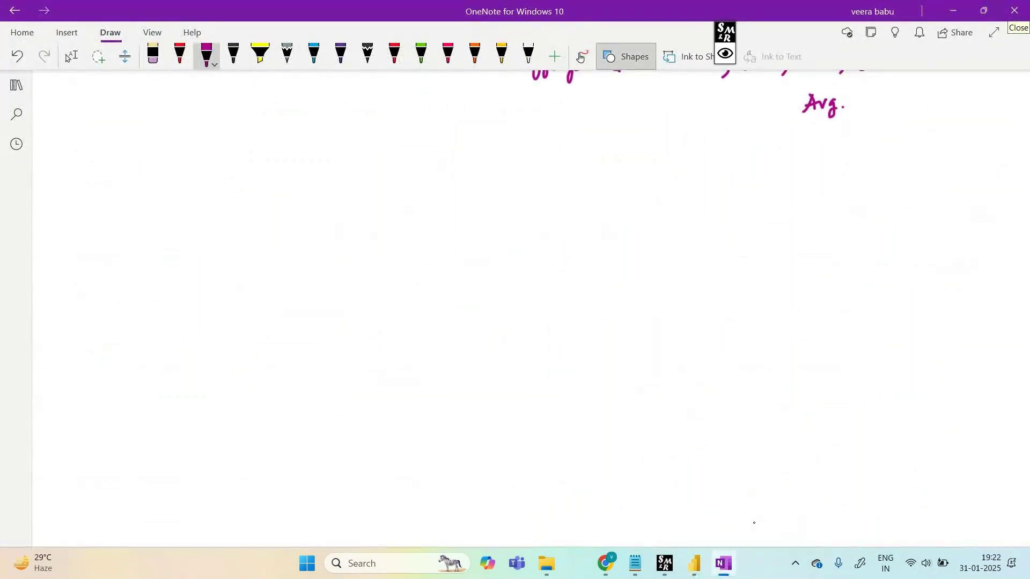
pyautogui.click(628, 56)
pyautogui.click(625, 239)
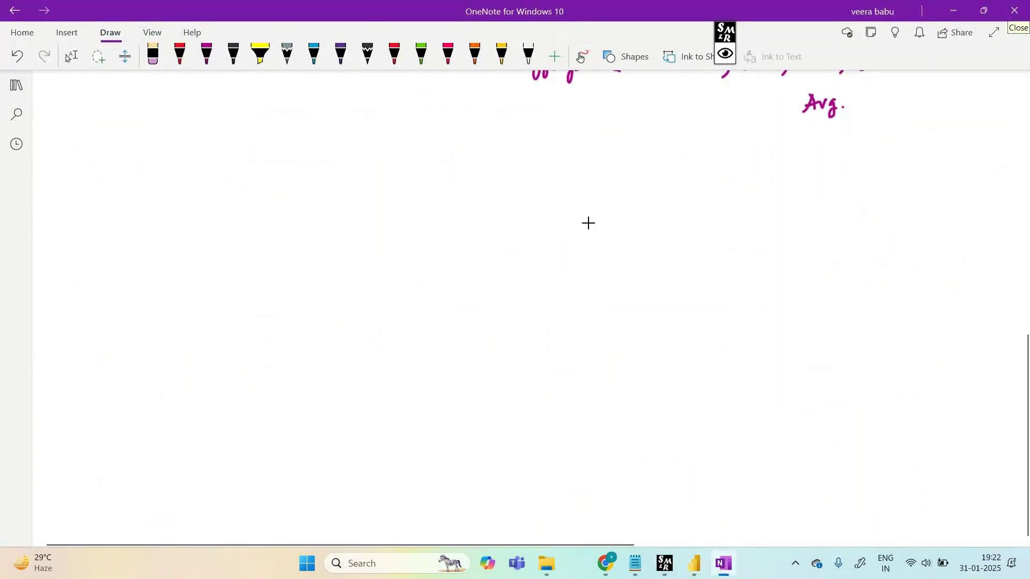
pyautogui.click(207, 55)
pyautogui.moveTo(224, 158); pyautogui.dragTo(230, 173)
pyautogui.moveTo(235, 163); pyautogui.dragTo(239, 178)
pyautogui.moveTo(246, 165)
pyautogui.mouseDown()
pyautogui.moveTo(246, 175)
pyautogui.moveTo(268, 161)
pyautogui.moveTo(263, 174)
pyautogui.moveTo(312, 163)
pyautogui.mouseUp()
pyautogui.moveTo(316, 151)
pyautogui.mouseDown()
pyautogui.moveTo(318, 172)
pyautogui.moveTo(349, 173)
pyautogui.mouseUp()
pyautogui.moveTo(354, 171); pyautogui.dragTo(364, 172)
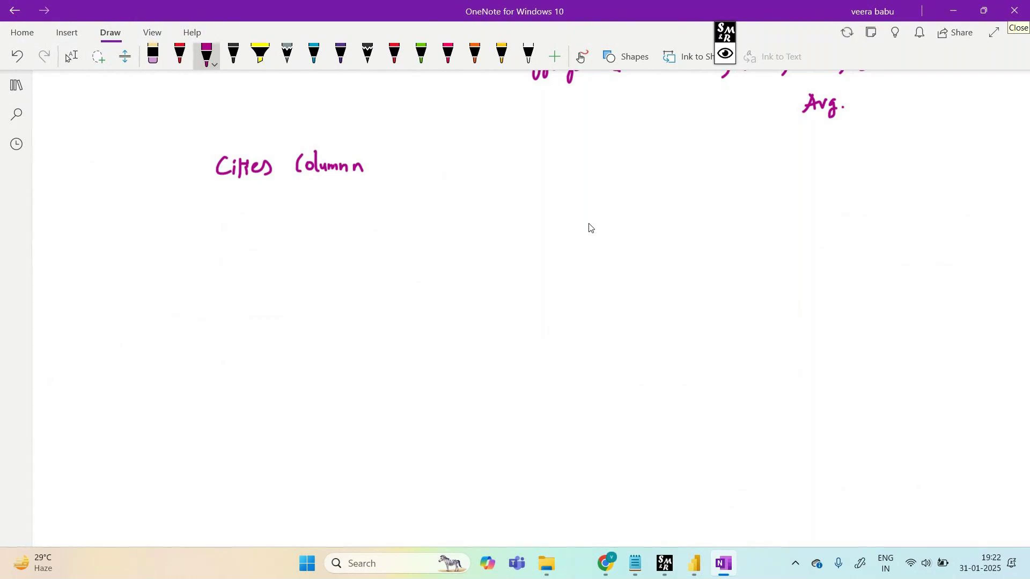
# Step: Handwrite the sample cities Hyd, Hyd, Mumbai, Mumbai, Chennai and Chennai under the "Cities Column" heading
pyautogui.moveTo(255, 210)
pyautogui.mouseDown()
pyautogui.moveTo(254, 227)
pyautogui.moveTo(263, 216)
pyautogui.mouseUp()
pyautogui.moveTo(262, 207); pyautogui.dragTo(262, 225)
pyautogui.moveTo(268, 212); pyautogui.dragTo(272, 236)
pyautogui.moveTo(285, 216); pyautogui.dragTo(278, 225)
pyautogui.moveTo(286, 203); pyautogui.dragTo(286, 226)
pyautogui.moveTo(255, 261); pyautogui.dragTo(254, 282)
pyautogui.moveTo(264, 261); pyautogui.dragTo(263, 281)
pyautogui.moveTo(252, 272); pyautogui.dragTo(269, 276)
pyautogui.moveTo(274, 268)
pyautogui.mouseDown()
pyautogui.moveTo(271, 290)
pyautogui.moveTo(284, 280)
pyautogui.mouseUp()
pyautogui.moveTo(282, 265)
pyautogui.mouseDown()
pyautogui.moveTo(275, 273)
pyautogui.moveTo(283, 279)
pyautogui.mouseUp()
pyautogui.moveTo(244, 335)
pyautogui.mouseDown()
pyautogui.moveTo(256, 324)
pyautogui.moveTo(291, 334)
pyautogui.mouseUp()
pyautogui.moveTo(305, 326); pyautogui.dragTo(306, 333)
pyautogui.moveTo(310, 323); pyautogui.dragTo(310, 333)
pyautogui.moveTo(250, 389)
pyautogui.mouseDown()
pyautogui.moveTo(256, 376)
pyautogui.moveTo(267, 388)
pyautogui.moveTo(298, 390)
pyautogui.mouseUp()
pyautogui.moveTo(306, 382); pyautogui.dragTo(312, 389)
pyautogui.moveTo(316, 381); pyautogui.dragTo(316, 390)
pyautogui.moveTo(263, 432); pyautogui.dragTo(263, 444)
pyautogui.moveTo(271, 424)
pyautogui.mouseDown()
pyautogui.moveTo(280, 444)
pyautogui.moveTo(304, 443)
pyautogui.mouseUp()
pyautogui.moveTo(304, 443); pyautogui.dragTo(331, 442)
pyautogui.moveTo(269, 476); pyautogui.dragTo(264, 492)
pyautogui.moveTo(274, 472)
pyautogui.mouseDown()
pyautogui.moveTo(283, 493)
pyautogui.moveTo(303, 493)
pyautogui.mouseUp()
pyautogui.moveTo(305, 493); pyautogui.dragTo(332, 492)
# Step: Brace the city list, write the unique values Hyd, Mumbai and Chennai beside it, and underline the heading with a filled dropdown arrow
pyautogui.moveTo(388, 192)
pyautogui.mouseDown()
pyautogui.moveTo(423, 283)
pyautogui.moveTo(399, 488)
pyautogui.mouseUp()
pyautogui.moveTo(571, 194); pyautogui.dragTo(571, 216)
pyautogui.moveTo(581, 196)
pyautogui.mouseDown()
pyautogui.moveTo(582, 216)
pyautogui.moveTo(582, 207)
pyautogui.mouseUp()
pyautogui.moveTo(584, 205); pyautogui.dragTo(588, 227)
pyautogui.moveTo(605, 195)
pyautogui.mouseDown()
pyautogui.moveTo(575, 261)
pyautogui.moveTo(586, 261)
pyautogui.mouseUp()
pyautogui.moveTo(588, 250); pyautogui.dragTo(598, 261)
pyautogui.moveTo(602, 251); pyautogui.dragTo(618, 261)
pyautogui.moveTo(629, 252); pyautogui.dragTo(637, 259)
pyautogui.moveTo(591, 298); pyautogui.dragTo(584, 312)
pyautogui.moveTo(595, 293); pyautogui.dragTo(602, 314)
pyautogui.moveTo(606, 308); pyautogui.dragTo(624, 313)
pyautogui.moveTo(626, 306); pyautogui.dragTo(646, 313)
pyautogui.moveTo(651, 301); pyautogui.dragTo(651, 313)
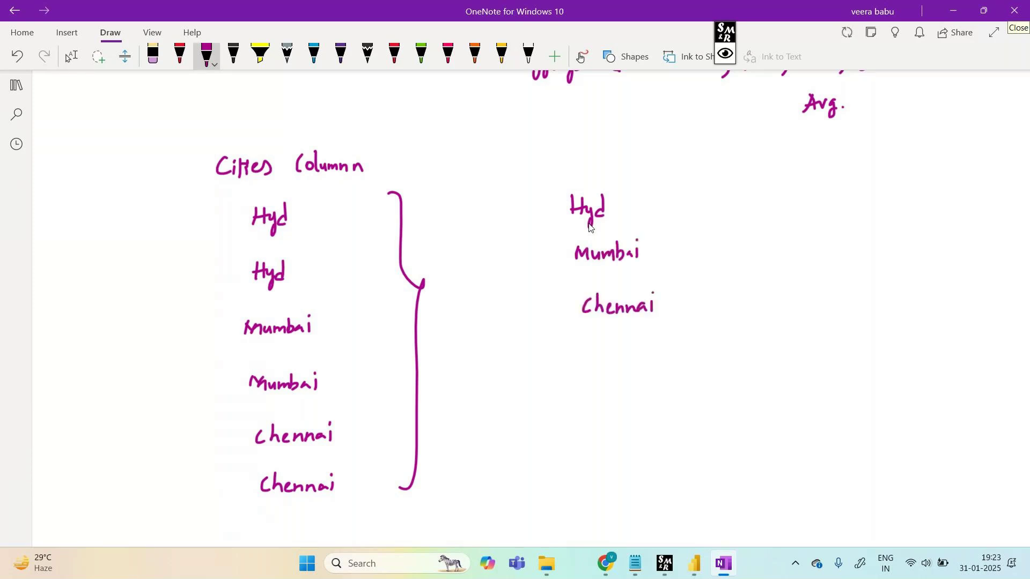
pyautogui.moveTo(181, 187)
pyautogui.mouseDown()
pyautogui.moveTo(380, 184)
pyautogui.moveTo(383, 157)
pyautogui.moveTo(377, 171)
pyautogui.mouseUp()
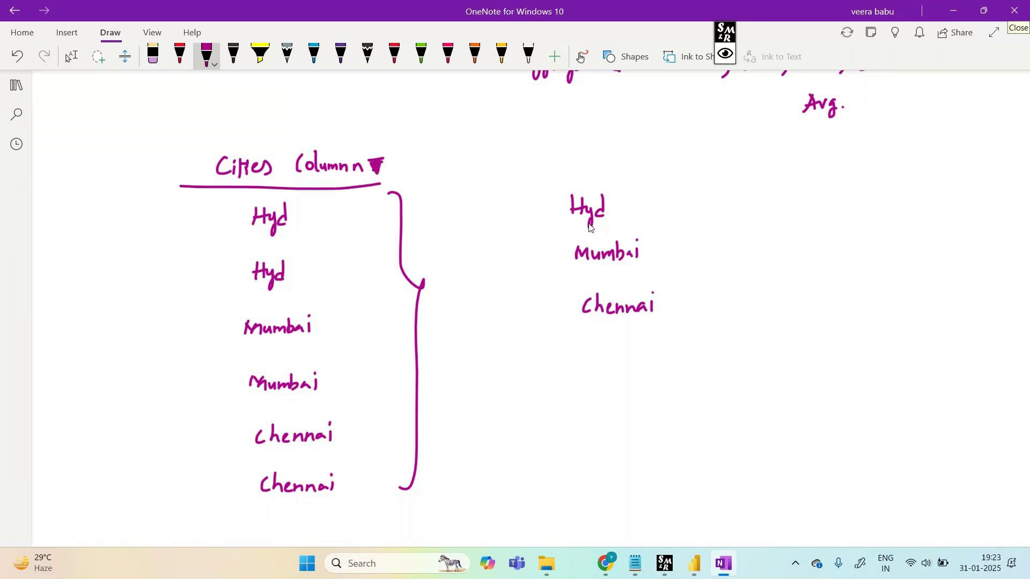
# Step: Switch to Power BI Desktop and review the distinct values in the DestinationState column's filter list
pyautogui.moveTo(660, 553)
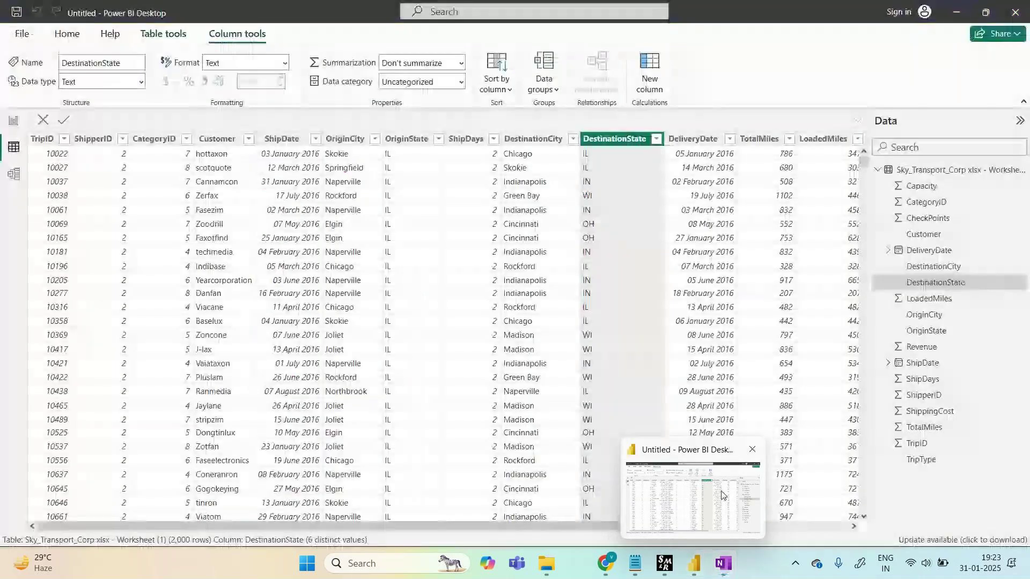
pyautogui.click(721, 494)
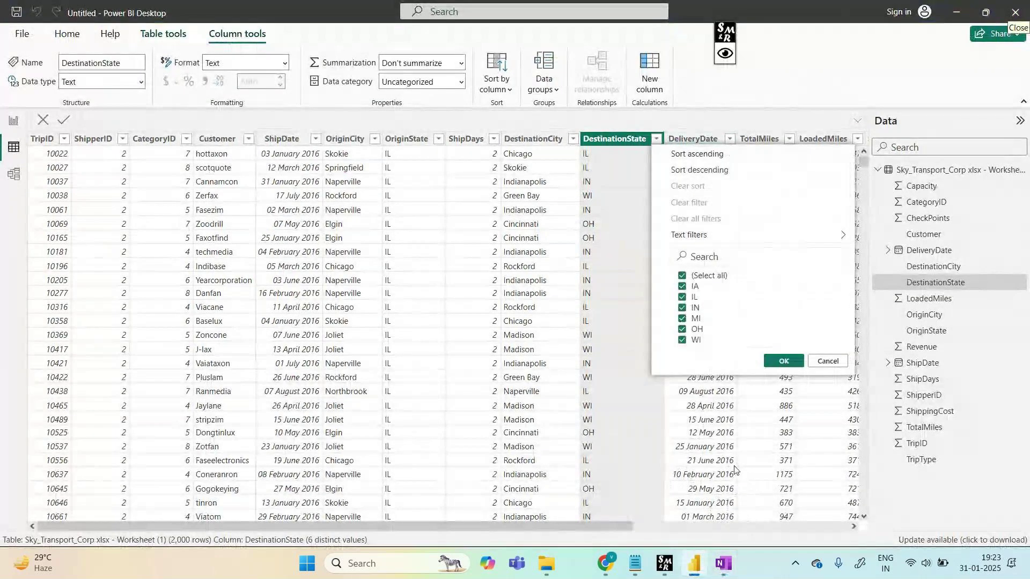
pyautogui.click(734, 471)
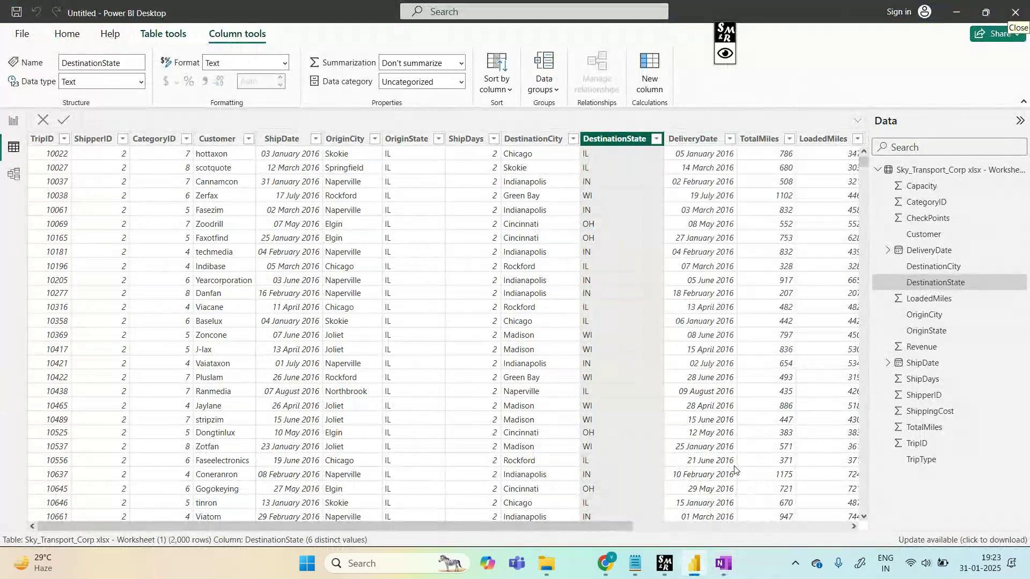
# Step: Return to the OneNote notes and handwrite "Example :-" above the table of A, B and C values
pyautogui.moveTo(728, 548)
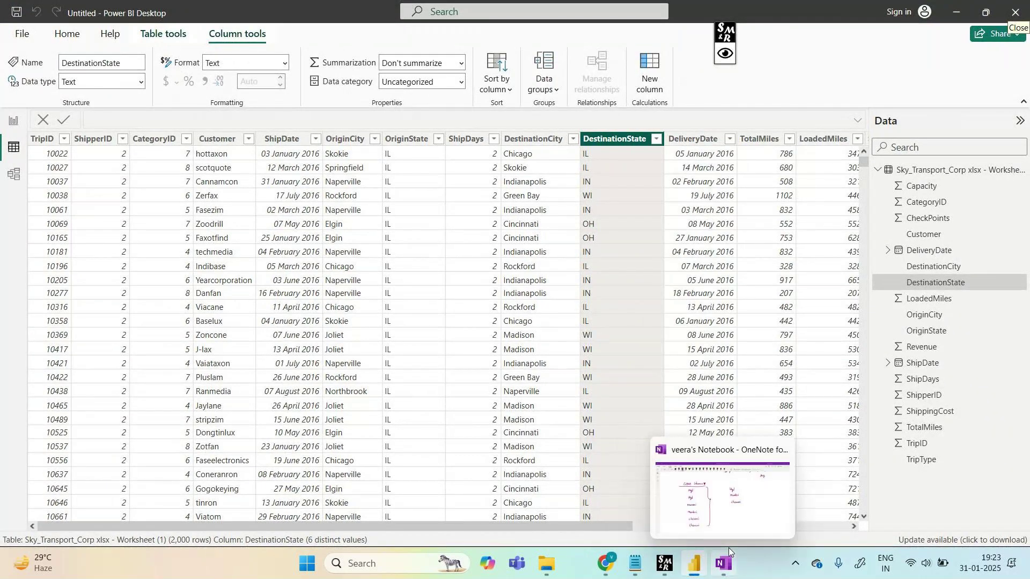
pyautogui.click(728, 512)
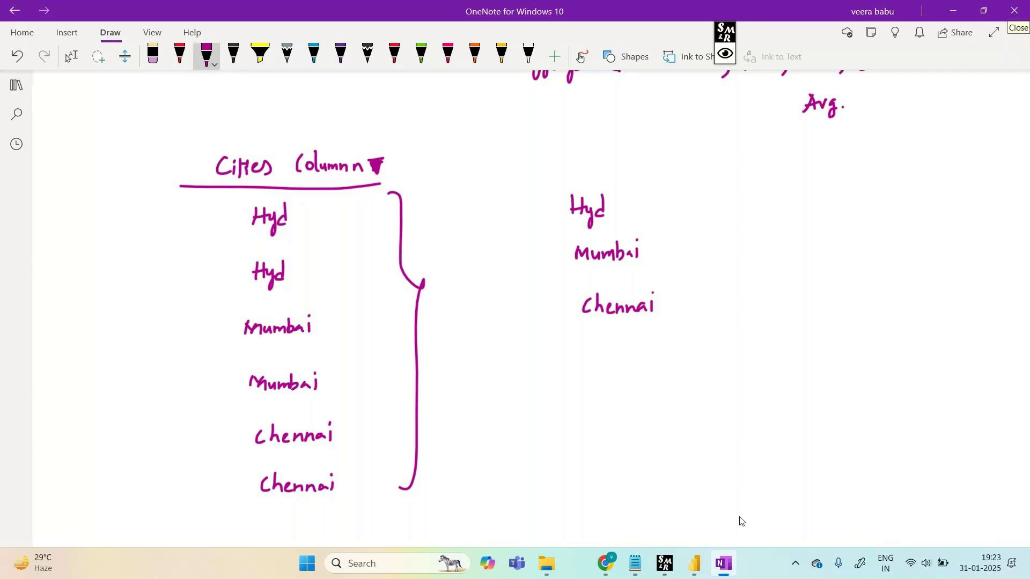
pyautogui.scroll(8, 737, 520)
pyautogui.scroll(1, 742, 521)
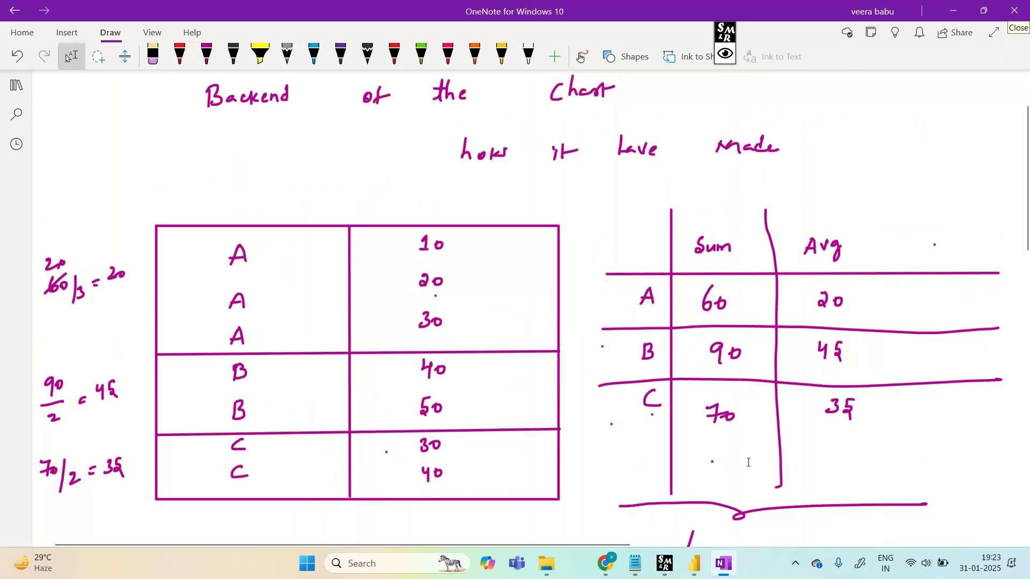
pyautogui.scroll(-10, 743, 421)
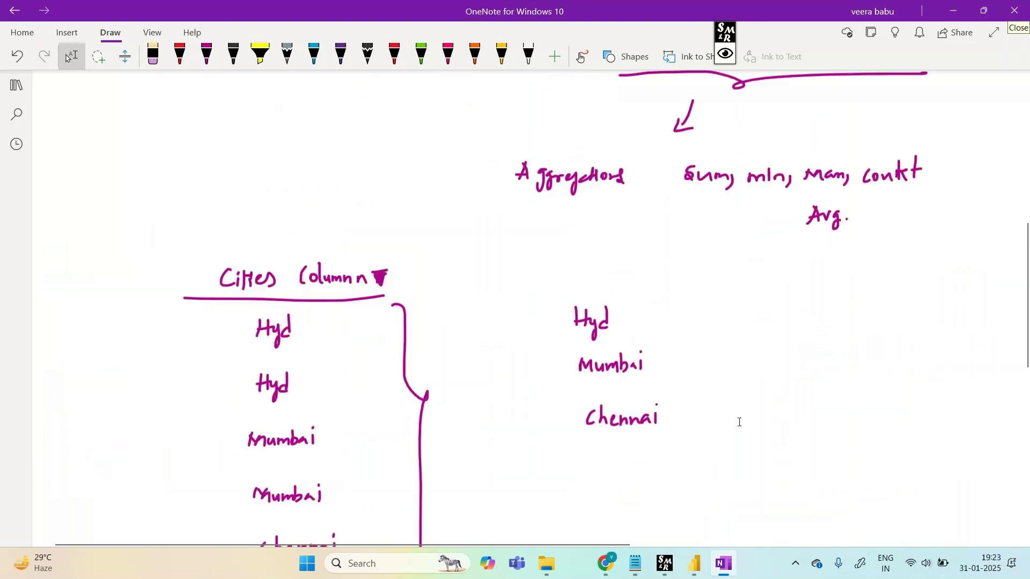
pyautogui.scroll(10, 739, 422)
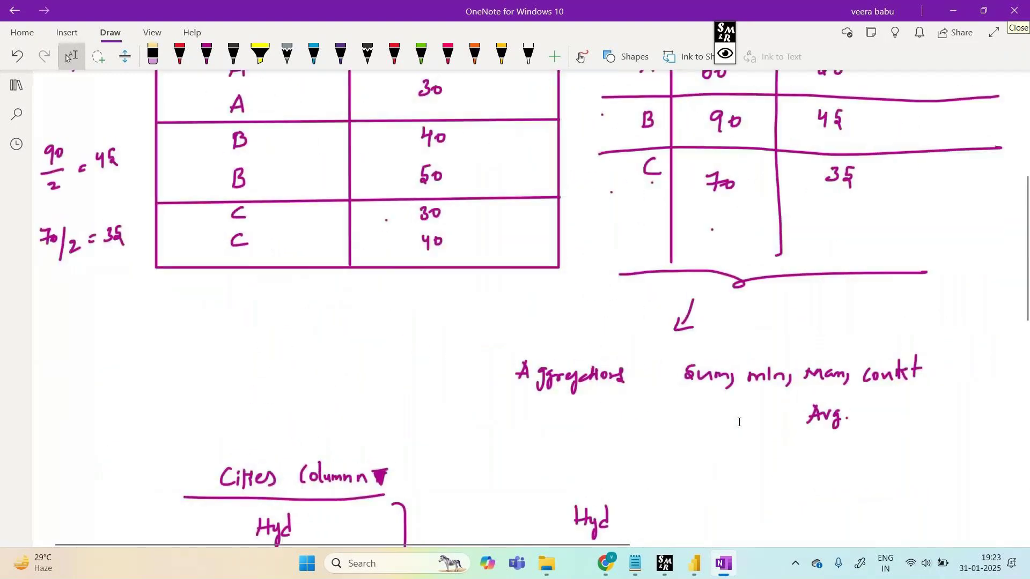
pyautogui.scroll(3, 739, 422)
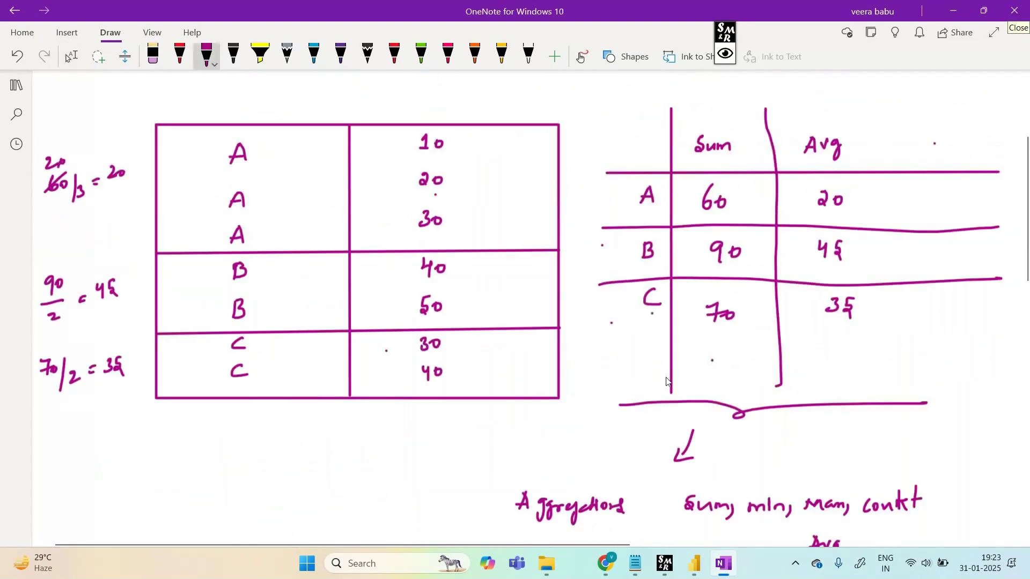
pyautogui.click(206, 57)
pyautogui.click(179, 94)
pyautogui.moveTo(182, 91); pyautogui.dragTo(182, 106)
pyautogui.moveTo(176, 98)
pyautogui.mouseDown()
pyautogui.moveTo(224, 114)
pyautogui.moveTo(262, 100)
pyautogui.mouseUp()
pyautogui.click(244, 96)
pyautogui.click(245, 107)
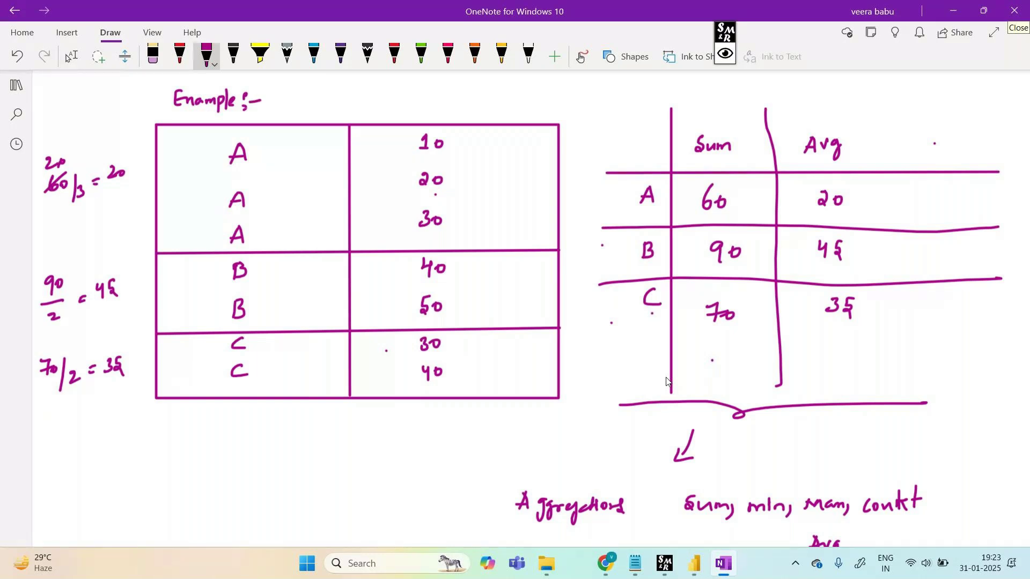
# Step: Draw a curved bracket above the Avg heading in the notes table, then switch to Power BI Desktop
pyautogui.moveTo(780, 97)
pyautogui.mouseDown()
pyautogui.moveTo(838, 98)
pyautogui.moveTo(890, 120)
pyautogui.moveTo(904, 105)
pyautogui.mouseUp()
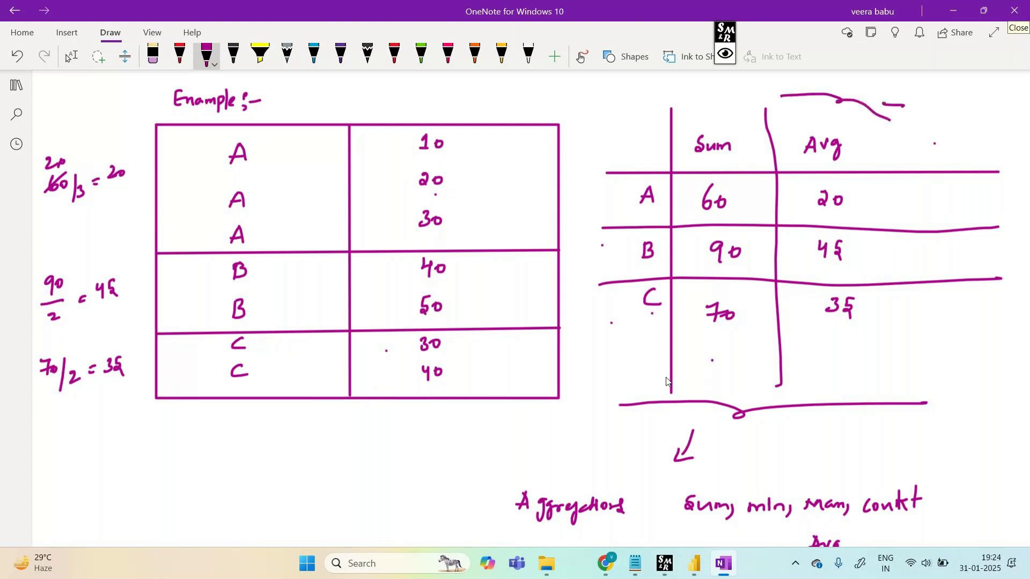
pyautogui.moveTo(694, 561)
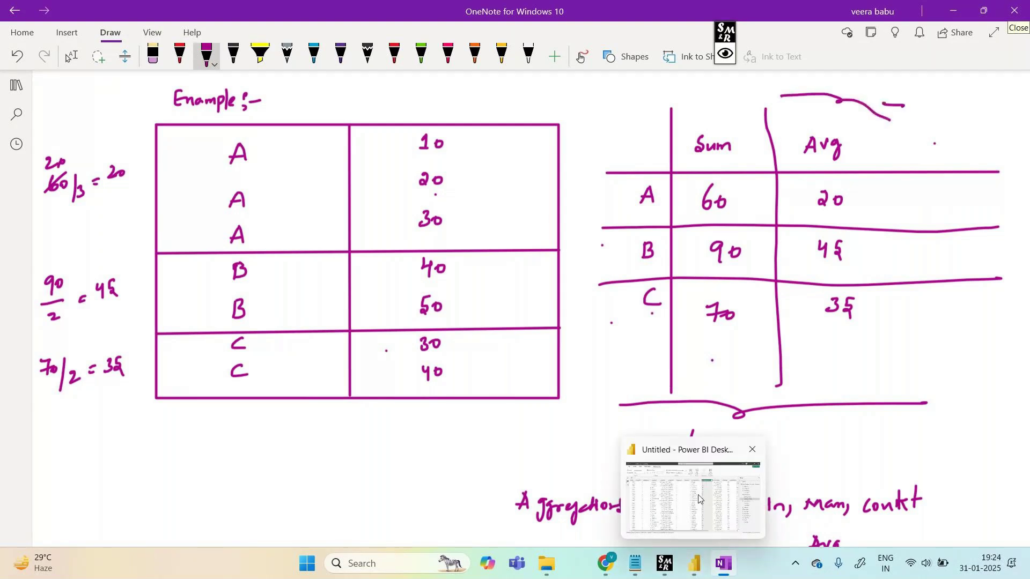
pyautogui.click(706, 510)
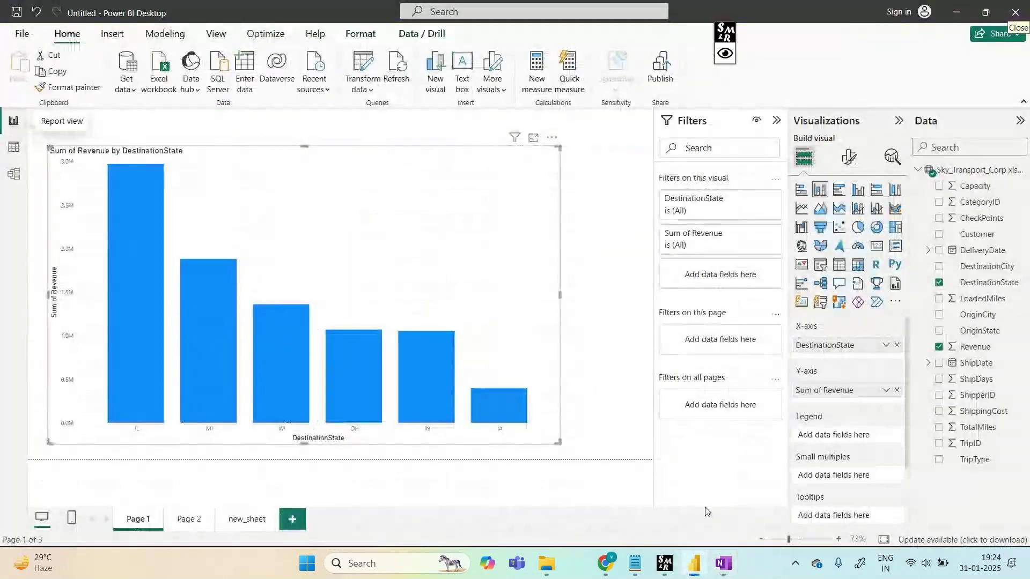
# Step: Add TripType as the legend of the revenue by DestinationState column chart and show the chart in focus mode
pyautogui.click(533, 138)
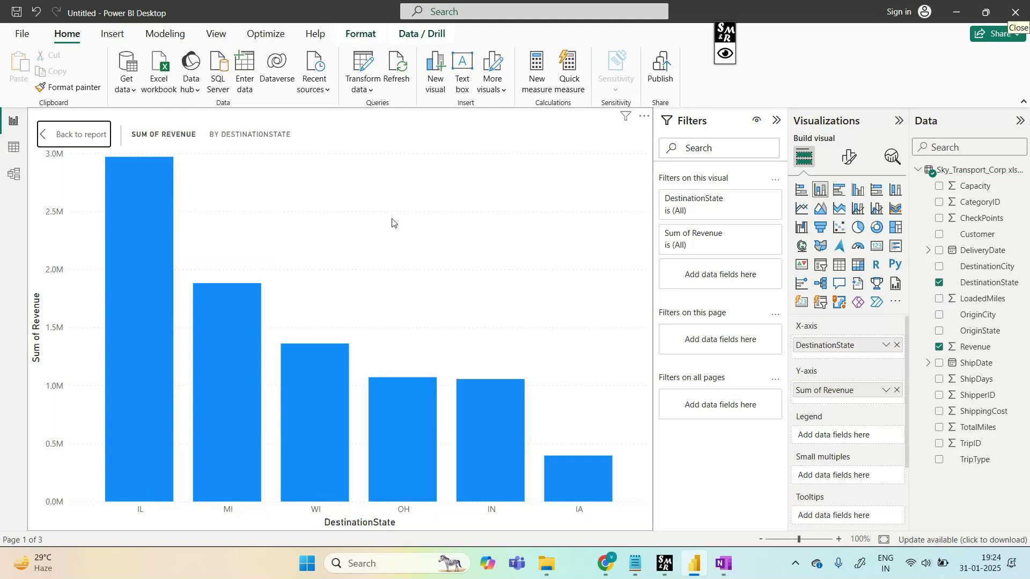
pyautogui.click(82, 138)
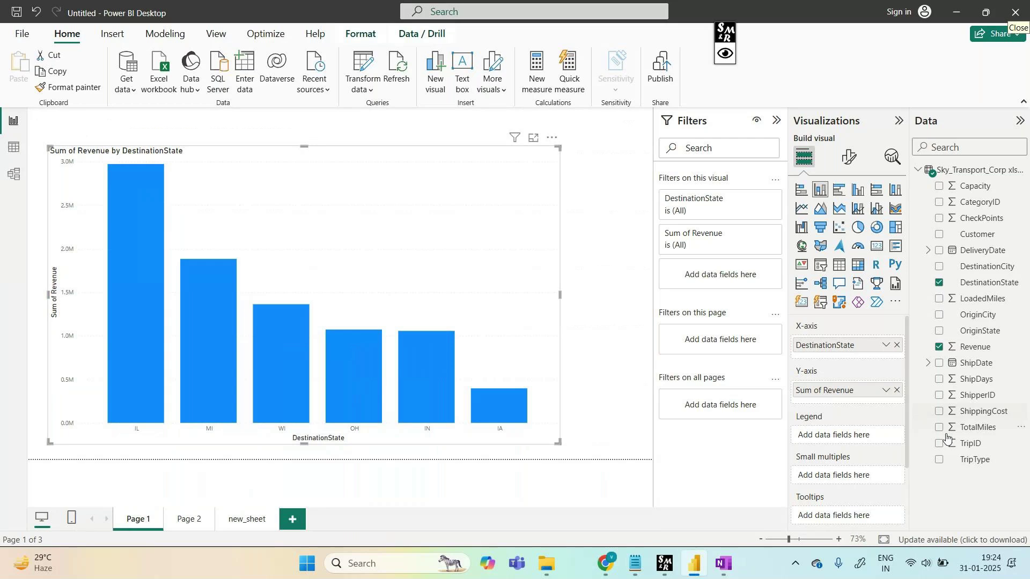
pyautogui.moveTo(961, 459); pyautogui.dragTo(832, 438)
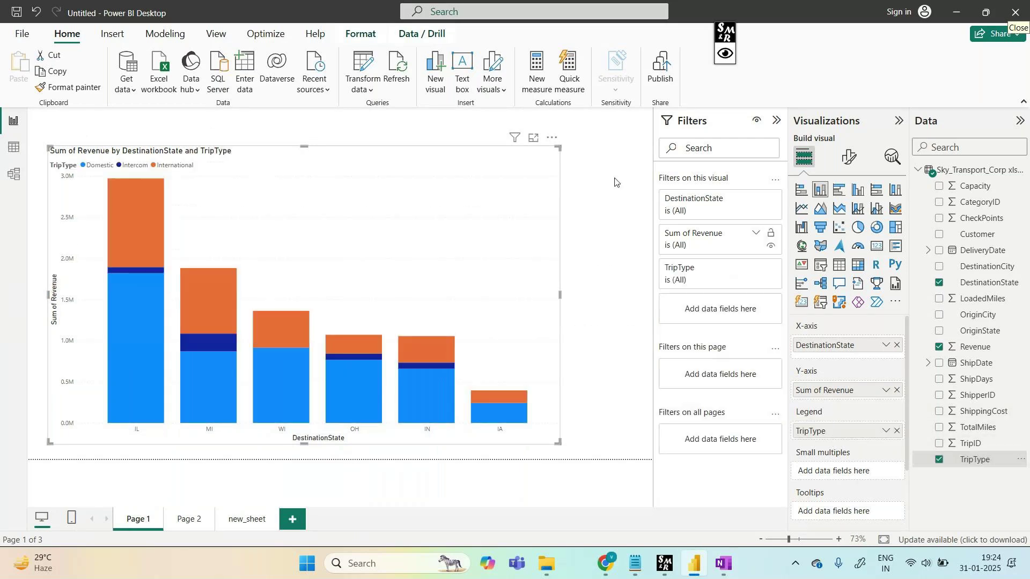
pyautogui.click(532, 137)
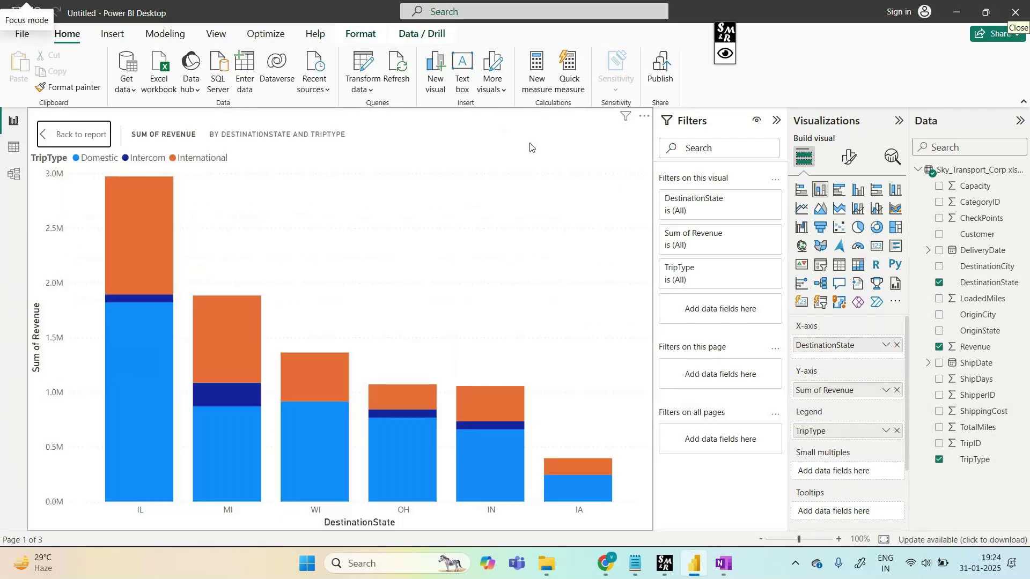
# Step: Switch to the GoTo Meeting window in Chrome, mute the unmuted participant, and return to Power BI Desktop
pyautogui.moveTo(604, 563)
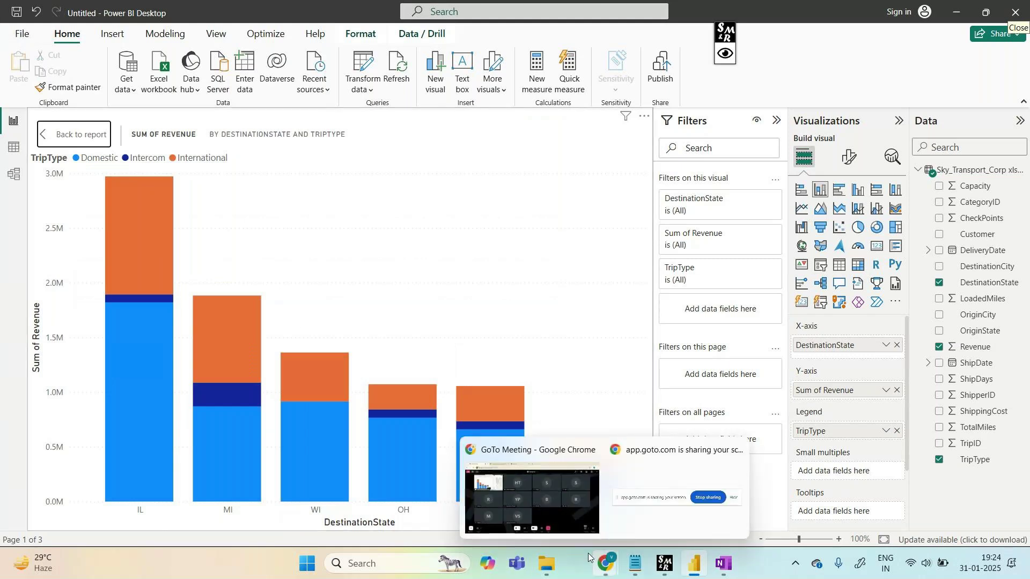
pyautogui.click(556, 488)
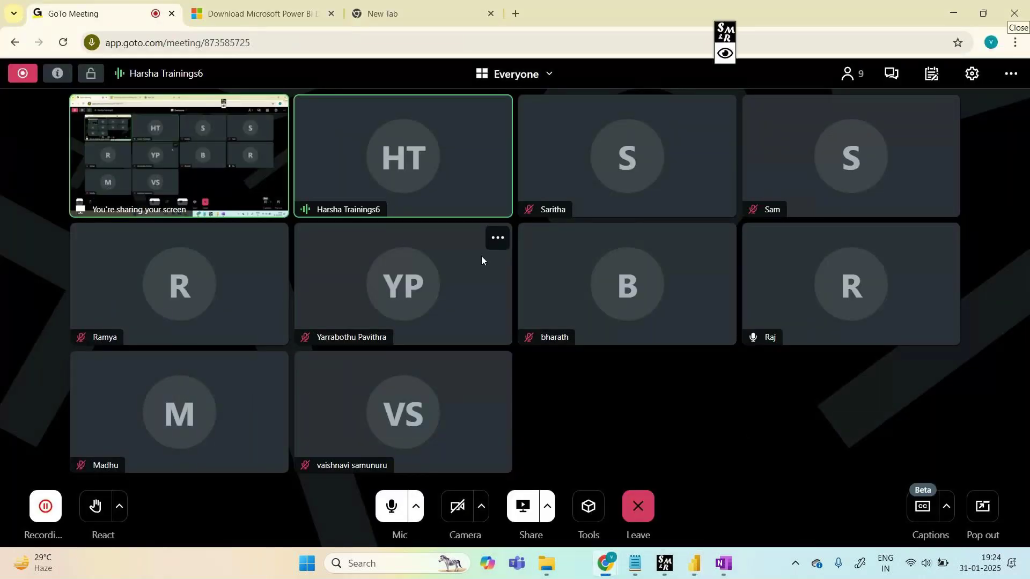
pyautogui.click(945, 237)
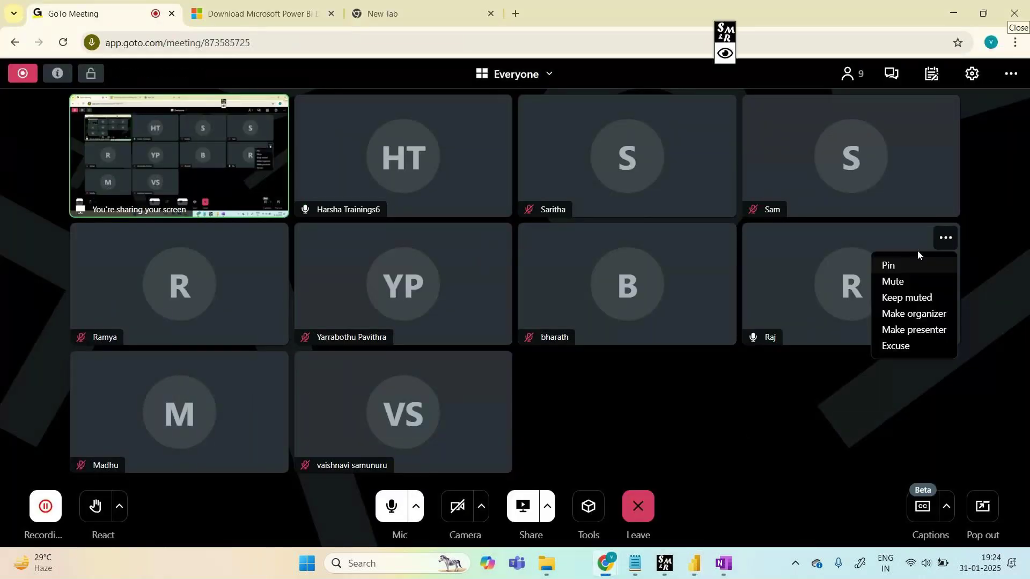
pyautogui.click(893, 281)
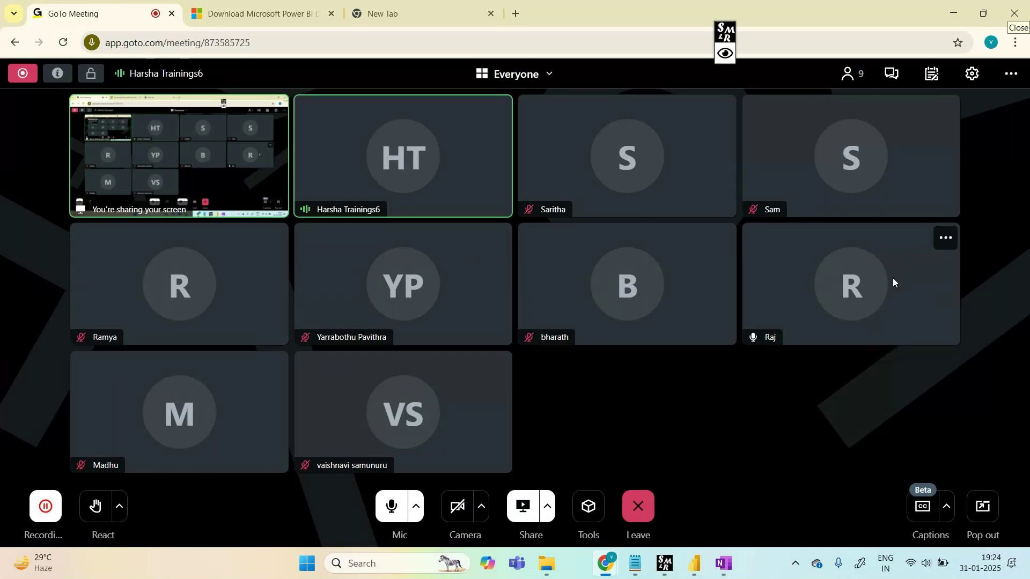
pyautogui.click(694, 563)
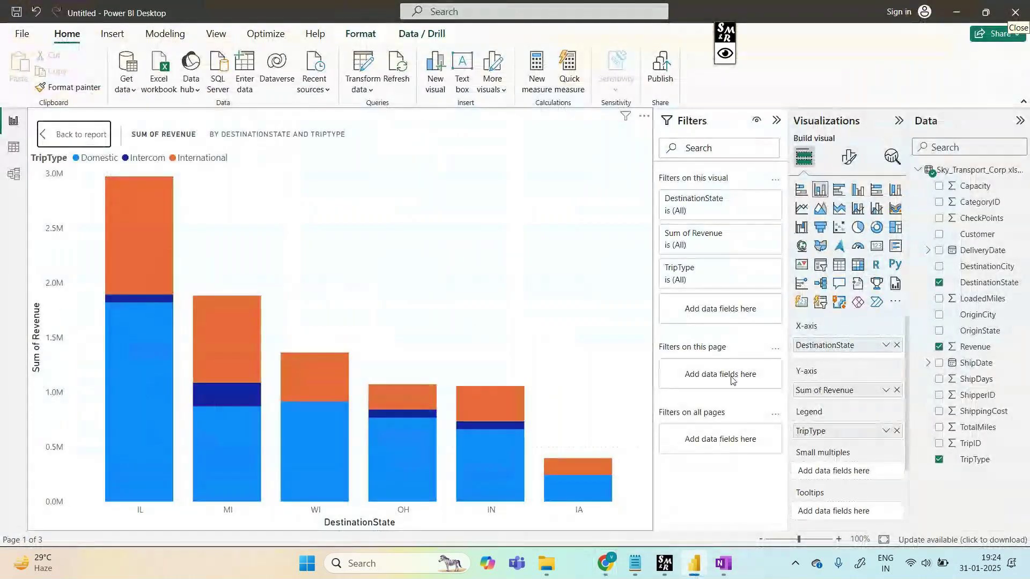
# Step: Remove TripType from the chart's legend, frame the empty Legend field with an annotation rectangle, and clear the annotation
pyautogui.moveTo(837, 430); pyautogui.dragTo(590, 429)
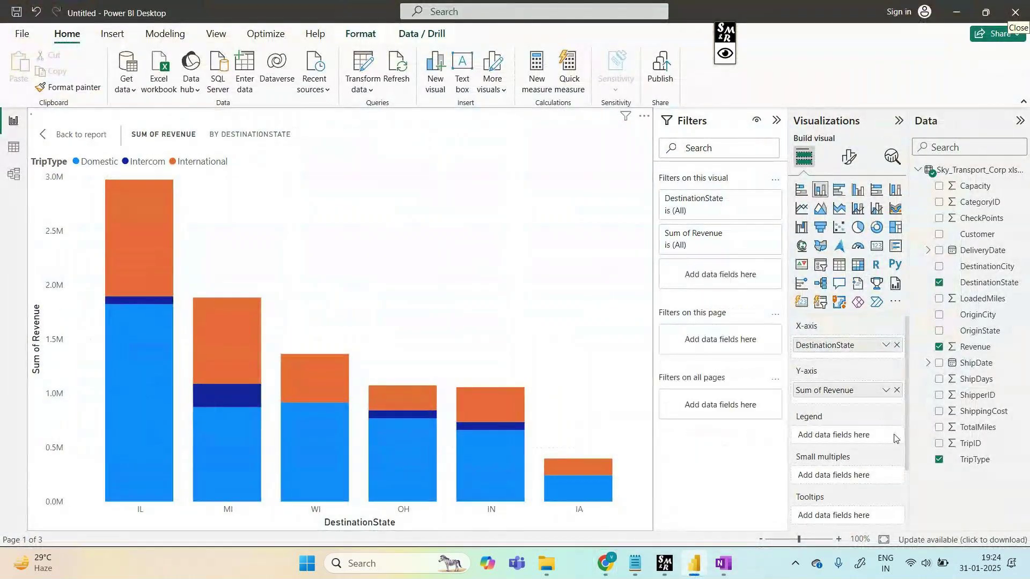
pyautogui.click(724, 53)
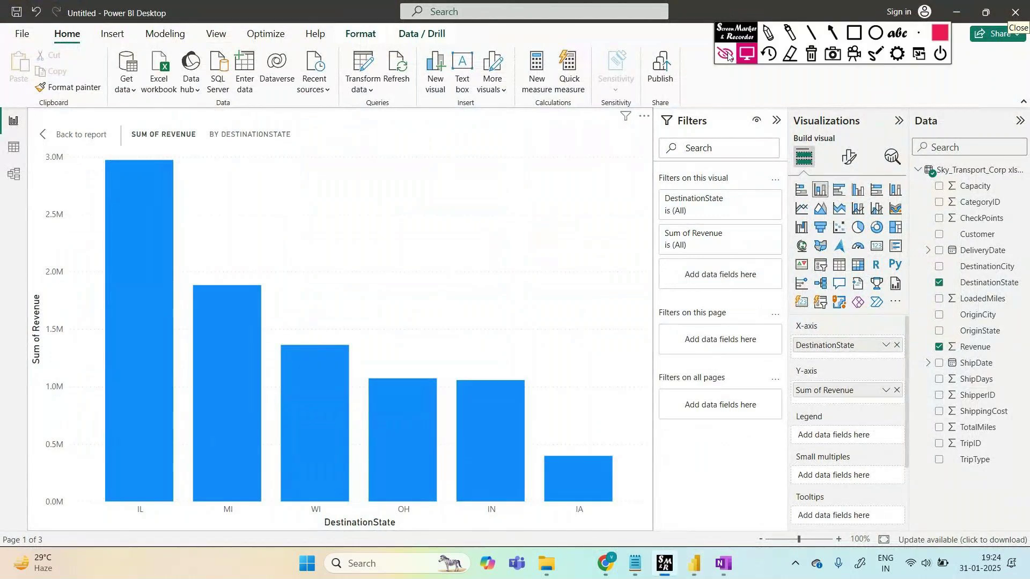
pyautogui.click(854, 32)
pyautogui.moveTo(787, 416); pyautogui.dragTo(894, 458)
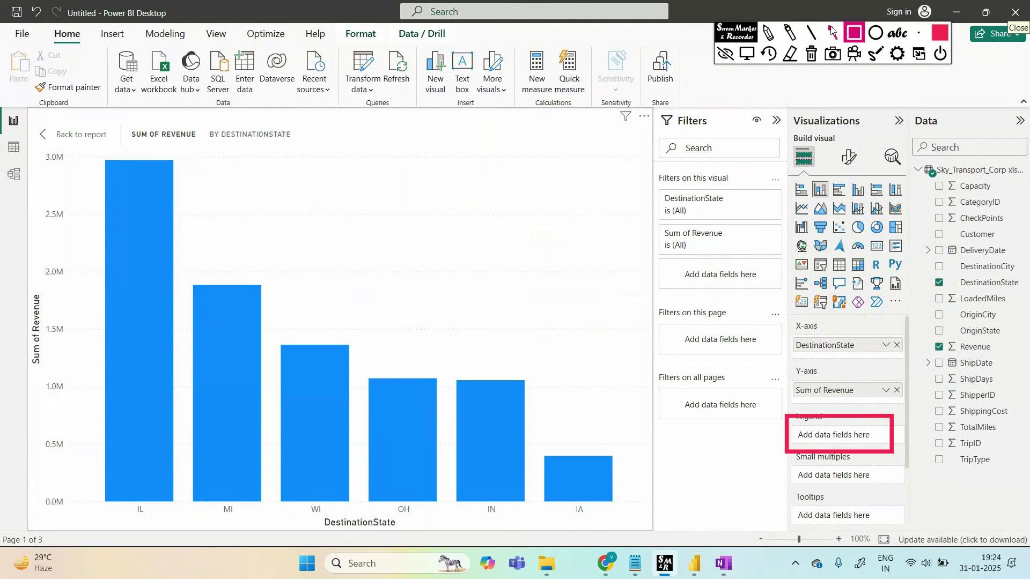
pyautogui.click(811, 55)
pyautogui.click(752, 54)
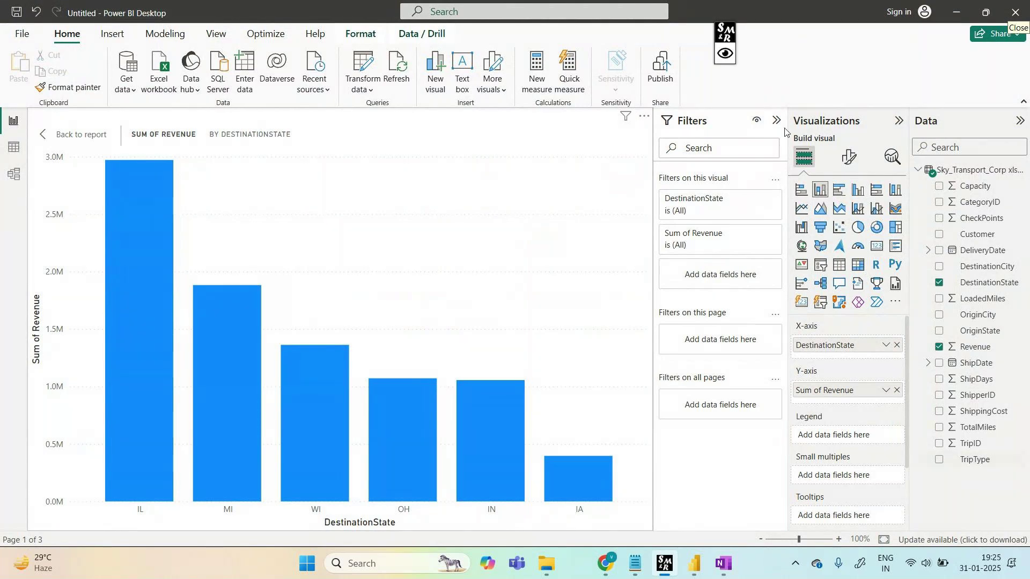
# Step: Frame the TripType field in the data list with an annotation rectangle and clear it
pyautogui.click(725, 53)
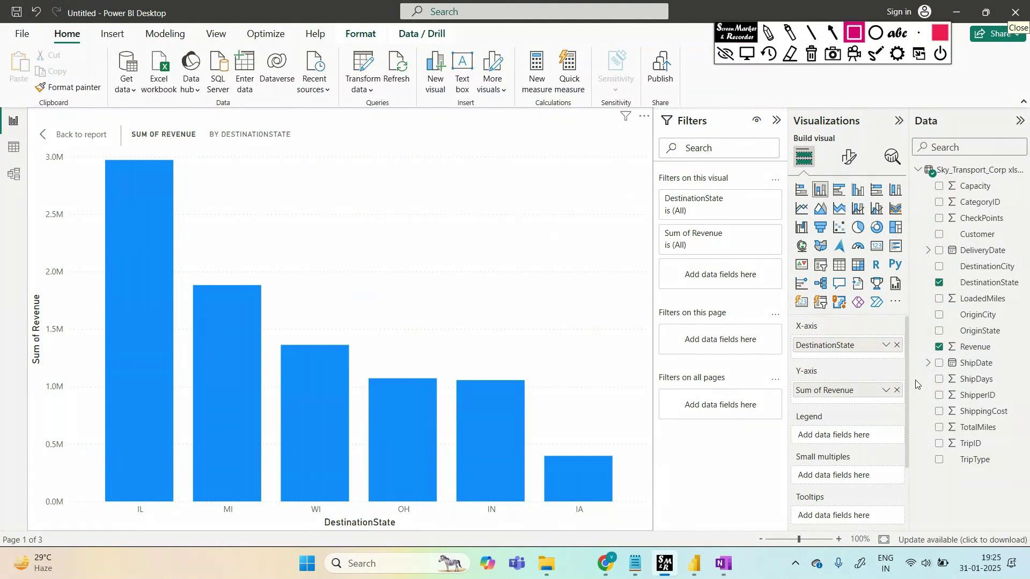
pyautogui.moveTo(919, 444); pyautogui.dragTo(1014, 491)
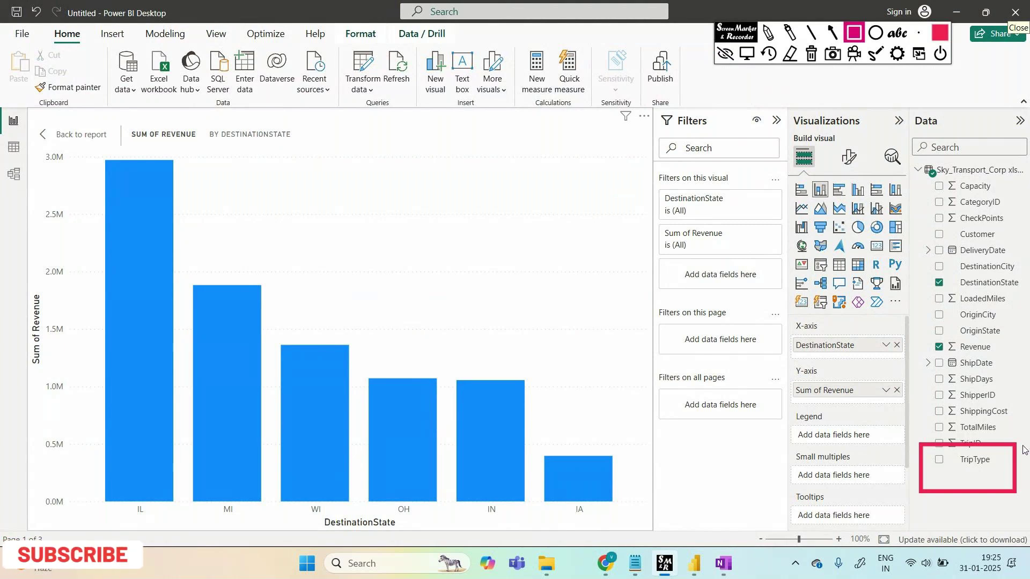
pyautogui.click(810, 54)
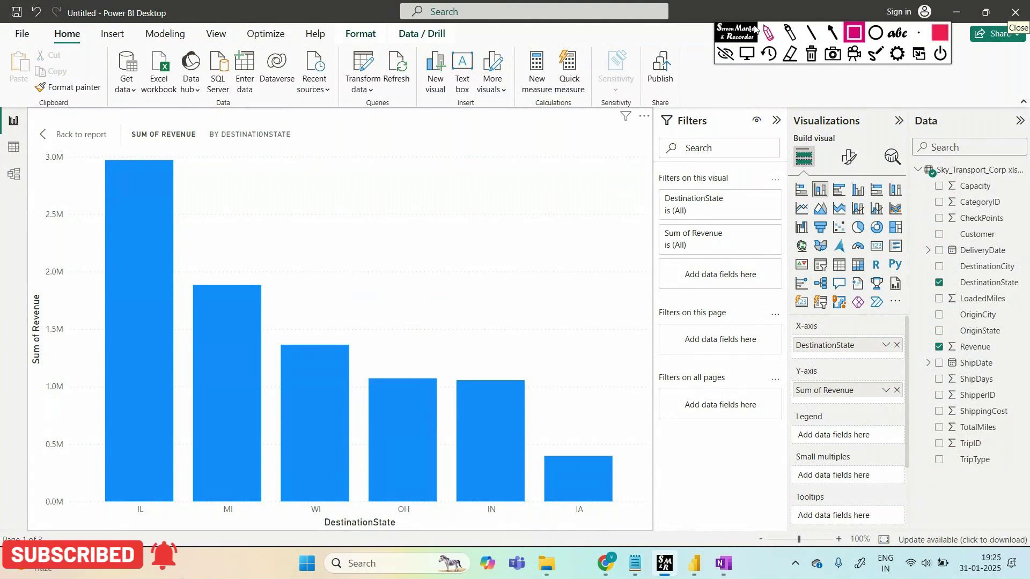
pyautogui.click(725, 54)
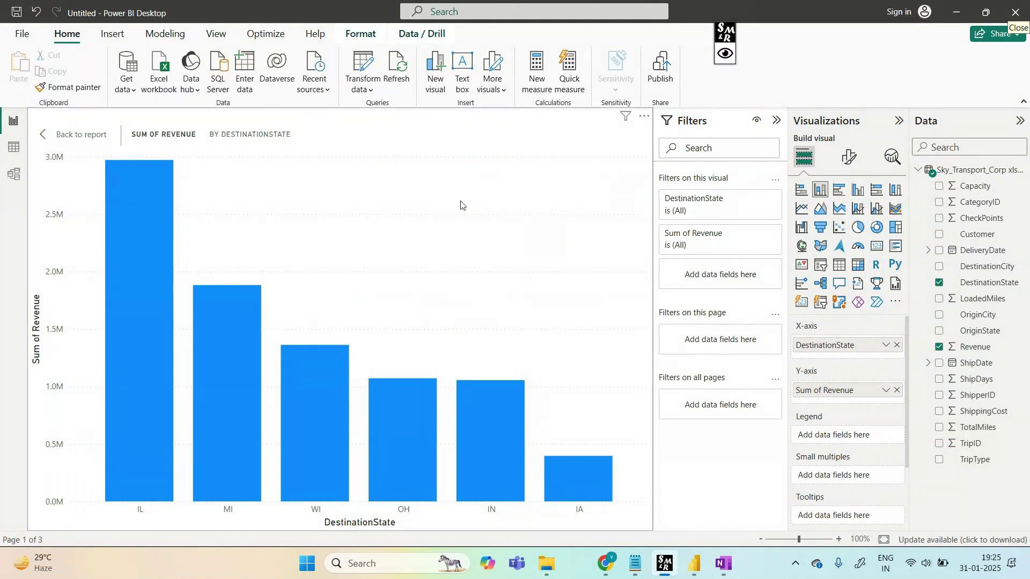
# Step: Open the table view and examine the distinct values in the TripType column's filter list
pyautogui.click(16, 123)
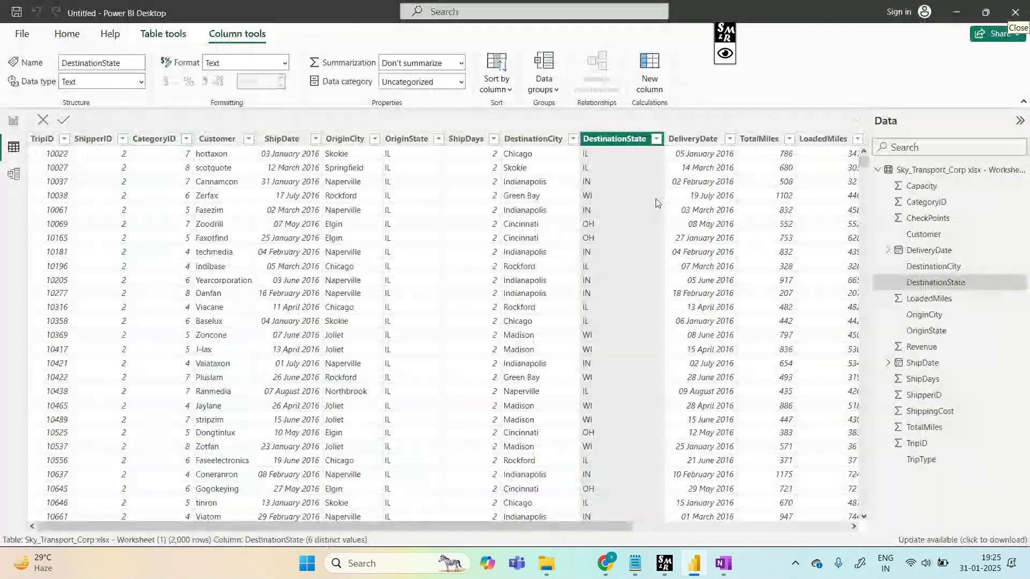
pyautogui.moveTo(534, 533); pyautogui.dragTo(752, 534)
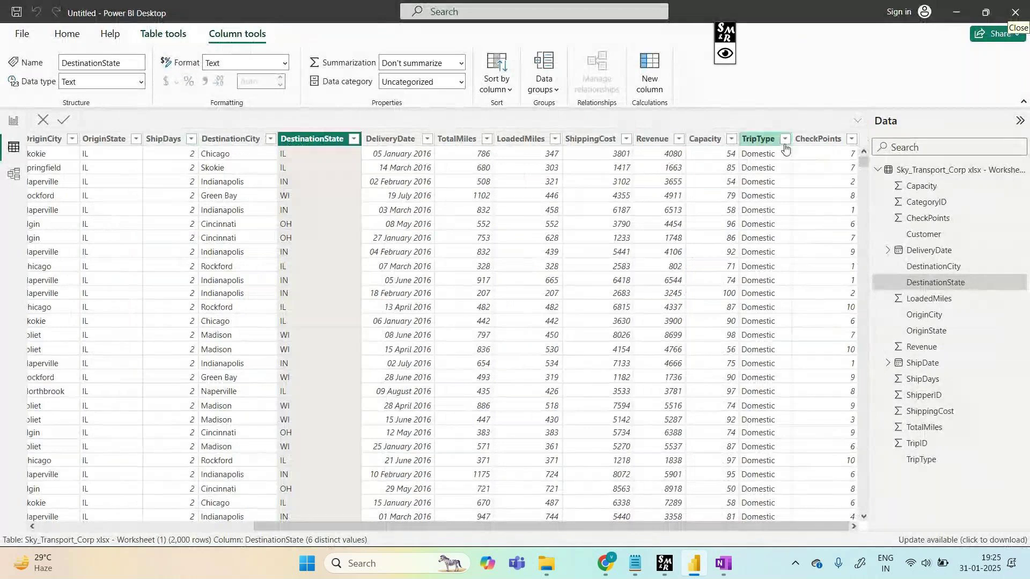
pyautogui.click(785, 140)
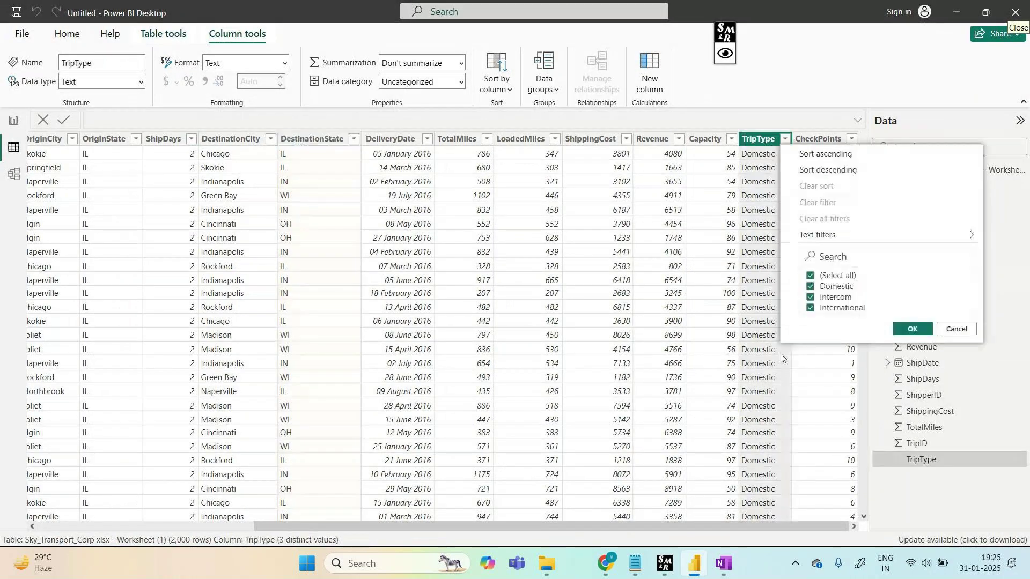
# Step: Circle the TripType filter values, bracket them with a double arrow, handwrite "Domestic" beside them, and close the annotation tools
pyautogui.click(719, 55)
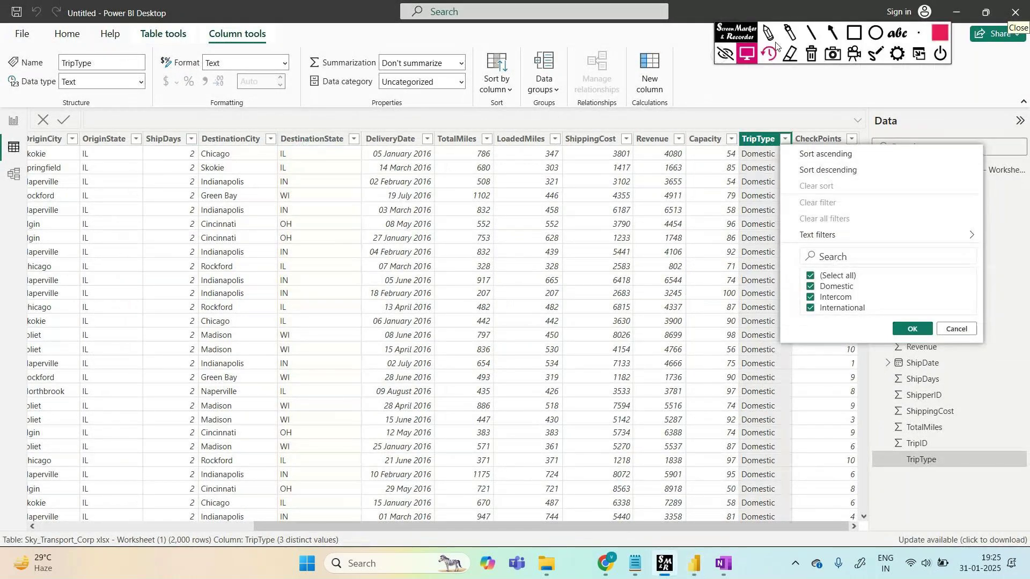
pyautogui.click(769, 34)
pyautogui.moveTo(793, 280)
pyautogui.mouseDown()
pyautogui.moveTo(871, 286)
pyautogui.moveTo(756, 284)
pyautogui.moveTo(736, 338)
pyautogui.mouseUp()
pyautogui.click(739, 326)
pyautogui.moveTo(660, 322); pyautogui.dragTo(697, 319)
pyautogui.moveTo(503, 253)
pyautogui.mouseDown()
pyautogui.moveTo(498, 268)
pyautogui.moveTo(528, 278)
pyautogui.moveTo(575, 275)
pyautogui.mouseUp()
pyautogui.click(534, 277)
pyautogui.moveTo(504, 317); pyautogui.dragTo(517, 332)
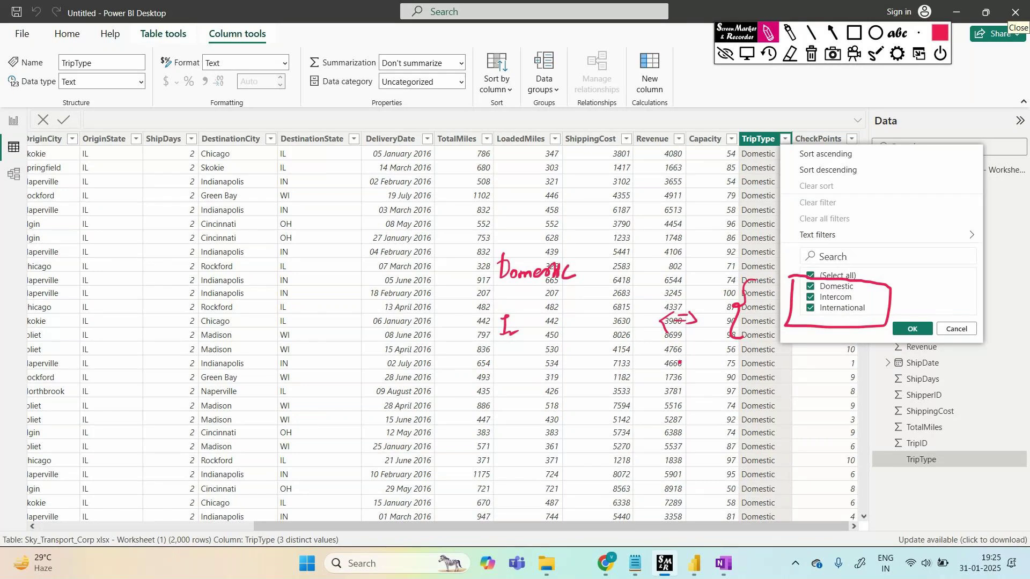
pyautogui.click(725, 54)
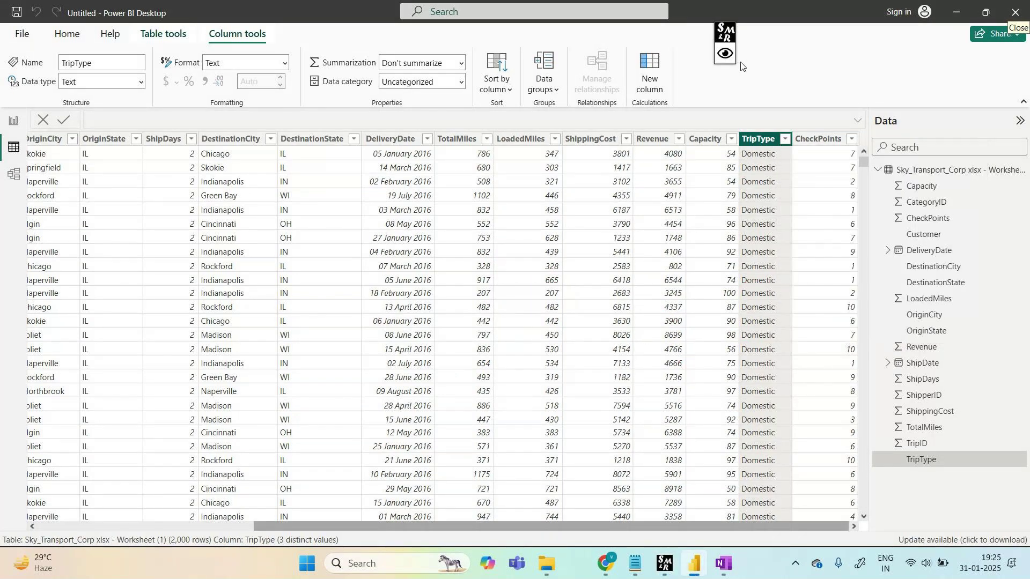
# Step: Add TripType back to the column chart's legend in the report view, frame the Legend field with a rectangle, and clear the annotation
pyautogui.moveTo(681, 548)
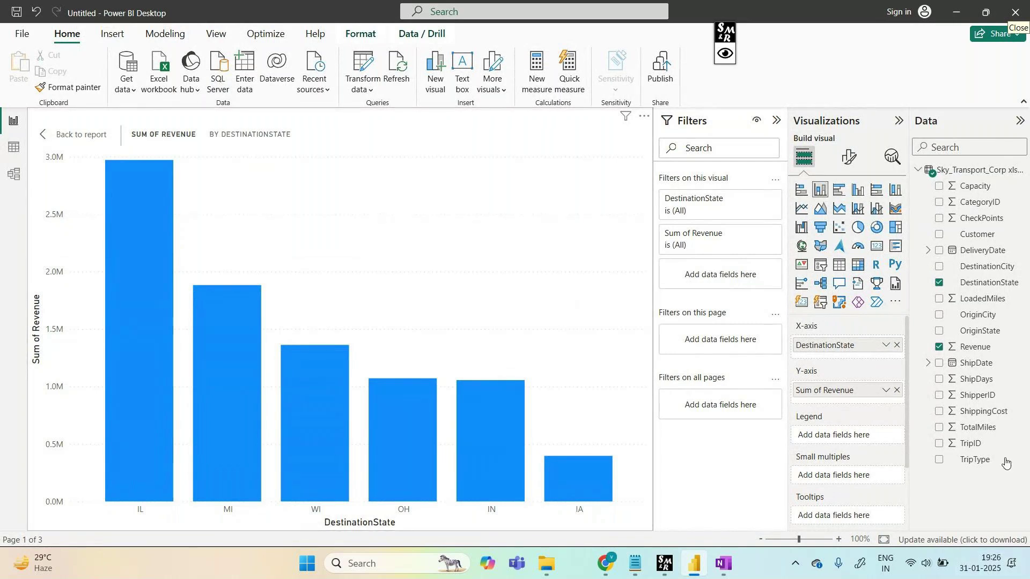
pyautogui.moveTo(976, 464); pyautogui.dragTo(850, 443)
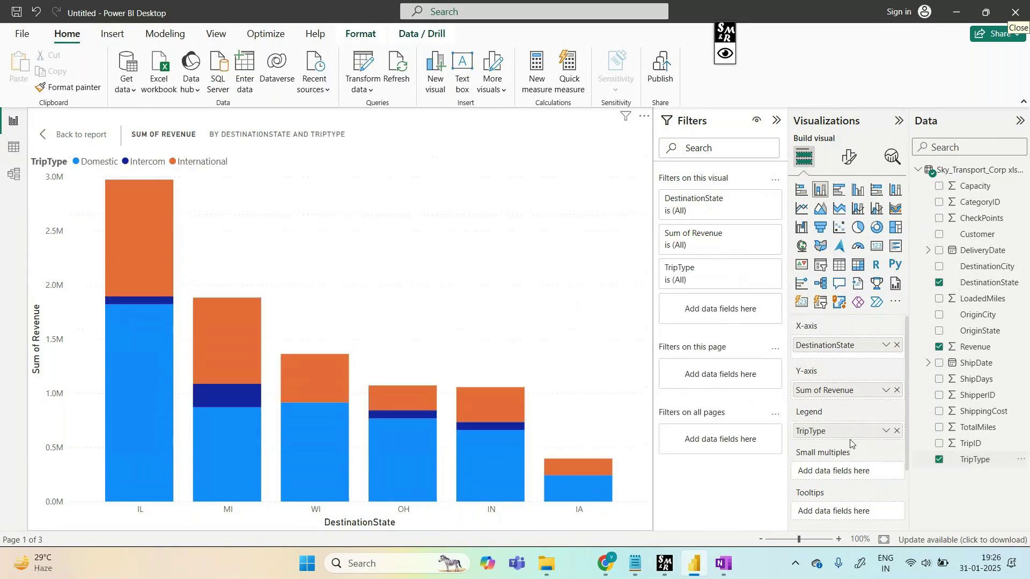
pyautogui.click(725, 47)
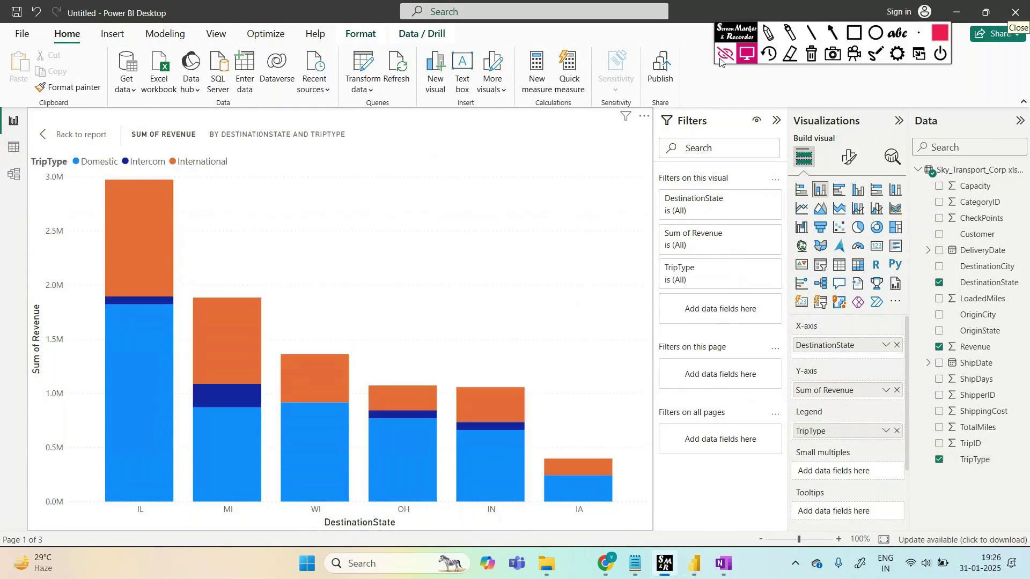
pyautogui.click(847, 35)
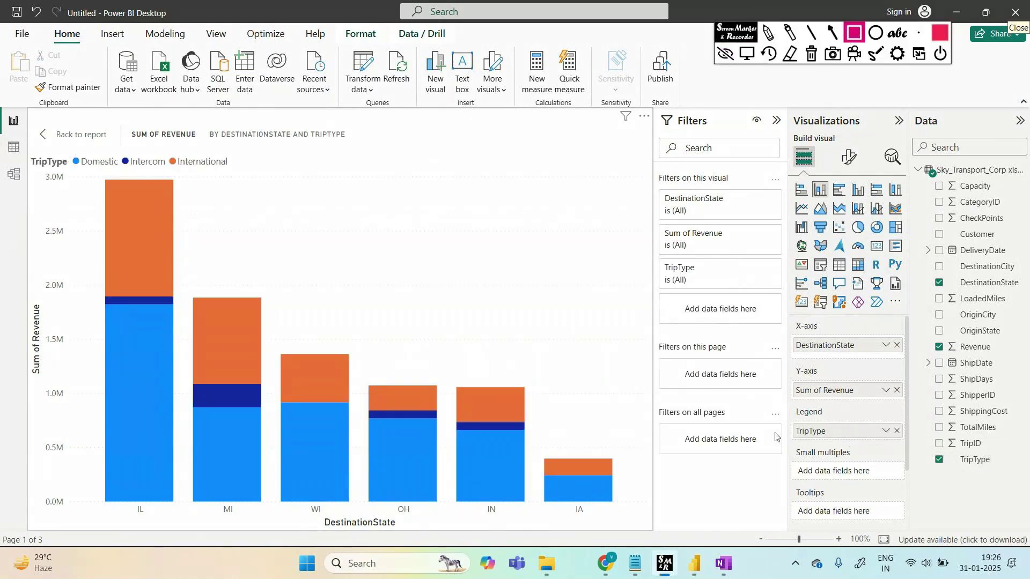
pyautogui.moveTo(775, 414); pyautogui.dragTo(911, 447)
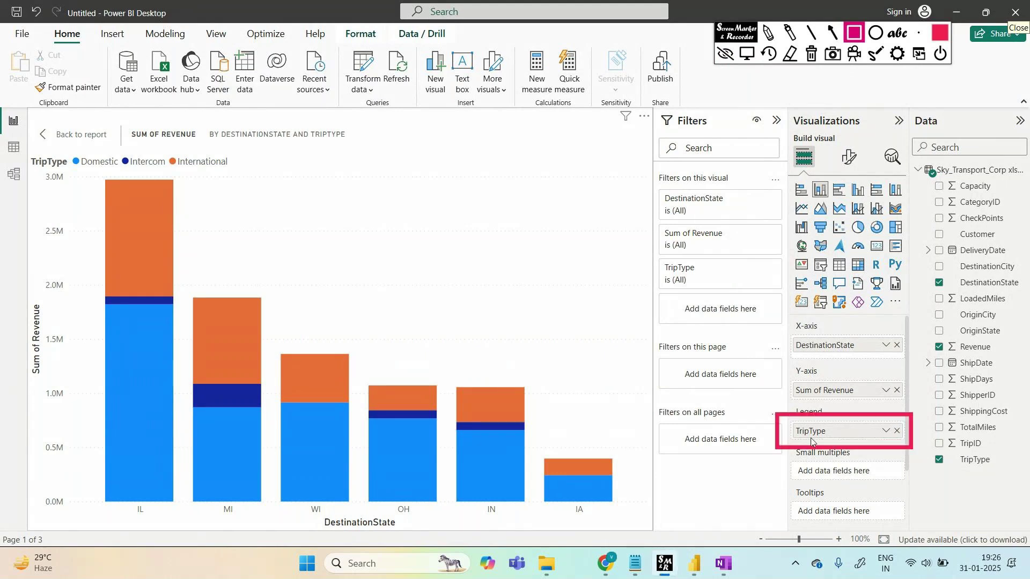
pyautogui.click(811, 54)
pyautogui.click(723, 55)
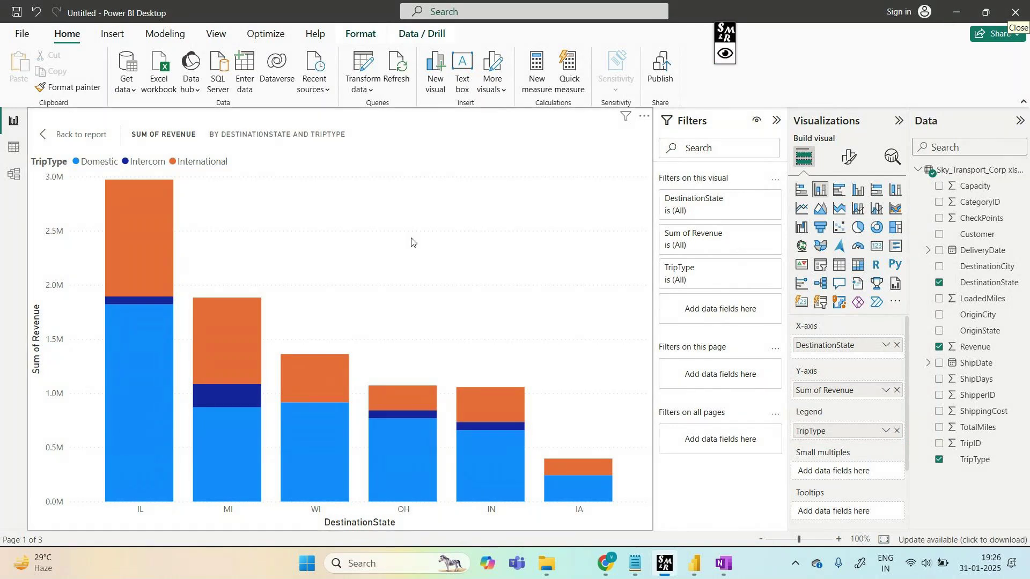
# Step: Check the participants in the GoTo Meeting window and return to Power BI Desktop
pyautogui.moveTo(603, 564)
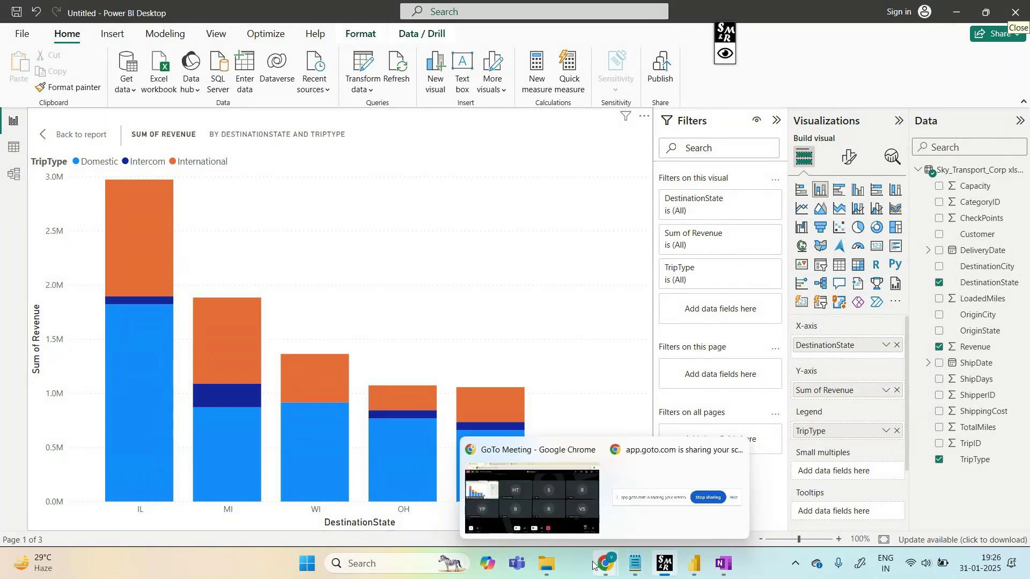
pyautogui.click(545, 487)
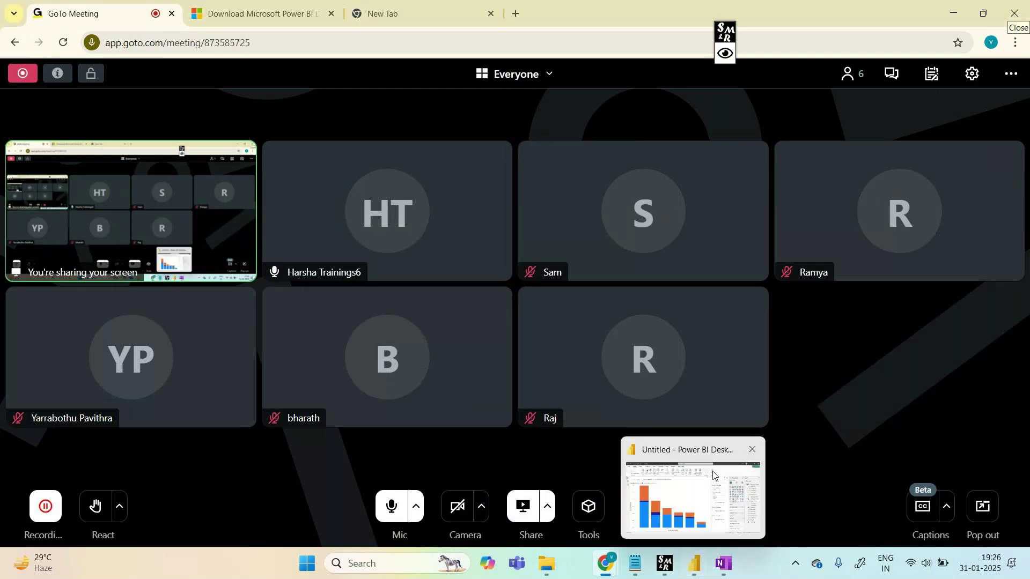
pyautogui.click(693, 563)
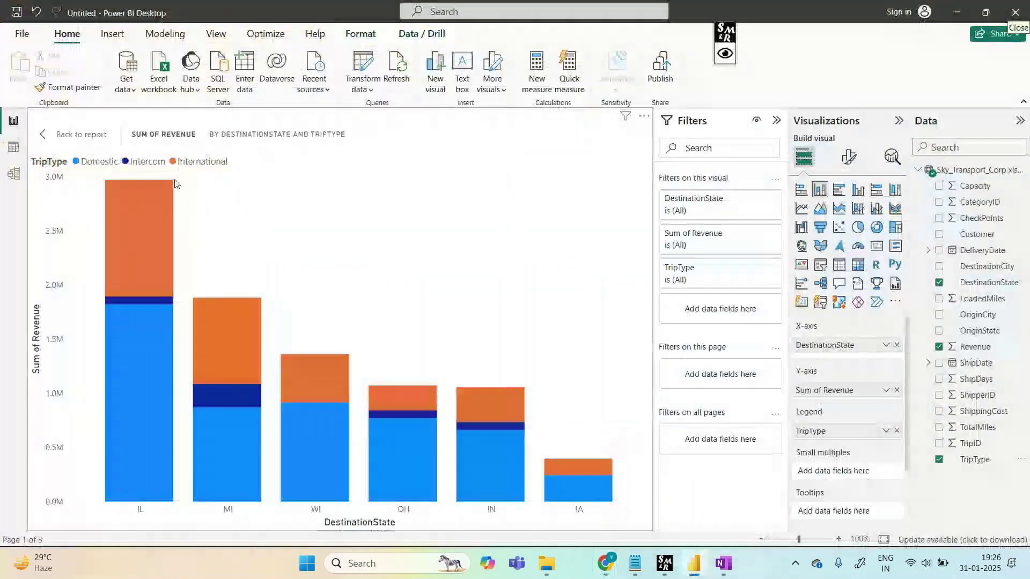
# Step: Show the worksheet's data table, circle its row count in pen and annotate it with "2,000 rows"
pyautogui.click(13, 148)
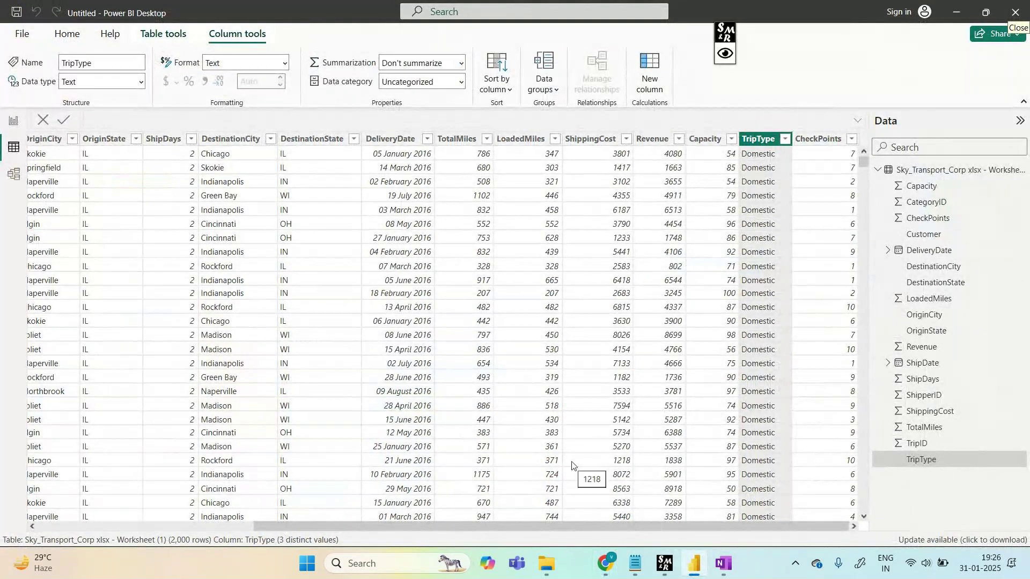
pyautogui.click(725, 53)
pyautogui.moveTo(166, 528)
pyautogui.mouseDown()
pyautogui.moveTo(175, 561)
pyautogui.moveTo(170, 528)
pyautogui.moveTo(243, 500)
pyautogui.moveTo(252, 507)
pyautogui.mouseUp()
pyautogui.moveTo(301, 476); pyautogui.dragTo(312, 487)
pyautogui.moveTo(309, 476)
pyautogui.mouseDown()
pyautogui.moveTo(307, 496)
pyautogui.moveTo(323, 478)
pyautogui.mouseUp()
pyautogui.moveTo(332, 475); pyautogui.dragTo(334, 476)
pyautogui.moveTo(343, 472); pyautogui.dragTo(415, 484)
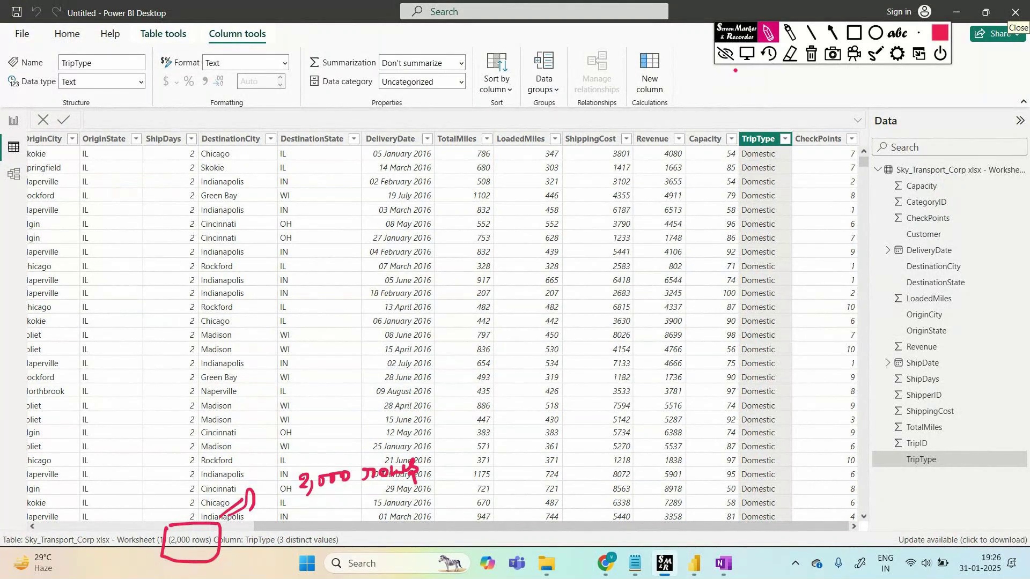
pyautogui.click(725, 54)
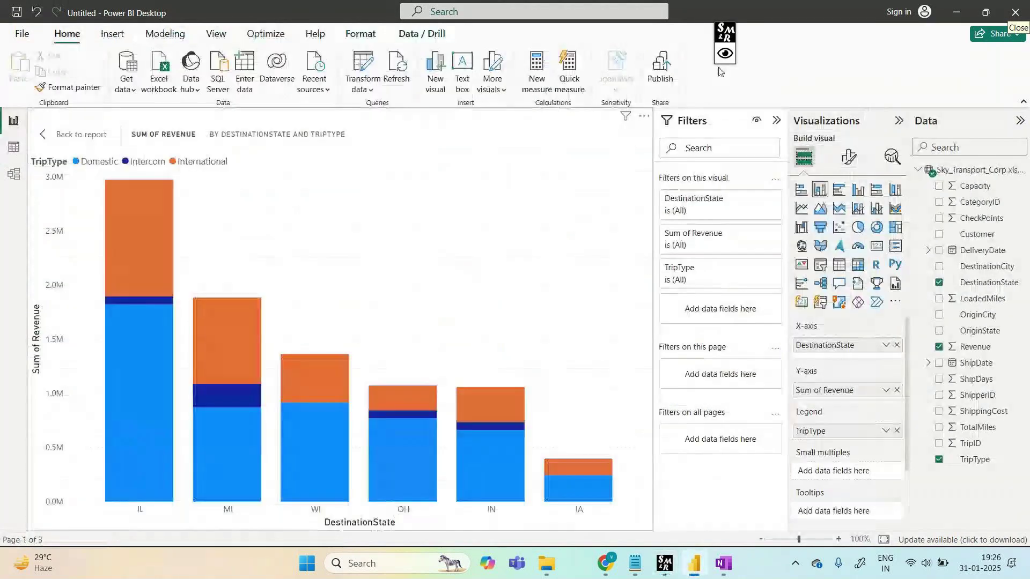
# Step: Draw a descending pen curve over the columns, write "Destination state" with "Sum of revenue" beneath it, and clear the annotations
pyautogui.click(725, 59)
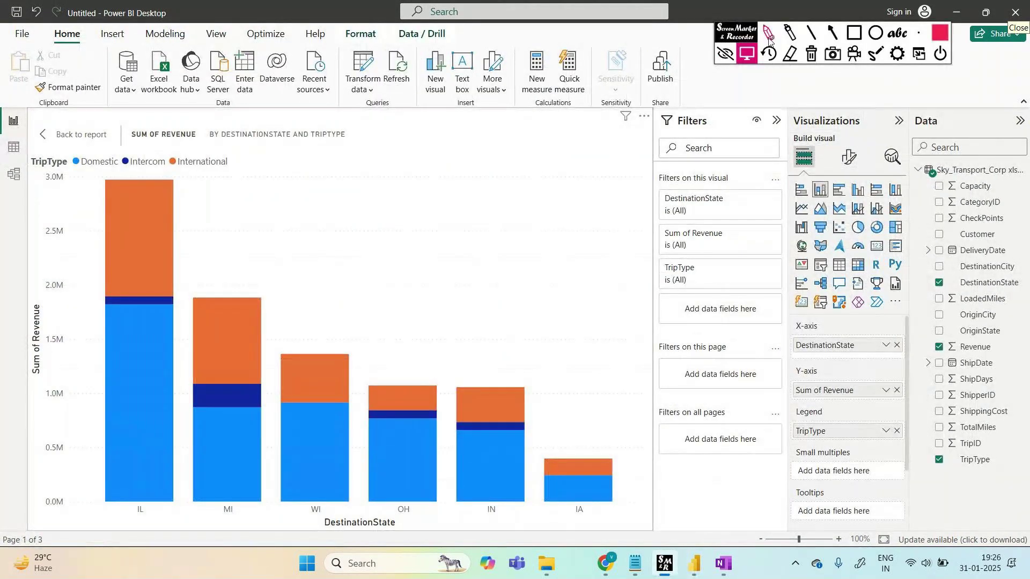
pyautogui.click(769, 35)
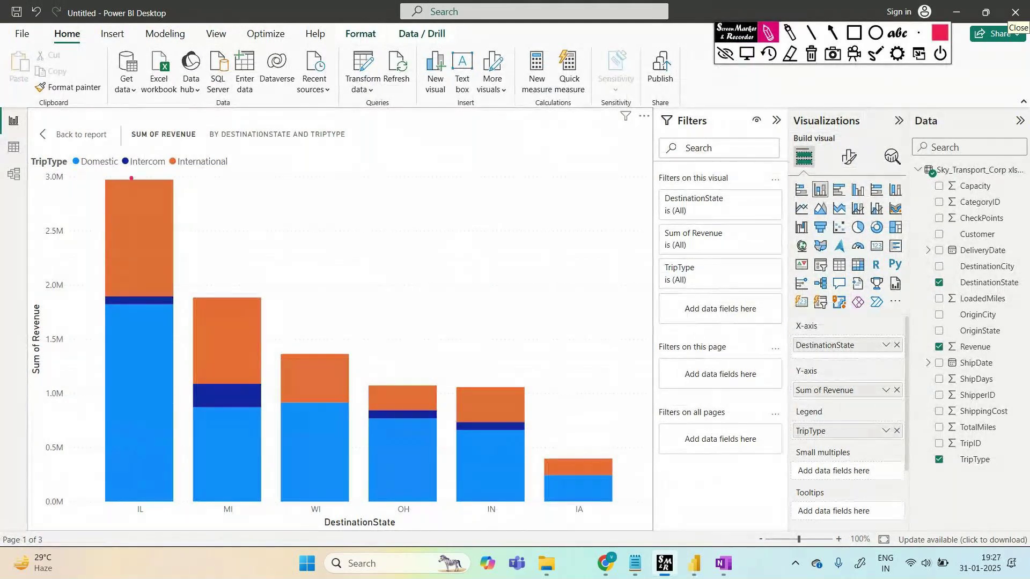
pyautogui.moveTo(215, 179); pyautogui.dragTo(551, 387)
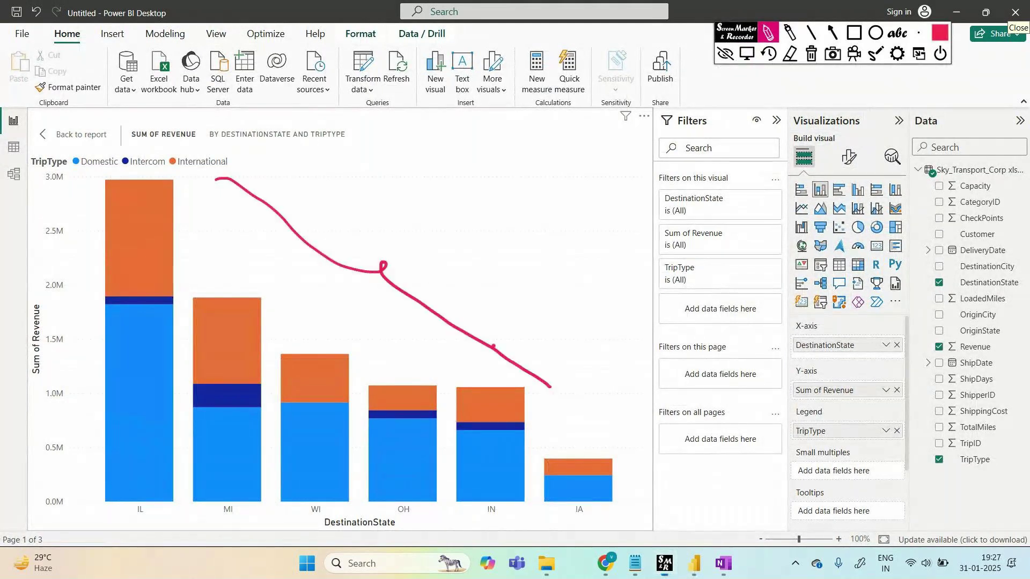
pyautogui.moveTo(370, 147); pyautogui.dragTo(377, 145)
pyautogui.moveTo(370, 152); pyautogui.dragTo(380, 157)
pyautogui.moveTo(437, 142)
pyautogui.mouseDown()
pyautogui.moveTo(451, 154)
pyautogui.moveTo(513, 160)
pyautogui.moveTo(587, 153)
pyautogui.mouseUp()
pyautogui.moveTo(486, 175)
pyautogui.mouseDown()
pyautogui.moveTo(486, 222)
pyautogui.moveTo(676, 224)
pyautogui.mouseUp()
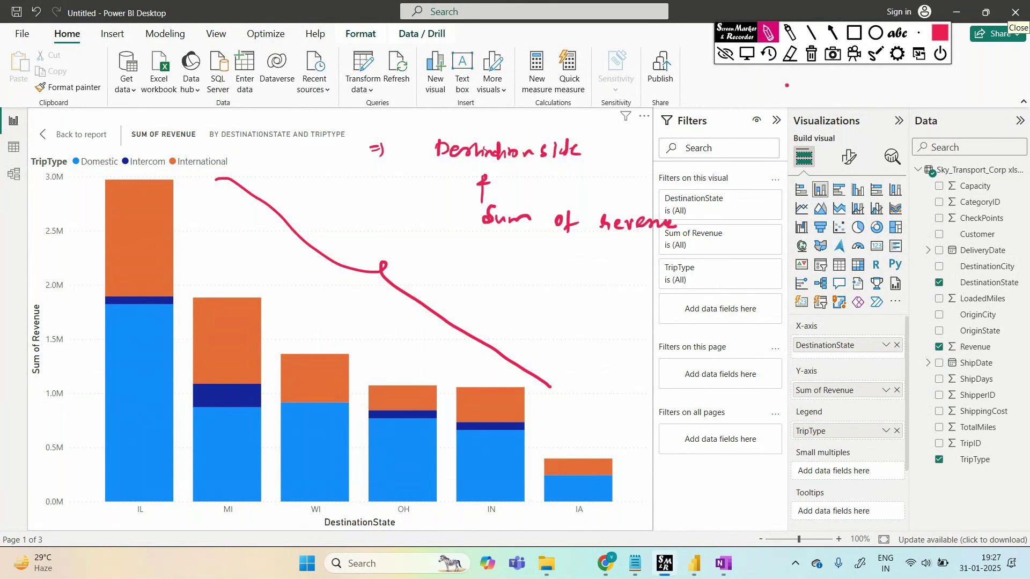
pyautogui.click(810, 54)
pyautogui.click(725, 54)
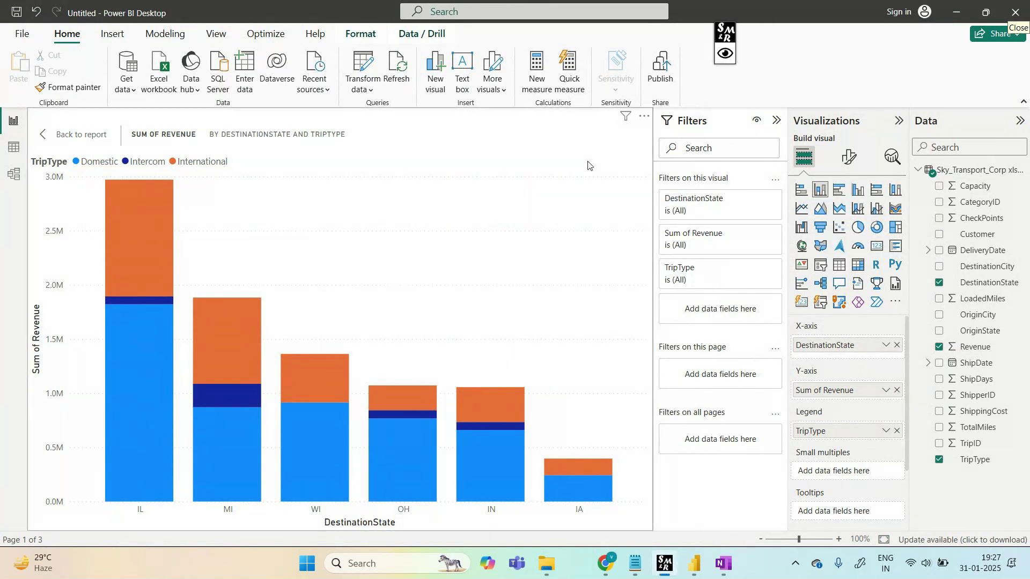
pyautogui.click(725, 53)
pyautogui.click(768, 35)
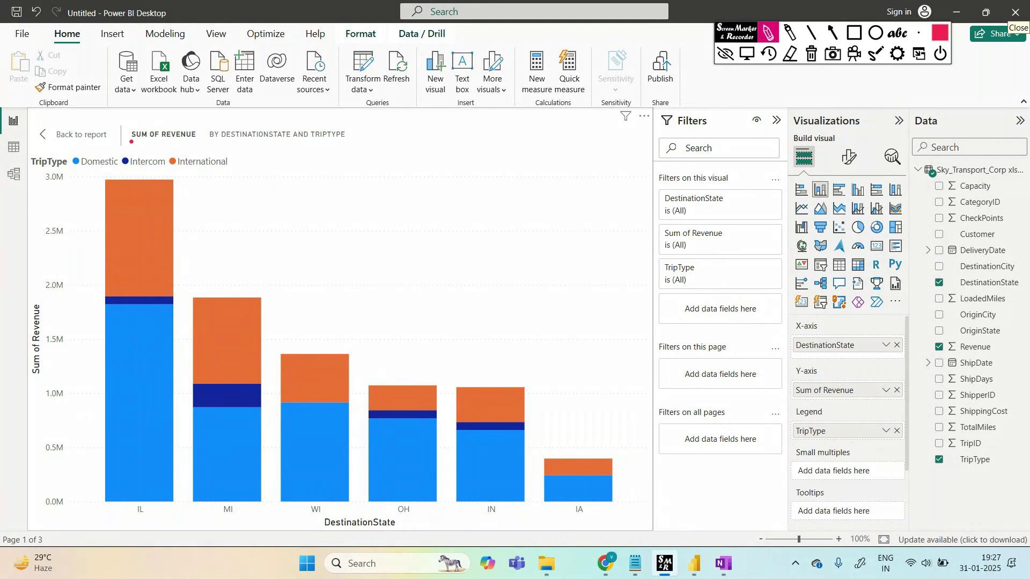
pyautogui.click(725, 53)
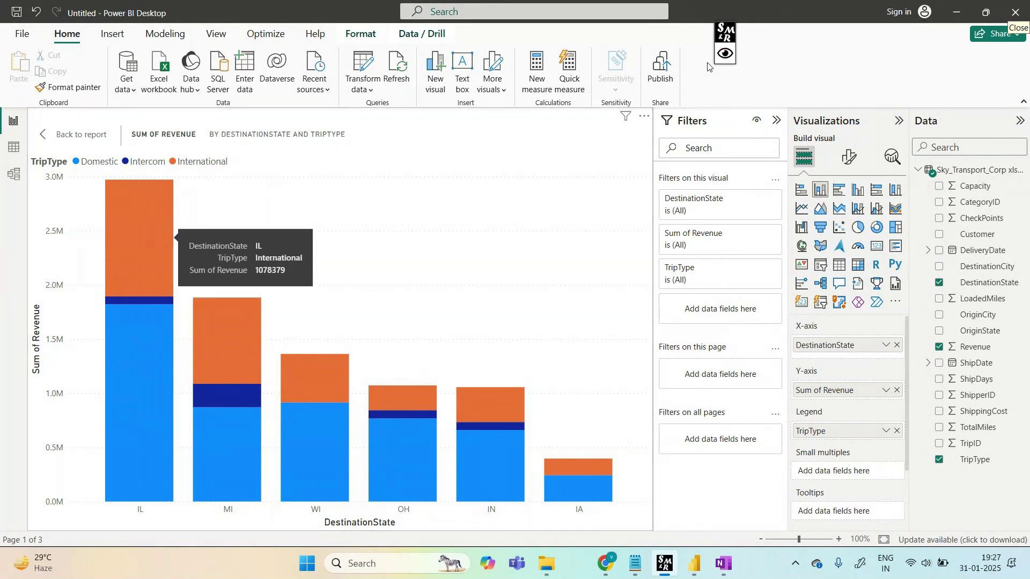
# Step: Annotate the IL column's segments in pen with arrows and the labels "Domestic", "Intercom" and "International"
pyautogui.click(720, 52)
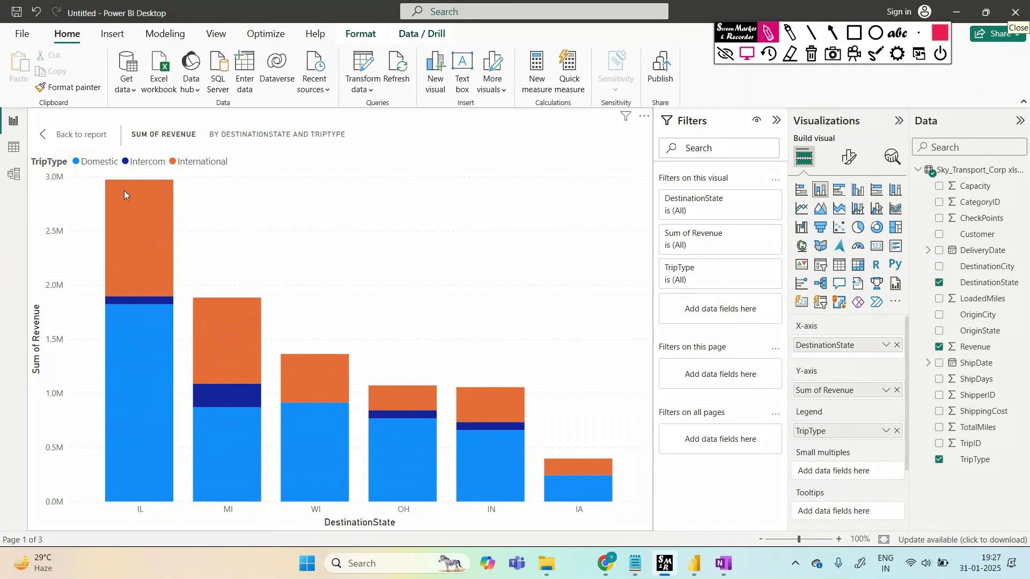
pyautogui.click(69, 174)
pyautogui.moveTo(81, 171); pyautogui.dragTo(82, 180)
pyautogui.moveTo(108, 384)
pyautogui.mouseDown()
pyautogui.moveTo(61, 395)
pyautogui.moveTo(55, 413)
pyautogui.moveTo(11, 438)
pyautogui.mouseUp()
pyautogui.moveTo(12, 423)
pyautogui.mouseDown()
pyautogui.moveTo(13, 438)
pyautogui.moveTo(85, 433)
pyautogui.mouseUp()
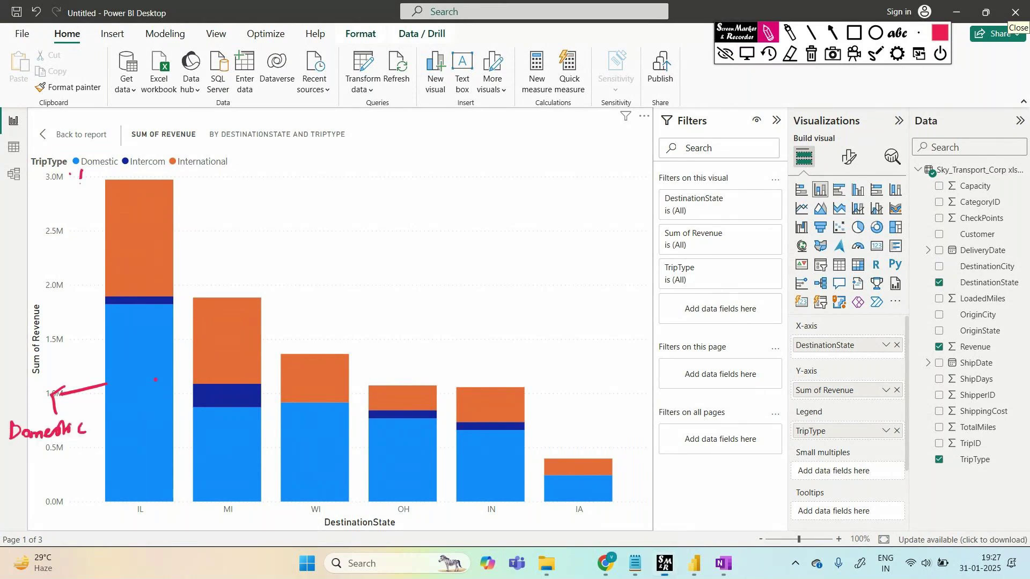
pyautogui.moveTo(176, 297)
pyautogui.mouseDown()
pyautogui.moveTo(263, 264)
pyautogui.moveTo(266, 274)
pyautogui.mouseUp()
pyautogui.moveTo(297, 251)
pyautogui.mouseDown()
pyautogui.moveTo(308, 268)
pyautogui.moveTo(336, 252)
pyautogui.moveTo(358, 264)
pyautogui.mouseUp()
pyautogui.moveTo(371, 255); pyautogui.dragTo(384, 262)
pyautogui.moveTo(180, 202)
pyautogui.mouseDown()
pyautogui.moveTo(226, 191)
pyautogui.moveTo(229, 202)
pyautogui.mouseUp()
pyautogui.moveTo(268, 172)
pyautogui.mouseDown()
pyautogui.moveTo(266, 188)
pyautogui.moveTo(339, 179)
pyautogui.moveTo(370, 148)
pyautogui.mouseUp()
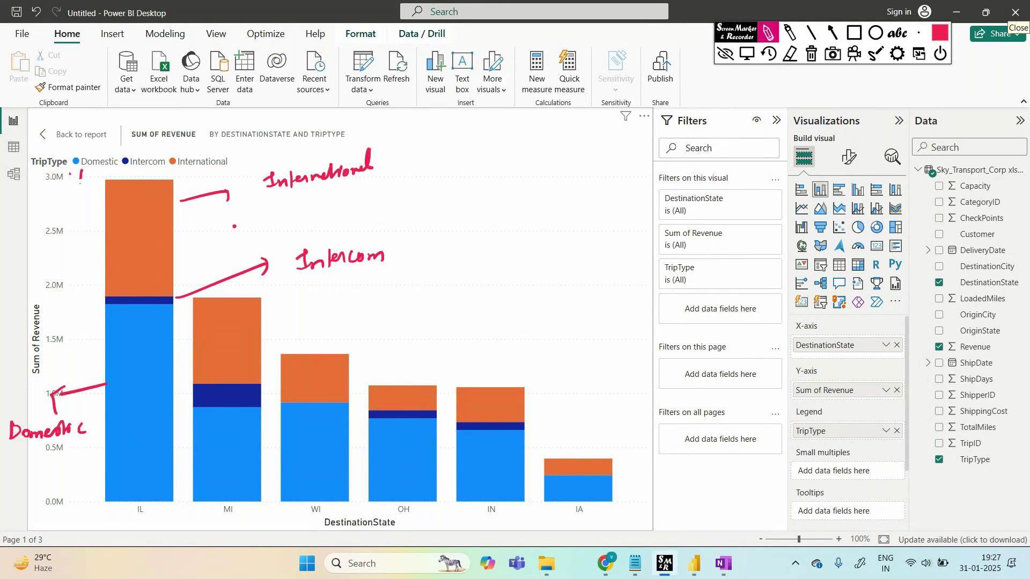
# Step: Underline the TripType legend entries, write "Destination state by sum of revenue" beside the chart, and clear all pen marks
pyautogui.moveTo(172, 173); pyautogui.dragTo(187, 173)
pyautogui.moveTo(125, 175)
pyautogui.mouseDown()
pyautogui.moveTo(136, 176)
pyautogui.moveTo(93, 175)
pyautogui.mouseUp()
pyautogui.moveTo(487, 157)
pyautogui.mouseDown()
pyautogui.moveTo(496, 171)
pyautogui.moveTo(578, 166)
pyautogui.mouseUp()
pyautogui.moveTo(514, 207); pyautogui.dragTo(560, 214)
pyautogui.moveTo(491, 251)
pyautogui.mouseDown()
pyautogui.moveTo(499, 267)
pyautogui.moveTo(536, 257)
pyautogui.moveTo(552, 270)
pyautogui.moveTo(617, 262)
pyautogui.mouseUp()
pyautogui.moveTo(522, 310)
pyautogui.mouseDown()
pyautogui.moveTo(531, 322)
pyautogui.moveTo(605, 313)
pyautogui.mouseUp()
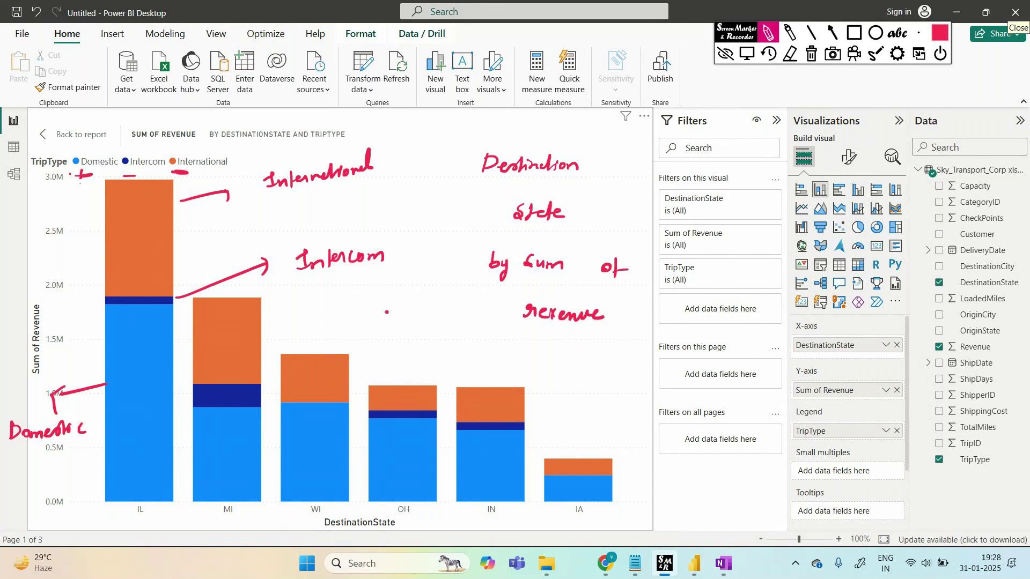
pyautogui.click(811, 54)
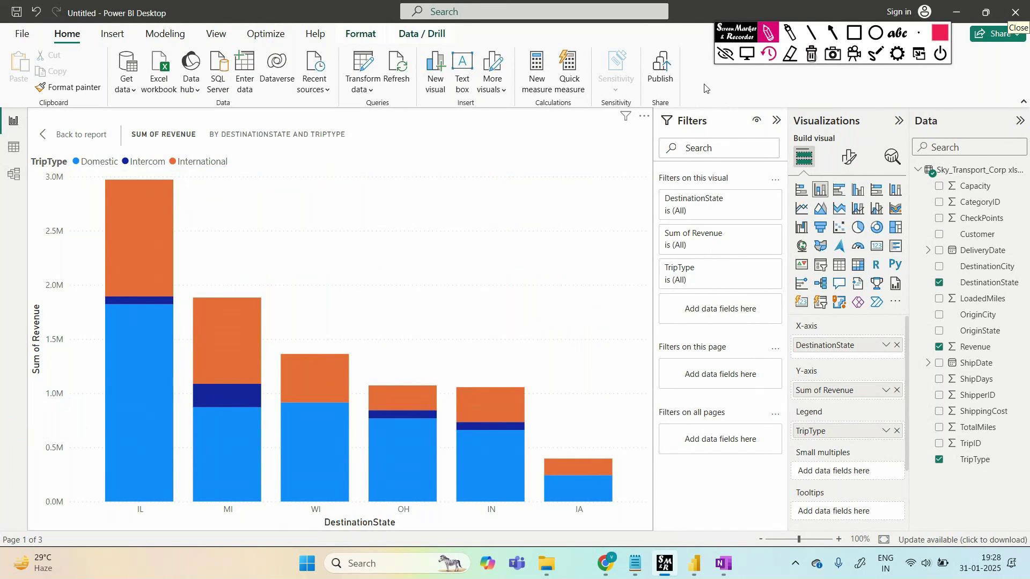
pyautogui.click(726, 54)
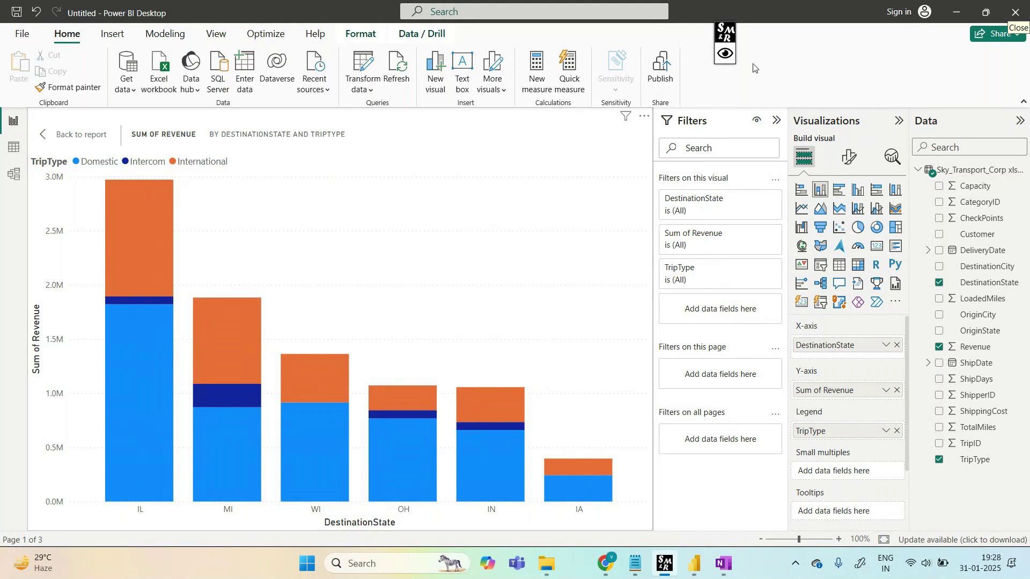
# Step: Inspect the revenue of the International, Intercom and Domestic segments in the IL column
pyautogui.moveTo(140, 261)
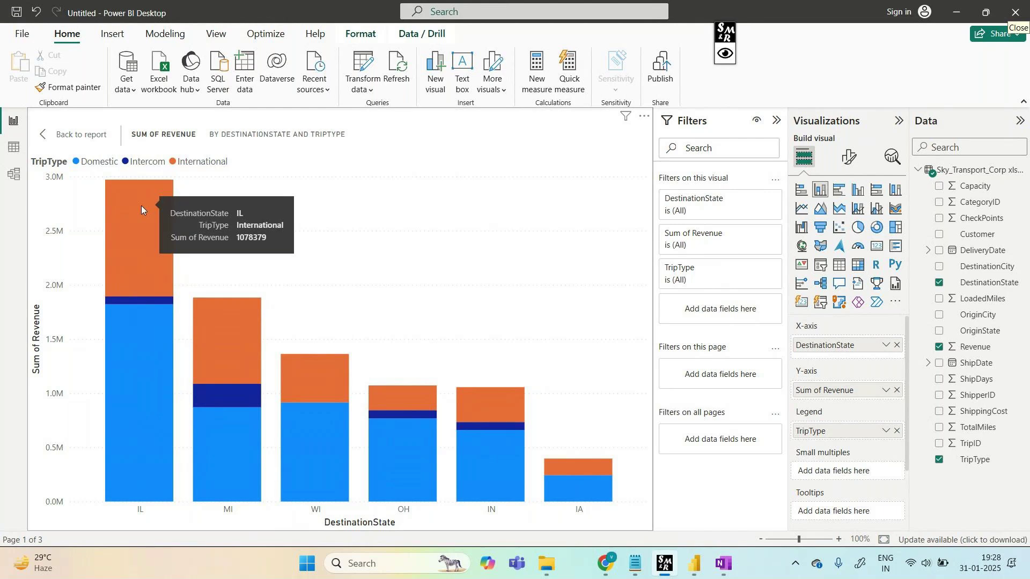
pyautogui.moveTo(152, 300)
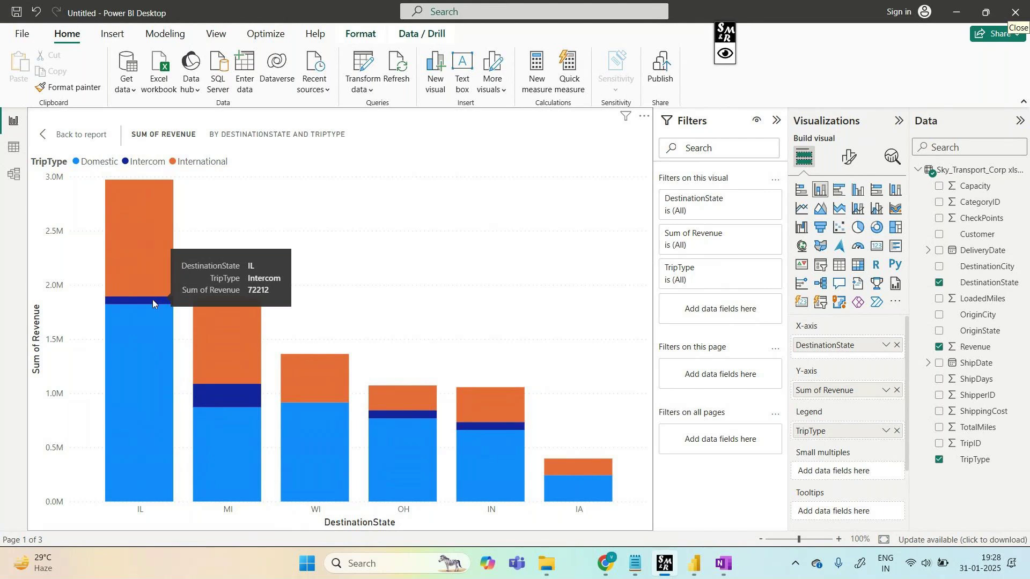
pyautogui.moveTo(146, 361)
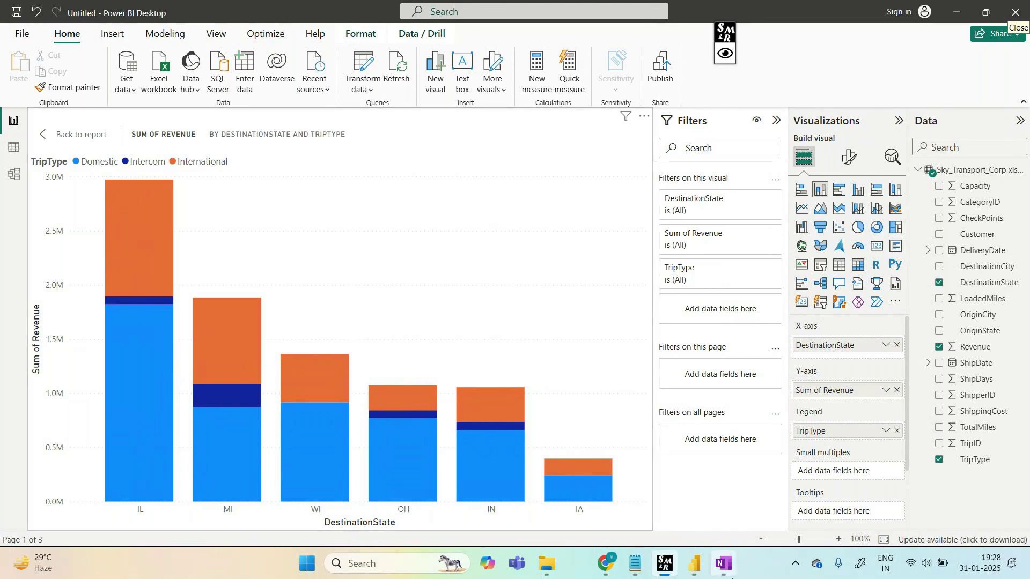
# Step: Switch to OneNote and handwrite "Legend is combination" in the blank area below the existing notes
pyautogui.click(731, 576)
pyautogui.scroll(-15, 608, 417)
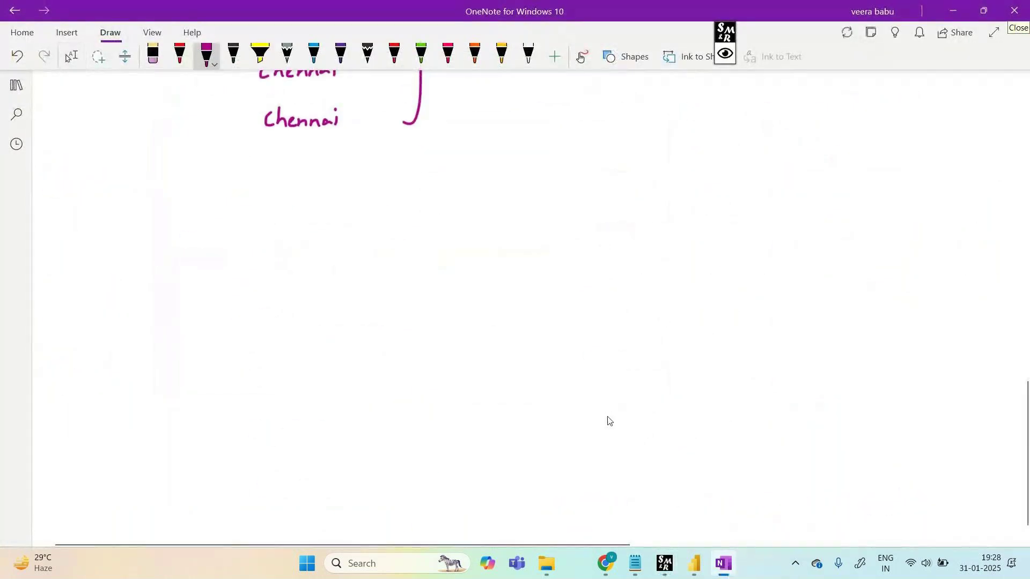
pyautogui.moveTo(119, 211)
pyautogui.mouseDown()
pyautogui.moveTo(118, 230)
pyautogui.moveTo(172, 233)
pyautogui.mouseUp()
pyautogui.moveTo(251, 219); pyautogui.dragTo(264, 236)
pyautogui.moveTo(344, 217); pyautogui.dragTo(340, 231)
pyautogui.moveTo(351, 220)
pyautogui.mouseDown()
pyautogui.moveTo(354, 229)
pyautogui.moveTo(379, 227)
pyautogui.mouseUp()
pyautogui.moveTo(382, 210)
pyautogui.mouseDown()
pyautogui.moveTo(379, 226)
pyautogui.moveTo(393, 229)
pyautogui.mouseUp()
pyautogui.moveTo(381, 225); pyautogui.dragTo(407, 229)
pyautogui.moveTo(406, 213); pyautogui.dragTo(404, 230)
pyautogui.moveTo(412, 220)
pyautogui.mouseDown()
pyautogui.moveTo(413, 229)
pyautogui.moveTo(434, 227)
pyautogui.mouseUp()
# Step: Continue the handwritten legend definition on a second line with "for the existing"
pyautogui.moveTo(401, 272); pyautogui.dragTo(395, 296)
pyautogui.moveTo(385, 290); pyautogui.dragTo(402, 288)
pyautogui.moveTo(404, 286); pyautogui.dragTo(420, 289)
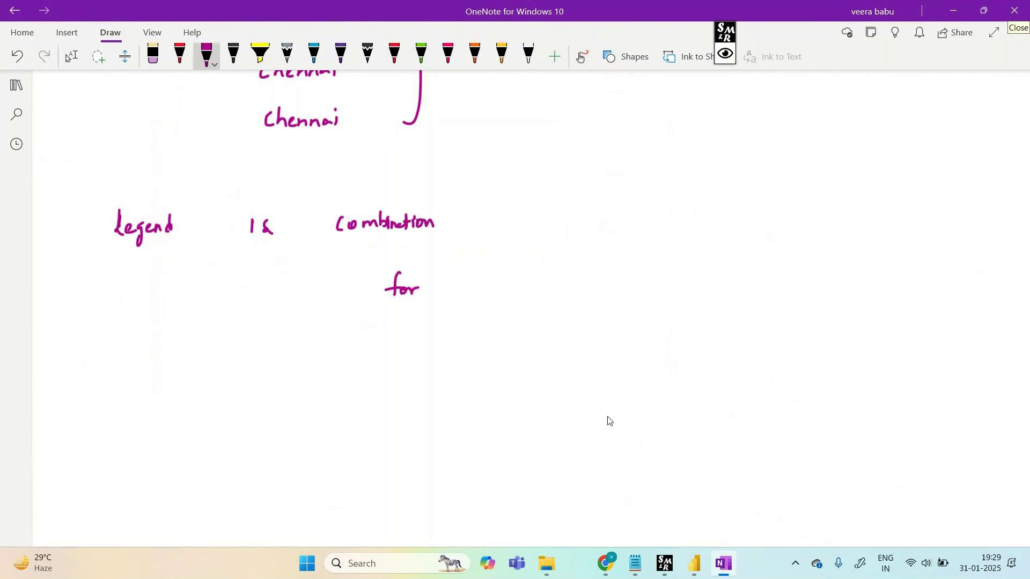
pyautogui.moveTo(499, 276)
pyautogui.mouseDown()
pyautogui.moveTo(499, 294)
pyautogui.moveTo(501, 281)
pyautogui.mouseUp()
pyautogui.moveTo(504, 273); pyautogui.dragTo(523, 293)
pyautogui.moveTo(599, 288); pyautogui.dragTo(610, 285)
pyautogui.moveTo(612, 293)
pyautogui.mouseDown()
pyautogui.moveTo(636, 284)
pyautogui.moveTo(660, 293)
pyautogui.mouseUp()
pyautogui.moveTo(659, 289)
pyautogui.mouseDown()
pyautogui.moveTo(669, 292)
pyautogui.moveTo(666, 310)
pyautogui.mouseUp()
# Step: Complete the handwritten definition with "x-axis & y-axis visual" and leave inking mode
pyautogui.moveTo(733, 279)
pyautogui.mouseDown()
pyautogui.moveTo(745, 292)
pyautogui.moveTo(762, 287)
pyautogui.mouseUp()
pyautogui.moveTo(772, 283); pyautogui.dragTo(782, 288)
pyautogui.moveTo(779, 288); pyautogui.dragTo(792, 288)
pyautogui.moveTo(802, 274)
pyautogui.mouseDown()
pyautogui.moveTo(796, 290)
pyautogui.moveTo(843, 298)
pyautogui.mouseUp()
pyautogui.moveTo(838, 284)
pyautogui.mouseDown()
pyautogui.moveTo(904, 288)
pyautogui.moveTo(897, 302)
pyautogui.mouseUp()
pyautogui.moveTo(905, 286); pyautogui.dragTo(934, 289)
pyautogui.moveTo(934, 289); pyautogui.dragTo(942, 289)
pyautogui.moveTo(946, 277); pyautogui.dragTo(958, 296)
pyautogui.moveTo(804, 335); pyautogui.dragTo(852, 345)
pyautogui.moveTo(856, 338); pyautogui.dragTo(875, 346)
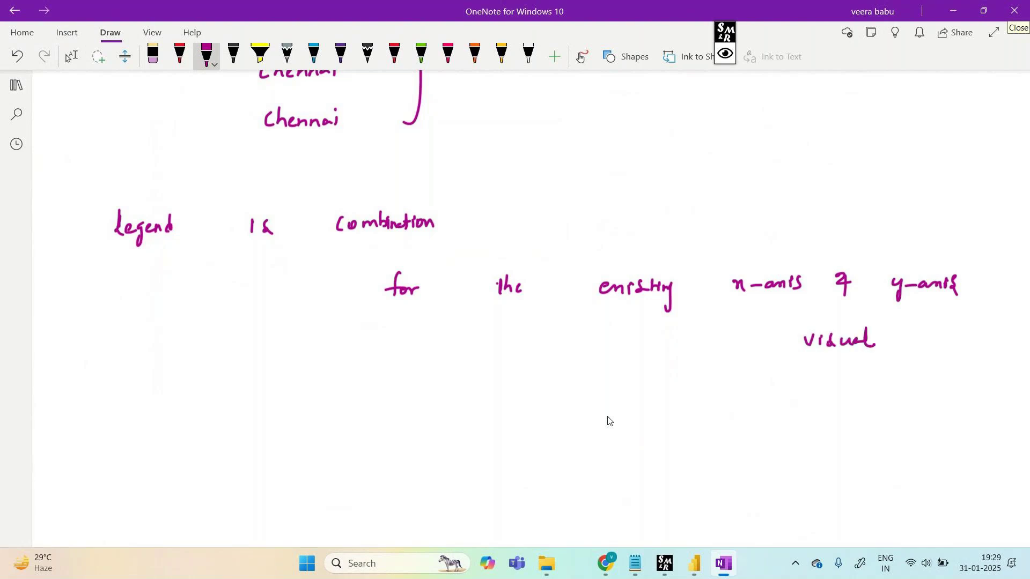
pyautogui.press('Escape')
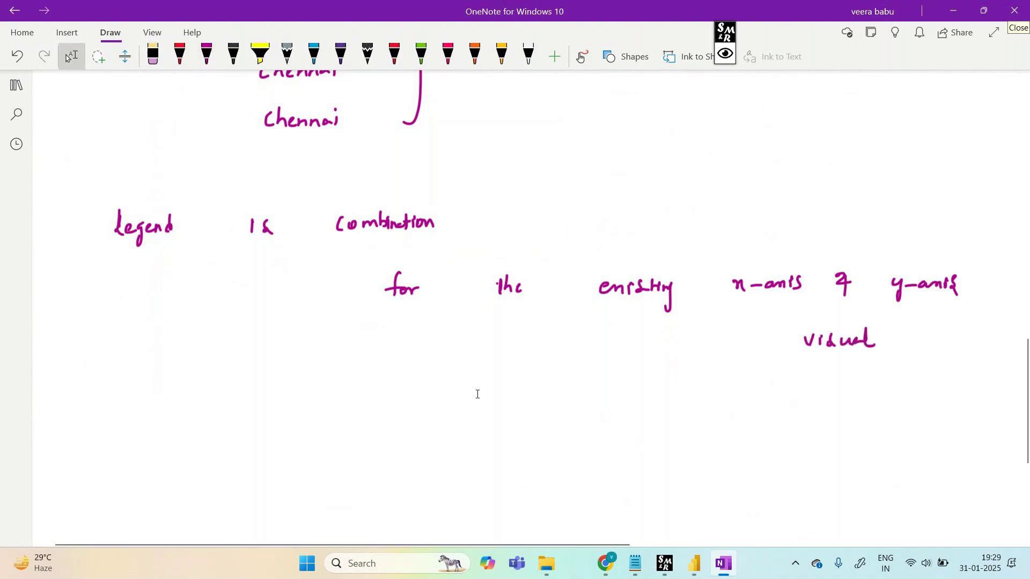
# Step: Switch to Power BI Desktop and leave the chart's focus mode to return to the report page
pyautogui.click(17, 90)
pyautogui.click(17, 90)
pyautogui.moveTo(608, 560)
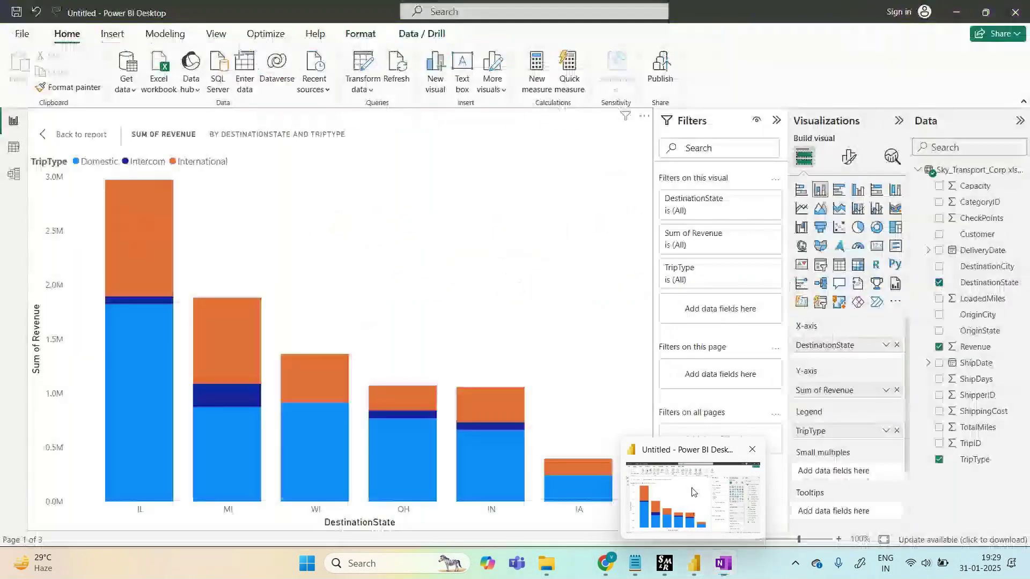
pyautogui.click(691, 492)
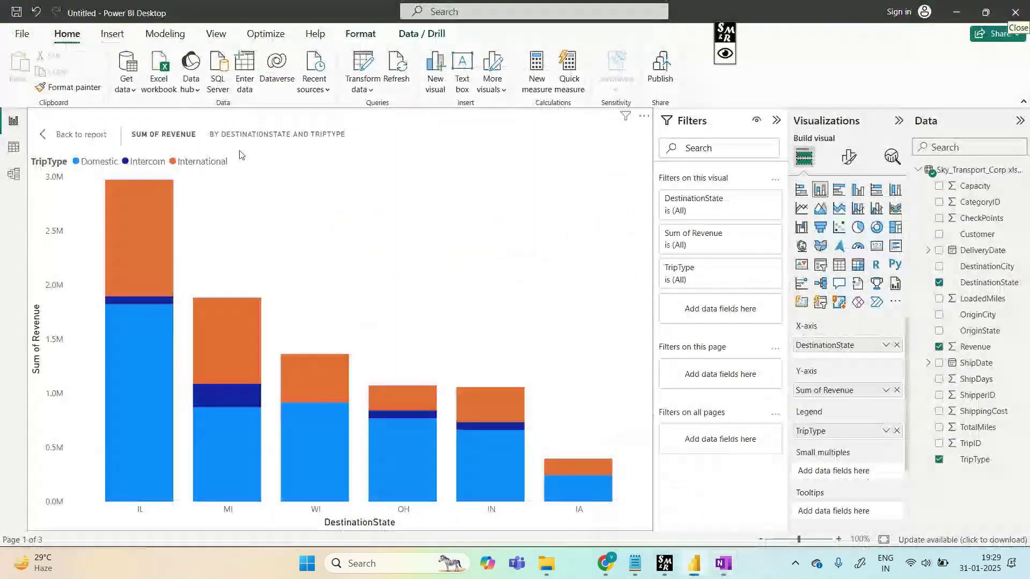
pyautogui.click(77, 138)
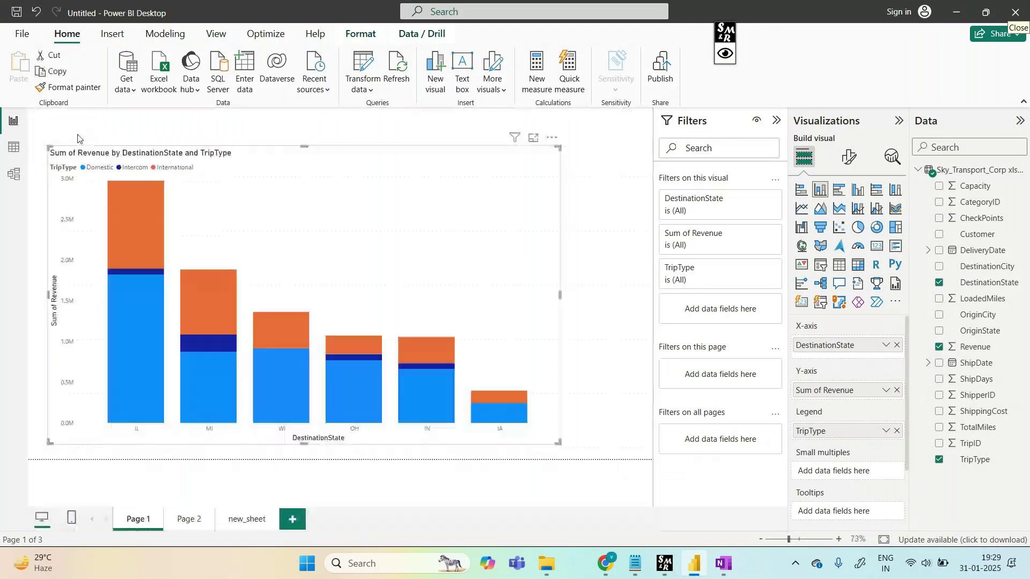
# Step: View the Page 2 and new_sheet report pages and return to Page 1
pyautogui.click(188, 519)
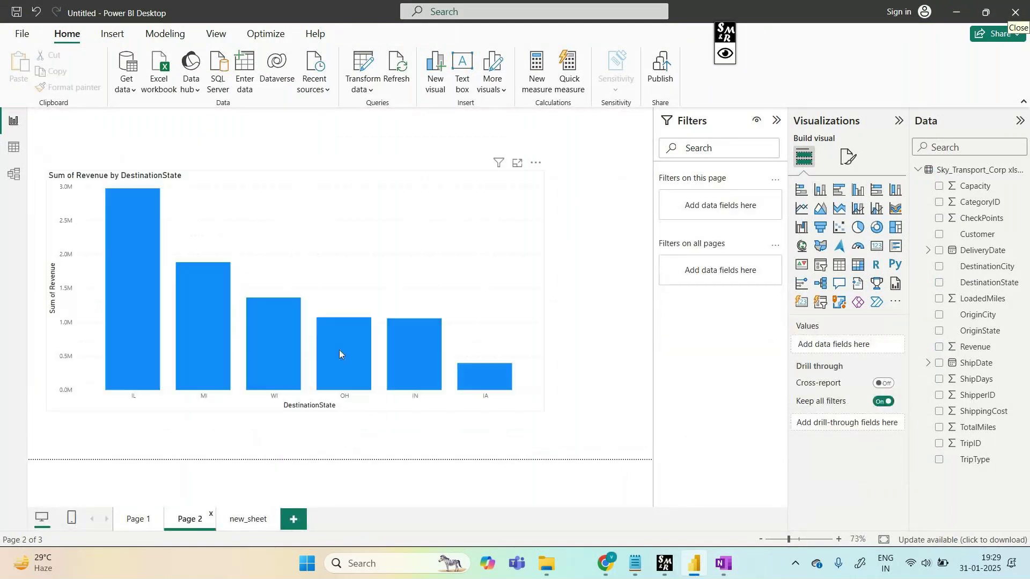
pyautogui.click(248, 520)
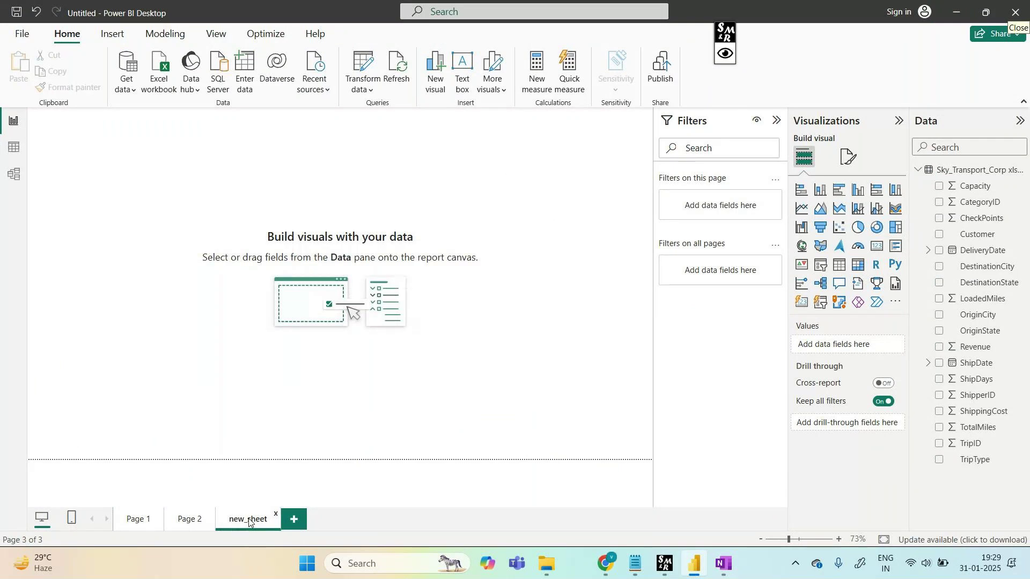
pyautogui.click(131, 521)
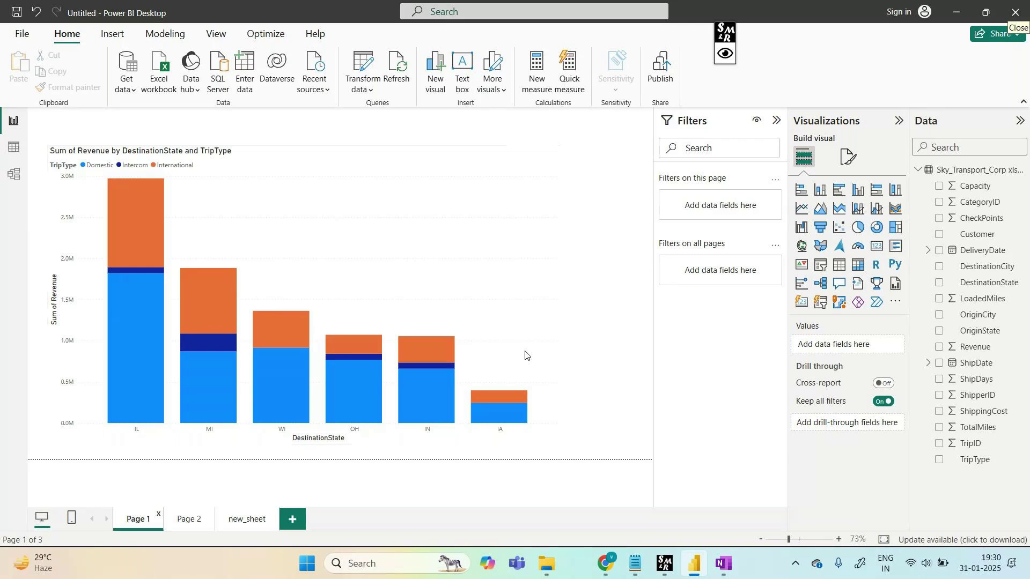
# Step: Handwrite a short pen note beside the TripType legend and dismiss the annotation
pyautogui.click(725, 54)
pyautogui.click(768, 33)
pyautogui.moveTo(206, 181); pyautogui.dragTo(265, 173)
pyautogui.click(303, 175)
pyautogui.moveTo(298, 159)
pyautogui.mouseDown()
pyautogui.moveTo(299, 181)
pyautogui.moveTo(307, 177)
pyautogui.mouseUp()
pyautogui.moveTo(294, 173); pyautogui.dragTo(352, 179)
pyautogui.moveTo(361, 172); pyautogui.dragTo(361, 171)
pyautogui.moveTo(327, 164)
pyautogui.mouseDown()
pyautogui.moveTo(323, 181)
pyautogui.moveTo(353, 171)
pyautogui.mouseUp()
pyautogui.moveTo(363, 177); pyautogui.dragTo(395, 180)
pyautogui.click(724, 53)
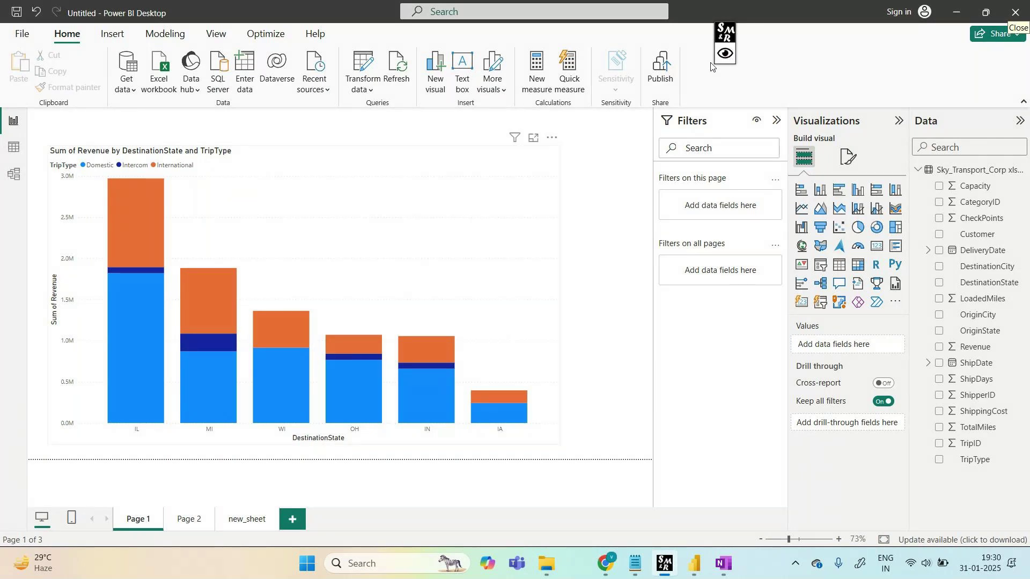
pyautogui.click(725, 54)
pyautogui.click(768, 34)
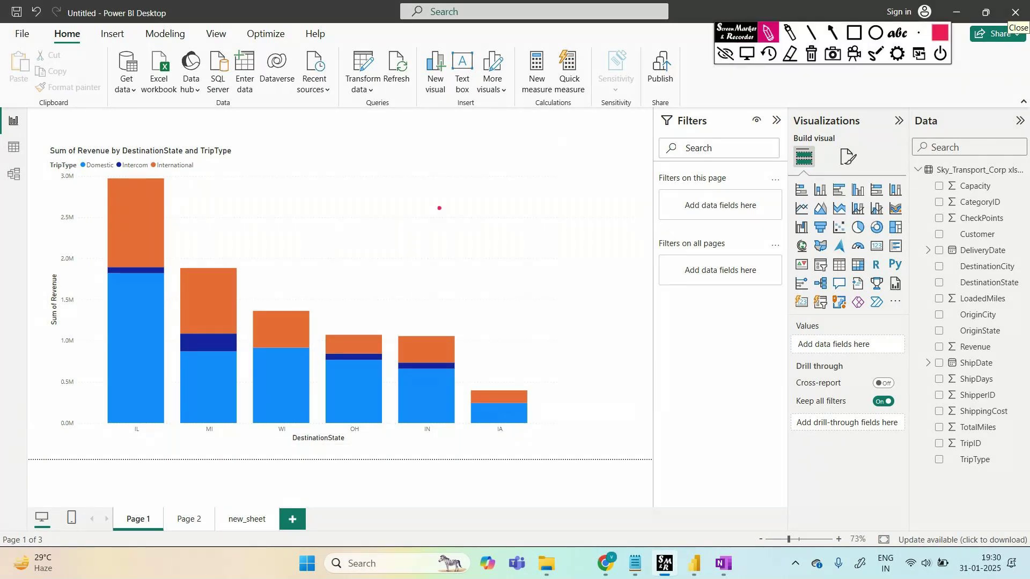
pyautogui.click(724, 54)
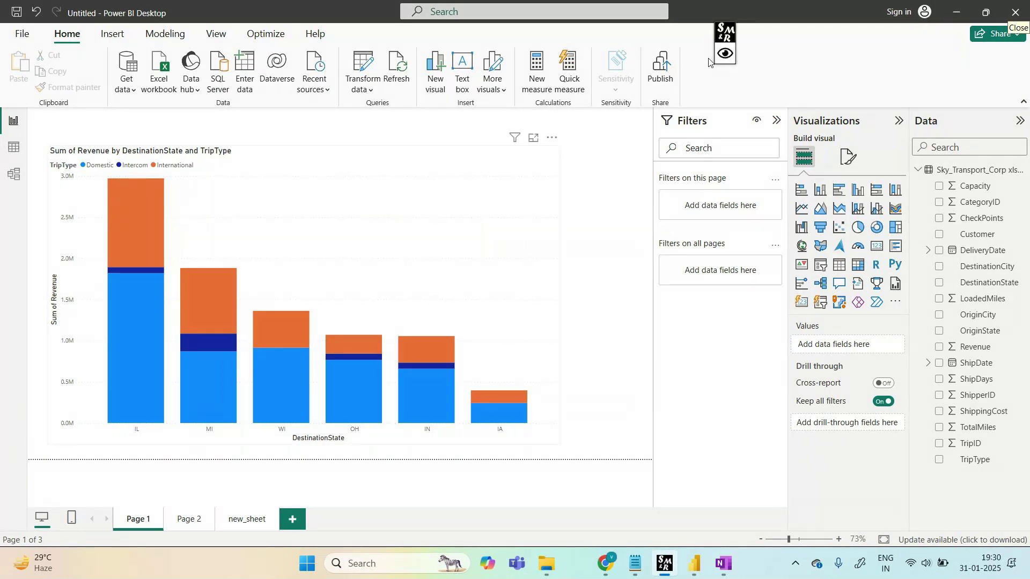
# Step: Sort the stacked column chart on Page 1 by Sum of Revenue in ascending order
pyautogui.click(551, 137)
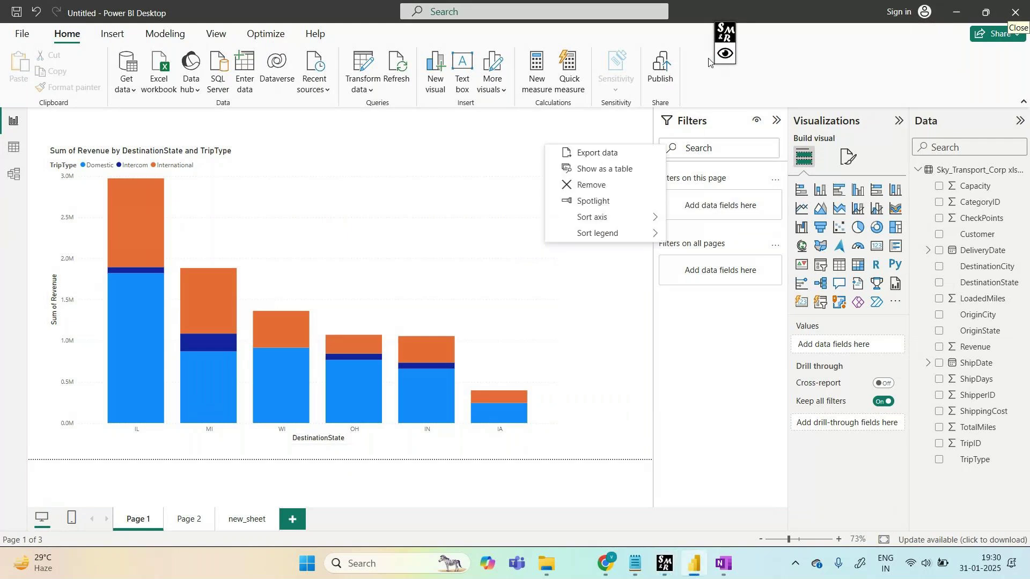
pyautogui.moveTo(656, 220)
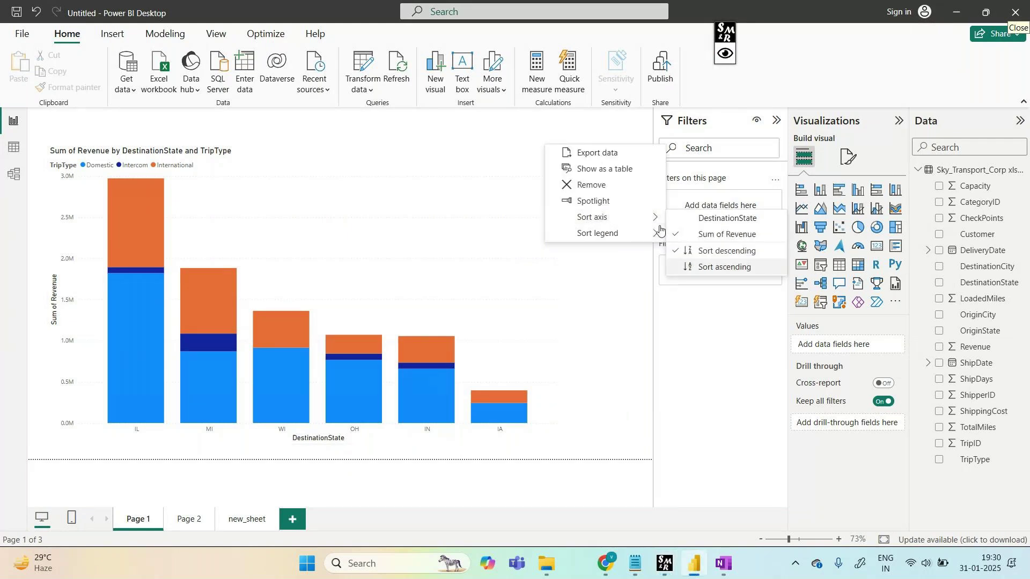
pyautogui.press('Return')
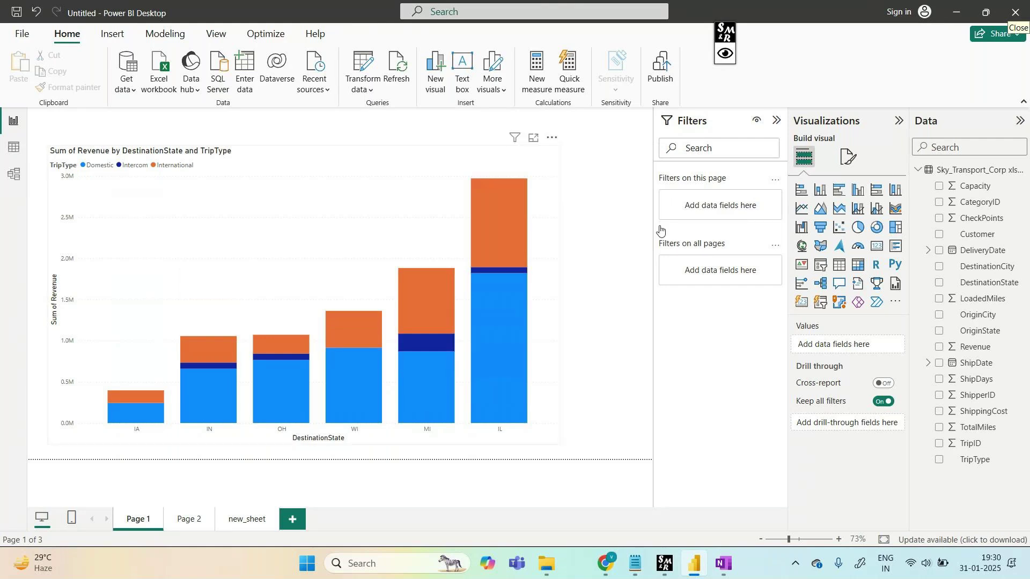
# Step: Make a pen mark near the upper-right corner of the stacked column chart and clear the annotation
pyautogui.click(725, 56)
pyautogui.click(768, 32)
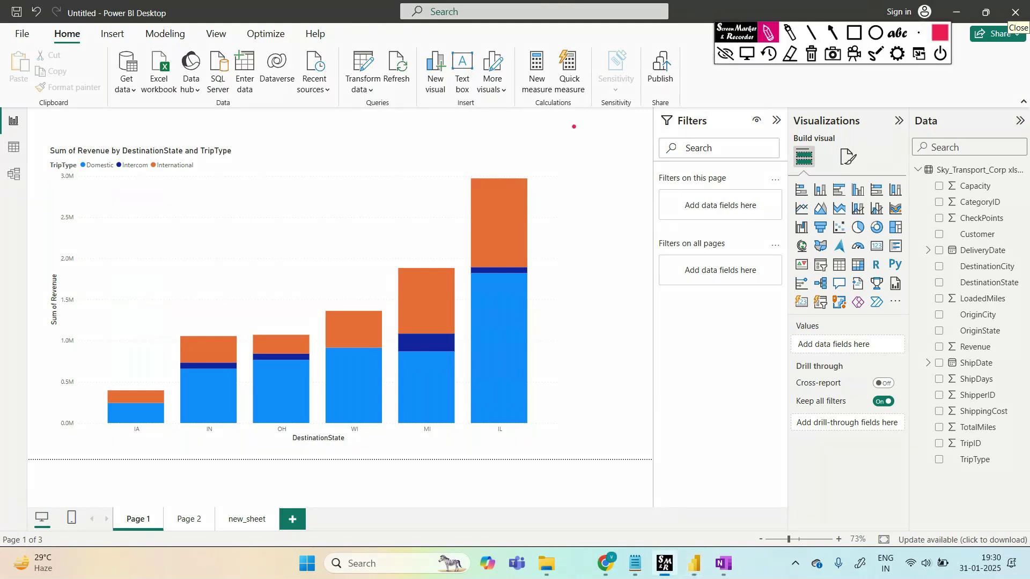
pyautogui.moveTo(538, 145)
pyautogui.mouseDown()
pyautogui.moveTo(568, 146)
pyautogui.moveTo(538, 145)
pyautogui.mouseUp()
pyautogui.click(811, 54)
pyautogui.click(725, 54)
# Step: Sort the stacked column chart's axis by Sum of Revenue in descending order
pyautogui.click(551, 137)
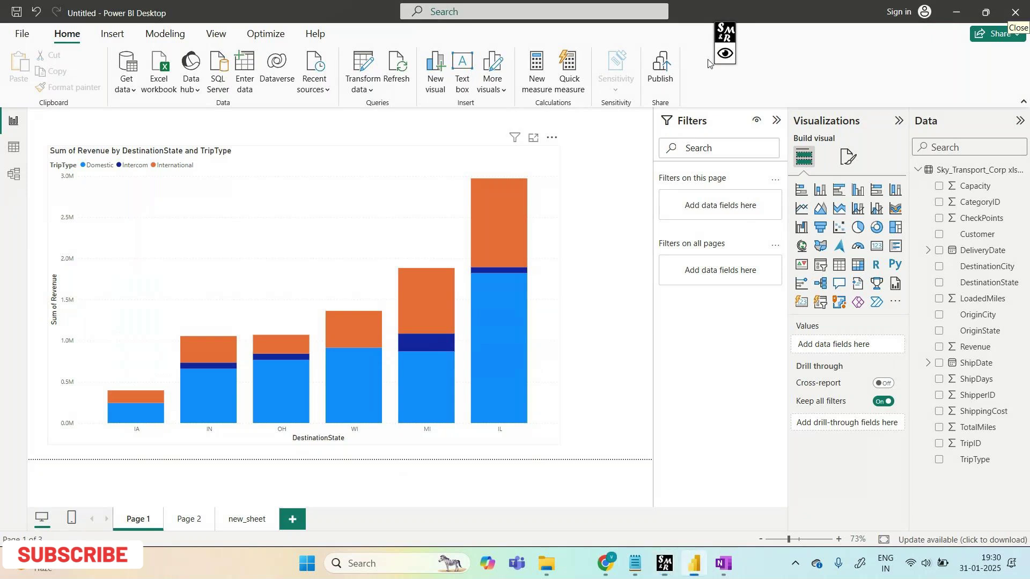
pyautogui.moveTo(591, 217)
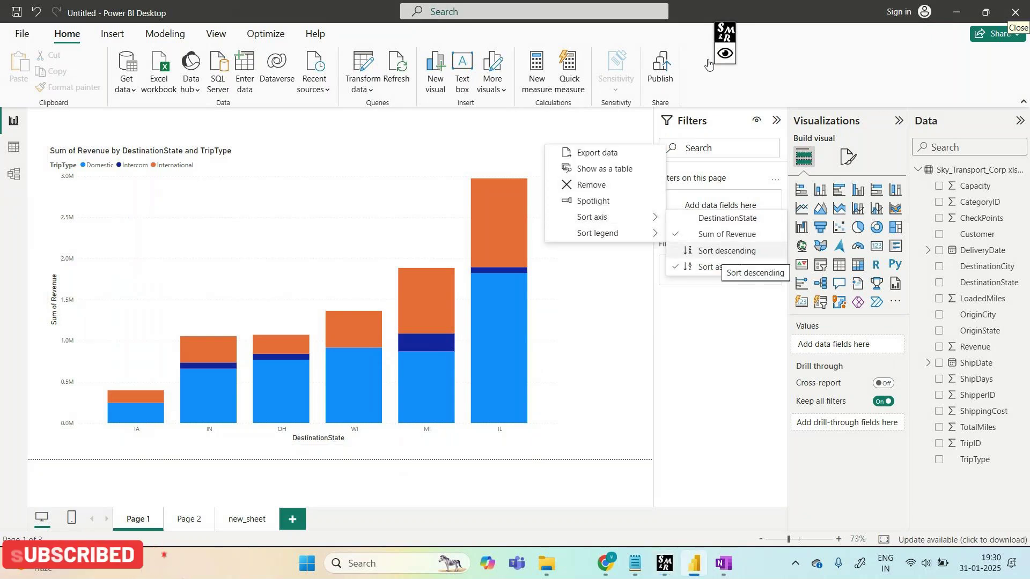
pyautogui.click(726, 251)
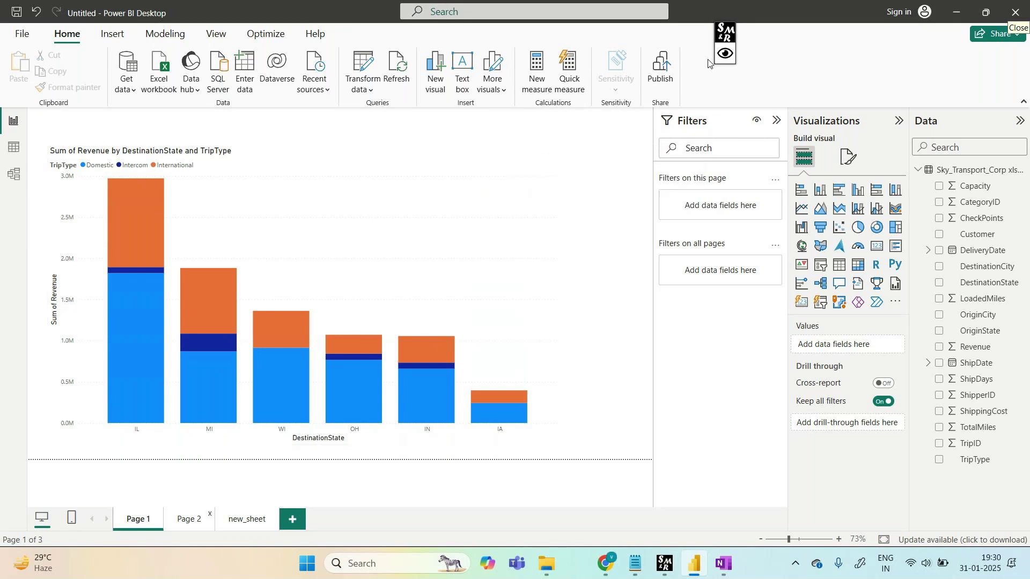
# Step: Add a clustered column chart to the new_sheet page, move it down the canvas and enlarge it
pyautogui.click(189, 519)
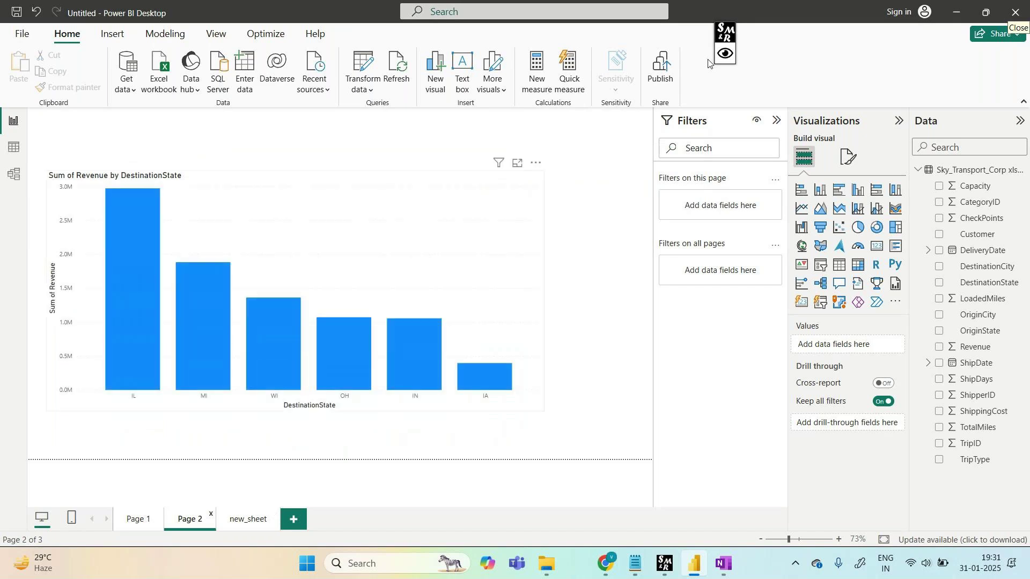
pyautogui.click(247, 519)
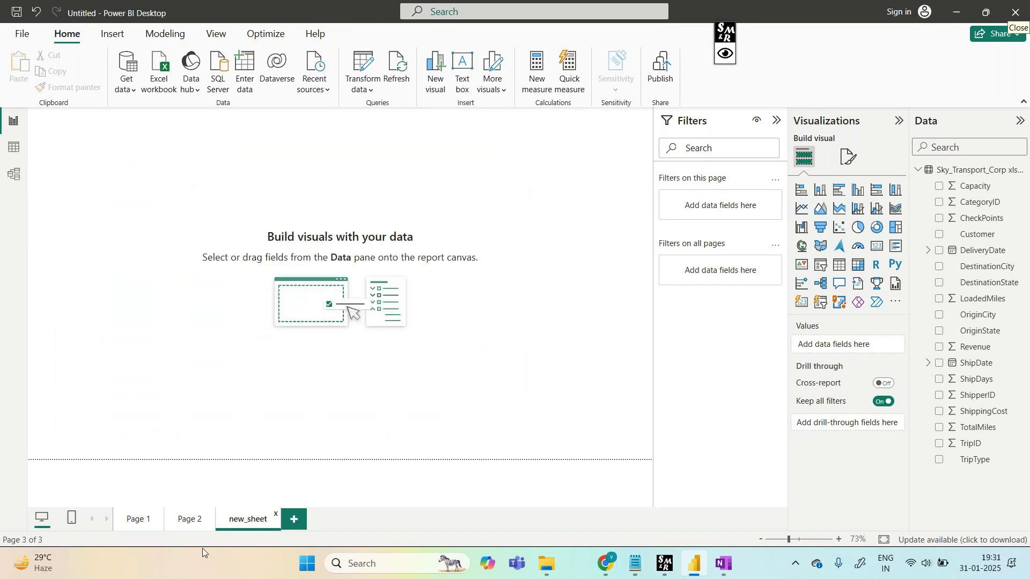
pyautogui.click(857, 190)
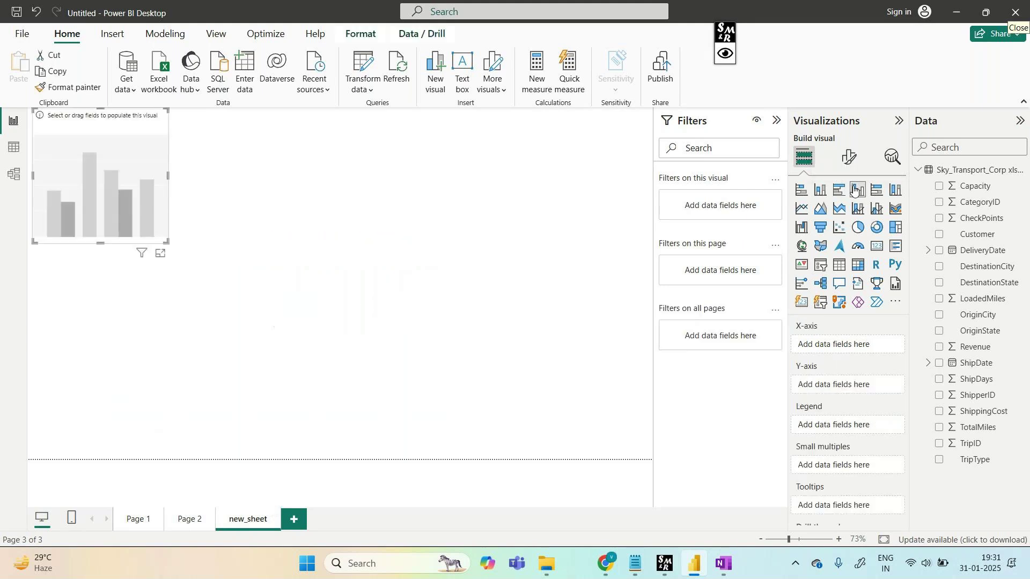
pyautogui.moveTo(135, 142); pyautogui.dragTo(181, 273)
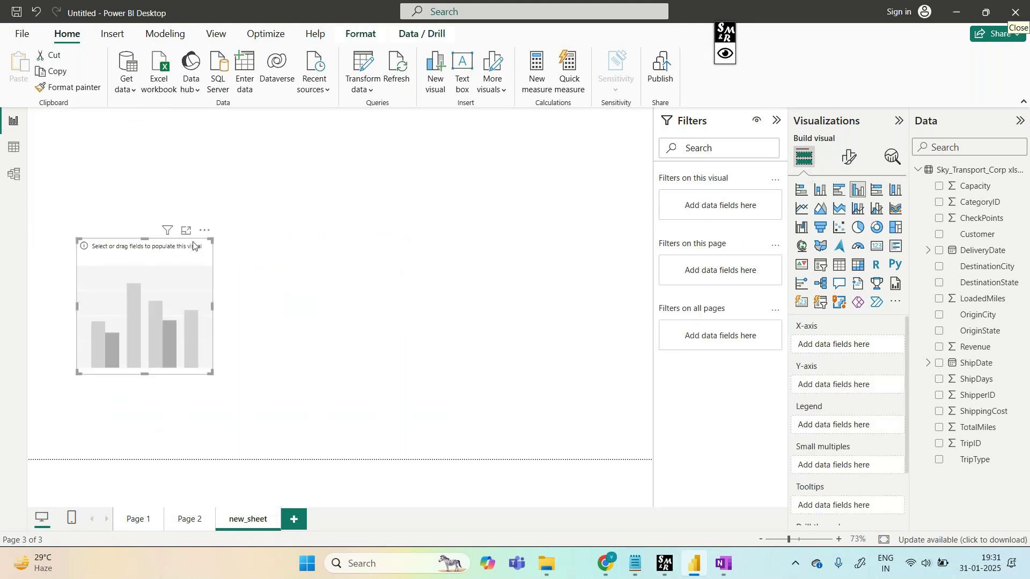
pyautogui.moveTo(213, 242); pyautogui.dragTo(482, 144)
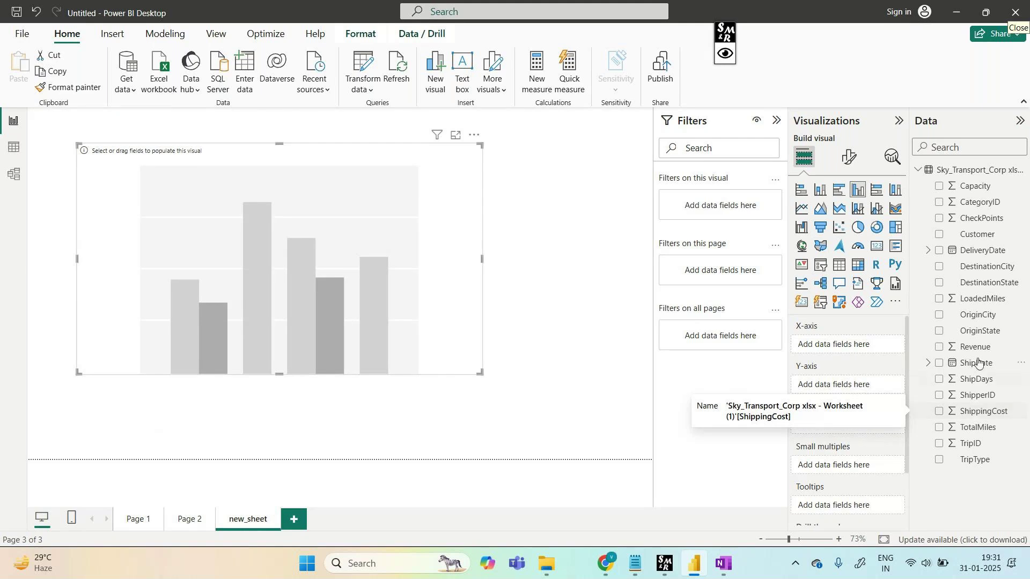
# Step: Assign OriginState to the new chart's X-axis and ShippingCost to its Y-axis
pyautogui.moveTo(982, 330); pyautogui.dragTo(869, 349)
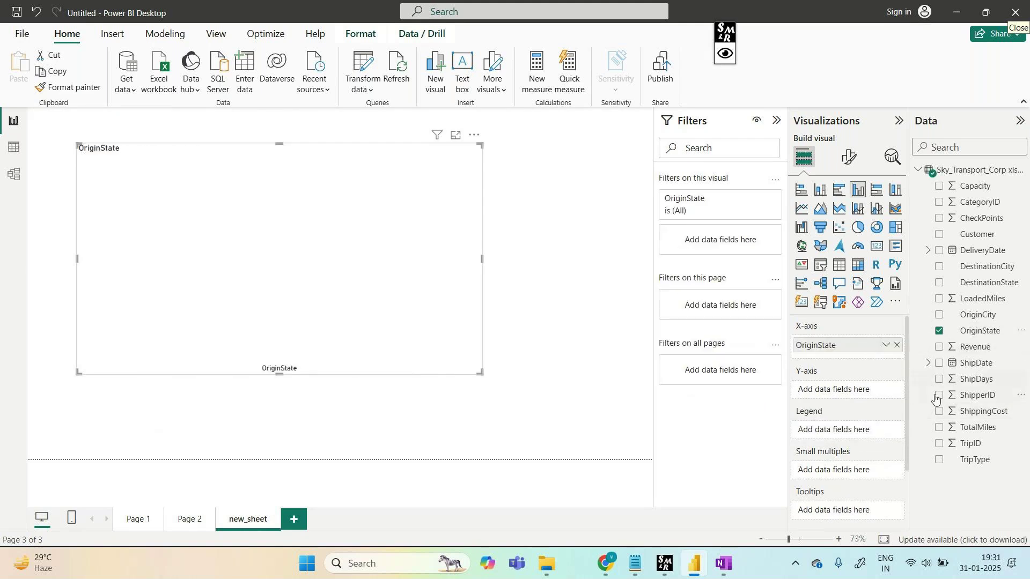
pyautogui.moveTo(965, 411); pyautogui.dragTo(841, 392)
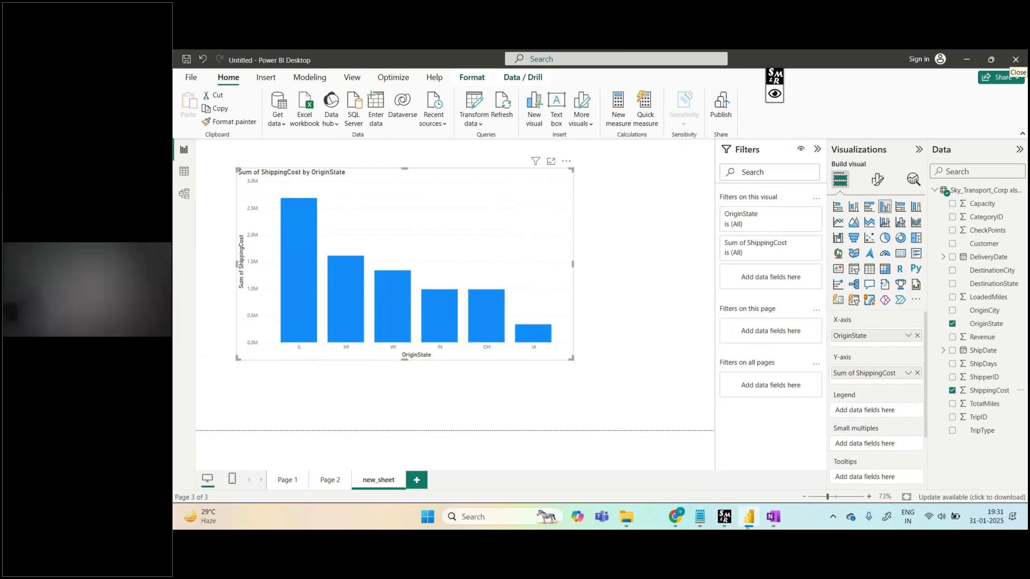
# Step: In the table view, examine the distinct values of the OriginState and ShippingCost columns
pyautogui.moveTo(694, 564)
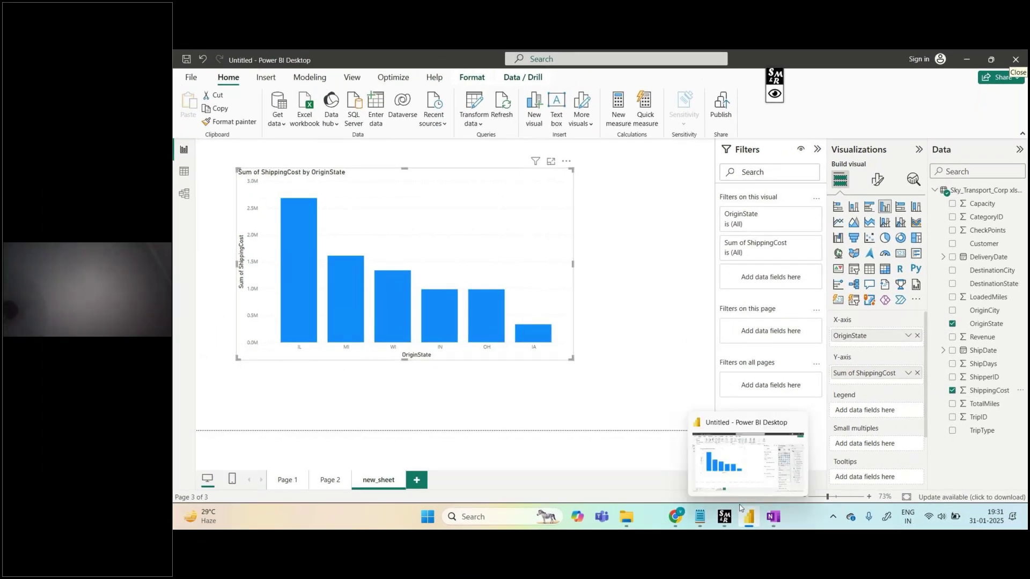
pyautogui.click(184, 171)
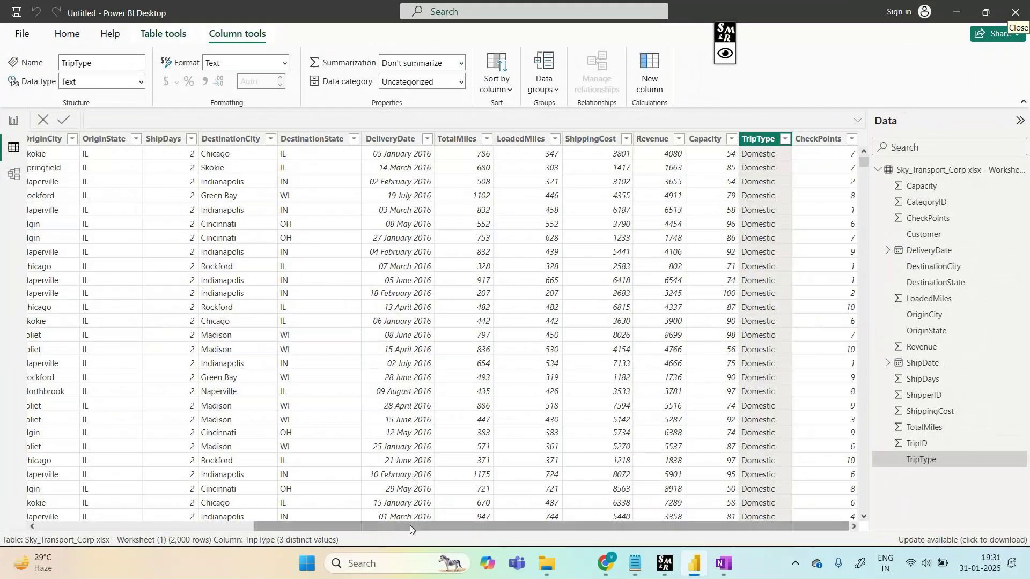
pyautogui.moveTo(409, 525); pyautogui.dragTo(229, 534)
pyautogui.click(370, 139)
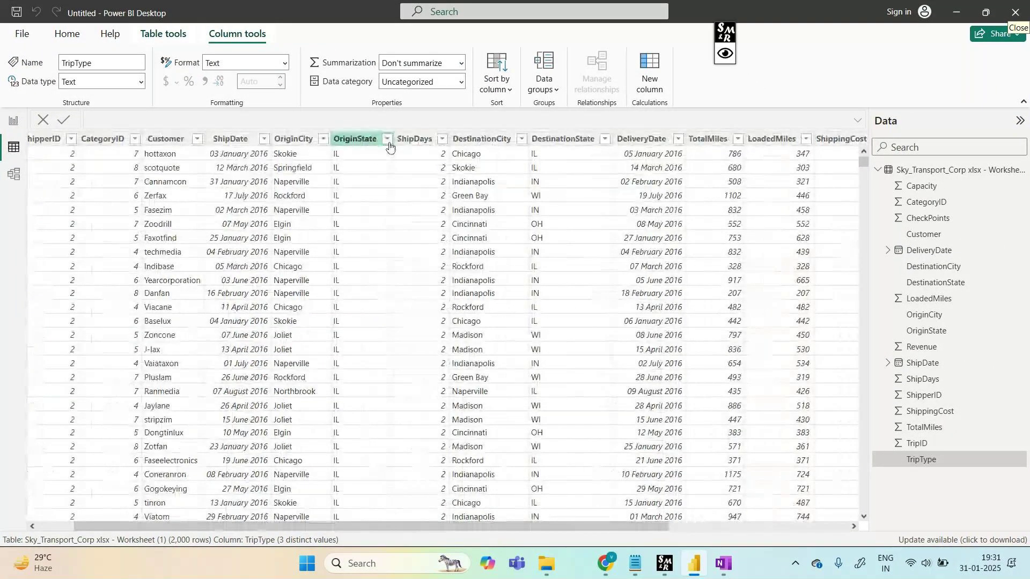
pyautogui.click(387, 139)
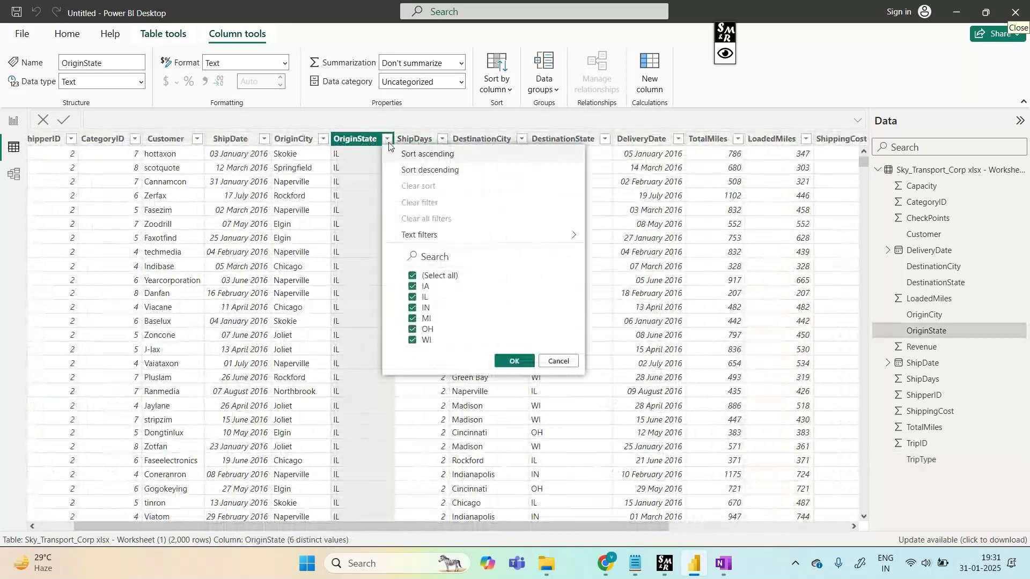
pyautogui.click(517, 363)
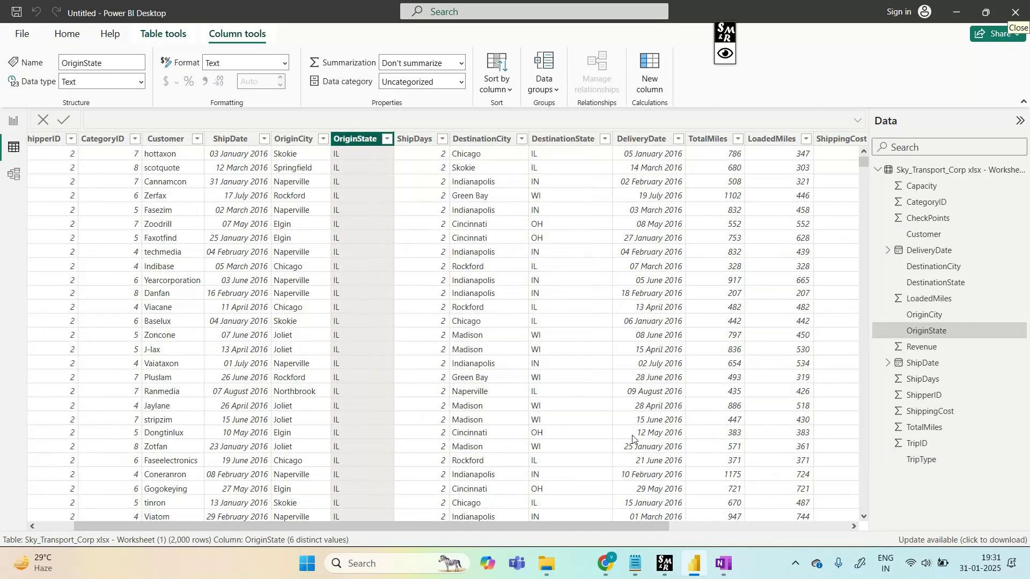
pyautogui.hscroll(5, 607, 454)
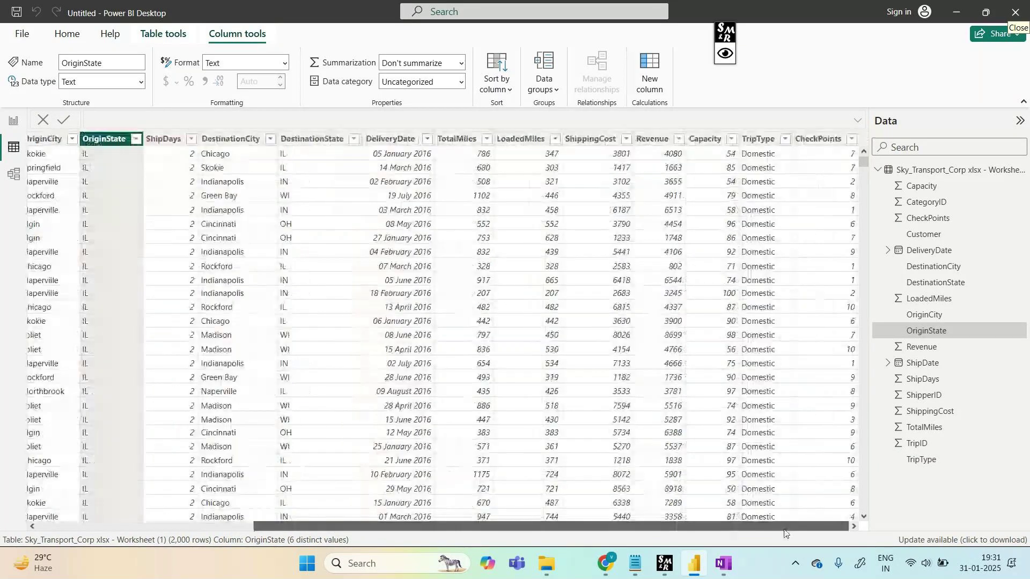
pyautogui.click(625, 143)
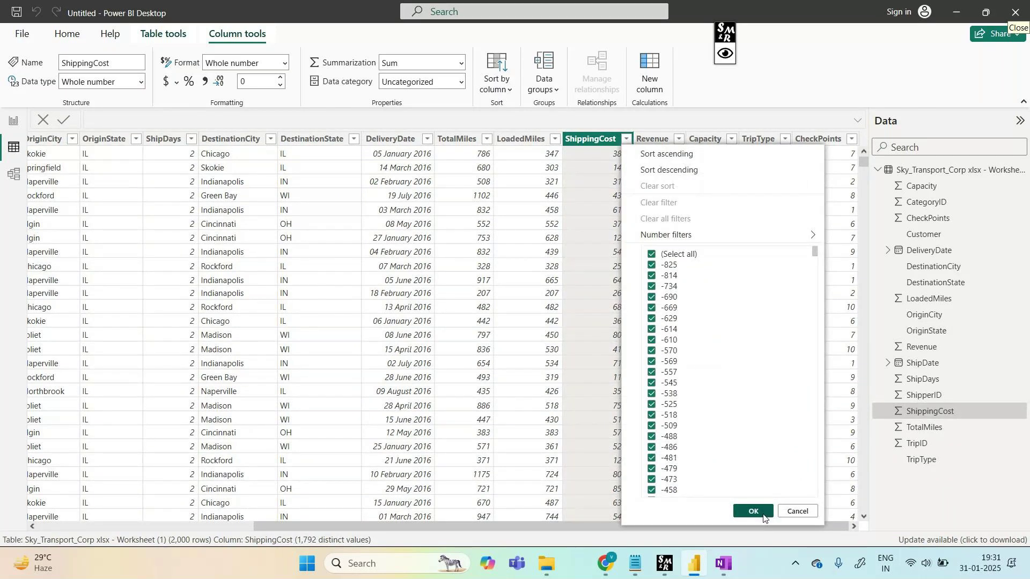
pyautogui.click(763, 516)
# Step: Handwrite "Origin state & shipping cost" over the data table with the pen and dismiss the annotation
pyautogui.click(723, 53)
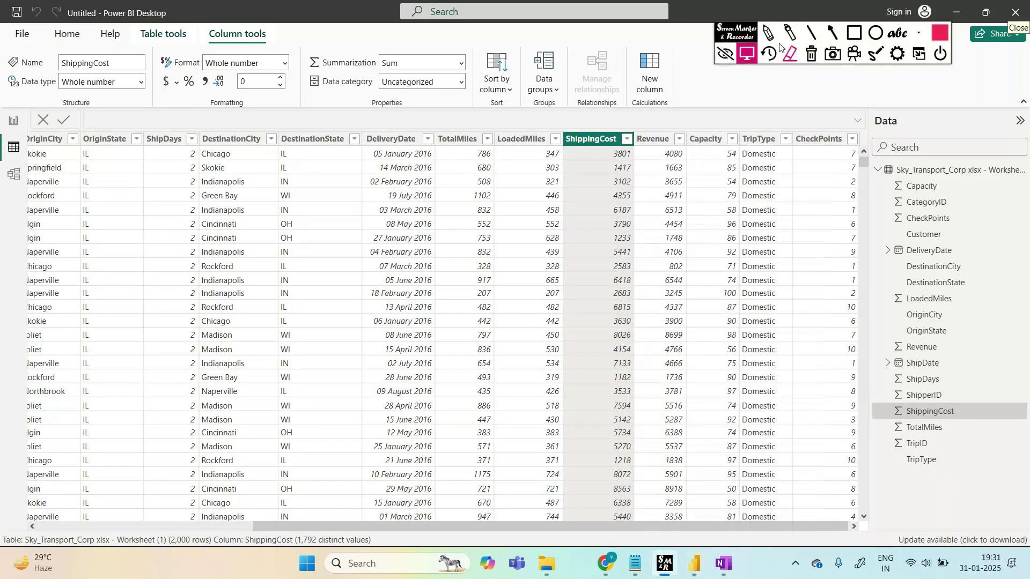
pyautogui.click(768, 33)
pyautogui.moveTo(324, 235); pyautogui.dragTo(369, 231)
pyautogui.moveTo(407, 222)
pyautogui.mouseDown()
pyautogui.moveTo(416, 236)
pyautogui.moveTo(448, 236)
pyautogui.mouseUp()
pyautogui.moveTo(328, 289)
pyautogui.mouseDown()
pyautogui.moveTo(330, 321)
pyautogui.moveTo(308, 361)
pyautogui.mouseUp()
pyautogui.moveTo(313, 362)
pyautogui.mouseDown()
pyautogui.moveTo(315, 348)
pyautogui.moveTo(361, 359)
pyautogui.moveTo(370, 365)
pyautogui.moveTo(365, 380)
pyautogui.mouseUp()
pyautogui.moveTo(409, 349)
pyautogui.mouseDown()
pyautogui.moveTo(403, 363)
pyautogui.moveTo(424, 364)
pyautogui.mouseUp()
pyautogui.moveTo(419, 355); pyautogui.dragTo(440, 350)
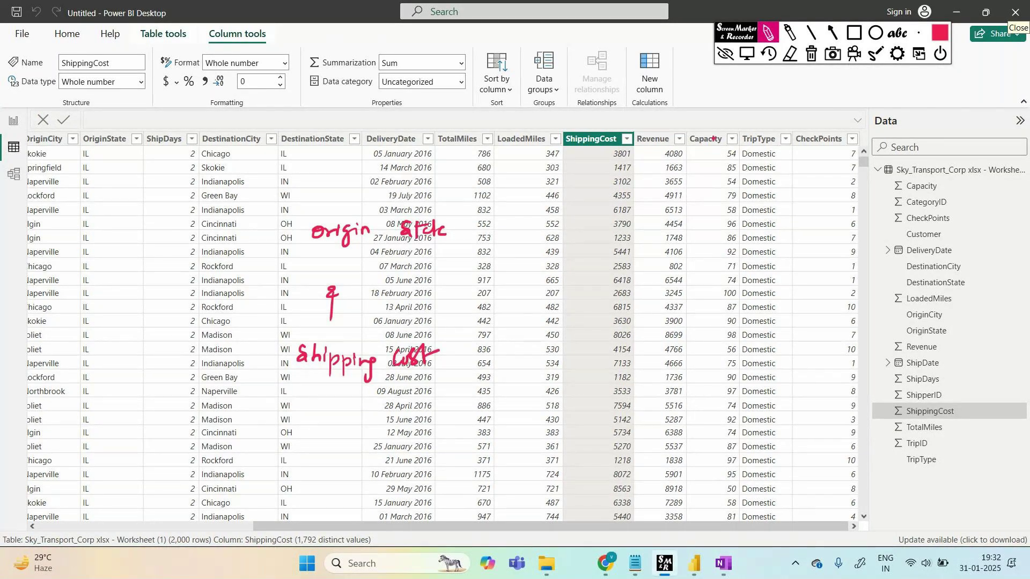
pyautogui.click(725, 53)
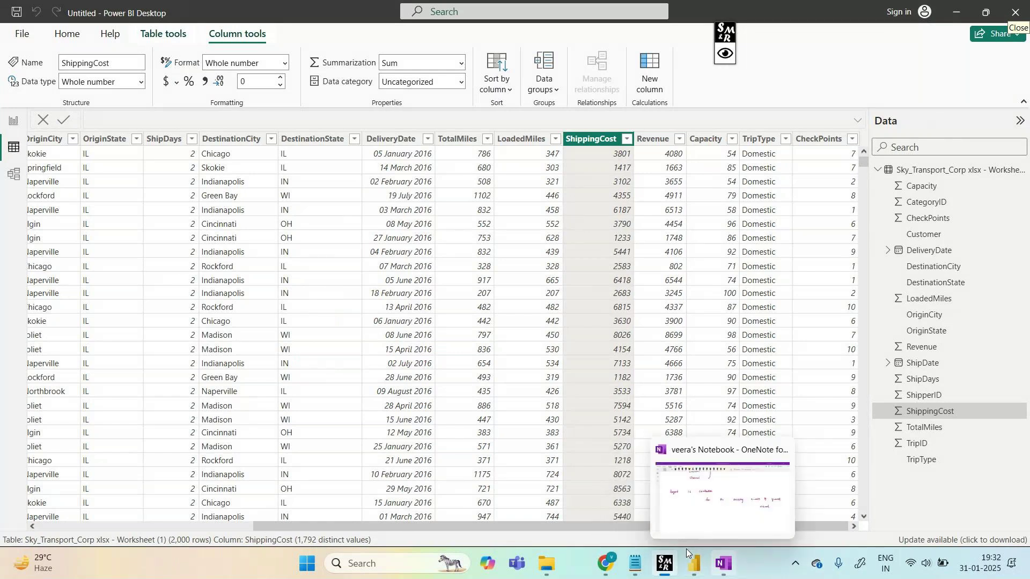
# Step: Return to the report view and look at the chart on Page 2
pyautogui.click(693, 563)
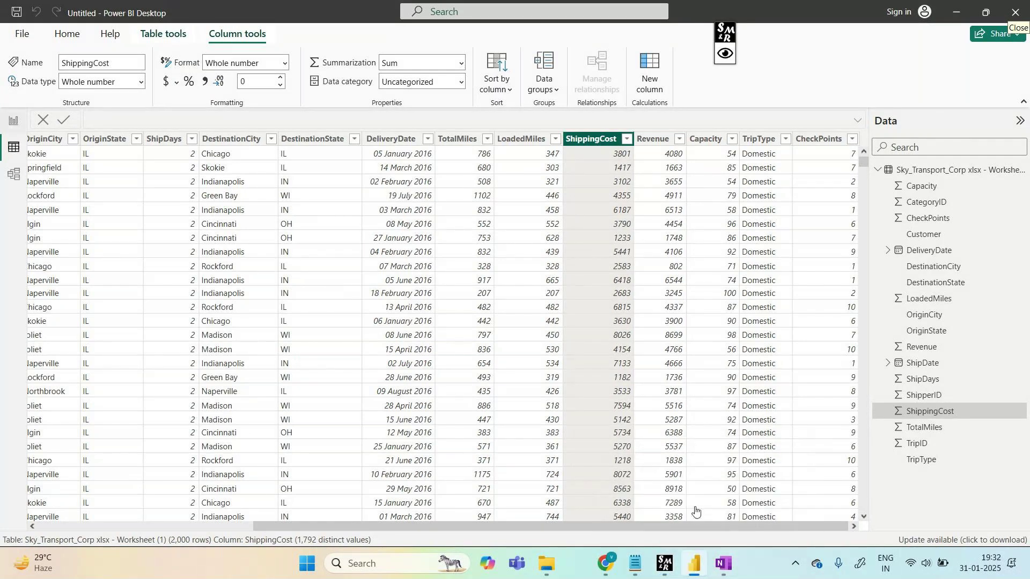
pyautogui.click(14, 121)
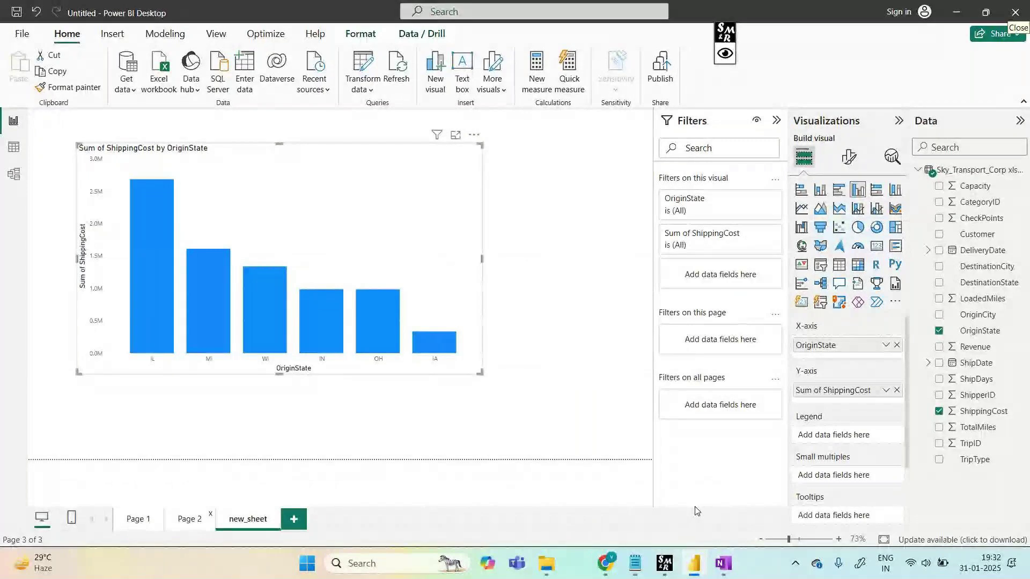
pyautogui.click(189, 519)
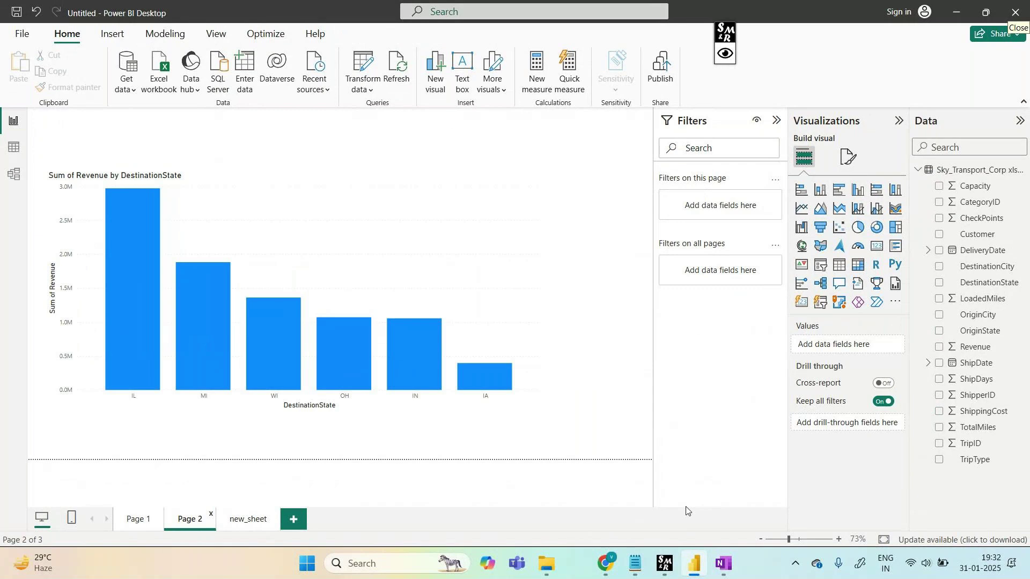
# Step: Rename the Page 1 report page as stacked_column_chart
pyautogui.click(139, 520)
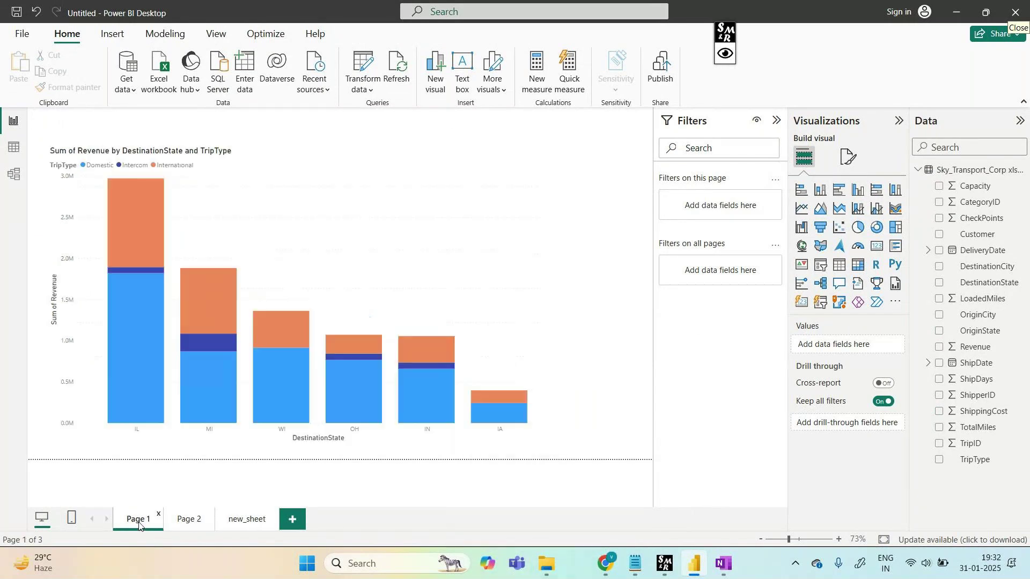
pyautogui.rightClick(138, 521)
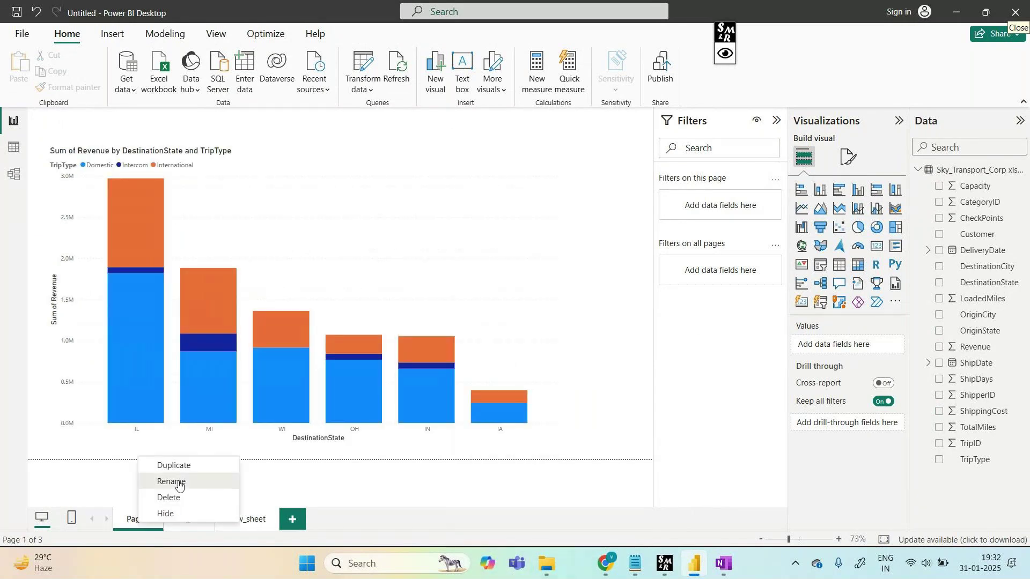
pyautogui.click(174, 483)
pyautogui.press('BackSpace')
pyautogui.write('sta')
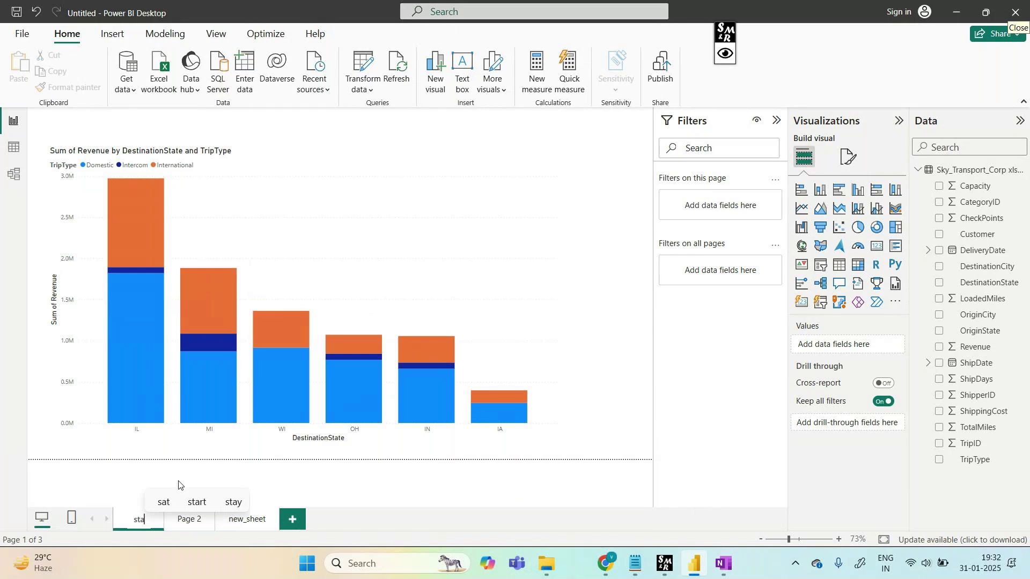
pyautogui.write('cked column')
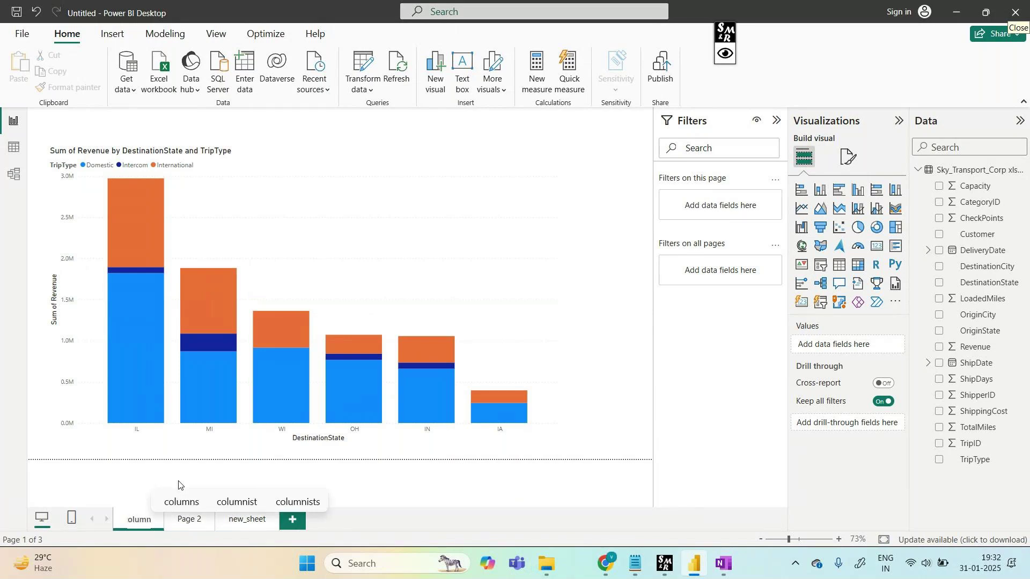
pyautogui.write('_chart')
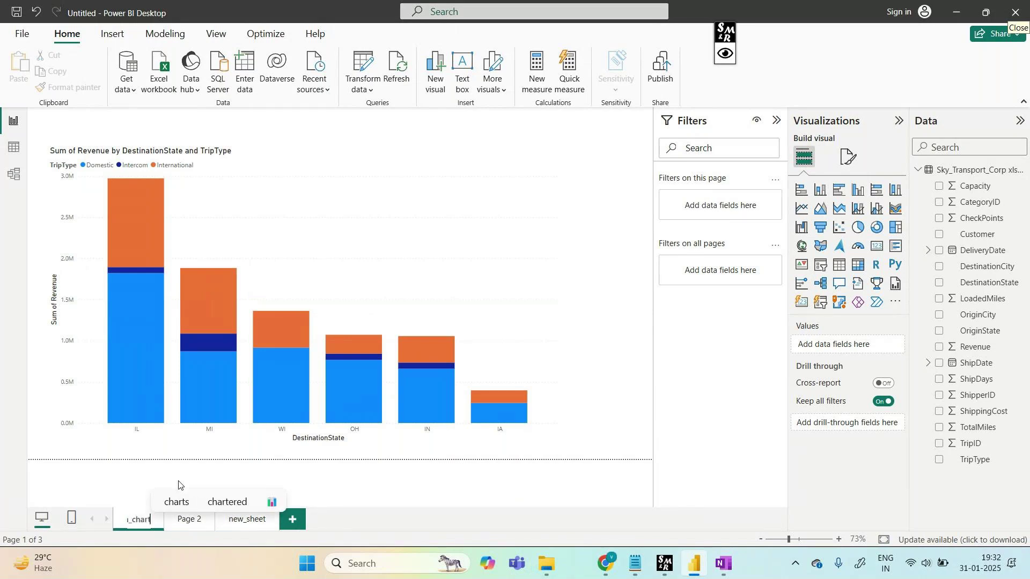
# Step: Switch to the GoTo Meeting window, toggle the microphone off and on, and return to Power BI Desktop
pyautogui.moveTo(607, 561)
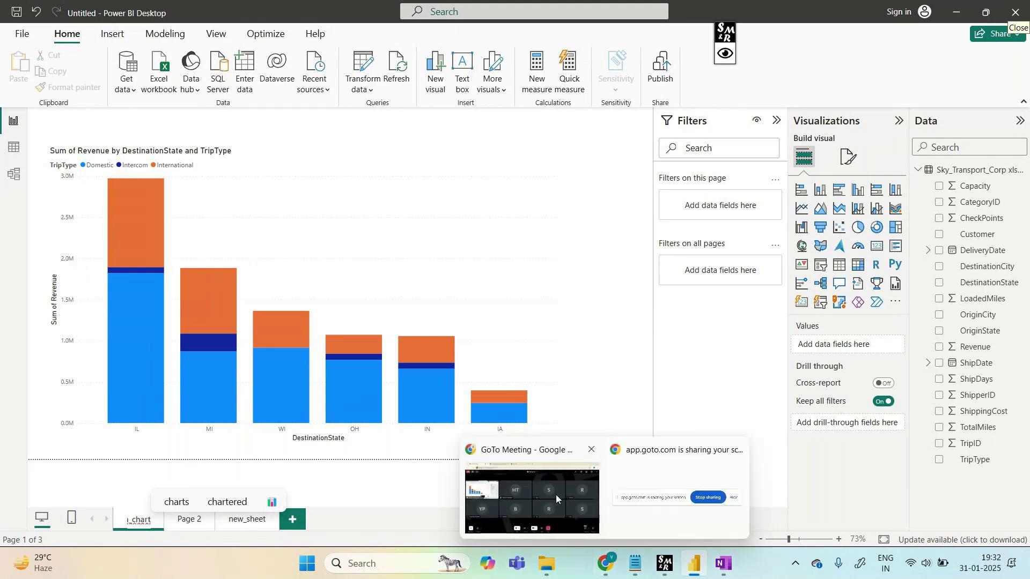
pyautogui.click(555, 494)
pyautogui.click(385, 509)
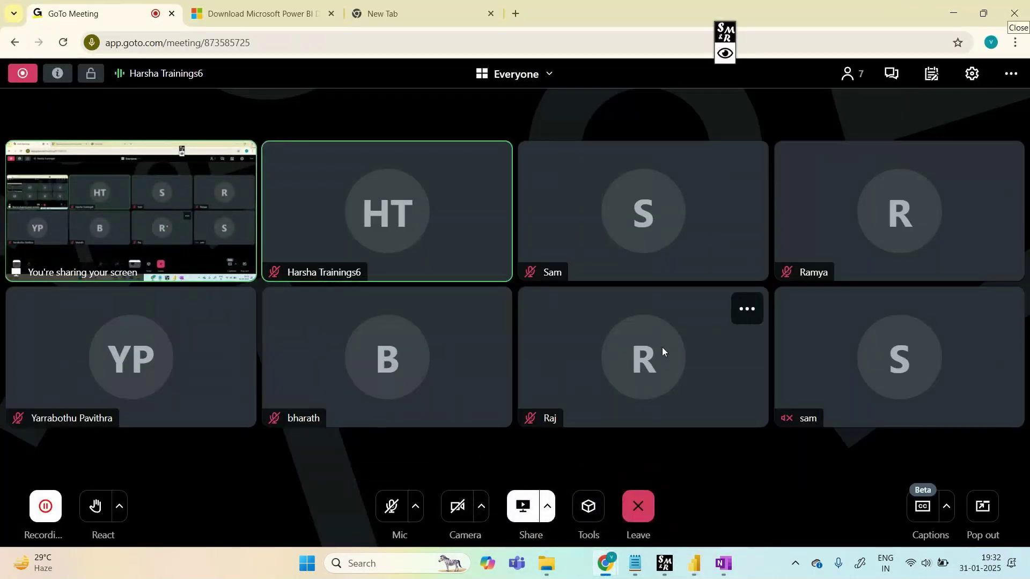
pyautogui.click(386, 509)
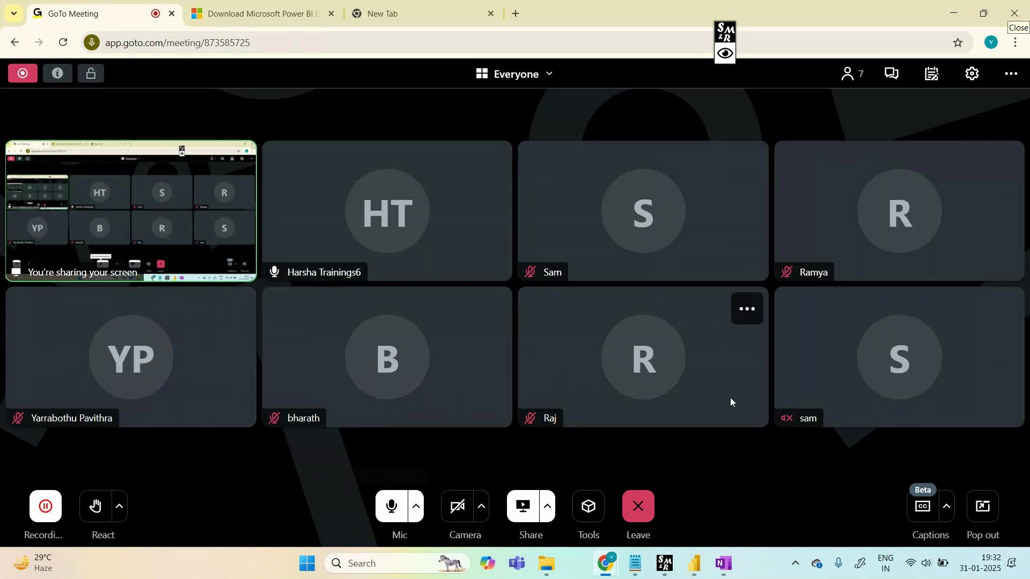
pyautogui.moveTo(692, 570)
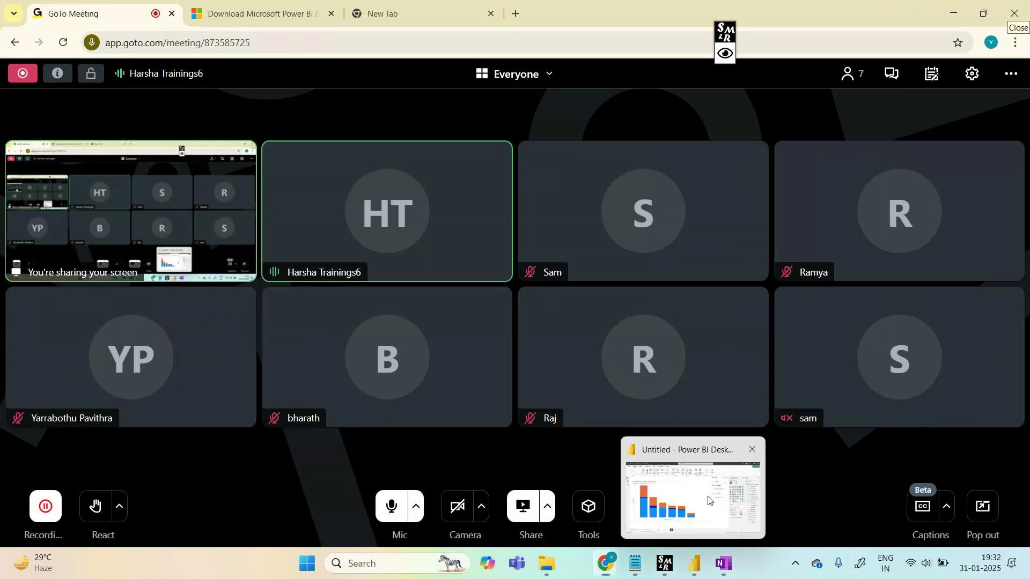
pyautogui.click(692, 570)
# Step: Rename the new_sheet report page as clusterd_column_chart
pyautogui.click(303, 519)
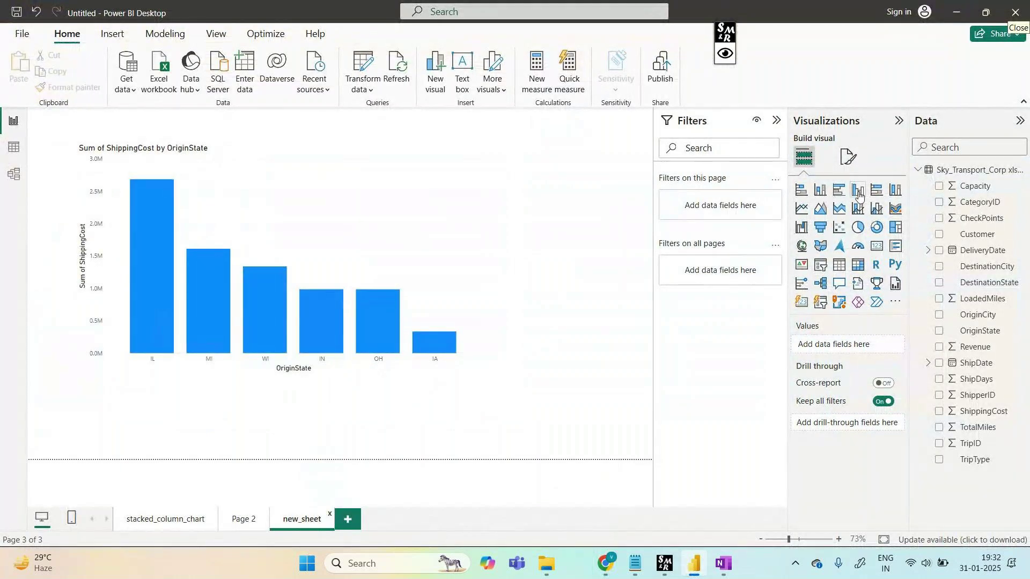
pyautogui.rightClick(287, 520)
pyautogui.click(333, 477)
pyautogui.write('cl')
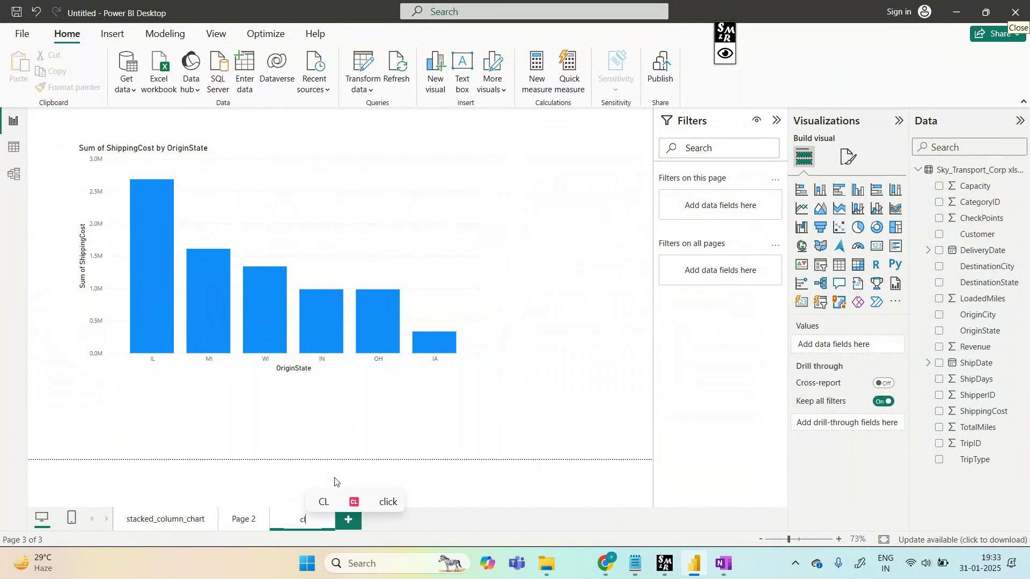
pyautogui.write('usterd_co')
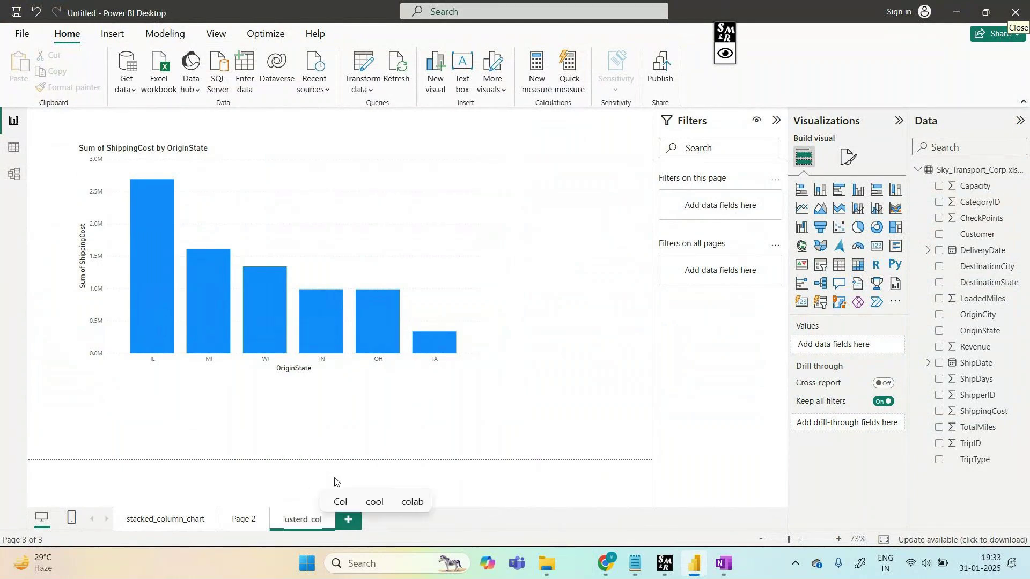
pyautogui.write('lumn_chart')
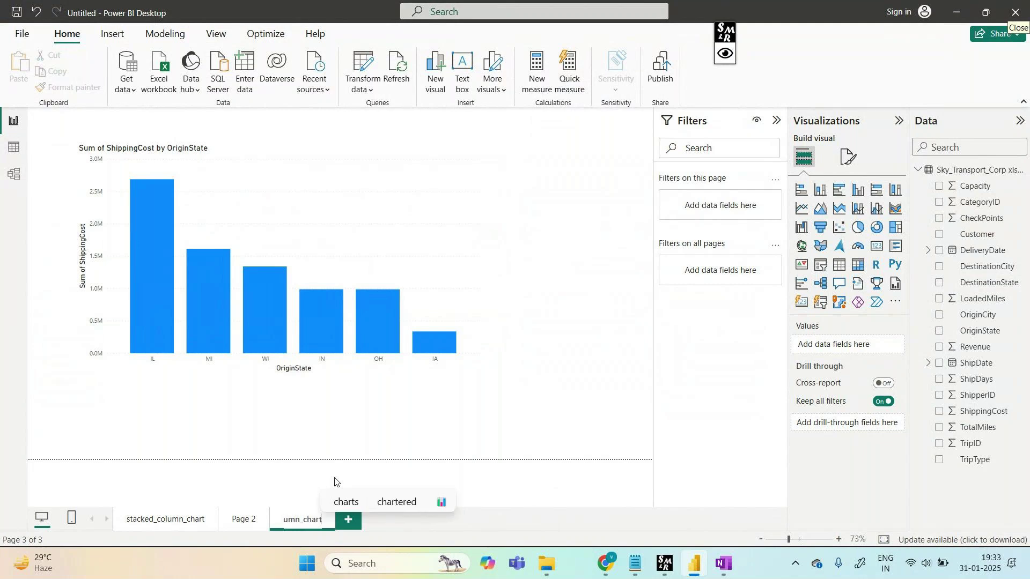
pyautogui.click(506, 398)
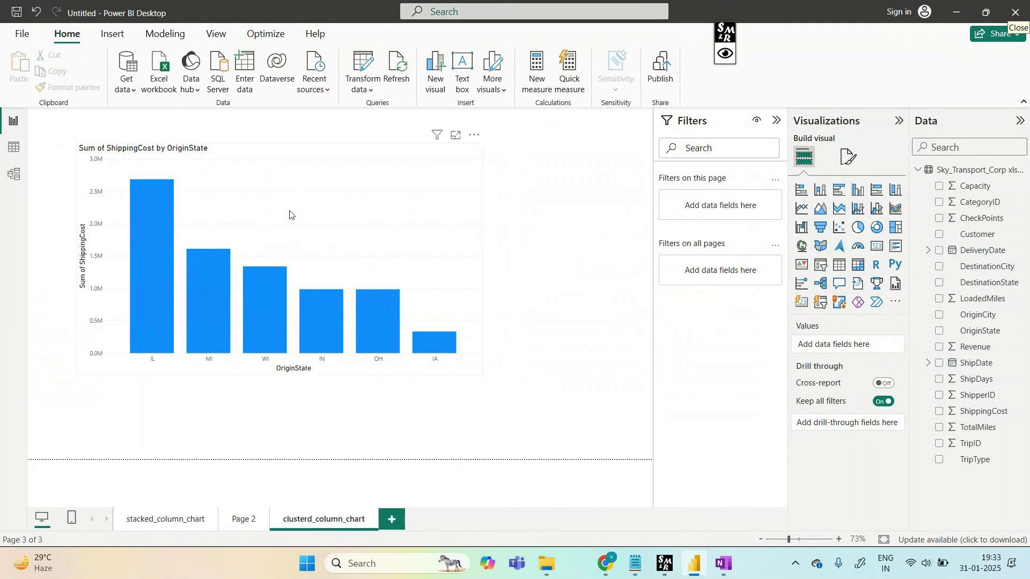
# Step: Underline the chart title "Sum of ShippingCost by OriginState" with the pen, add a brace beside it, and dismiss the annotation
pyautogui.click(728, 56)
pyautogui.moveTo(81, 160)
pyautogui.mouseDown()
pyautogui.moveTo(203, 161)
pyautogui.moveTo(232, 149)
pyautogui.mouseUp()
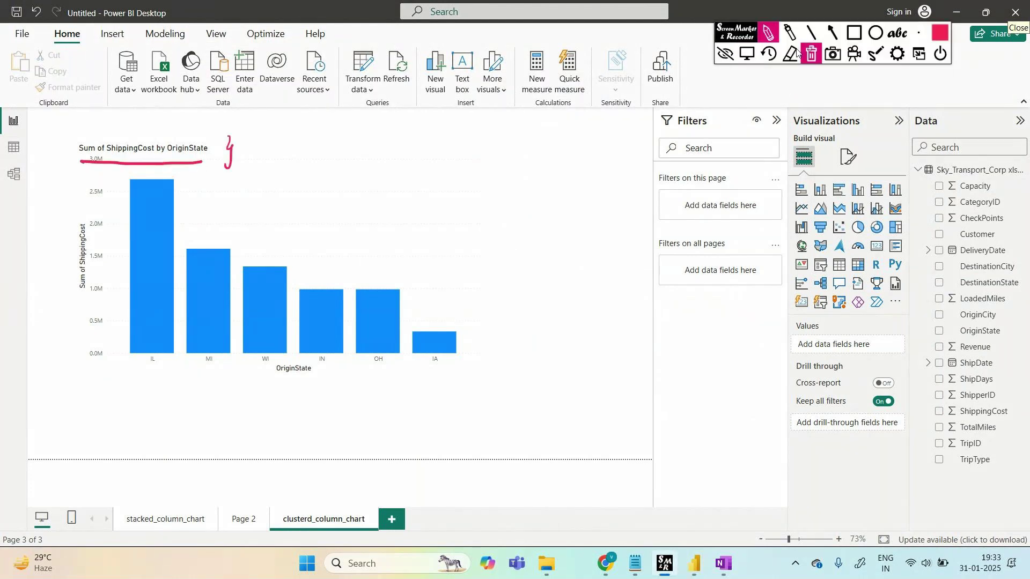
pyautogui.click(726, 54)
pyautogui.click(716, 75)
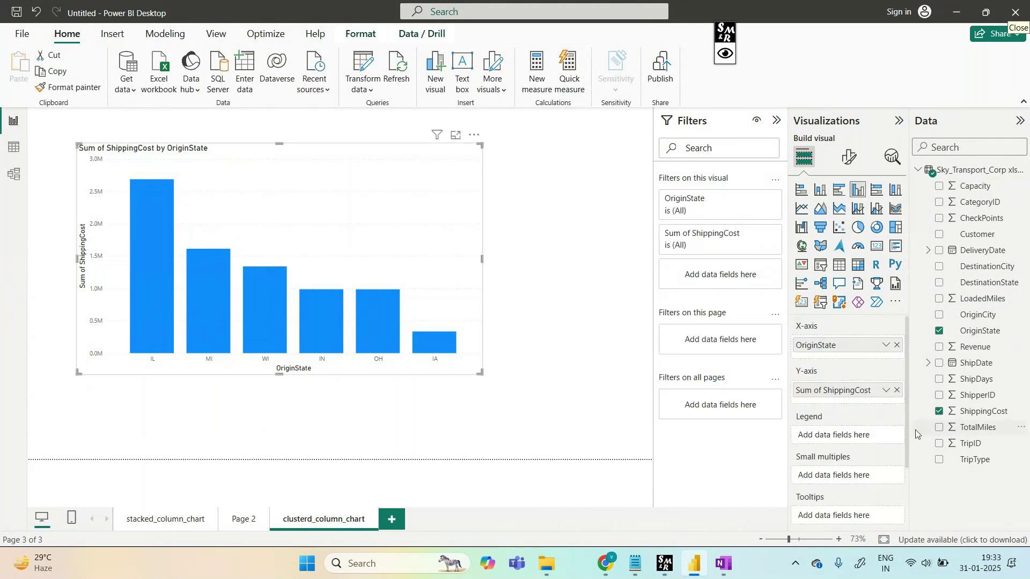
# Step: Add TripType as the legend of the clustered column chart and open the chart in focus mode
pyautogui.moveTo(975, 459); pyautogui.dragTo(845, 435)
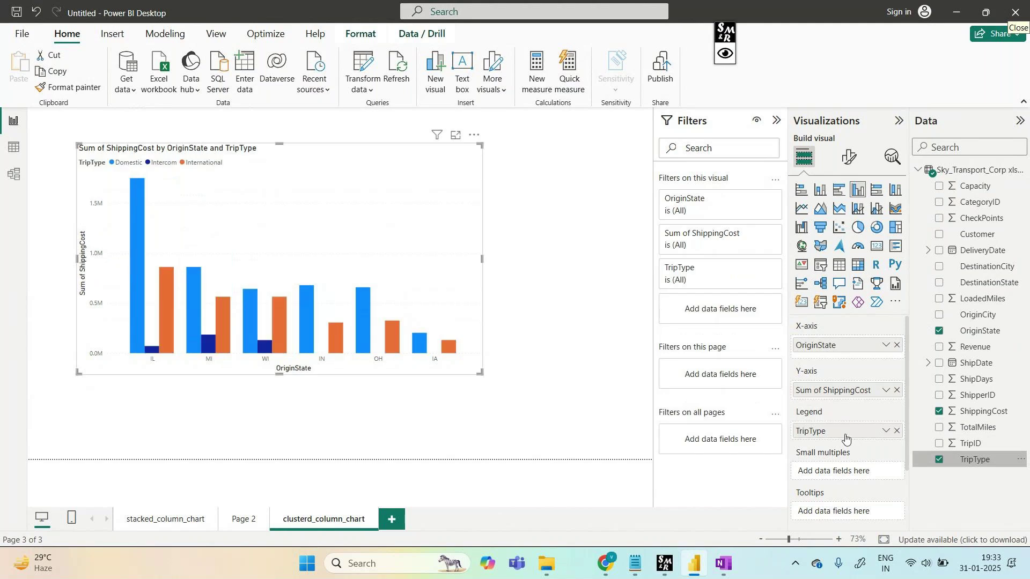
pyautogui.click(456, 136)
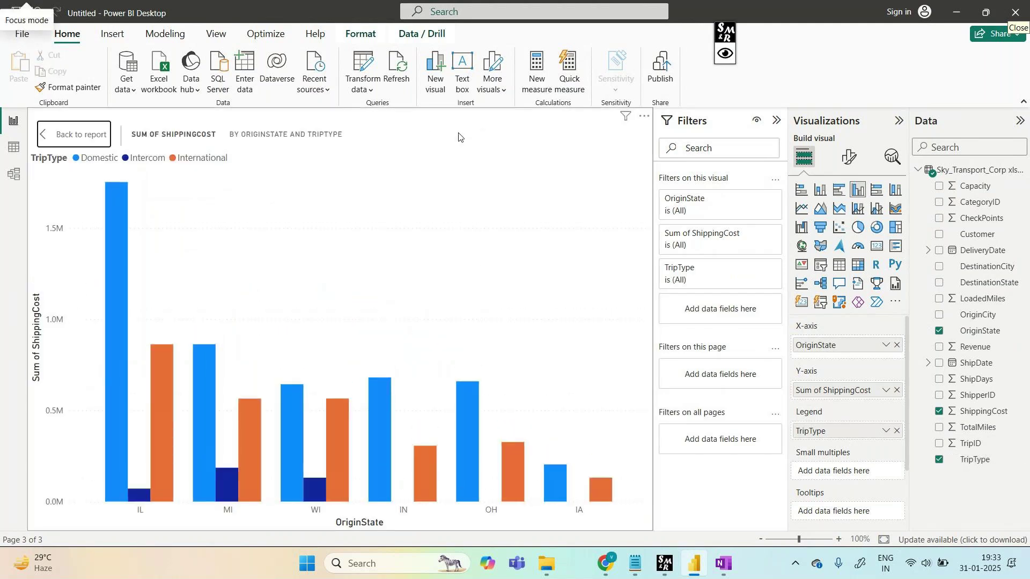
# Step: Compare the visual as a stacked column chart, returning it to a clustered column chart
pyautogui.click(820, 190)
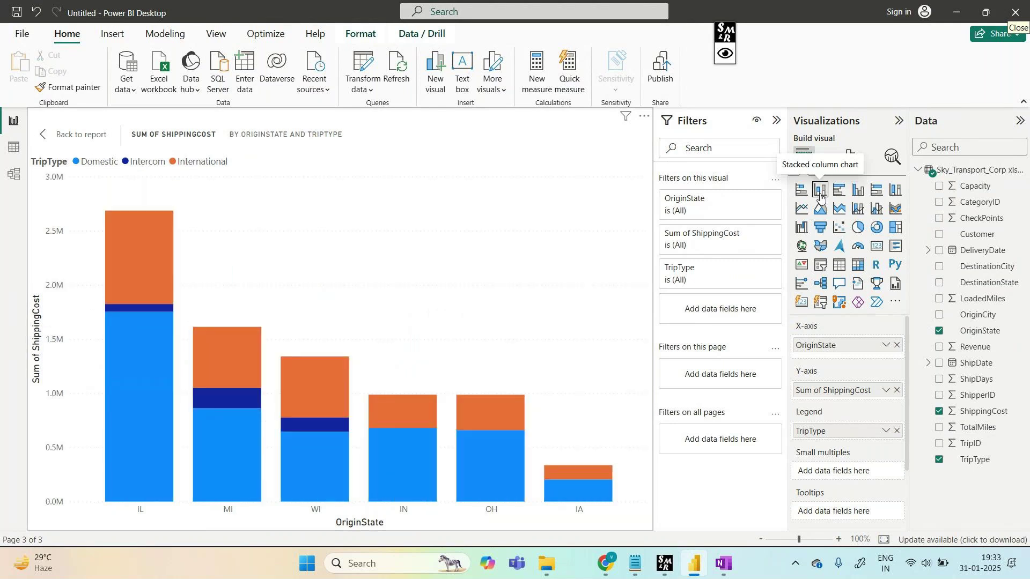
pyautogui.click(855, 198)
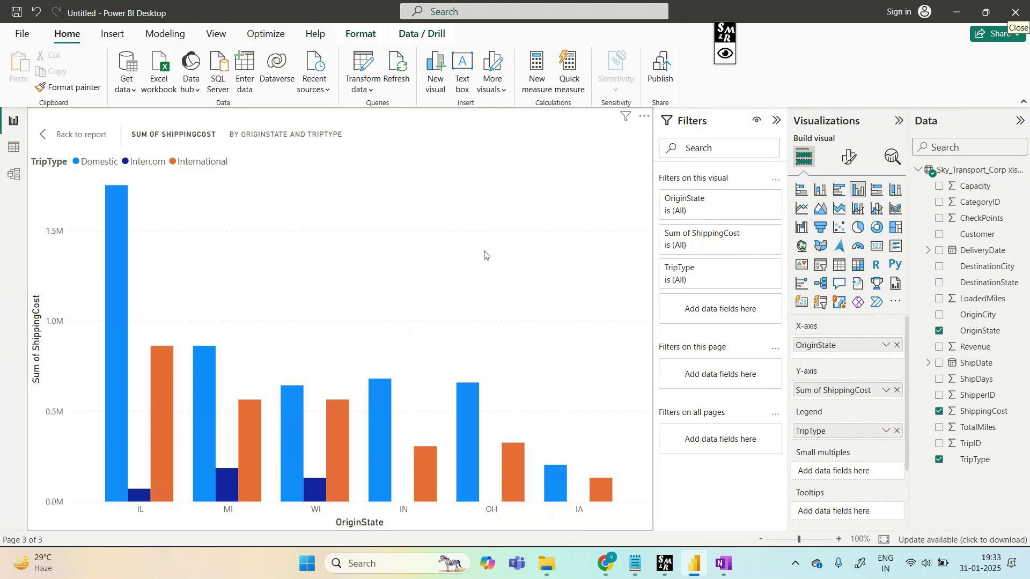
# Step: Box the TripType legend field with the pen and mark the IL columns and each origin state label on the axis
pyautogui.click(724, 52)
pyautogui.click(767, 34)
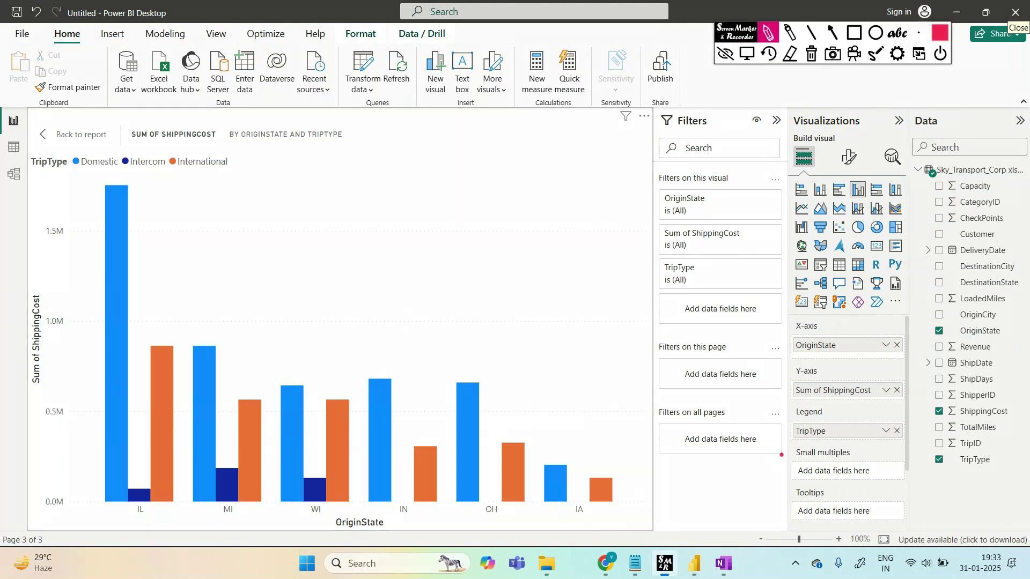
pyautogui.moveTo(792, 438)
pyautogui.mouseDown()
pyautogui.moveTo(801, 451)
pyautogui.moveTo(858, 426)
pyautogui.moveTo(793, 412)
pyautogui.mouseUp()
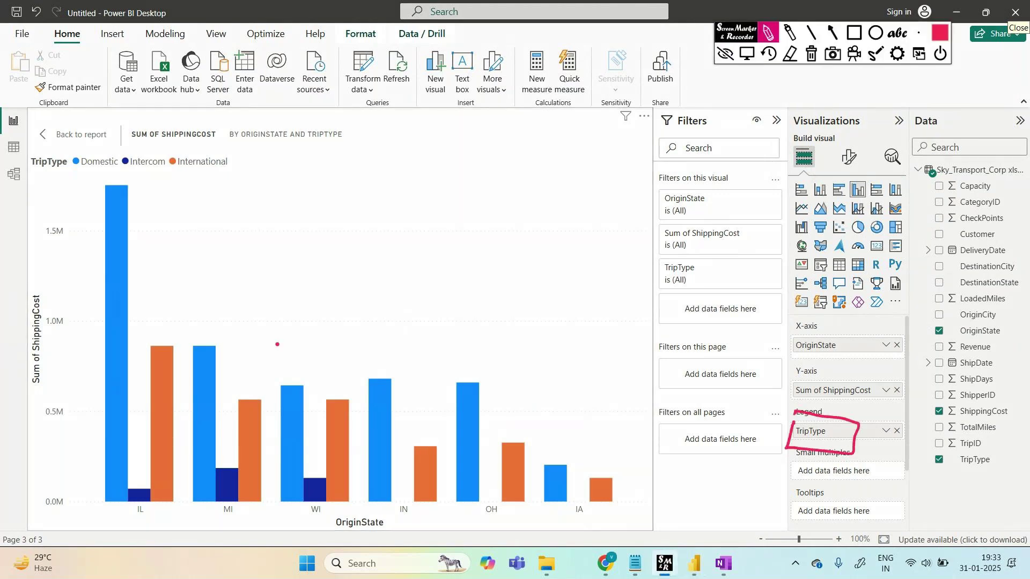
pyautogui.moveTo(141, 180); pyautogui.dragTo(163, 333)
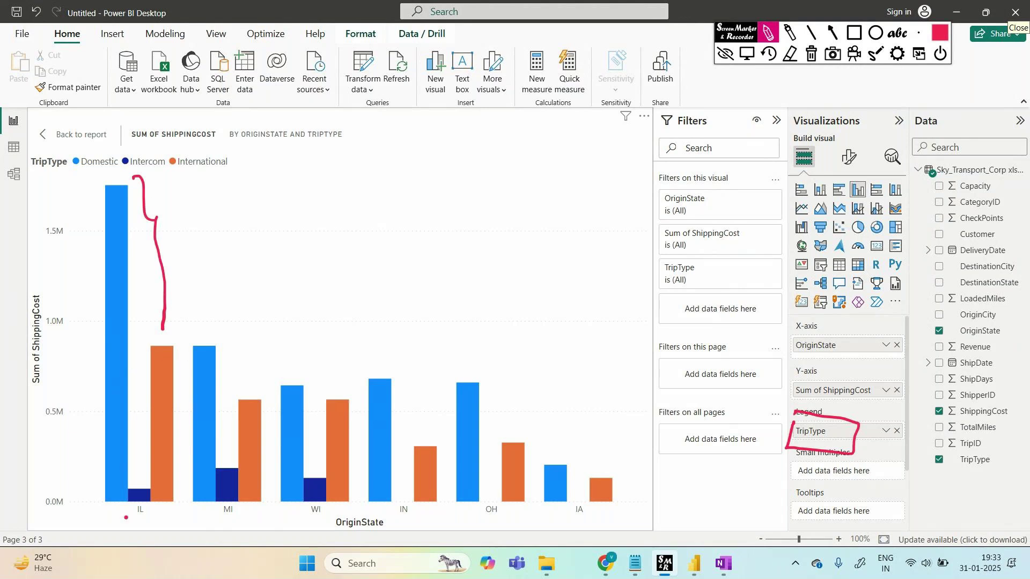
pyautogui.moveTo(109, 519)
pyautogui.mouseDown()
pyautogui.moveTo(167, 524)
pyautogui.moveTo(139, 530)
pyautogui.moveTo(153, 505)
pyautogui.mouseUp()
pyautogui.moveTo(216, 507)
pyautogui.mouseDown()
pyautogui.moveTo(332, 529)
pyautogui.moveTo(336, 502)
pyautogui.moveTo(418, 504)
pyautogui.moveTo(506, 528)
pyautogui.moveTo(506, 503)
pyautogui.moveTo(565, 532)
pyautogui.moveTo(601, 504)
pyautogui.mouseUp()
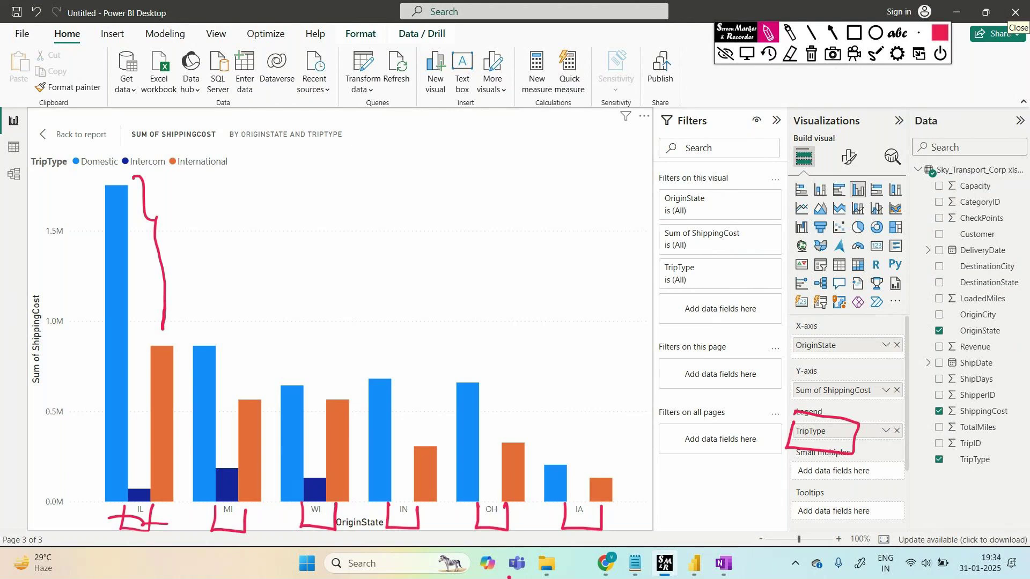
# Step: Handwrite Domestic, Intercom and International labels with arrows beside the IL columns, and dismiss the annotations
pyautogui.moveTo(280, 232); pyautogui.dragTo(561, 362)
pyautogui.moveTo(421, 222); pyautogui.dragTo(442, 237)
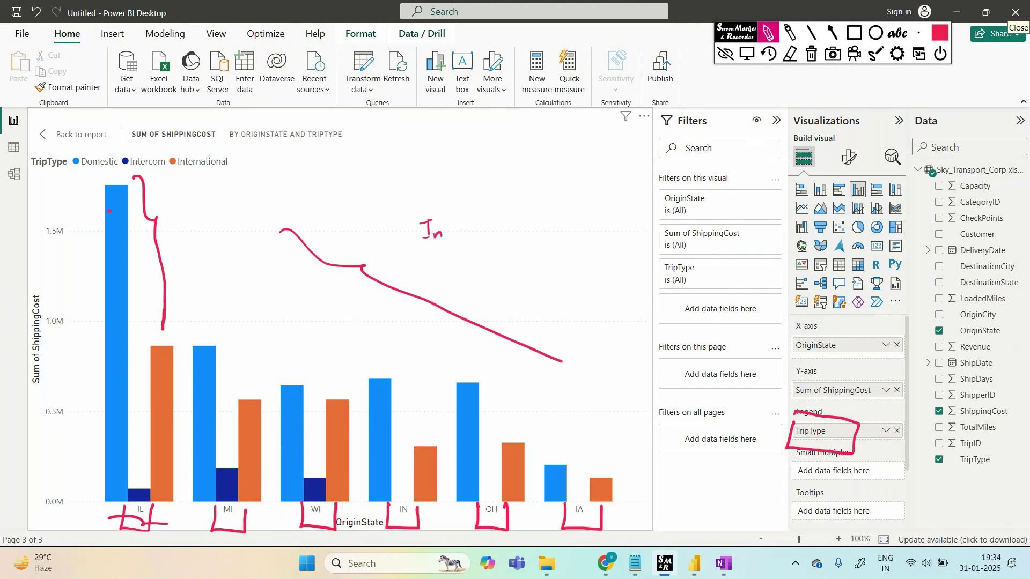
pyautogui.moveTo(104, 226)
pyautogui.mouseDown()
pyautogui.moveTo(71, 247)
pyautogui.moveTo(83, 253)
pyautogui.mouseUp()
pyautogui.moveTo(17, 257)
pyautogui.mouseDown()
pyautogui.moveTo(14, 266)
pyautogui.moveTo(81, 225)
pyautogui.mouseUp()
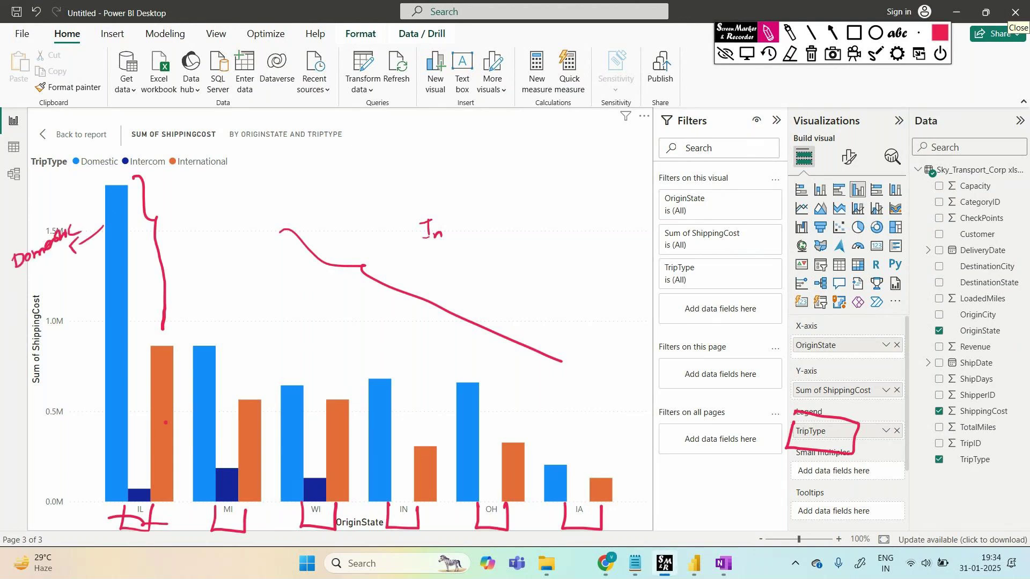
pyautogui.moveTo(144, 491)
pyautogui.mouseDown()
pyautogui.moveTo(62, 477)
pyautogui.moveTo(62, 466)
pyautogui.moveTo(27, 453)
pyautogui.moveTo(76, 428)
pyautogui.mouseUp()
pyautogui.moveTo(172, 346); pyautogui.dragTo(203, 311)
pyautogui.moveTo(209, 306)
pyautogui.mouseDown()
pyautogui.moveTo(213, 294)
pyautogui.moveTo(226, 305)
pyautogui.moveTo(280, 284)
pyautogui.mouseUp()
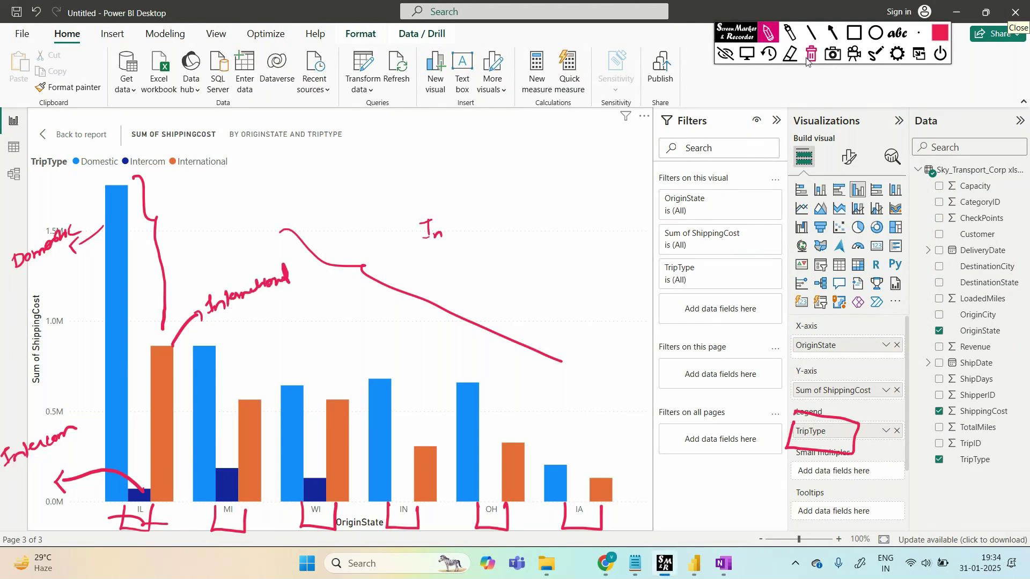
pyautogui.click(745, 56)
pyautogui.click(725, 53)
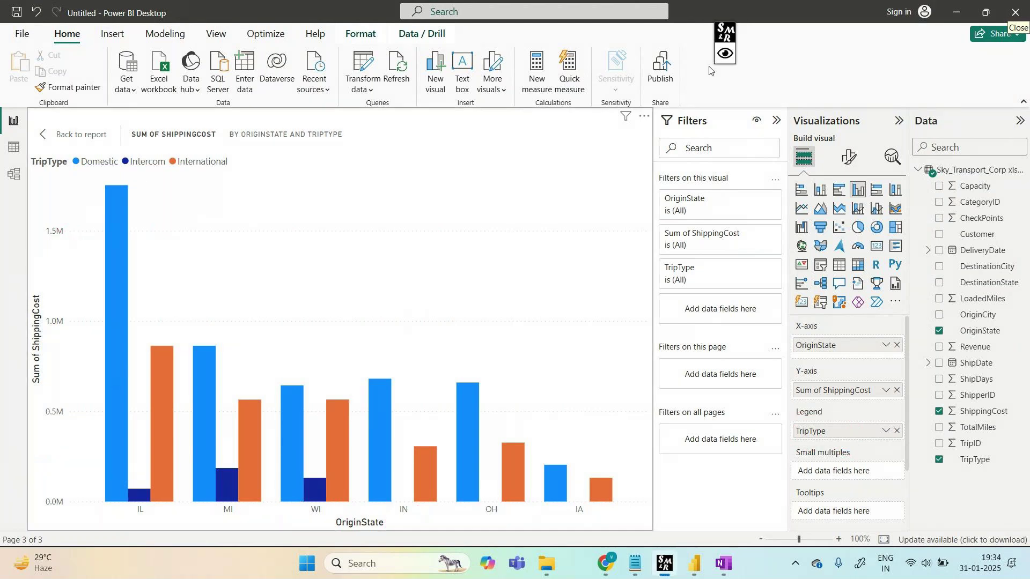
# Step: Draw a curve above the clustered columns and box the trip type legend entries, then erase the pen marks
pyautogui.click(725, 53)
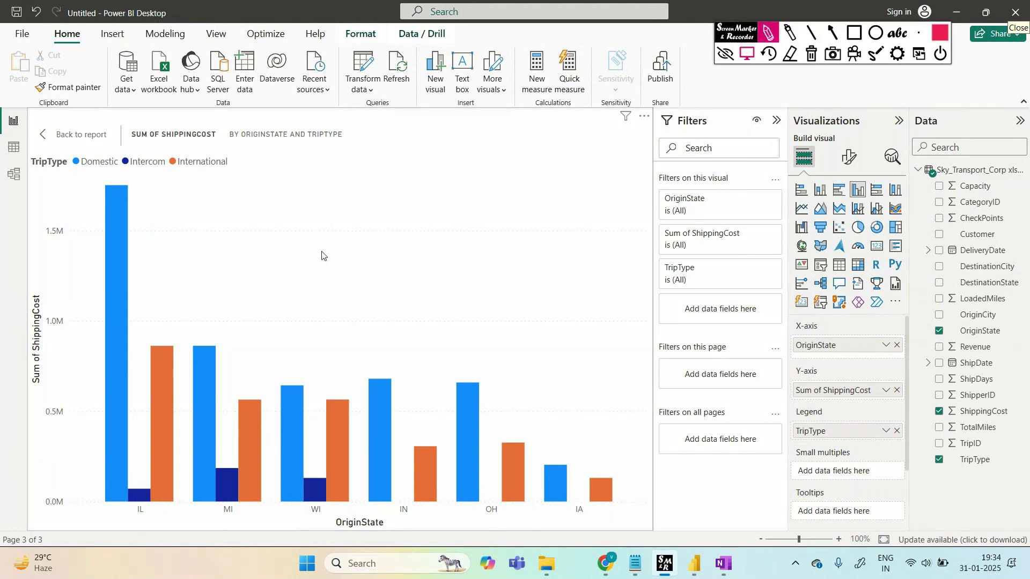
pyautogui.moveTo(160, 217)
pyautogui.mouseDown()
pyautogui.moveTo(348, 261)
pyautogui.moveTo(504, 319)
pyautogui.moveTo(623, 418)
pyautogui.mouseUp()
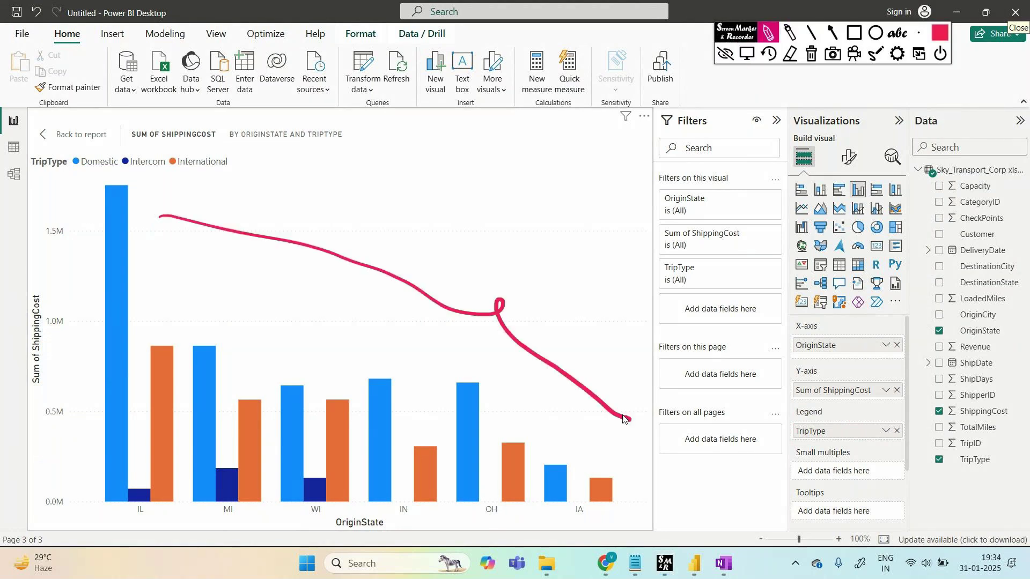
pyautogui.moveTo(76, 182)
pyautogui.mouseDown()
pyautogui.moveTo(230, 161)
pyautogui.moveTo(110, 155)
pyautogui.mouseUp()
pyautogui.moveTo(172, 129); pyautogui.dragTo(194, 113)
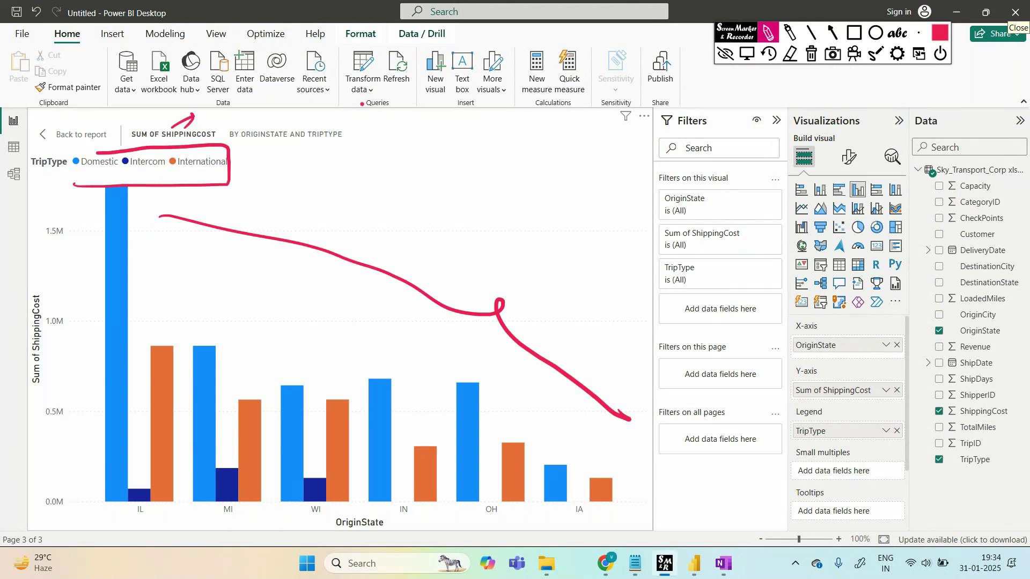
pyautogui.click(811, 53)
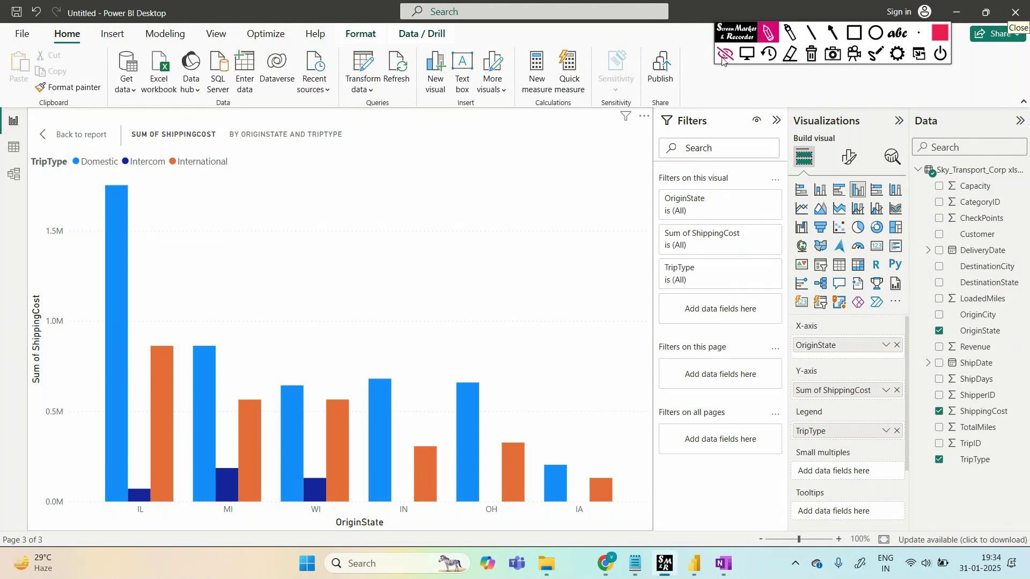
pyautogui.click(725, 54)
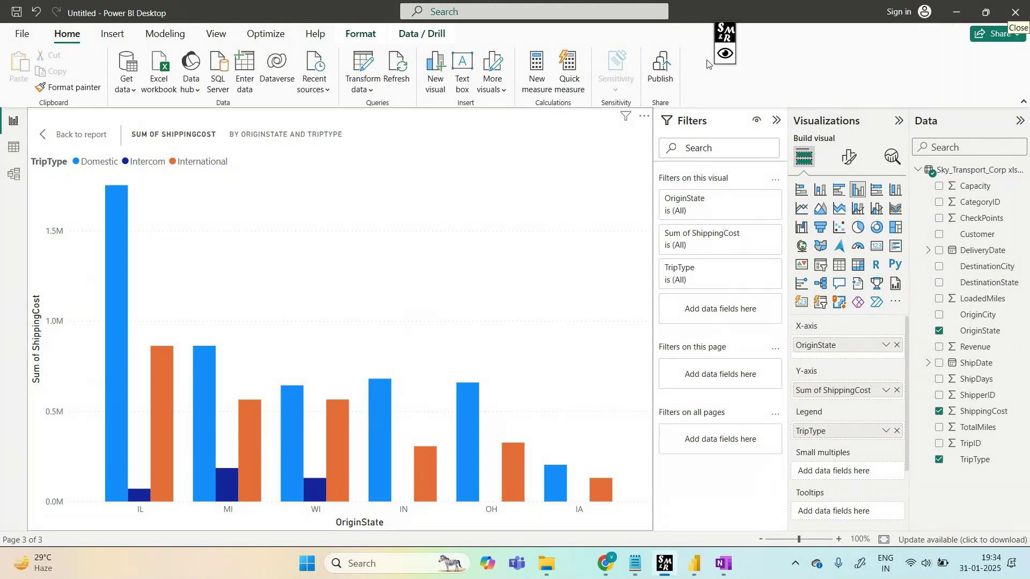
# Step: Leave focus mode and select the chart on the stacked_column_chart page
pyautogui.click(75, 135)
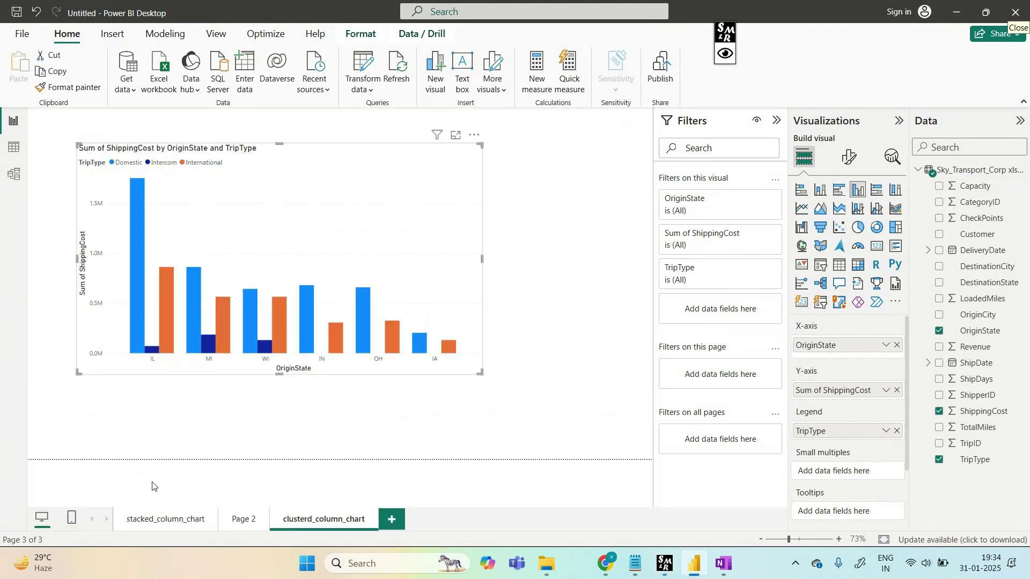
pyautogui.click(164, 528)
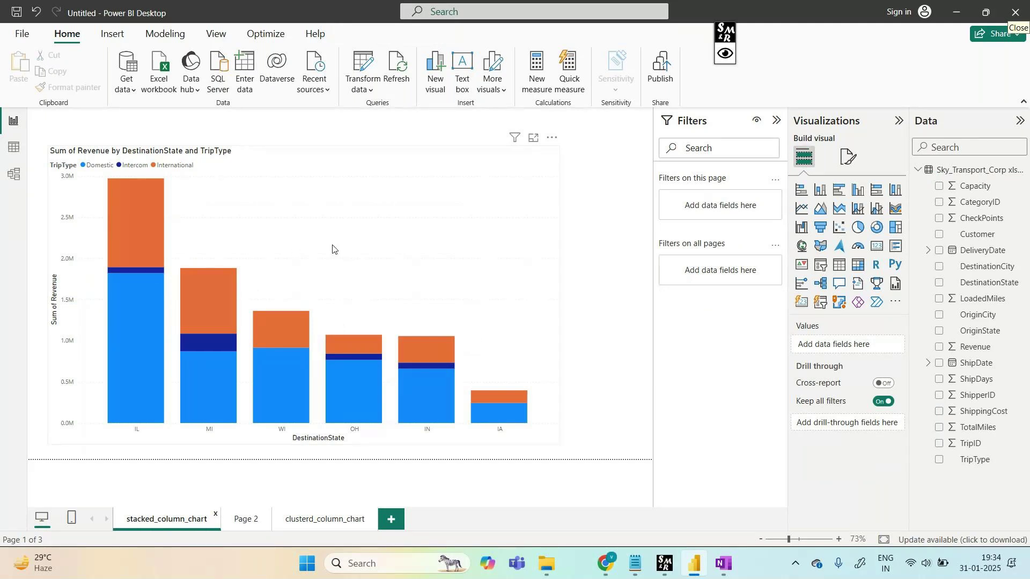
pyautogui.click(494, 250)
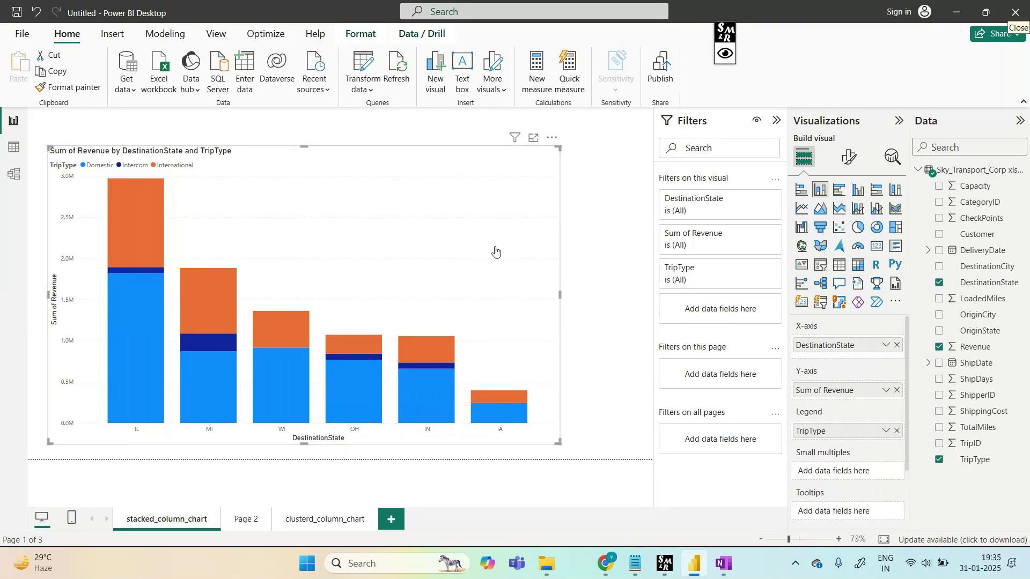
# Step: Switch to the OneNote notes and, in the aggregations list, underline Sum and box Avg with the pen
pyautogui.moveTo(731, 555)
pyautogui.click(739, 529)
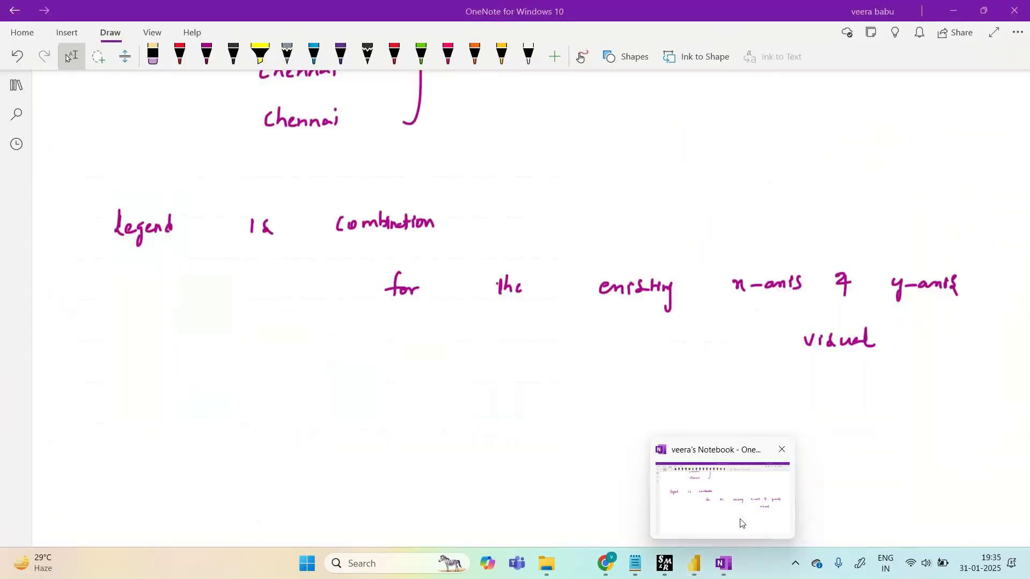
pyautogui.scroll(10, 749, 520)
pyautogui.scroll(8, 750, 520)
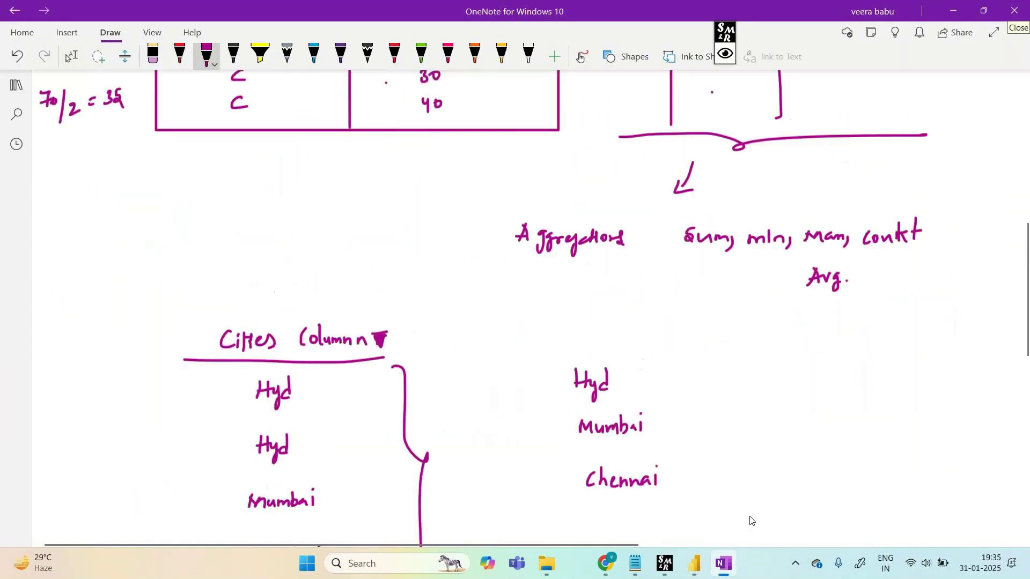
pyautogui.moveTo(685, 475); pyautogui.dragTo(724, 472)
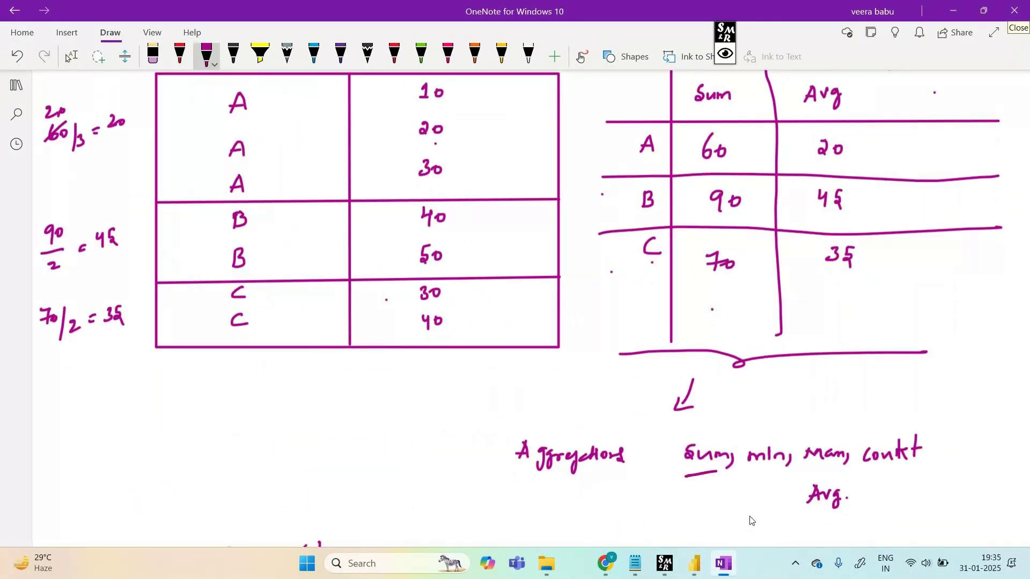
pyautogui.moveTo(797, 519)
pyautogui.mouseDown()
pyautogui.moveTo(841, 513)
pyautogui.moveTo(844, 476)
pyautogui.moveTo(793, 477)
pyautogui.moveTo(793, 517)
pyautogui.mouseUp()
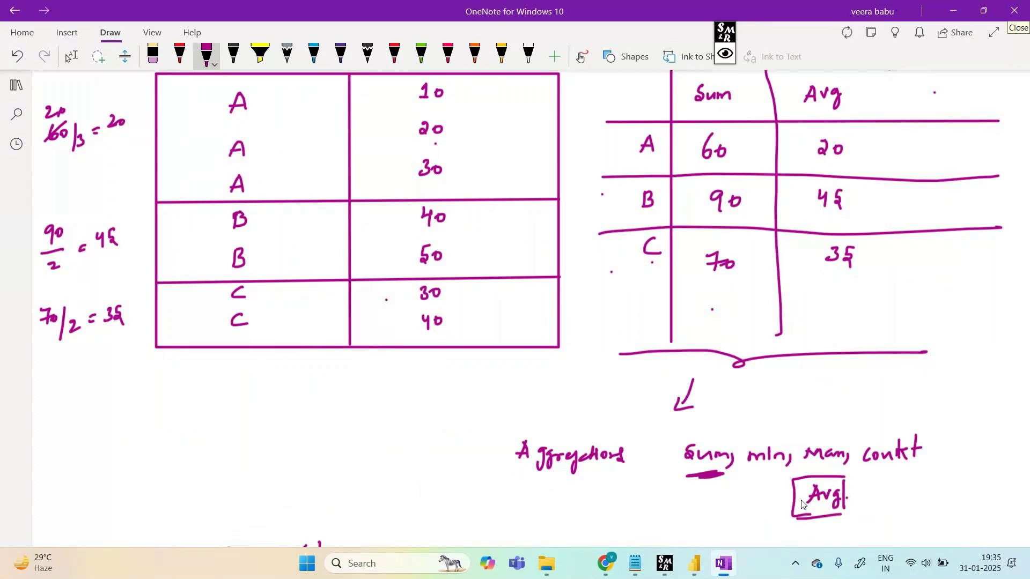
# Step: Handwrite "Avg of Destination state" in the blank area below the legend notes
pyautogui.click(72, 55)
pyautogui.scroll(-15, 625, 370)
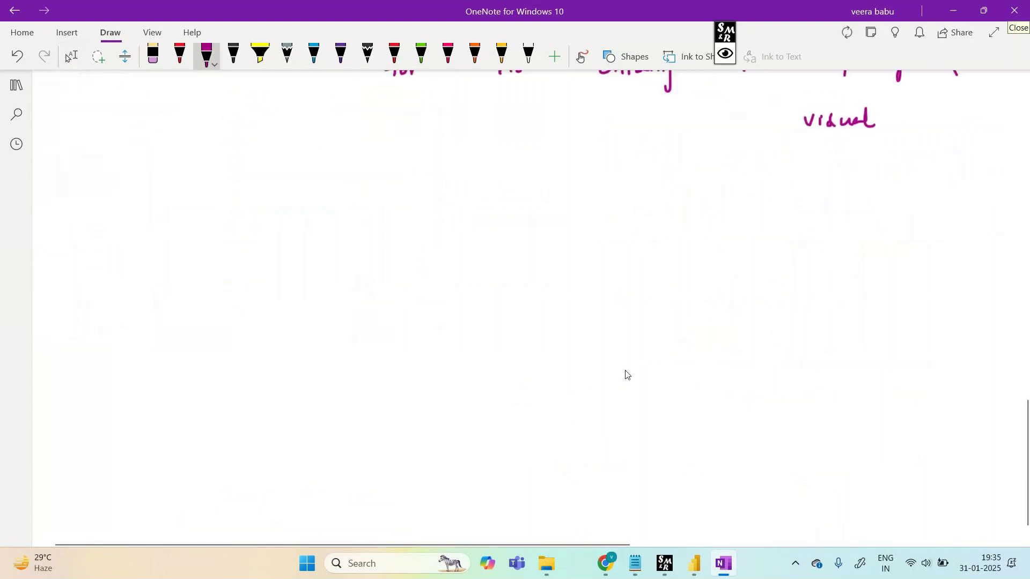
pyautogui.moveTo(157, 235); pyautogui.dragTo(152, 250)
pyautogui.moveTo(158, 234); pyautogui.dragTo(165, 242)
pyautogui.moveTo(169, 238)
pyautogui.mouseDown()
pyautogui.moveTo(192, 252)
pyautogui.moveTo(188, 264)
pyautogui.mouseUp()
pyautogui.moveTo(231, 238); pyautogui.dragTo(236, 252)
pyautogui.moveTo(233, 243); pyautogui.dragTo(294, 250)
pyautogui.moveTo(307, 244); pyautogui.dragTo(324, 248)
pyautogui.moveTo(324, 248)
pyautogui.mouseDown()
pyautogui.moveTo(333, 236)
pyautogui.moveTo(349, 246)
pyautogui.moveTo(359, 234)
pyautogui.moveTo(438, 247)
pyautogui.mouseUp()
pyautogui.moveTo(437, 247)
pyautogui.mouseDown()
pyautogui.moveTo(448, 238)
pyautogui.moveTo(447, 247)
pyautogui.mouseUp()
pyautogui.moveTo(455, 242); pyautogui.dragTo(472, 243)
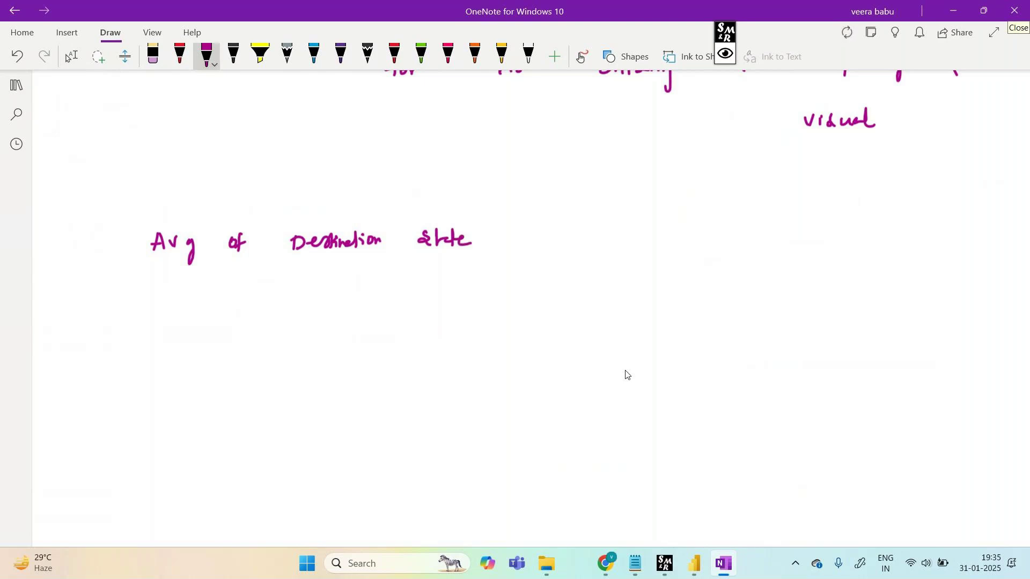
# Step: Switch back to Power BI Desktop with the stacked column chart of revenue by destination state
pyautogui.click(705, 515)
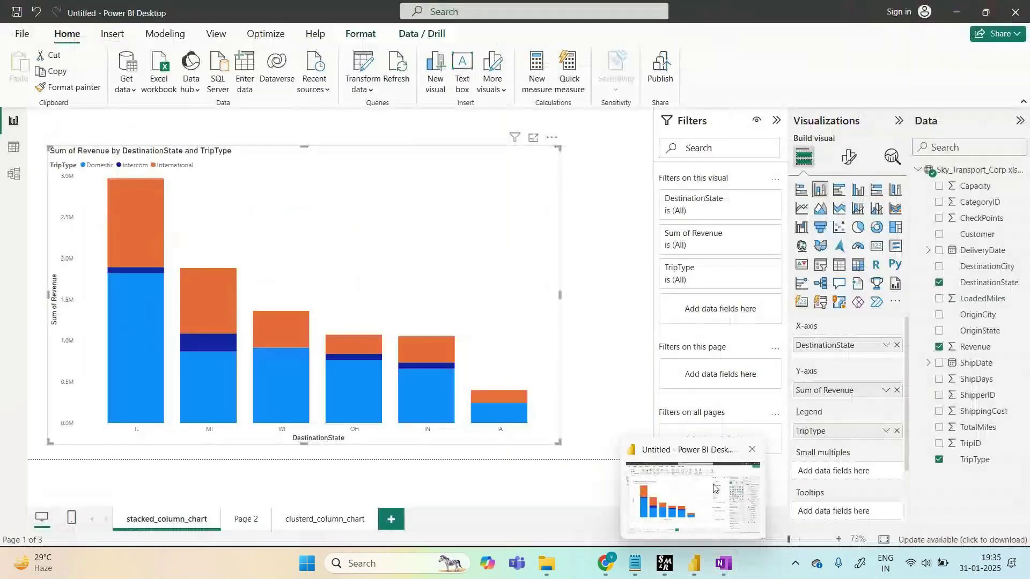
pyautogui.click(713, 492)
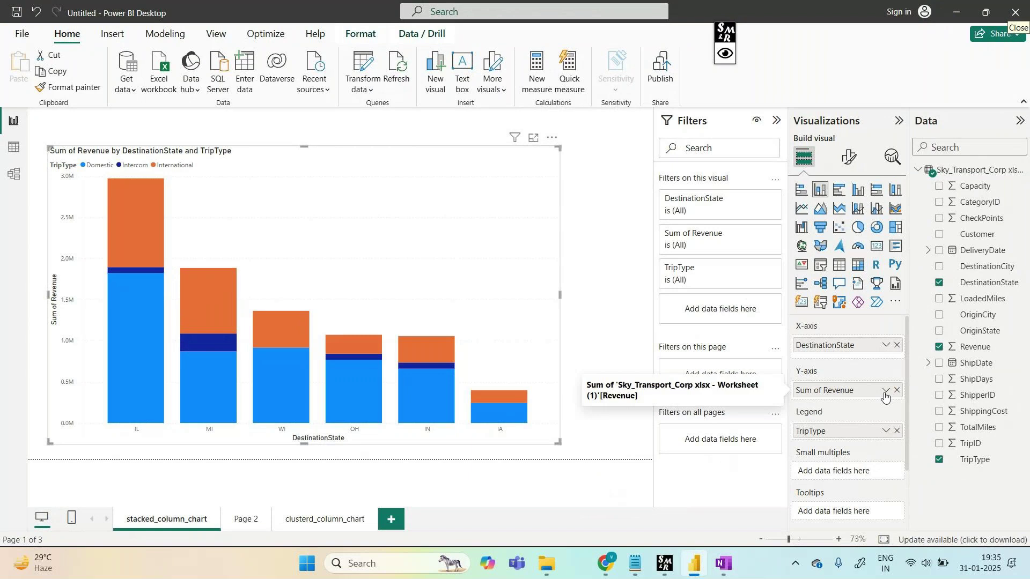
# Step: Mark the Y-axis Sum of Revenue field with a screen-marker rectangle, clear the mark, and set the field's aggregation to Average
pyautogui.click(732, 46)
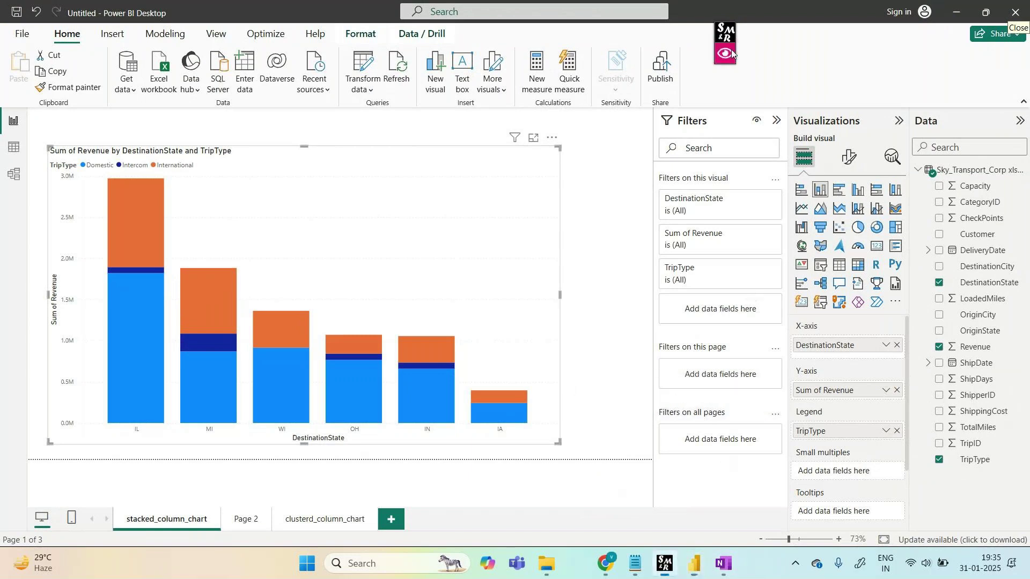
pyautogui.click(852, 34)
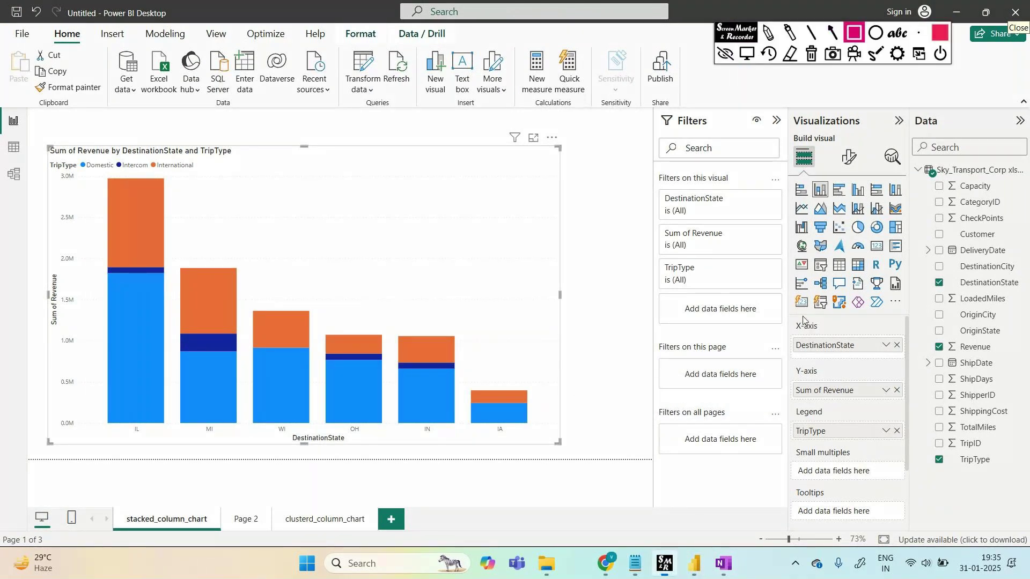
pyautogui.moveTo(781, 375)
pyautogui.mouseDown()
pyautogui.moveTo(870, 408)
pyautogui.moveTo(917, 412)
pyautogui.mouseUp()
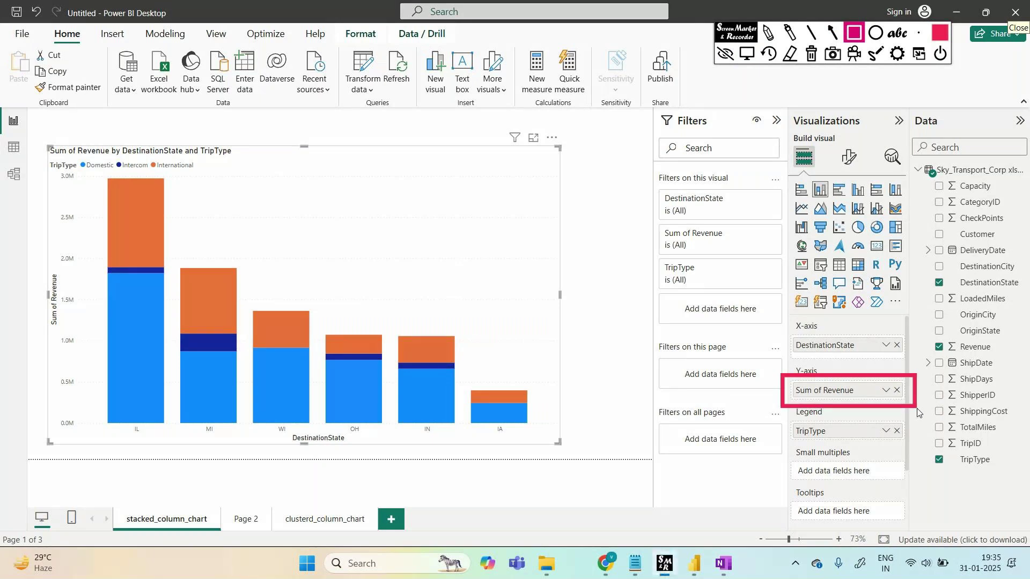
pyautogui.click(810, 54)
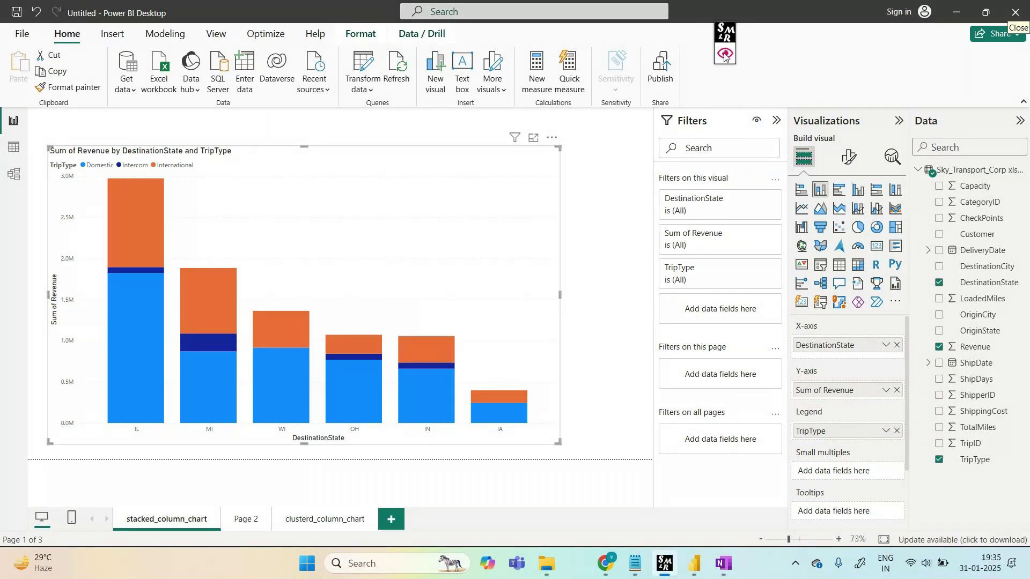
pyautogui.click(886, 390)
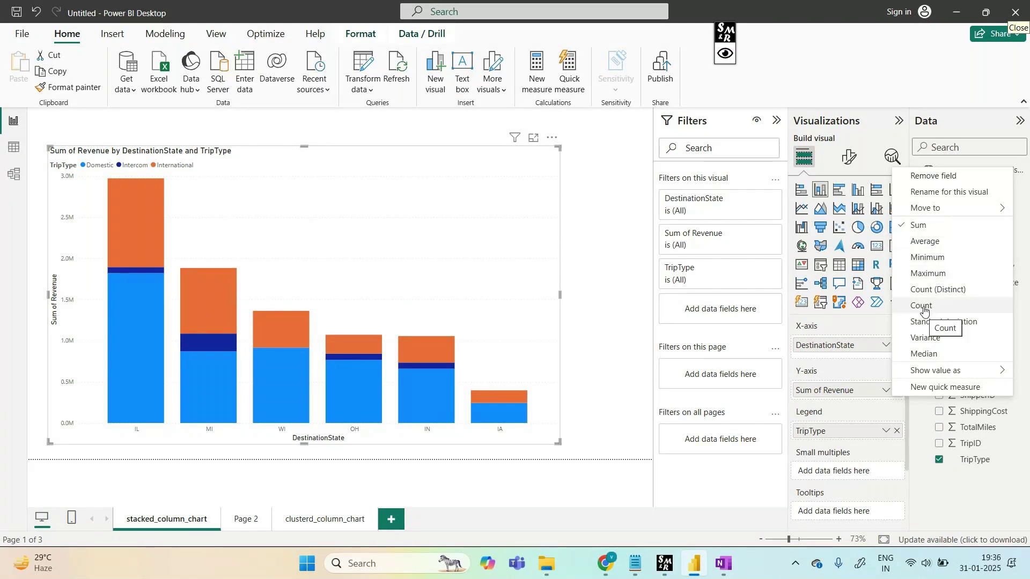
pyautogui.click(921, 243)
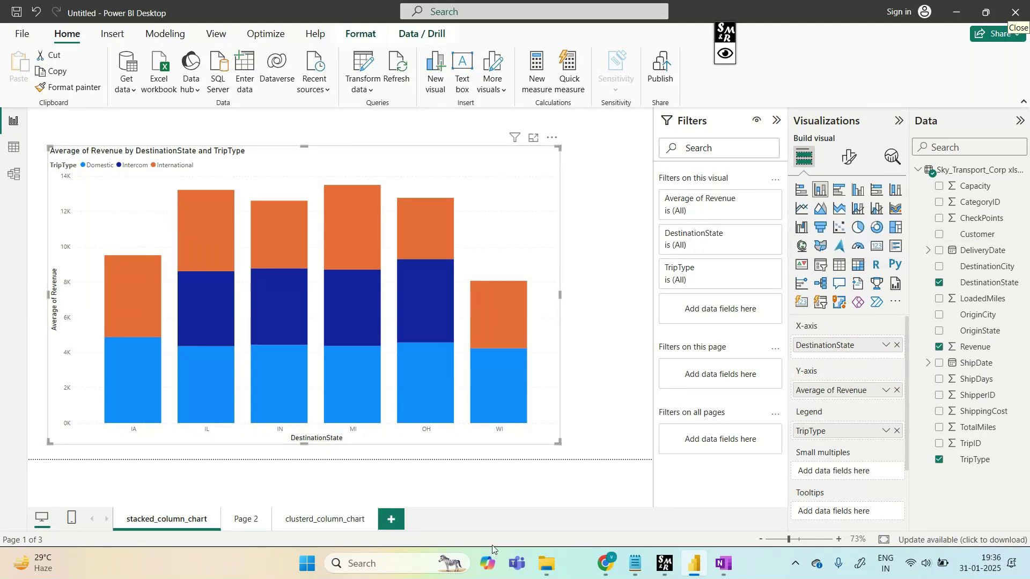
# Step: Circle the chart title with the screen-marker pen and handwrite "Avg of revenue" beside it
pyautogui.click(724, 54)
pyautogui.moveTo(45, 139)
pyautogui.mouseDown()
pyautogui.moveTo(44, 172)
pyautogui.moveTo(277, 145)
pyautogui.moveTo(234, 116)
pyautogui.moveTo(35, 137)
pyautogui.mouseUp()
pyautogui.moveTo(285, 140); pyautogui.dragTo(297, 138)
pyautogui.moveTo(318, 142)
pyautogui.mouseDown()
pyautogui.moveTo(328, 128)
pyautogui.moveTo(339, 143)
pyautogui.mouseUp()
pyautogui.moveTo(343, 134); pyautogui.dragTo(342, 157)
pyautogui.moveTo(380, 134); pyautogui.dragTo(527, 143)
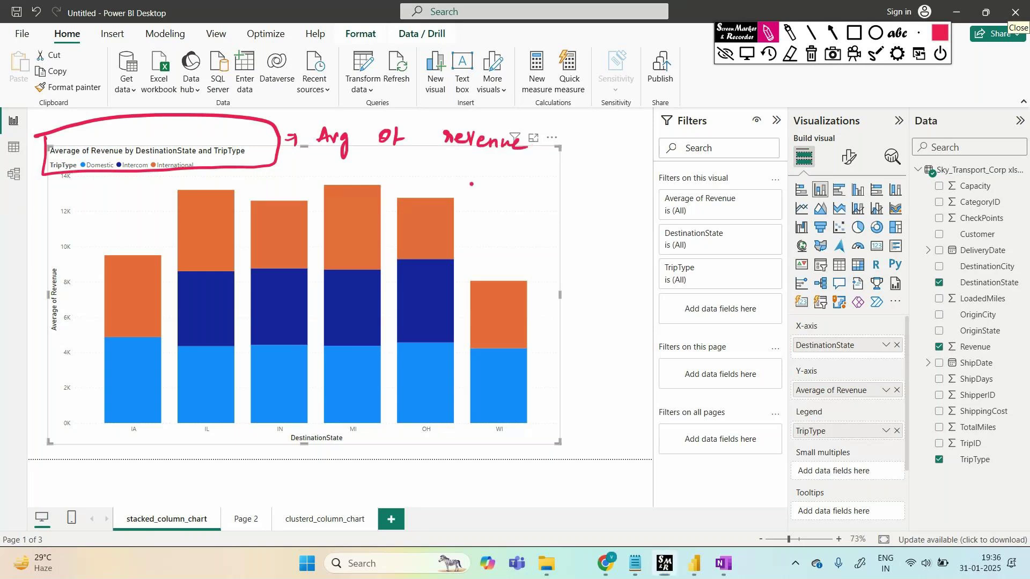
# Step: Handwrite "By Destination State & TripType" beside the chart, clear all screen annotations and leave marker mode
pyautogui.moveTo(469, 182); pyautogui.dragTo(476, 196)
pyautogui.moveTo(481, 185)
pyautogui.mouseDown()
pyautogui.moveTo(488, 210)
pyautogui.moveTo(629, 184)
pyautogui.mouseUp()
pyautogui.click(572, 226)
pyautogui.moveTo(572, 225); pyautogui.dragTo(614, 239)
pyautogui.moveTo(586, 275)
pyautogui.mouseDown()
pyautogui.moveTo(585, 334)
pyautogui.moveTo(598, 324)
pyautogui.moveTo(606, 337)
pyautogui.moveTo(647, 331)
pyautogui.mouseUp()
pyautogui.click(584, 326)
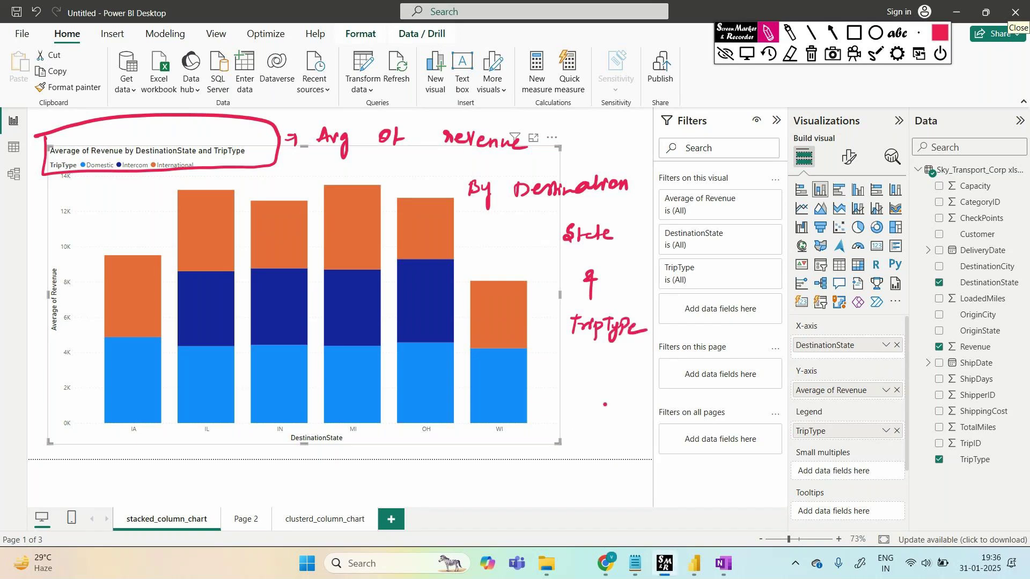
pyautogui.click(811, 54)
pyautogui.click(725, 54)
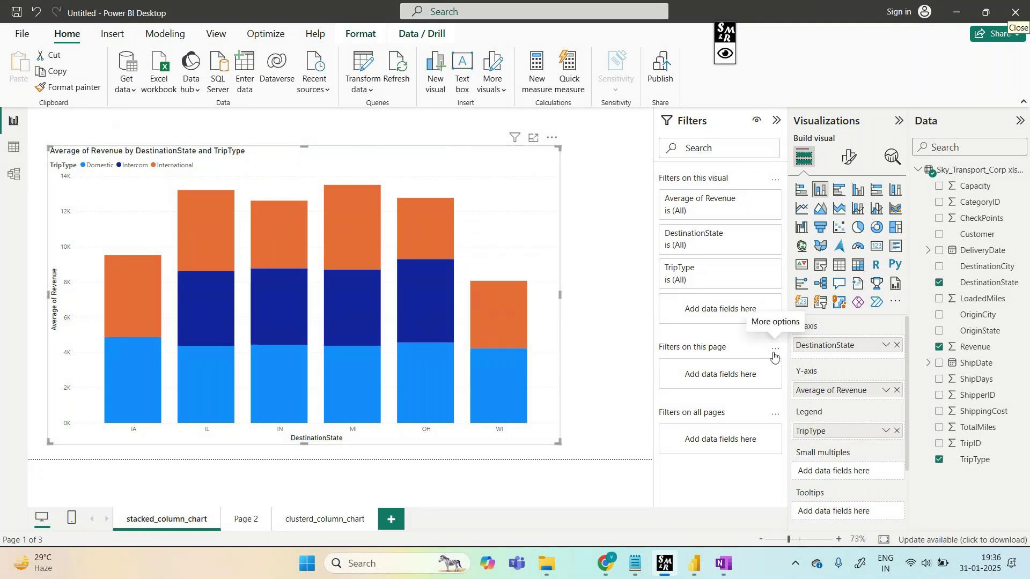
# Step: Set the Y-axis revenue aggregation back to Sum and duplicate the stacked_column_chart page
pyautogui.click(886, 390)
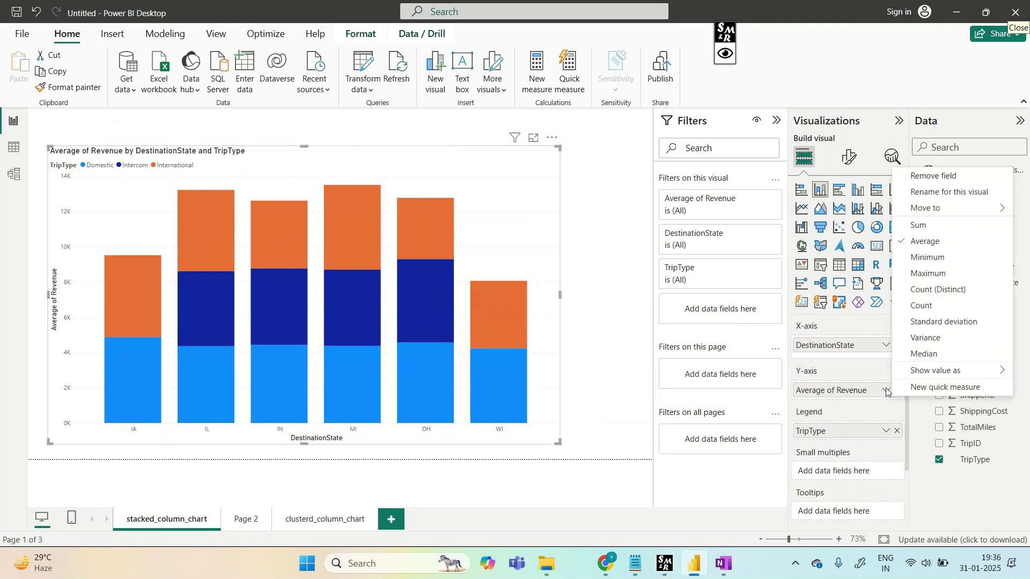
pyautogui.click(921, 226)
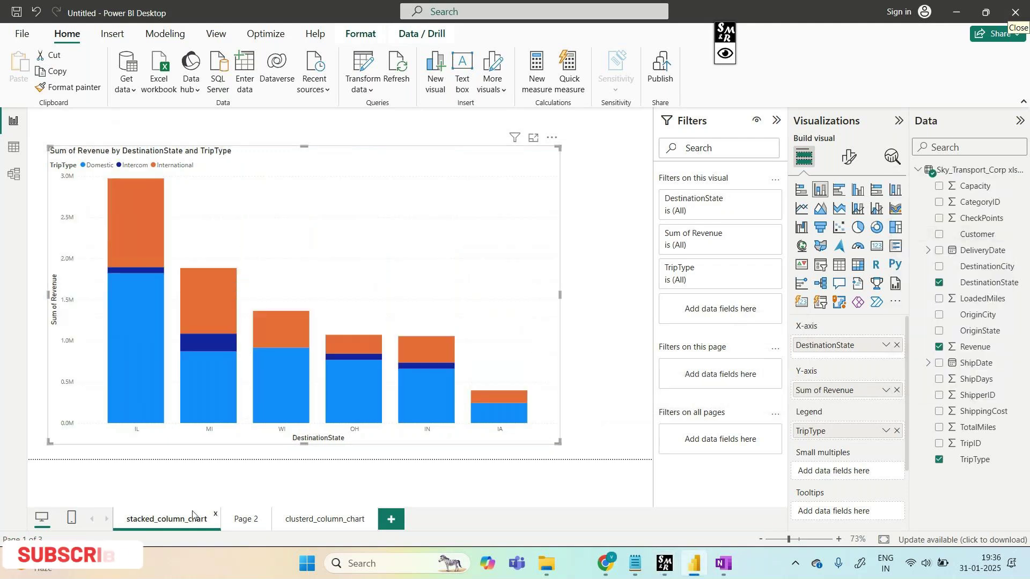
pyautogui.rightClick(169, 520)
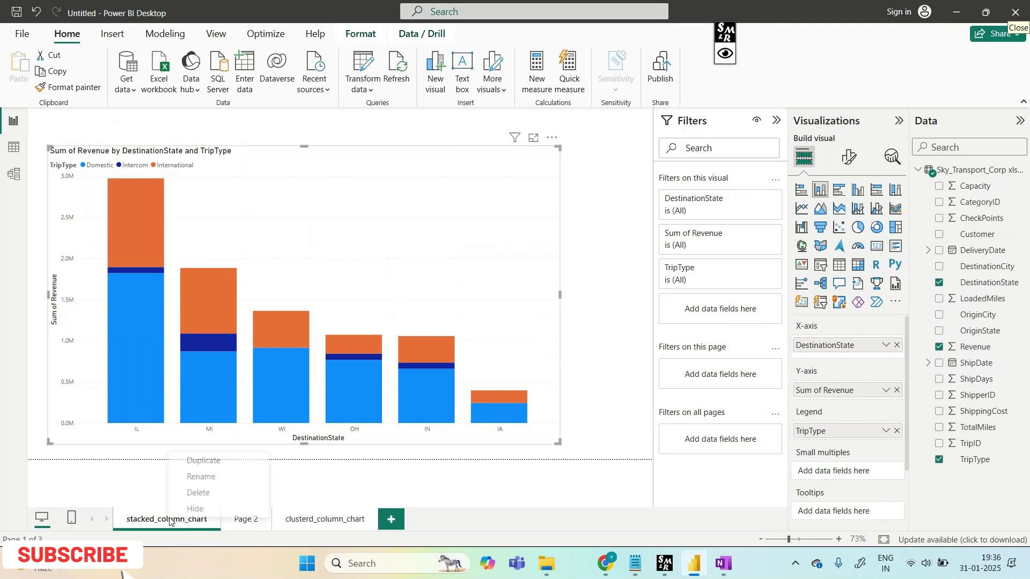
pyautogui.click(212, 464)
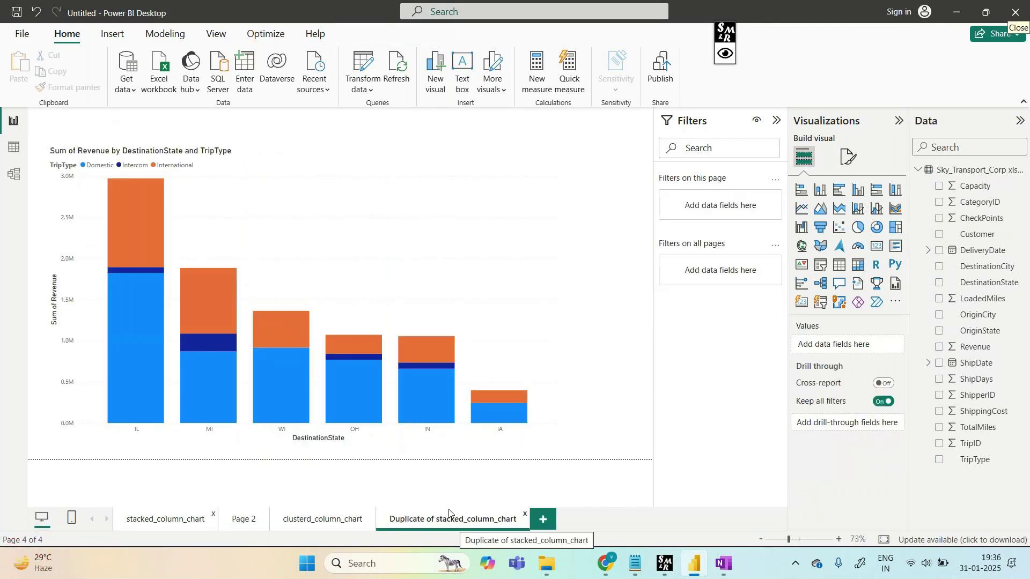
# Step: On the duplicated page, set the chart's Y-axis revenue aggregation to Average
pyautogui.click(357, 256)
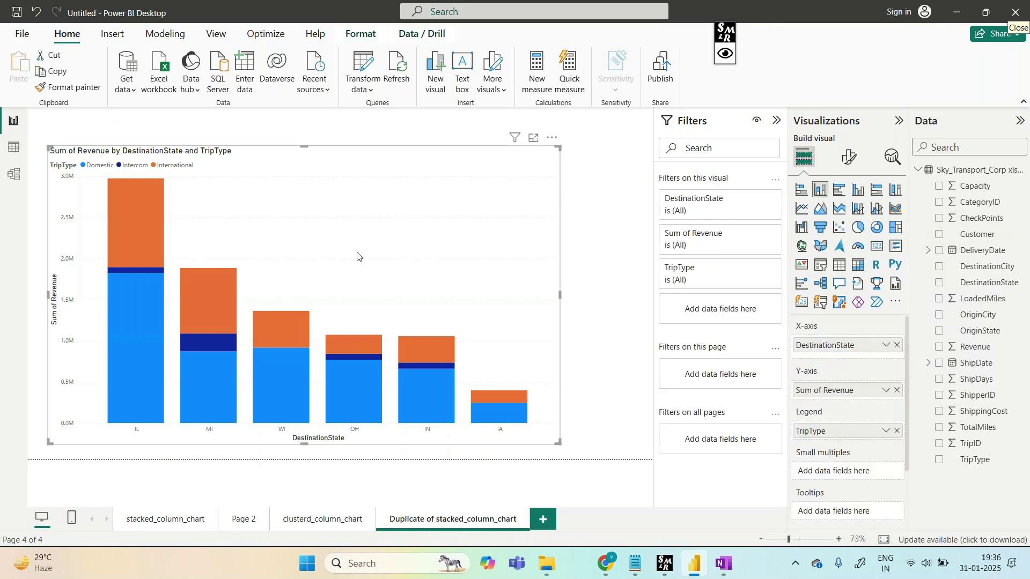
pyautogui.click(886, 391)
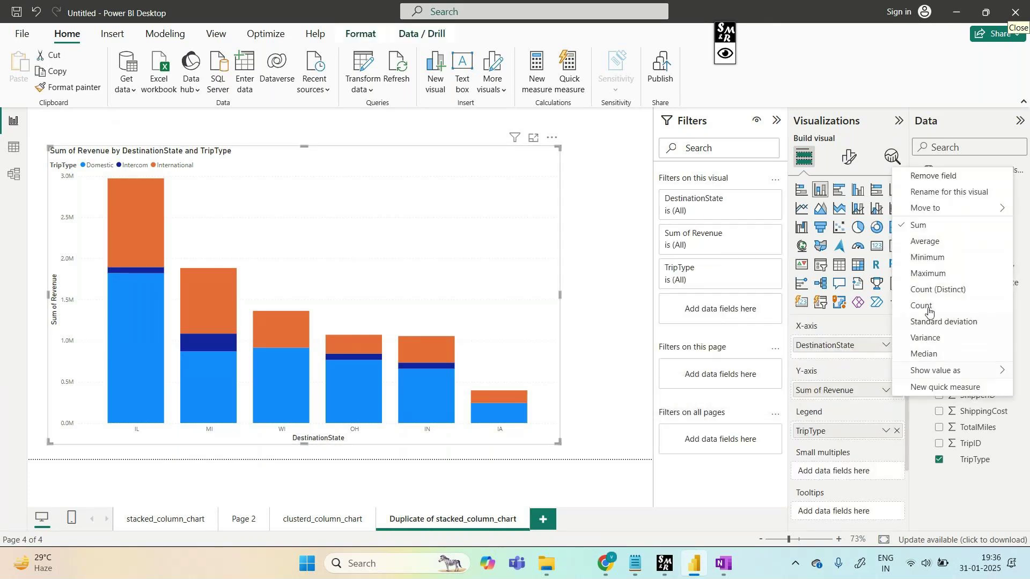
pyautogui.click(925, 241)
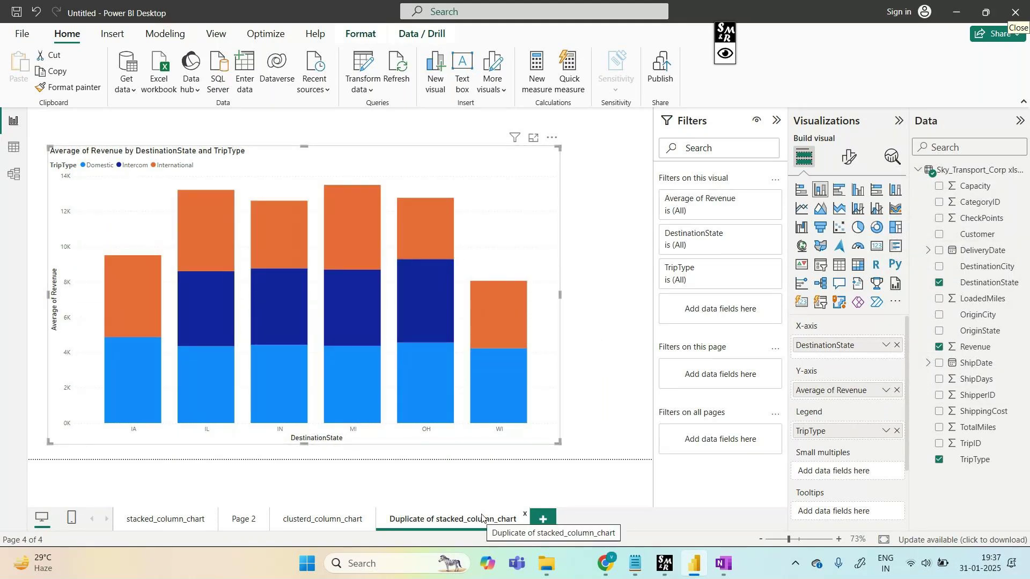
# Step: Compare the stacked_column_chart page with its duplicate, and view the clusterd_column_chart page's shipping cost chart in focus mode
pyautogui.click(165, 520)
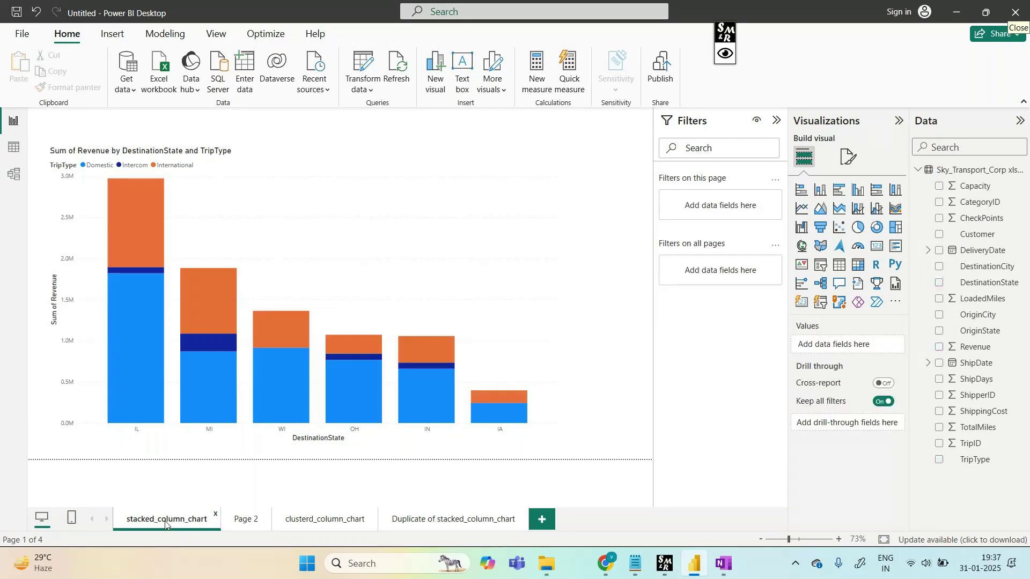
pyautogui.click(437, 520)
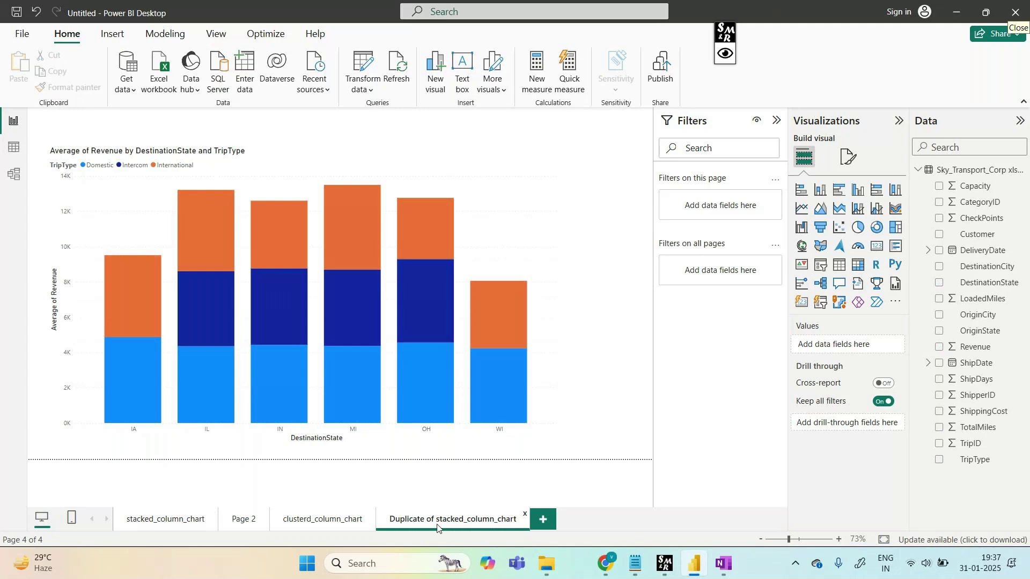
pyautogui.click(325, 523)
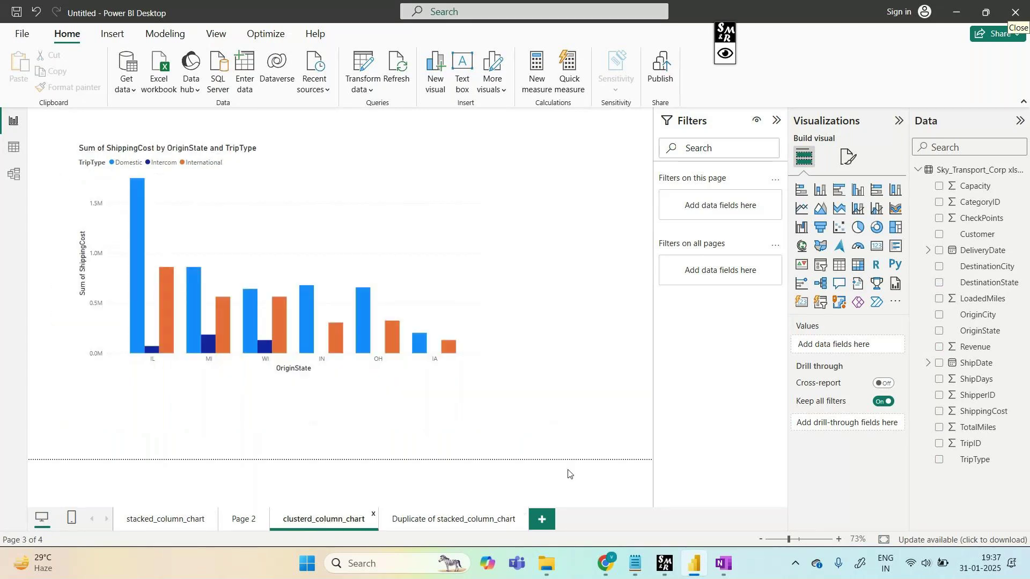
pyautogui.click(342, 266)
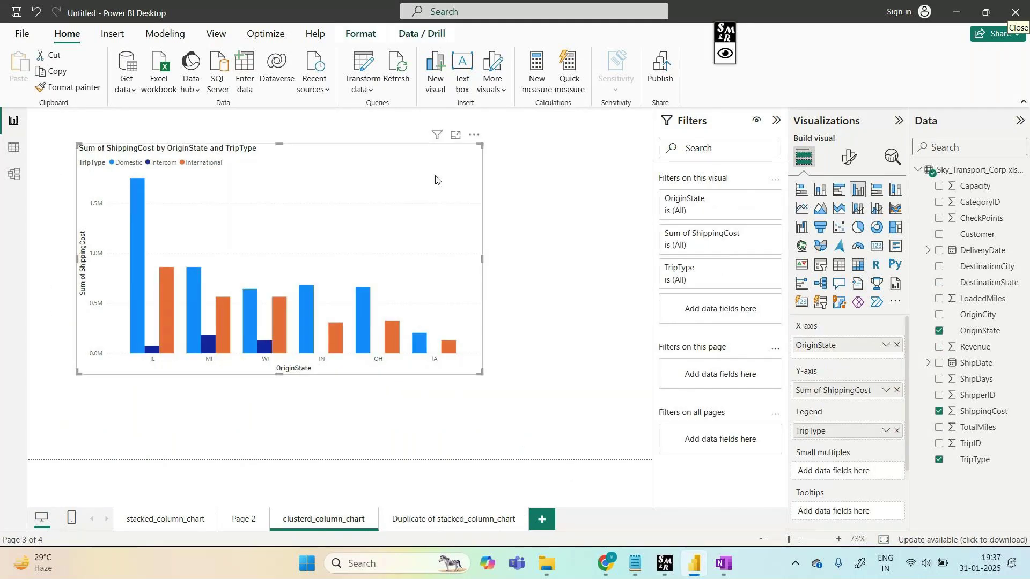
pyautogui.click(455, 135)
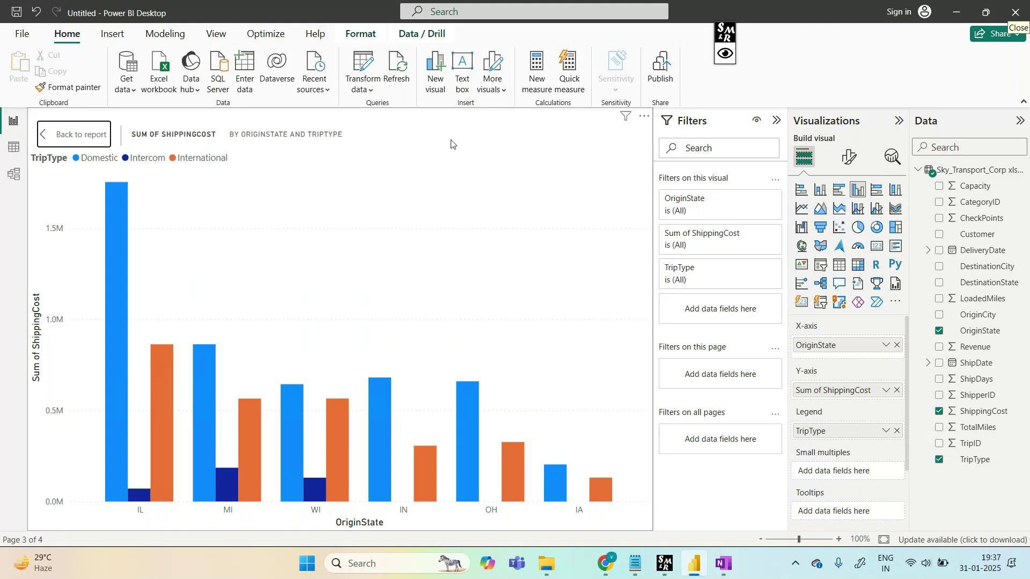
pyautogui.click(727, 54)
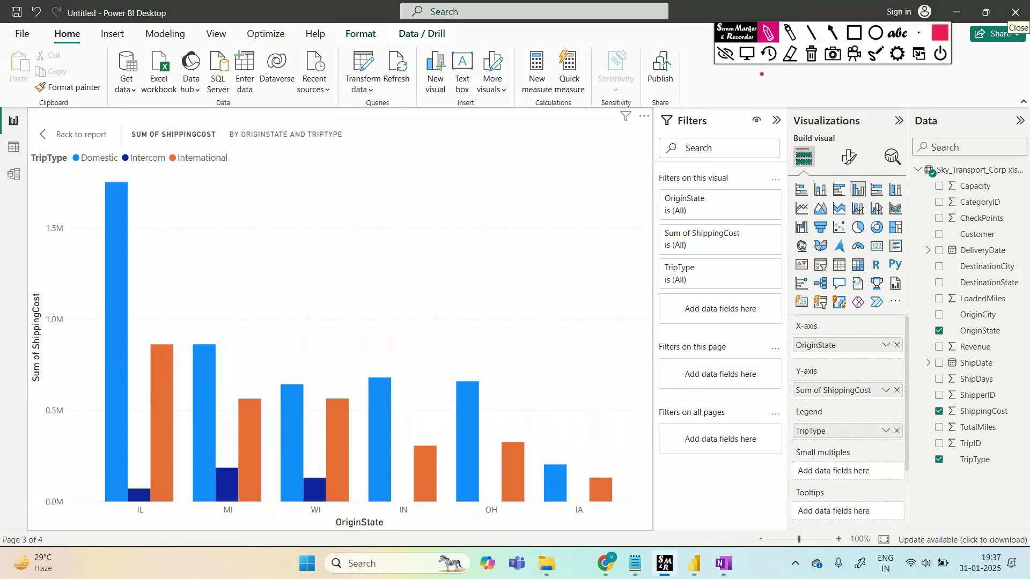
pyautogui.click(725, 53)
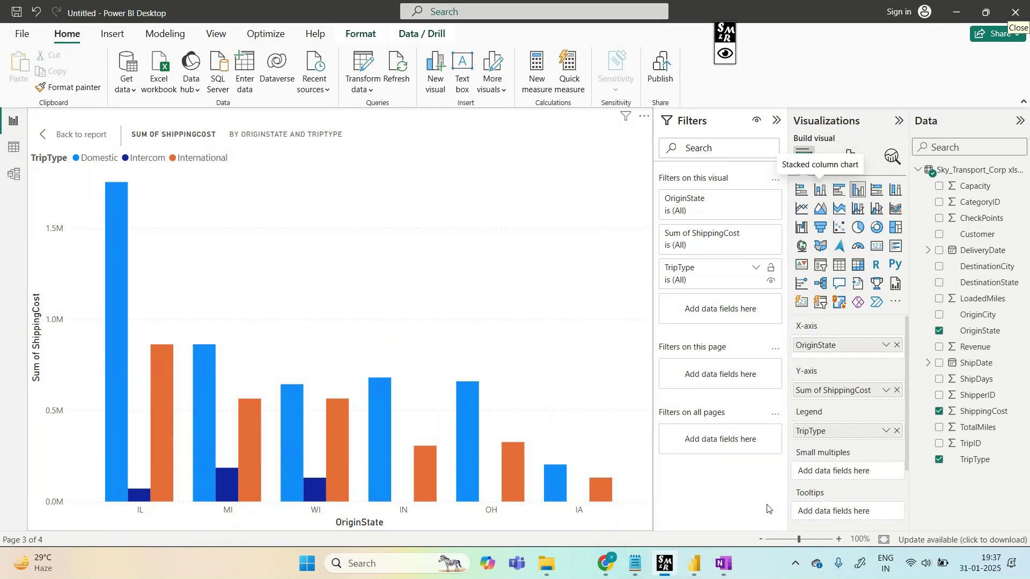
# Step: Switch to the OneNote notes and handwrite the heading "Stacked Column Chart" below the Avg of Destination state note
pyautogui.moveTo(723, 563)
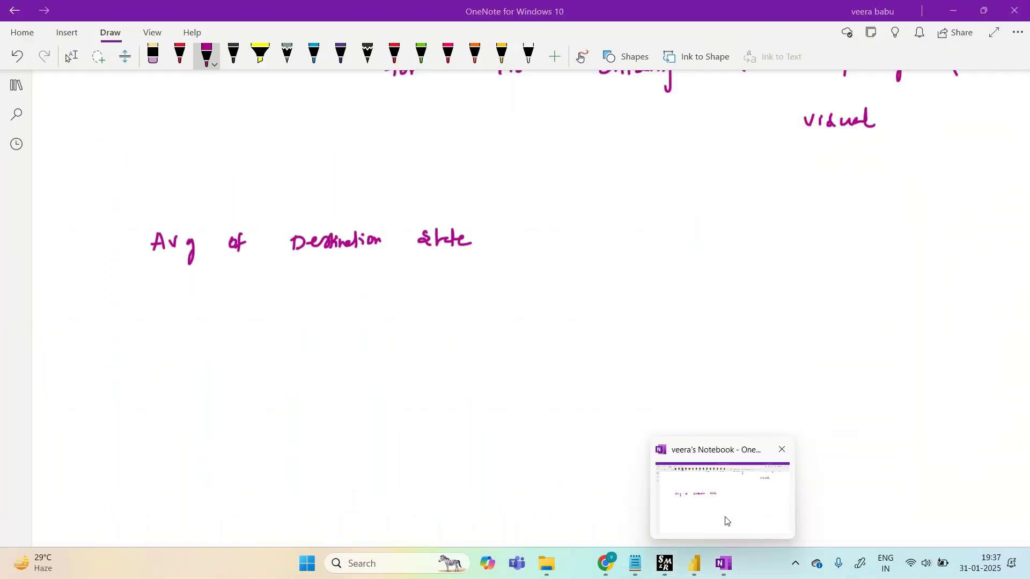
pyautogui.click(724, 518)
pyautogui.scroll(1, 743, 506)
pyautogui.moveTo(131, 223)
pyautogui.mouseDown()
pyautogui.moveTo(130, 246)
pyautogui.moveTo(202, 237)
pyautogui.mouseUp()
pyautogui.moveTo(268, 220)
pyautogui.mouseDown()
pyautogui.moveTo(279, 235)
pyautogui.moveTo(318, 236)
pyautogui.mouseUp()
pyautogui.moveTo(376, 221)
pyautogui.mouseDown()
pyautogui.moveTo(368, 236)
pyautogui.moveTo(419, 226)
pyautogui.mouseUp()
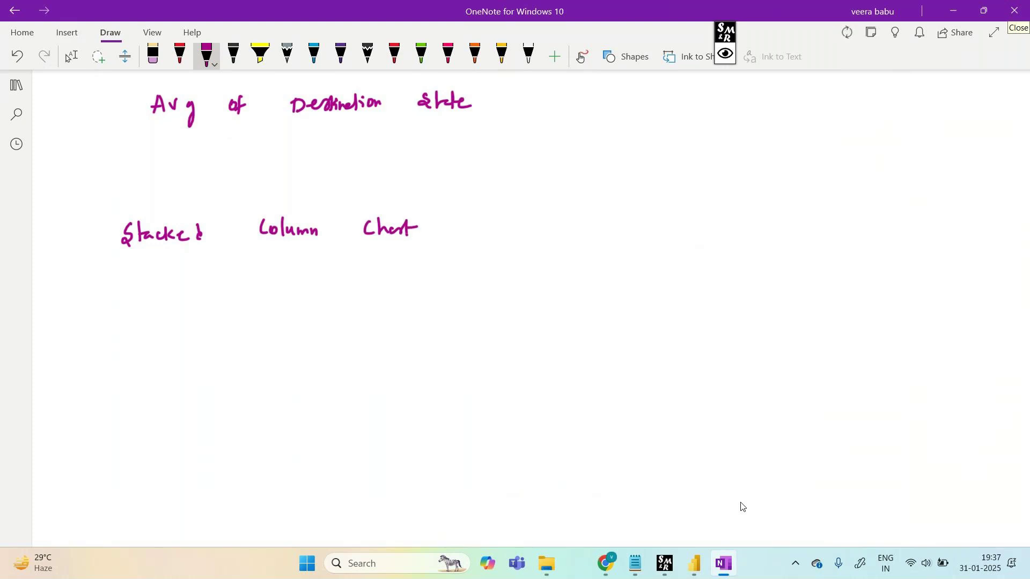
# Step: Draw a downward arrow below the heading and handwrite "x-axis" and "y-axis" grouped by a curly brace
pyautogui.moveTo(380, 266); pyautogui.dragTo(393, 284)
pyautogui.click(435, 339)
pyautogui.moveTo(432, 338); pyautogui.dragTo(443, 347)
pyautogui.moveTo(445, 343)
pyautogui.mouseDown()
pyautogui.moveTo(486, 338)
pyautogui.moveTo(497, 349)
pyautogui.mouseUp()
pyautogui.moveTo(443, 386)
pyautogui.mouseDown()
pyautogui.moveTo(447, 407)
pyautogui.moveTo(463, 393)
pyautogui.moveTo(502, 397)
pyautogui.mouseUp()
pyautogui.moveTo(525, 320)
pyautogui.mouseDown()
pyautogui.moveTo(538, 357)
pyautogui.moveTo(528, 398)
pyautogui.mouseUp()
# Step: Handwrite an arrow and "& Legend will be in one bar" after the curly brace
pyautogui.moveTo(574, 354); pyautogui.dragTo(586, 363)
pyautogui.moveTo(611, 343); pyautogui.dragTo(620, 355)
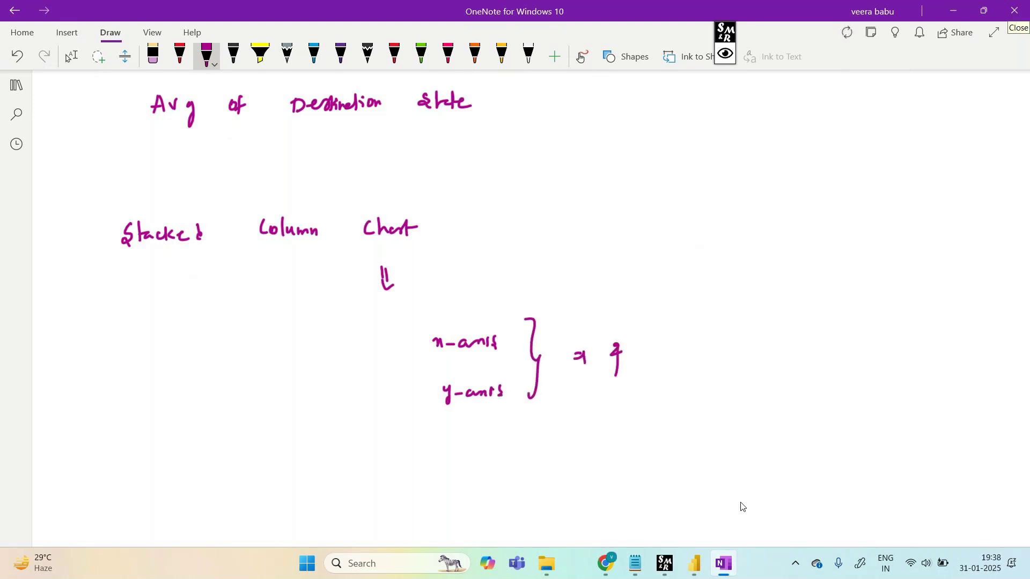
pyautogui.moveTo(674, 339)
pyautogui.mouseDown()
pyautogui.moveTo(696, 369)
pyautogui.moveTo(728, 342)
pyautogui.moveTo(721, 359)
pyautogui.mouseUp()
pyautogui.moveTo(784, 345); pyautogui.dragTo(816, 351)
pyautogui.moveTo(829, 331)
pyautogui.mouseDown()
pyautogui.moveTo(831, 347)
pyautogui.moveTo(841, 343)
pyautogui.mouseUp()
pyautogui.moveTo(838, 341); pyautogui.dragTo(898, 347)
pyautogui.moveTo(771, 397); pyautogui.dragTo(856, 400)
pyautogui.moveTo(857, 397); pyautogui.dragTo(868, 390)
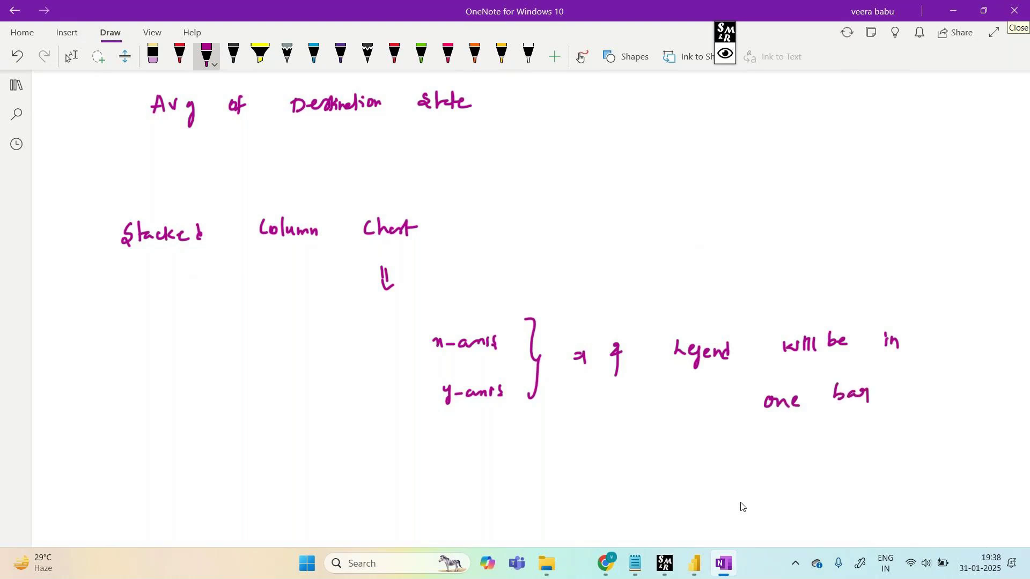
# Step: Insert a tall, narrow rectangle shape as a chart bar below the stacked column chart notes
pyautogui.scroll(-2, 741, 506)
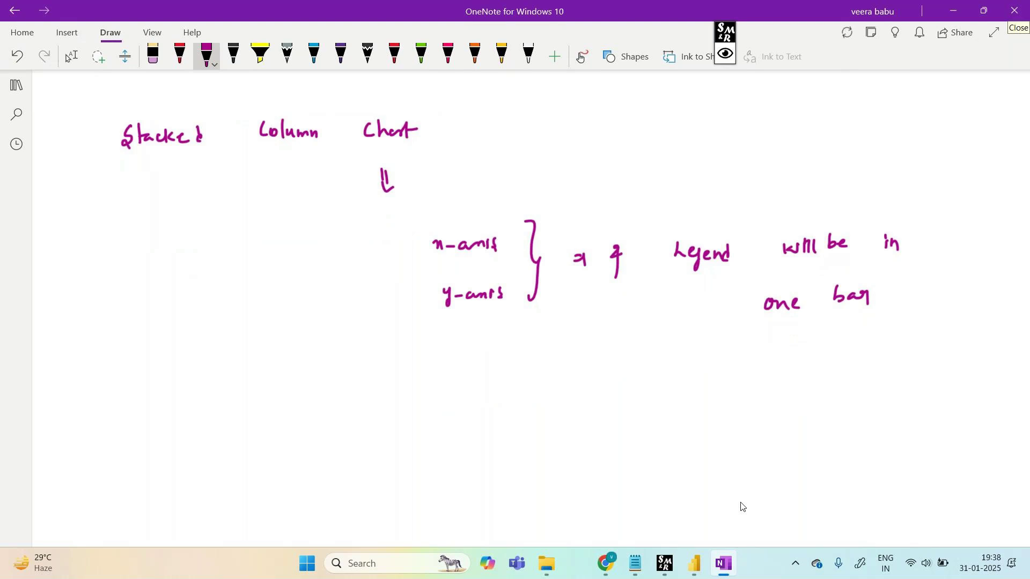
pyautogui.click(630, 56)
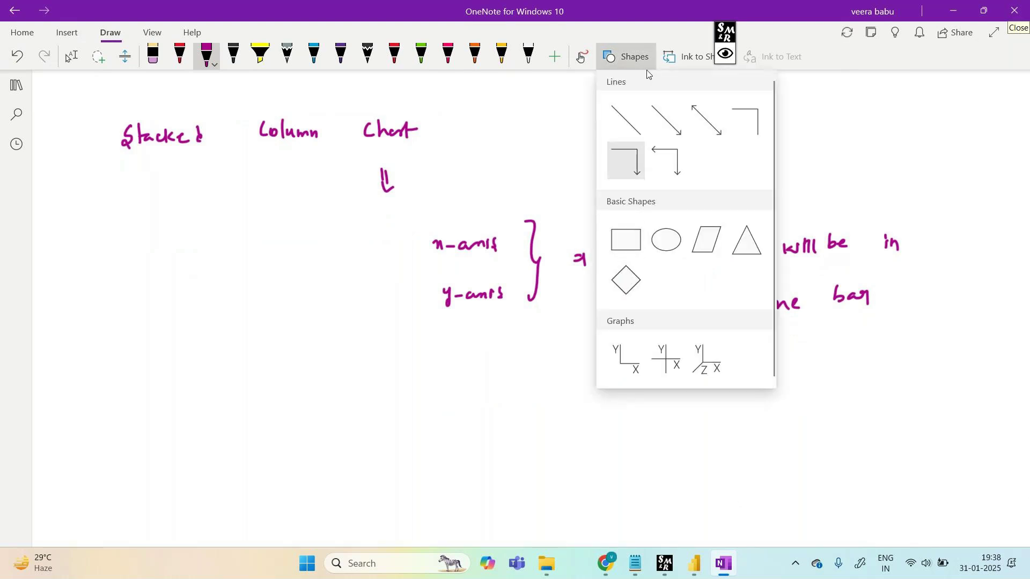
pyautogui.click(625, 240)
pyautogui.moveTo(299, 323)
pyautogui.mouseDown()
pyautogui.moveTo(333, 470)
pyautogui.moveTo(367, 519)
pyautogui.moveTo(366, 548)
pyautogui.mouseUp()
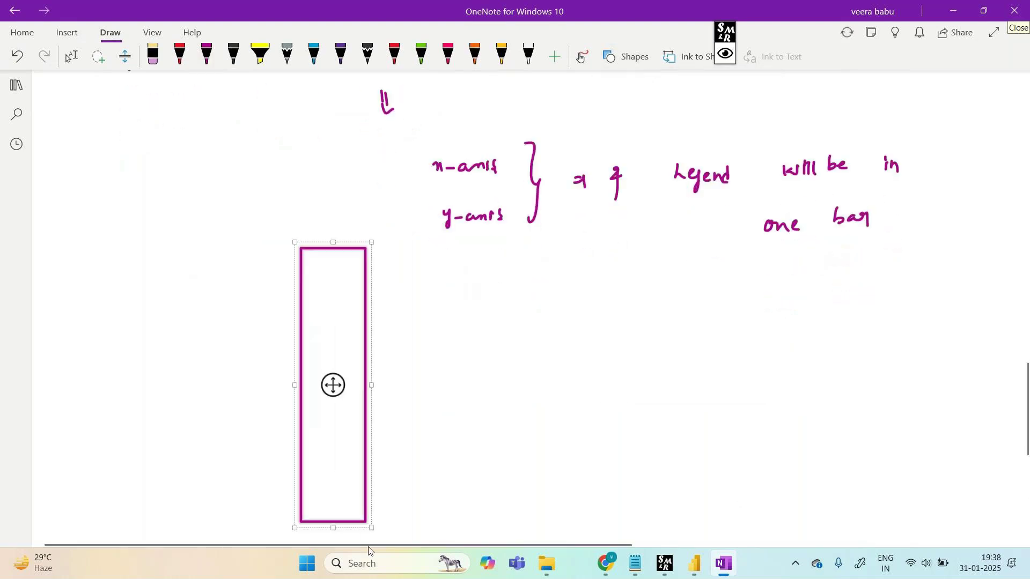
pyautogui.click(429, 477)
# Step: Label the rectangle by hand with "y-axis" beside it, "Example" above it and "x-axis" below it
pyautogui.moveTo(174, 331)
pyautogui.mouseDown()
pyautogui.moveTo(177, 359)
pyautogui.moveTo(201, 338)
pyautogui.moveTo(240, 340)
pyautogui.mouseUp()
pyautogui.click(242, 326)
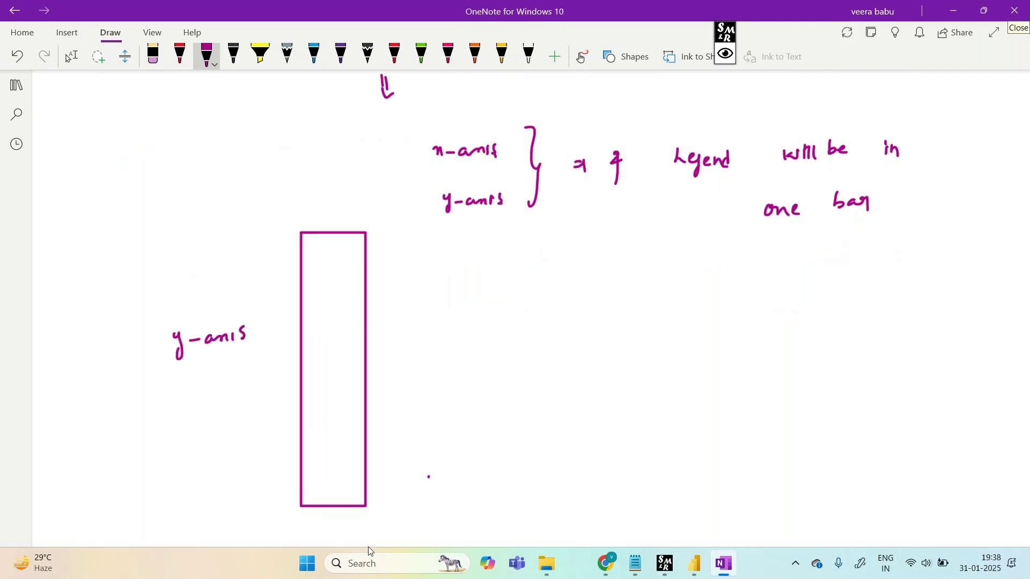
pyautogui.moveTo(247, 196)
pyautogui.mouseDown()
pyautogui.moveTo(298, 215)
pyautogui.moveTo(317, 198)
pyautogui.moveTo(324, 207)
pyautogui.mouseUp()
pyautogui.moveTo(310, 535); pyautogui.dragTo(371, 538)
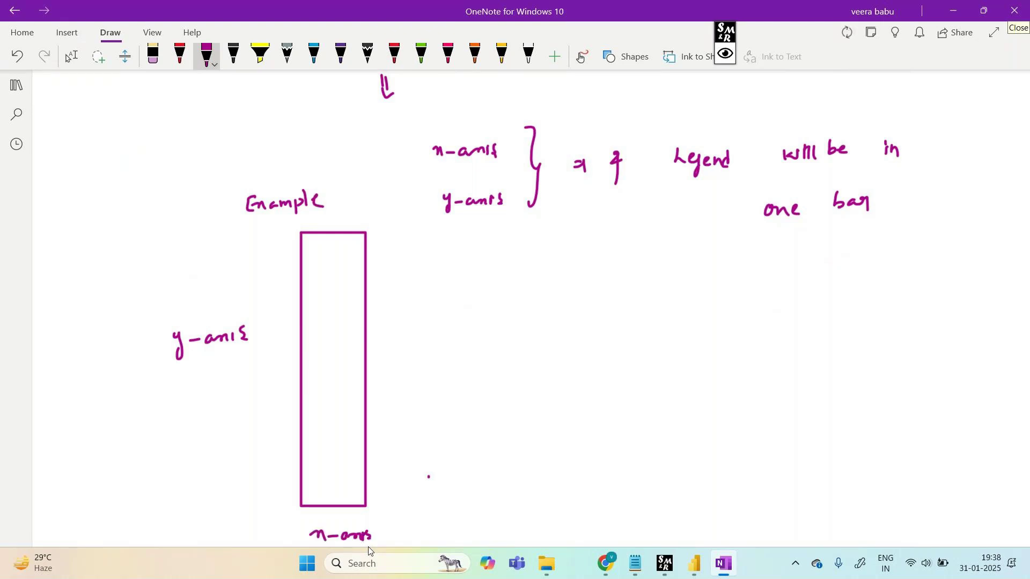
# Step: Divide the bar into three segments with two horizontal lines and draw a curly brace alongside it
pyautogui.moveTo(297, 330); pyautogui.dragTo(359, 323)
pyautogui.moveTo(302, 432); pyautogui.dragTo(369, 426)
pyautogui.moveTo(380, 288)
pyautogui.mouseDown()
pyautogui.moveTo(403, 364)
pyautogui.moveTo(405, 454)
pyautogui.mouseUp()
# Step: Handwrite an arrow and "Legend also included into this only" next to the bar's curly brace
pyautogui.moveTo(471, 363)
pyautogui.mouseDown()
pyautogui.moveTo(484, 363)
pyautogui.moveTo(480, 377)
pyautogui.mouseUp()
pyautogui.moveTo(552, 351)
pyautogui.mouseDown()
pyautogui.moveTo(549, 373)
pyautogui.moveTo(575, 384)
pyautogui.moveTo(587, 367)
pyautogui.moveTo(600, 370)
pyautogui.moveTo(606, 349)
pyautogui.mouseUp()
pyautogui.moveTo(684, 359); pyautogui.dragTo(688, 372)
pyautogui.moveTo(702, 351)
pyautogui.mouseDown()
pyautogui.moveTo(695, 367)
pyautogui.moveTo(704, 364)
pyautogui.mouseUp()
pyautogui.moveTo(713, 358); pyautogui.dragTo(766, 366)
pyautogui.moveTo(771, 366); pyautogui.dragTo(787, 366)
pyautogui.moveTo(794, 343)
pyautogui.mouseDown()
pyautogui.moveTo(795, 366)
pyautogui.moveTo(808, 366)
pyautogui.moveTo(814, 346)
pyautogui.mouseUp()
pyautogui.moveTo(816, 360); pyautogui.dragTo(876, 366)
pyautogui.moveTo(881, 357)
pyautogui.mouseDown()
pyautogui.moveTo(897, 365)
pyautogui.moveTo(904, 355)
pyautogui.mouseUp()
pyautogui.moveTo(940, 340)
pyautogui.mouseDown()
pyautogui.moveTo(939, 364)
pyautogui.moveTo(960, 364)
pyautogui.mouseUp()
pyautogui.moveTo(929, 358); pyautogui.dragTo(955, 352)
pyautogui.moveTo(727, 414); pyautogui.dragTo(746, 427)
pyautogui.moveTo(752, 416); pyautogui.dragTo(770, 427)
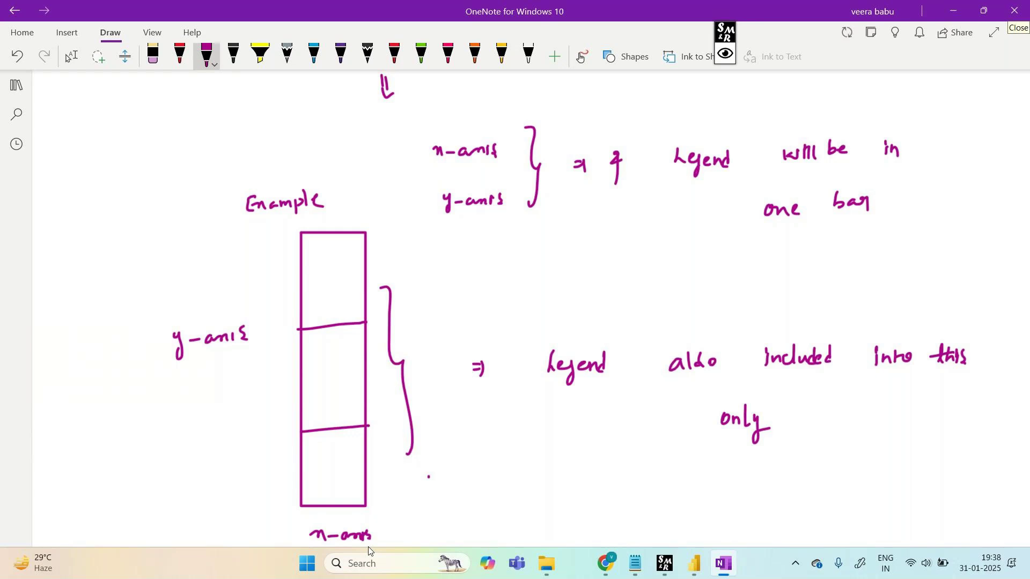
# Step: Handwrite the heading "Clusted column chart" in the empty space below the stacked bar example
pyautogui.scroll(-9, 515, 306)
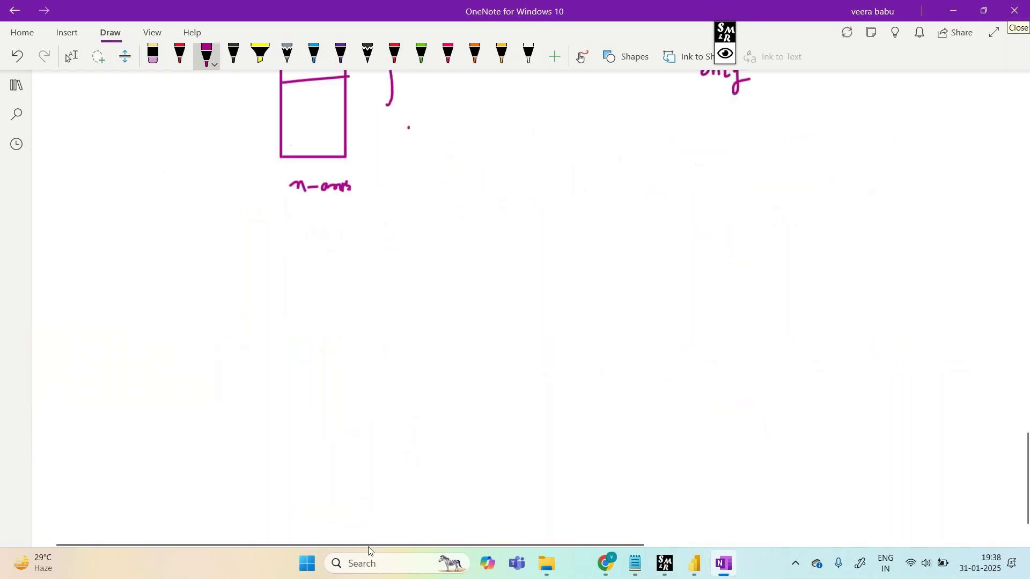
pyautogui.scroll(1, 514, 305)
pyautogui.moveTo(171, 226); pyautogui.dragTo(174, 242)
pyautogui.moveTo(178, 232); pyautogui.dragTo(188, 241)
pyautogui.moveTo(195, 225)
pyautogui.mouseDown()
pyautogui.moveTo(198, 243)
pyautogui.moveTo(213, 243)
pyautogui.mouseUp()
pyautogui.moveTo(219, 226); pyautogui.dragTo(217, 236)
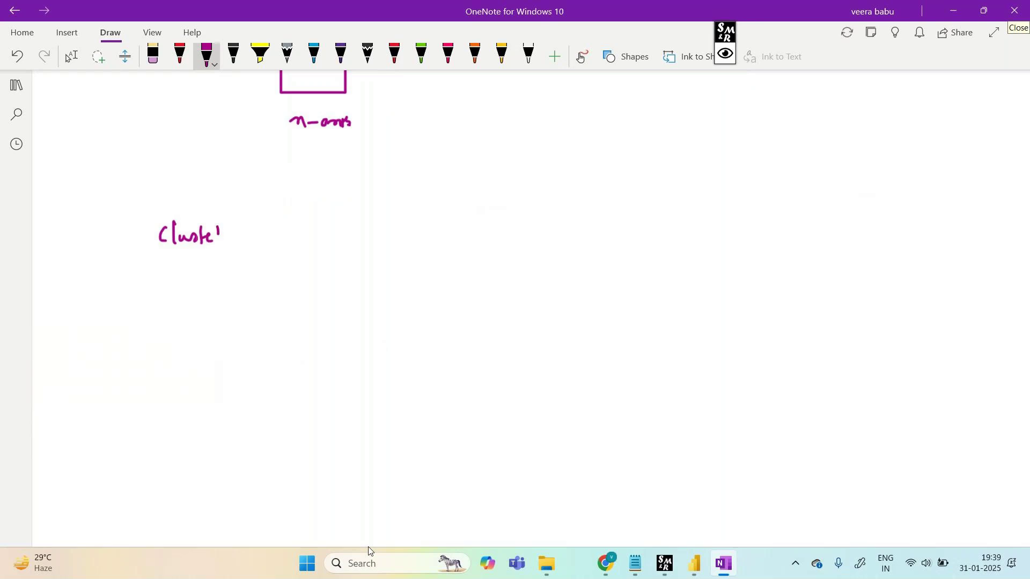
pyautogui.moveTo(288, 225)
pyautogui.mouseDown()
pyautogui.moveTo(289, 237)
pyautogui.moveTo(298, 229)
pyautogui.mouseUp()
pyautogui.moveTo(306, 217)
pyautogui.mouseDown()
pyautogui.moveTo(307, 236)
pyautogui.moveTo(334, 235)
pyautogui.mouseUp()
pyautogui.moveTo(401, 222); pyautogui.dragTo(395, 233)
pyautogui.moveTo(403, 215)
pyautogui.mouseDown()
pyautogui.moveTo(403, 234)
pyautogui.moveTo(413, 233)
pyautogui.mouseUp()
pyautogui.moveTo(420, 226); pyautogui.dragTo(428, 232)
pyautogui.moveTo(429, 231); pyautogui.dragTo(433, 230)
pyautogui.moveTo(435, 222); pyautogui.dragTo(448, 219)
# Step: Handwrite "IL → State" under the stacked bar's x-axis label and "revenue" under its y-axis label
pyautogui.scroll(5, 515, 309)
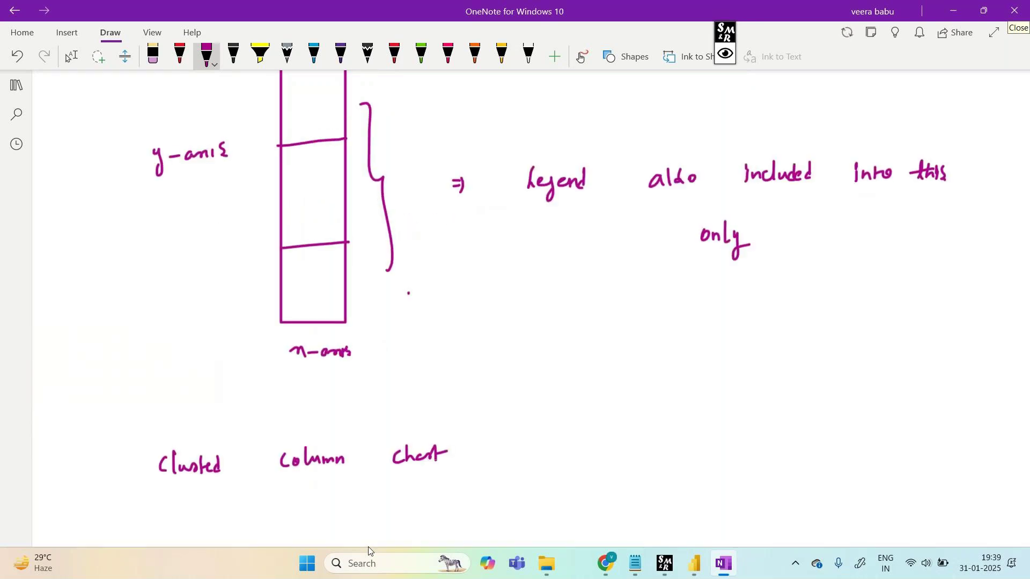
pyautogui.moveTo(302, 376); pyautogui.dragTo(301, 390)
pyautogui.moveTo(297, 389); pyautogui.dragTo(367, 388)
pyautogui.moveTo(378, 375); pyautogui.dragTo(390, 380)
pyautogui.moveTo(390, 369)
pyautogui.mouseDown()
pyautogui.moveTo(392, 386)
pyautogui.moveTo(411, 372)
pyautogui.mouseUp()
pyautogui.moveTo(405, 382); pyautogui.dragTo(422, 376)
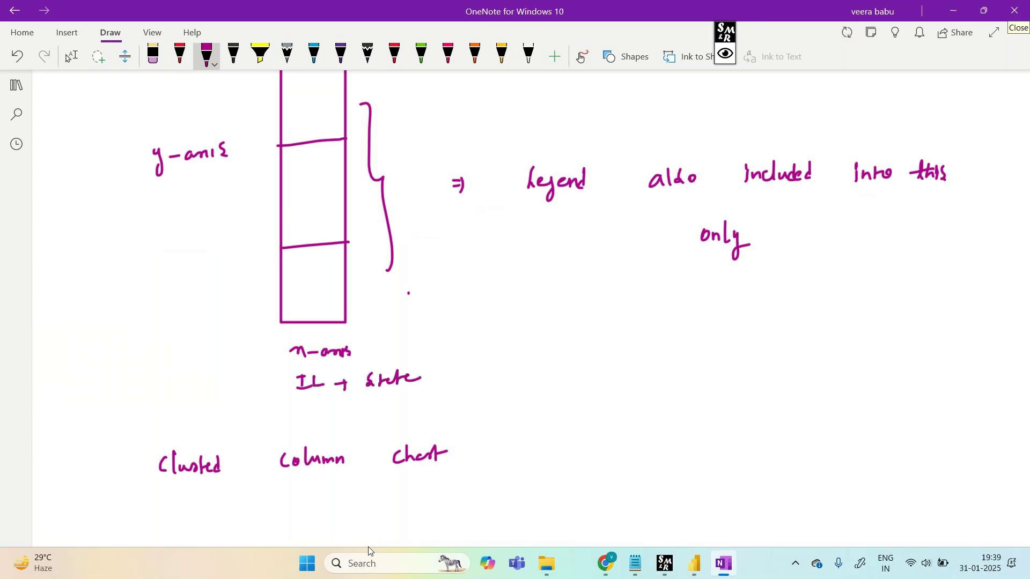
pyautogui.moveTo(166, 206)
pyautogui.mouseDown()
pyautogui.moveTo(158, 214)
pyautogui.moveTo(188, 207)
pyautogui.mouseUp()
pyautogui.moveTo(190, 210); pyautogui.dragTo(217, 216)
pyautogui.moveTo(217, 213); pyautogui.dragTo(225, 217)
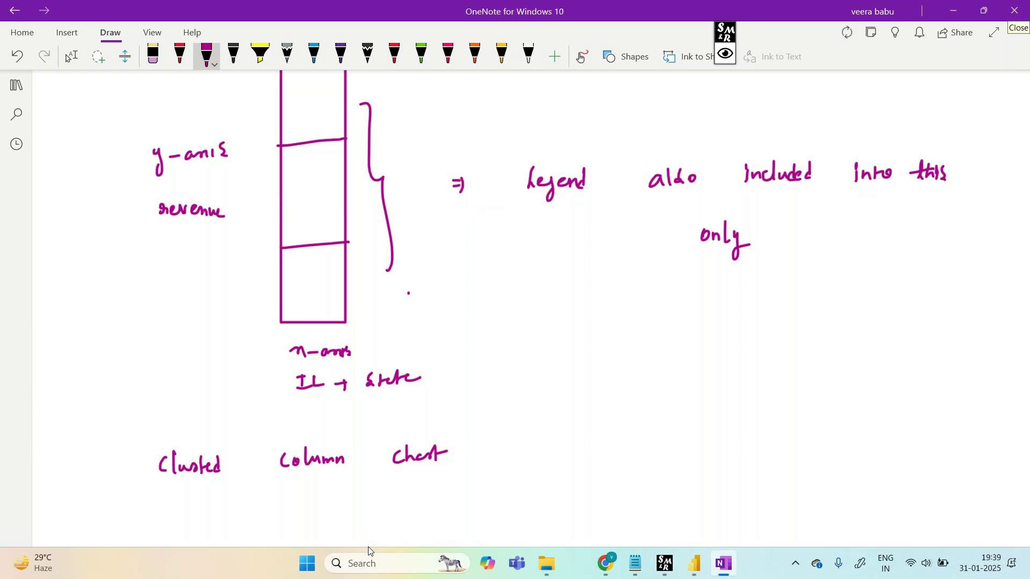
# Step: Insert a tall, narrow rectangle as a bar below the clustered column chart heading and handwrite "Revenue" beside it
pyautogui.scroll(-7, 514, 309)
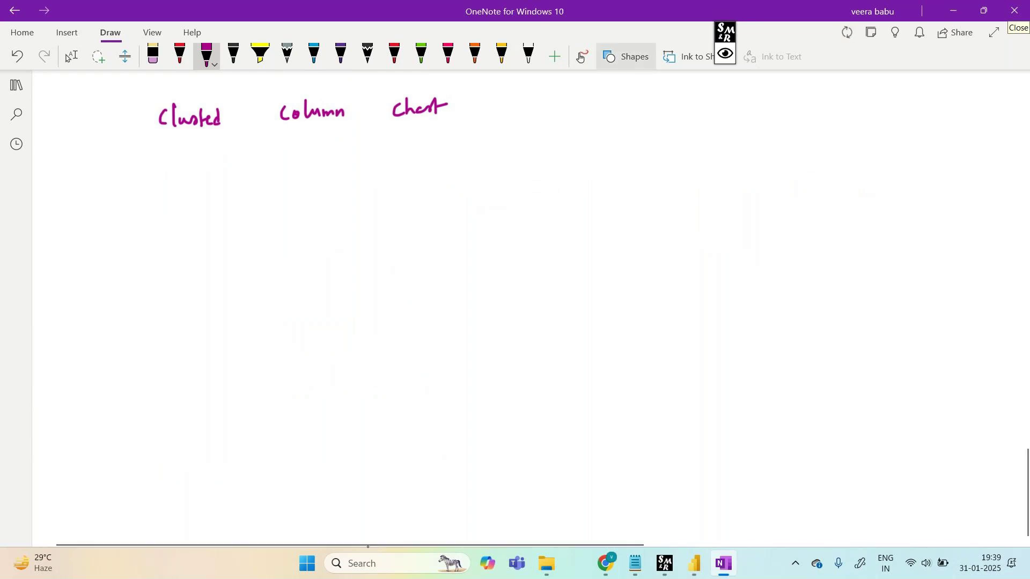
pyautogui.click(625, 56)
pyautogui.click(625, 239)
pyautogui.moveTo(264, 216); pyautogui.dragTo(314, 441)
pyautogui.click(364, 395)
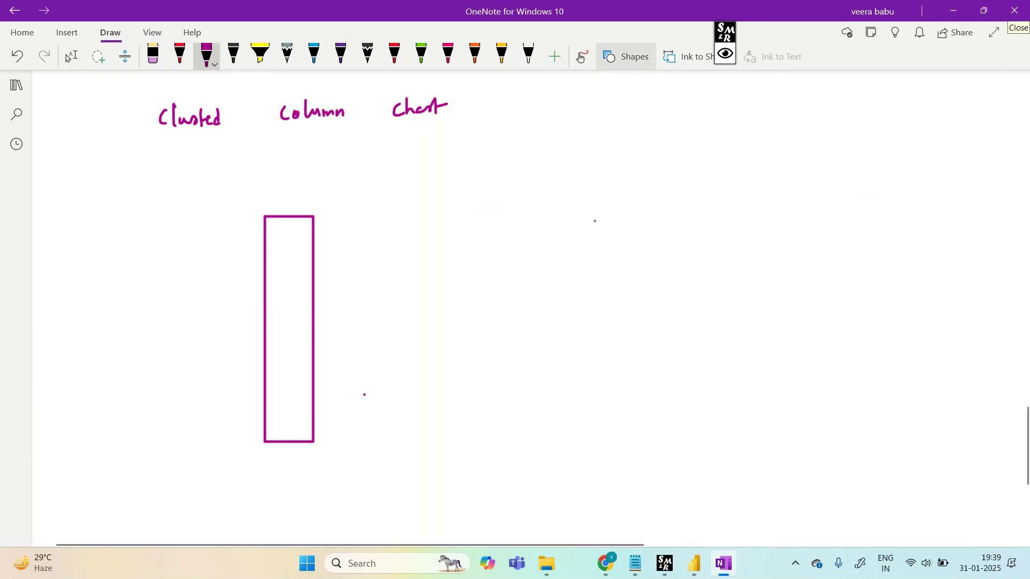
pyautogui.moveTo(142, 283)
pyautogui.mouseDown()
pyautogui.moveTo(142, 293)
pyautogui.moveTo(207, 284)
pyautogui.mouseUp()
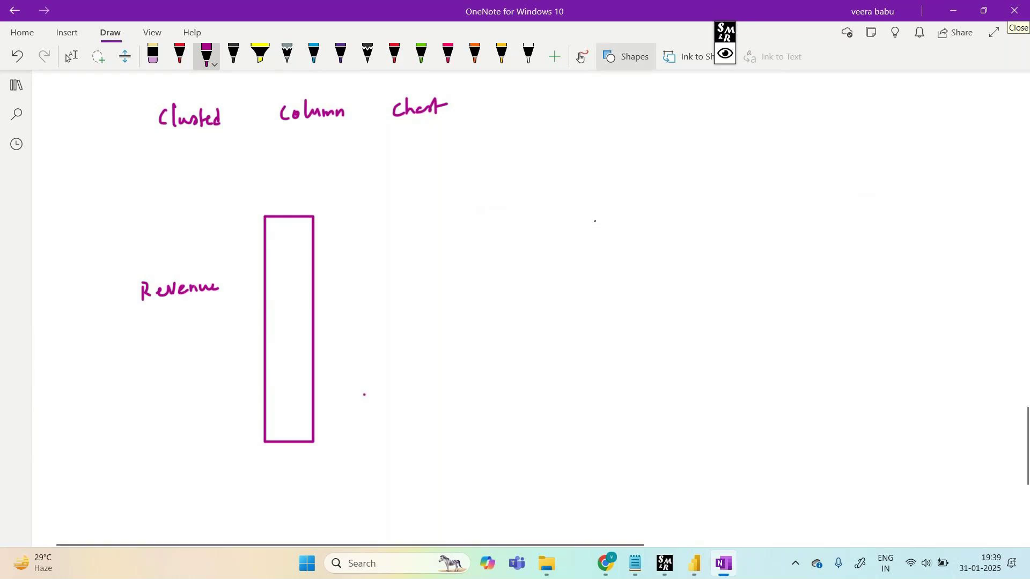
# Step: Insert a shorter rectangle of equal width directly against the first bar, sharing its baseline
pyautogui.click(626, 56)
pyautogui.click(626, 238)
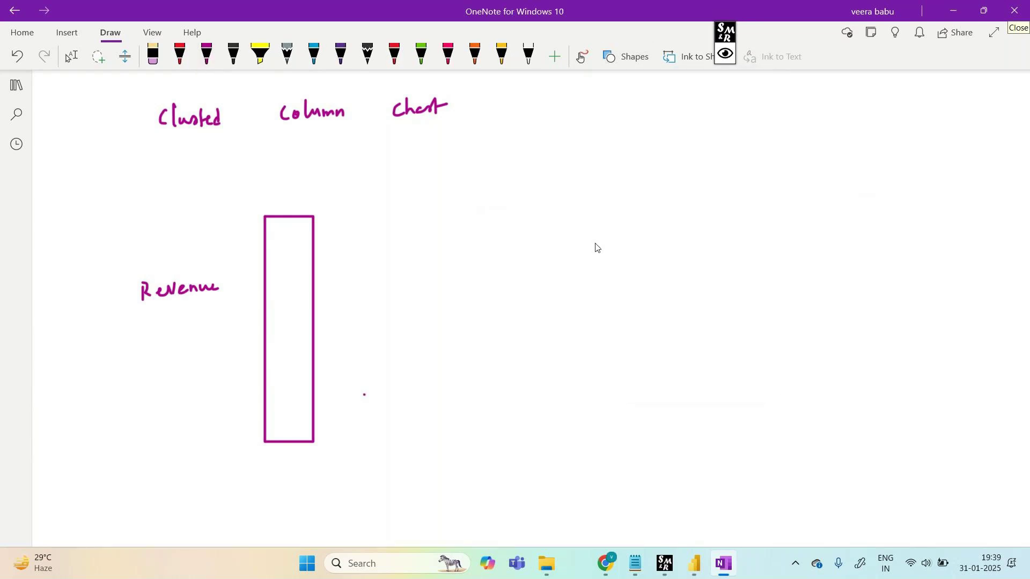
pyautogui.moveTo(313, 297)
pyautogui.mouseDown()
pyautogui.moveTo(356, 320)
pyautogui.moveTo(362, 442)
pyautogui.mouseUp()
pyautogui.click(206, 54)
pyautogui.click(399, 390)
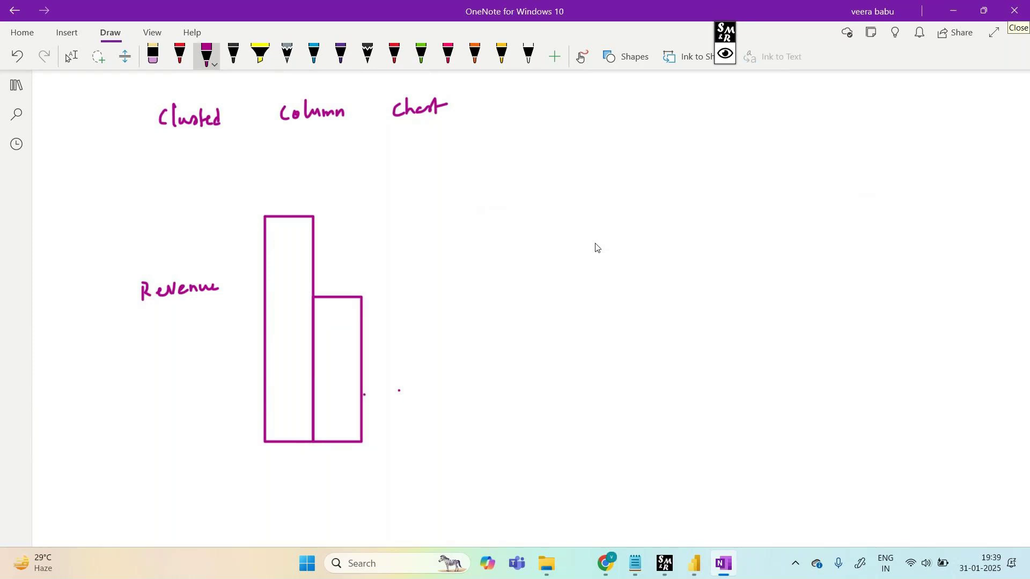
pyautogui.click(634, 58)
pyautogui.click(626, 239)
pyautogui.moveTo(377, 200); pyautogui.dragTo(427, 426)
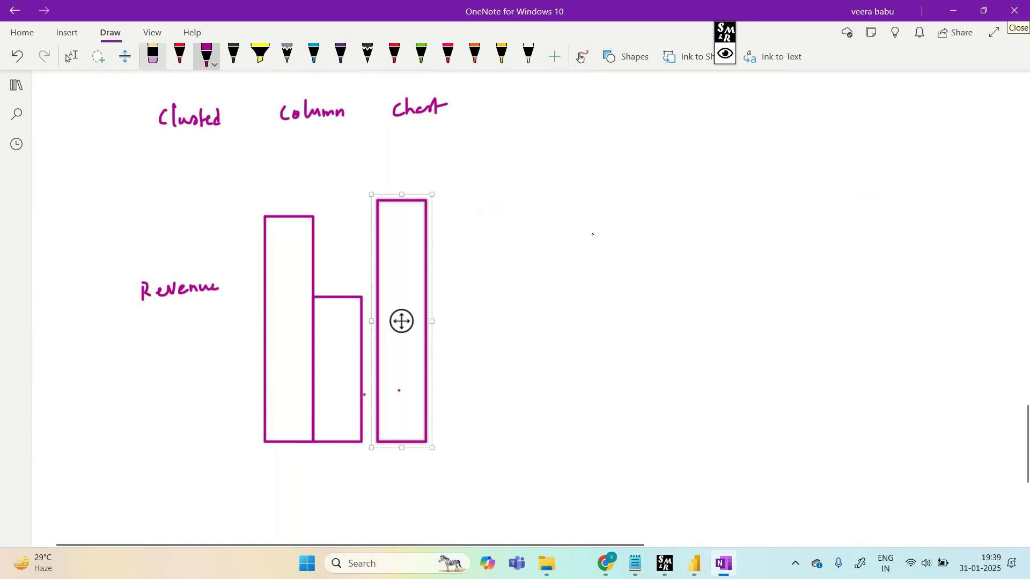
pyautogui.press('Delete')
pyautogui.click(635, 58)
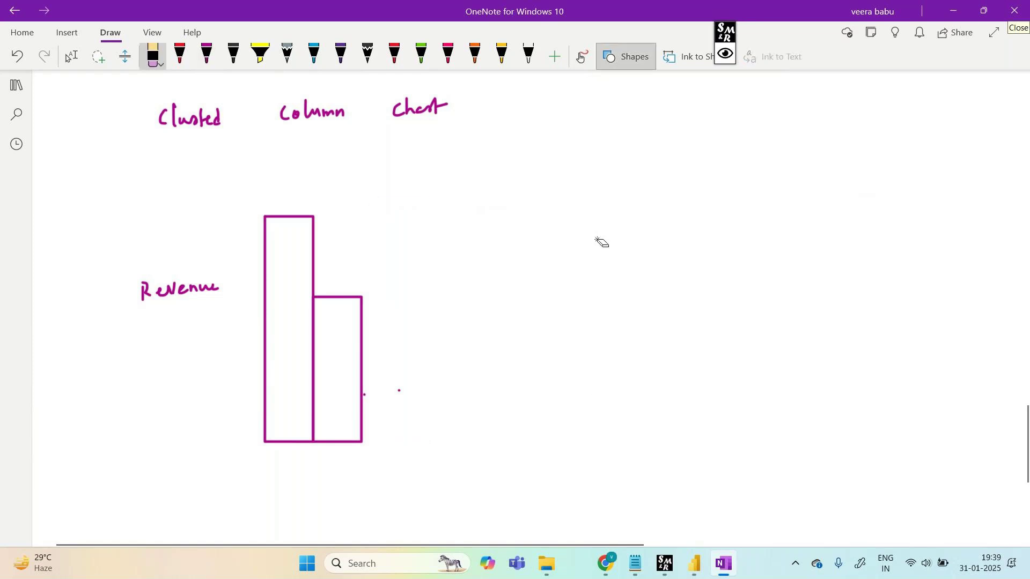
pyautogui.click(625, 239)
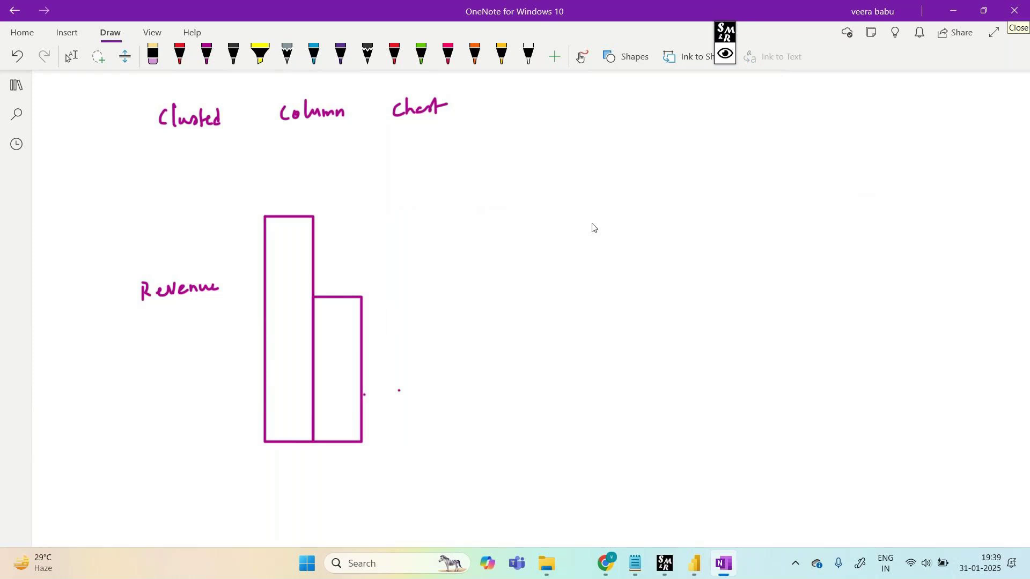
pyautogui.moveTo(361, 248)
pyautogui.mouseDown()
pyautogui.moveTo(411, 361)
pyautogui.moveTo(412, 426)
pyautogui.mouseUp()
pyautogui.press('Delete')
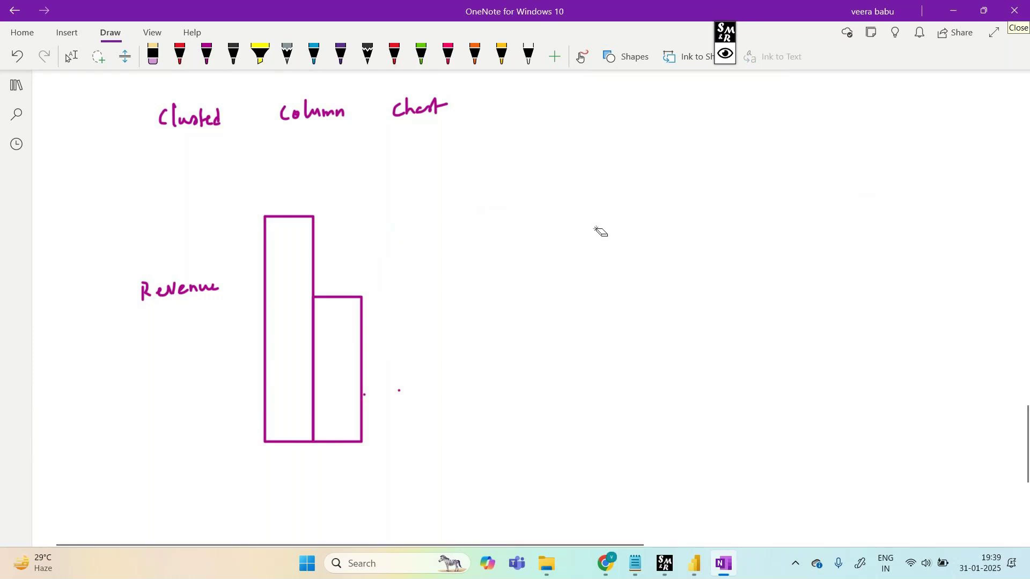
pyautogui.click(633, 56)
pyautogui.click(623, 237)
pyautogui.click(634, 58)
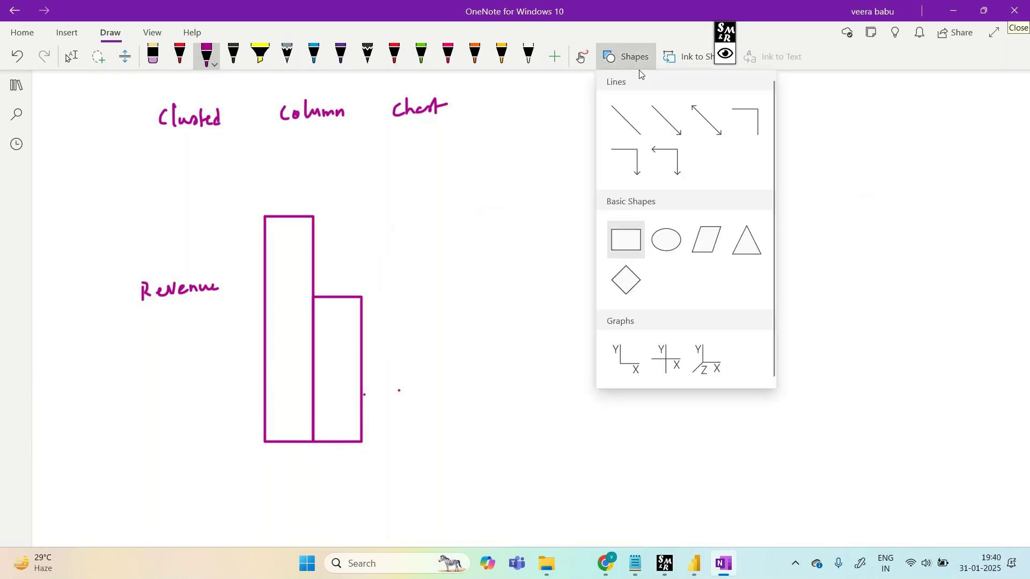
pyautogui.click(624, 240)
pyautogui.moveTo(378, 233)
pyautogui.mouseDown()
pyautogui.moveTo(394, 345)
pyautogui.moveTo(441, 423)
pyautogui.moveTo(490, 442)
pyautogui.mouseUp()
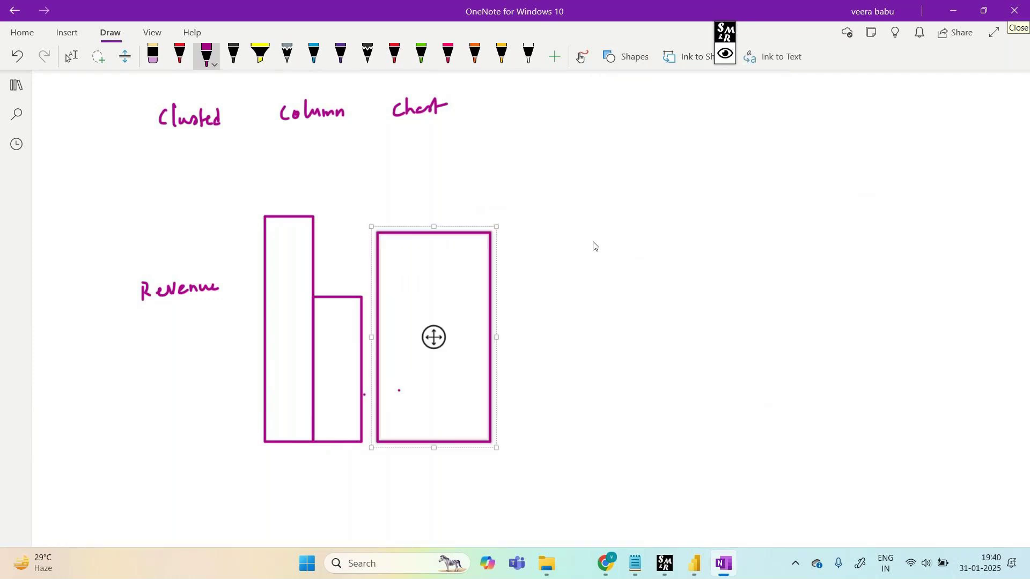
pyautogui.moveTo(434, 227); pyautogui.dragTo(394, 203)
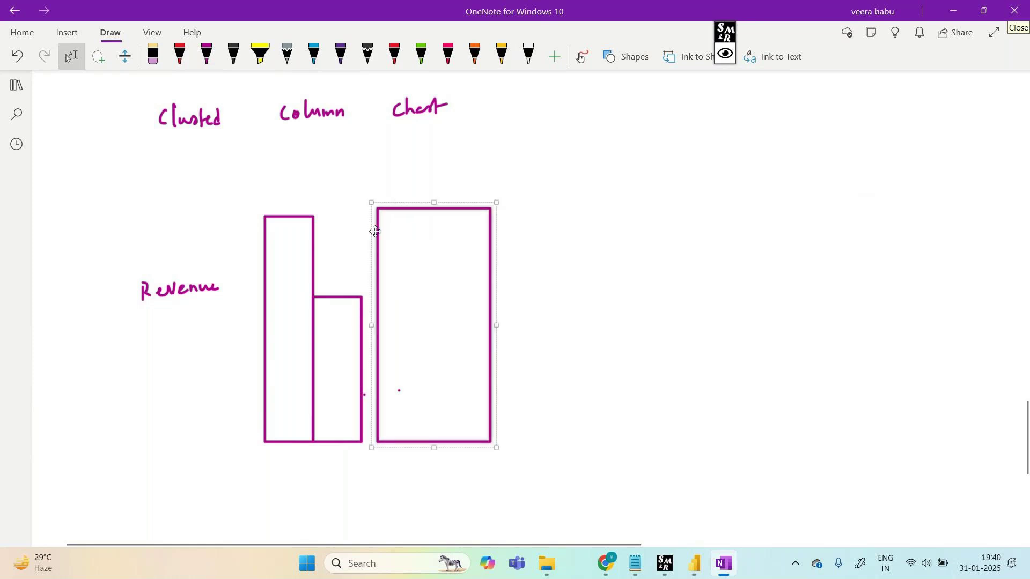
pyautogui.moveTo(375, 232); pyautogui.dragTo(363, 232)
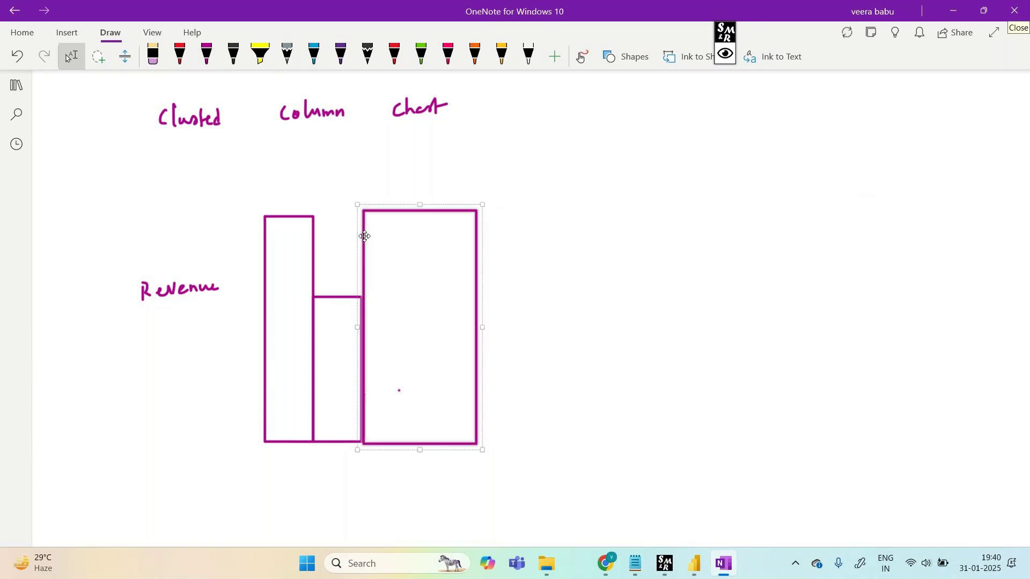
pyautogui.moveTo(481, 211); pyautogui.dragTo(397, 258)
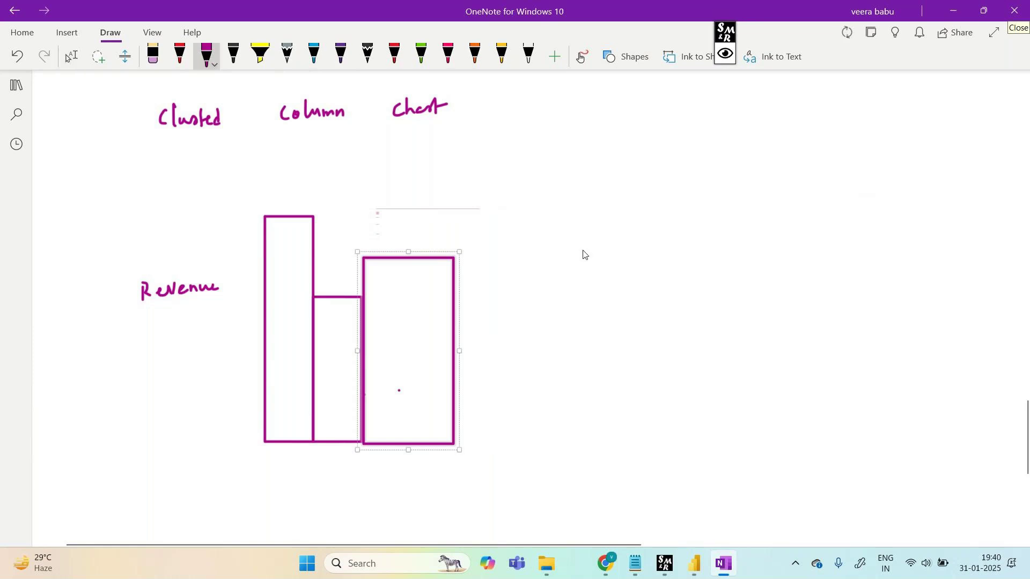
pyautogui.press('Delete')
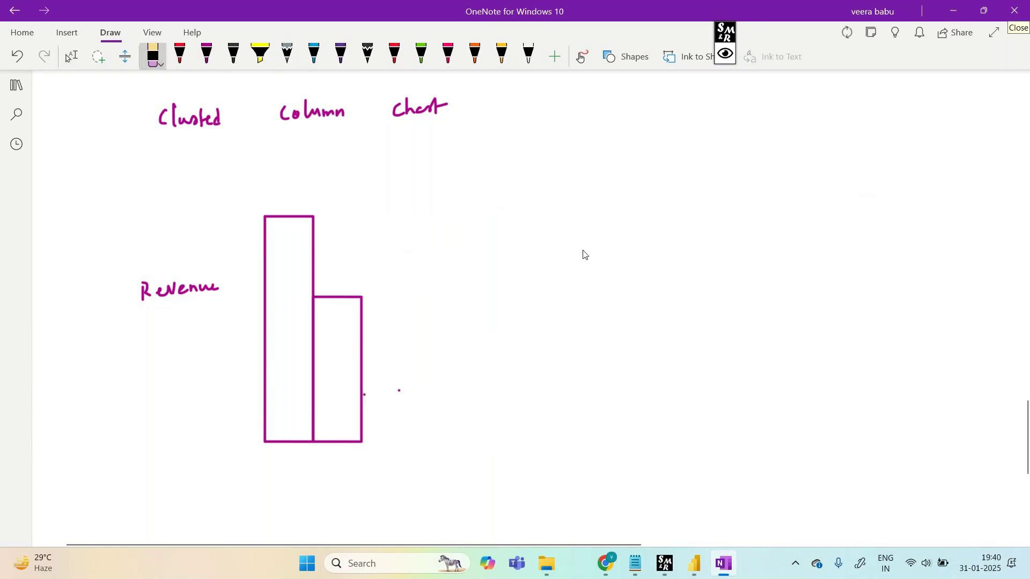
pyautogui.click(625, 56)
pyautogui.click(623, 237)
pyautogui.moveTo(360, 247); pyautogui.dragTo(409, 410)
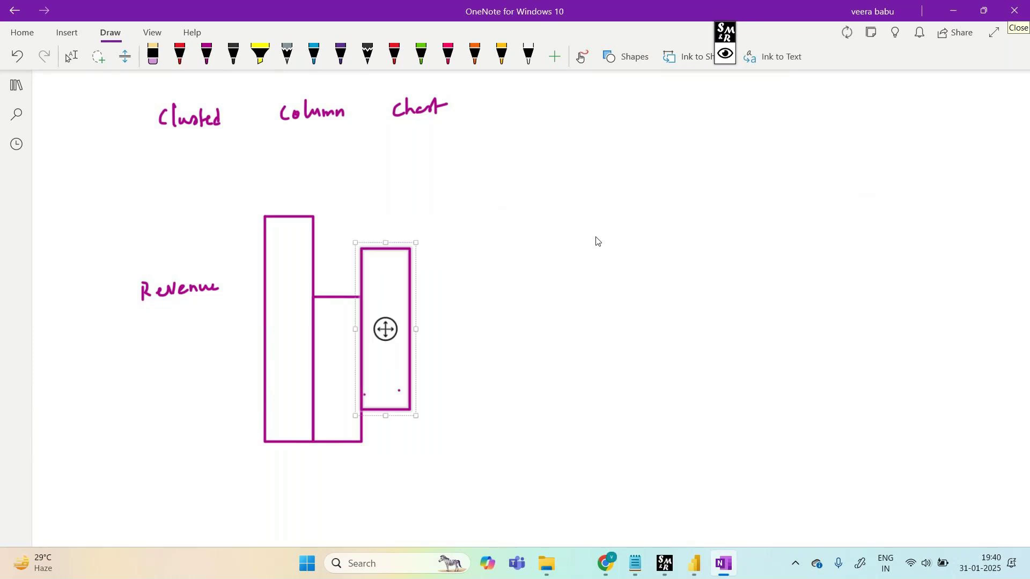
pyautogui.press('Delete')
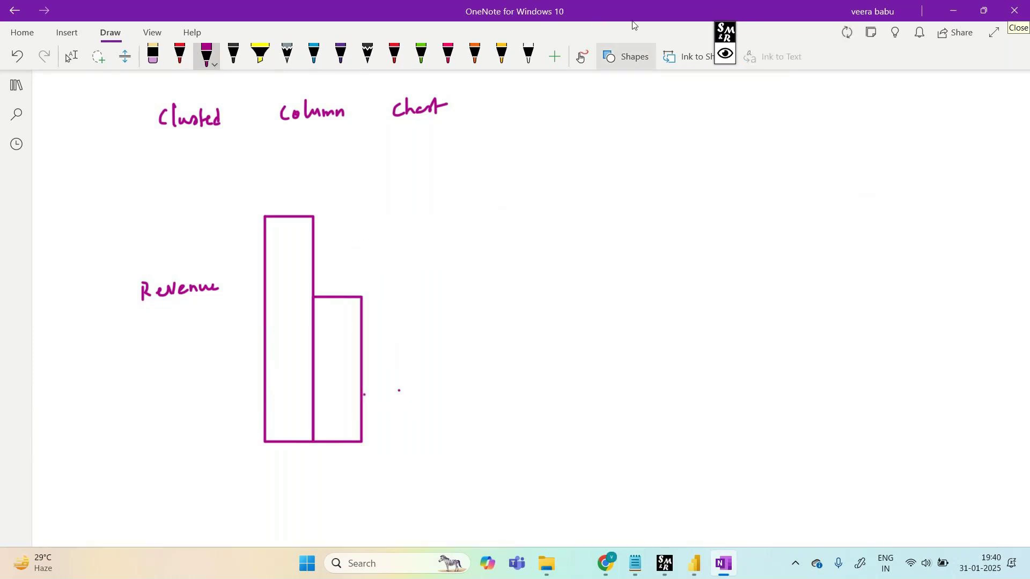
pyautogui.click(633, 56)
pyautogui.click(624, 240)
pyautogui.moveTo(377, 248)
pyautogui.mouseDown()
pyautogui.moveTo(393, 346)
pyautogui.moveTo(385, 356)
pyautogui.mouseUp()
pyautogui.click(419, 413)
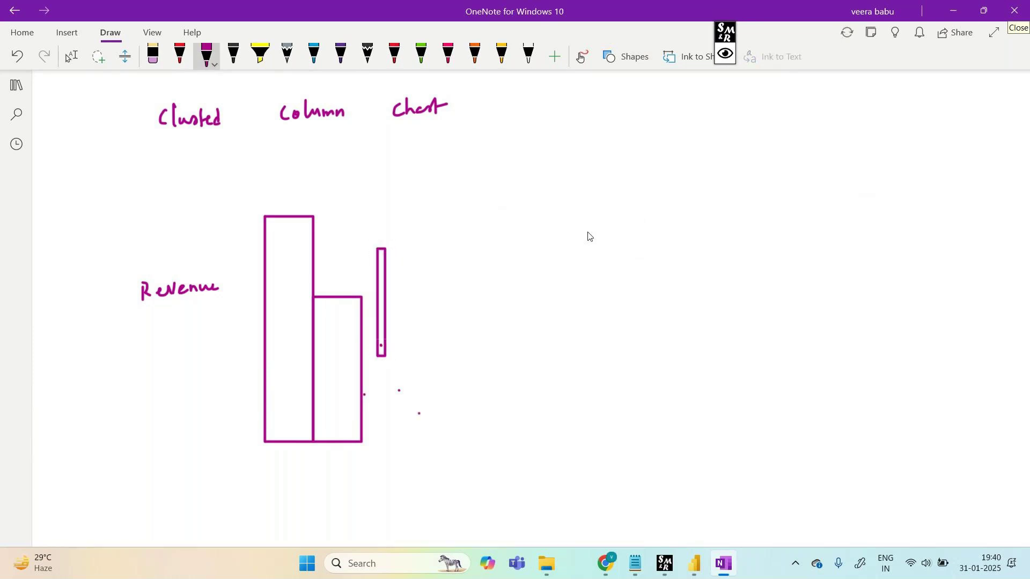
pyautogui.click(153, 56)
pyautogui.click(385, 301)
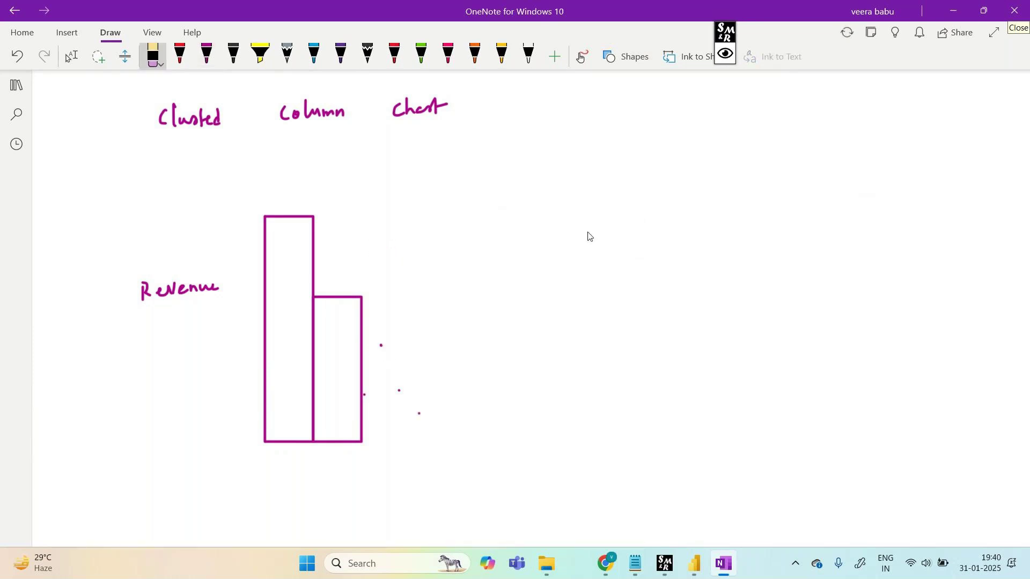
pyautogui.click(625, 56)
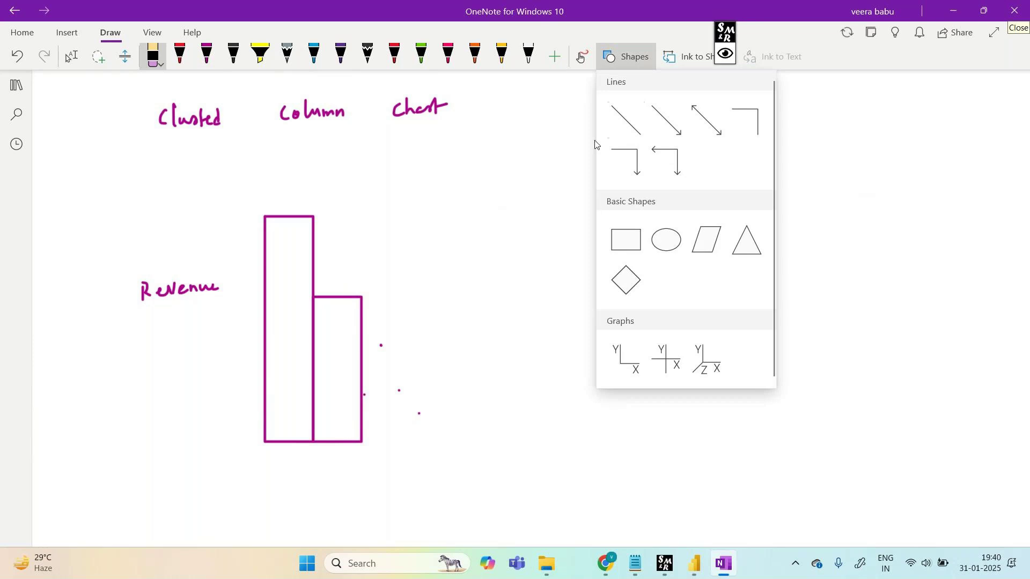
pyautogui.click(206, 55)
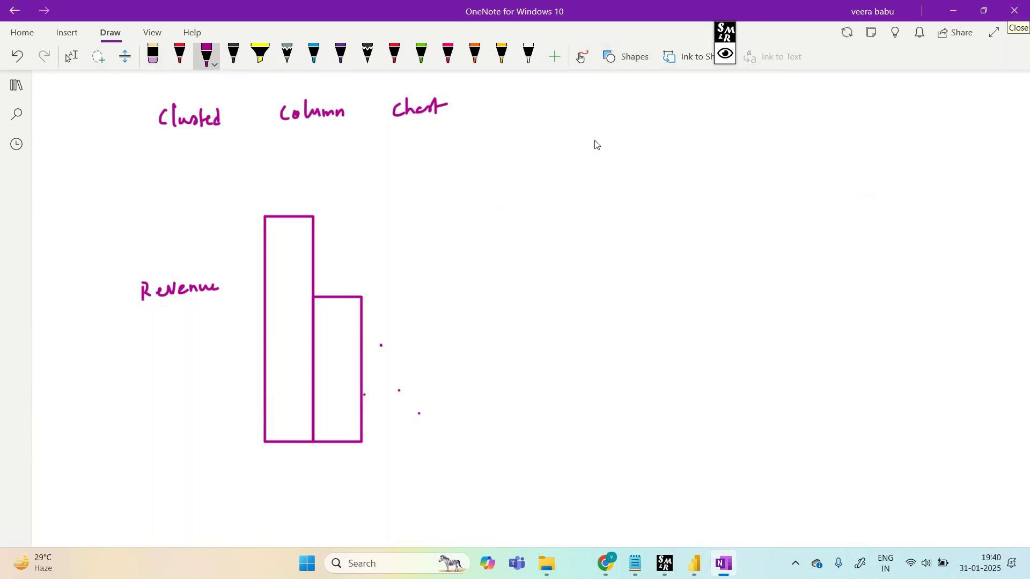
pyautogui.moveTo(363, 294)
pyautogui.mouseDown()
pyautogui.moveTo(359, 248)
pyautogui.moveTo(368, 298)
pyautogui.mouseUp()
pyautogui.moveTo(363, 244); pyautogui.dragTo(362, 283)
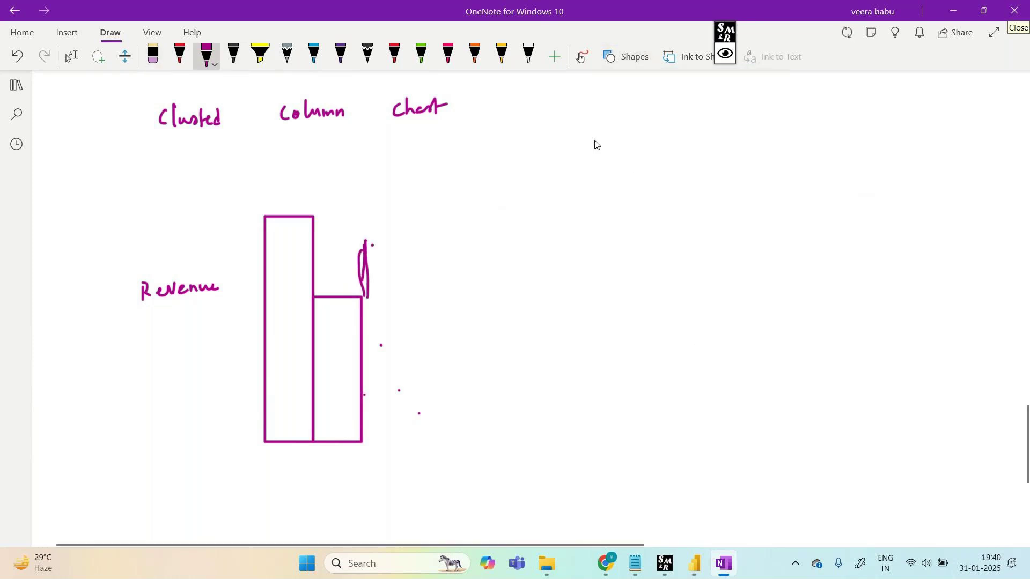
pyautogui.moveTo(365, 240); pyautogui.dragTo(366, 298)
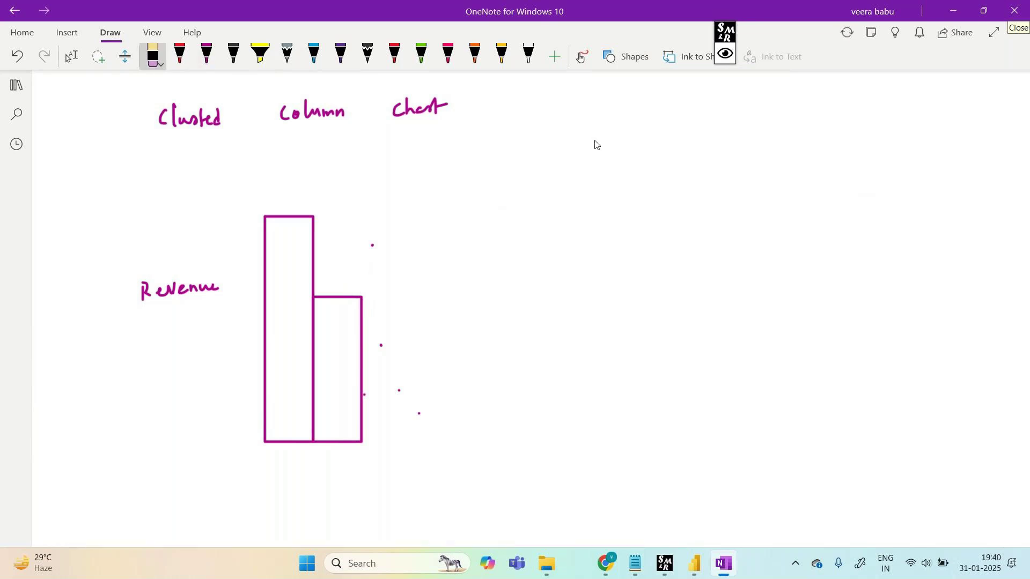
pyautogui.click(626, 56)
pyautogui.click(626, 236)
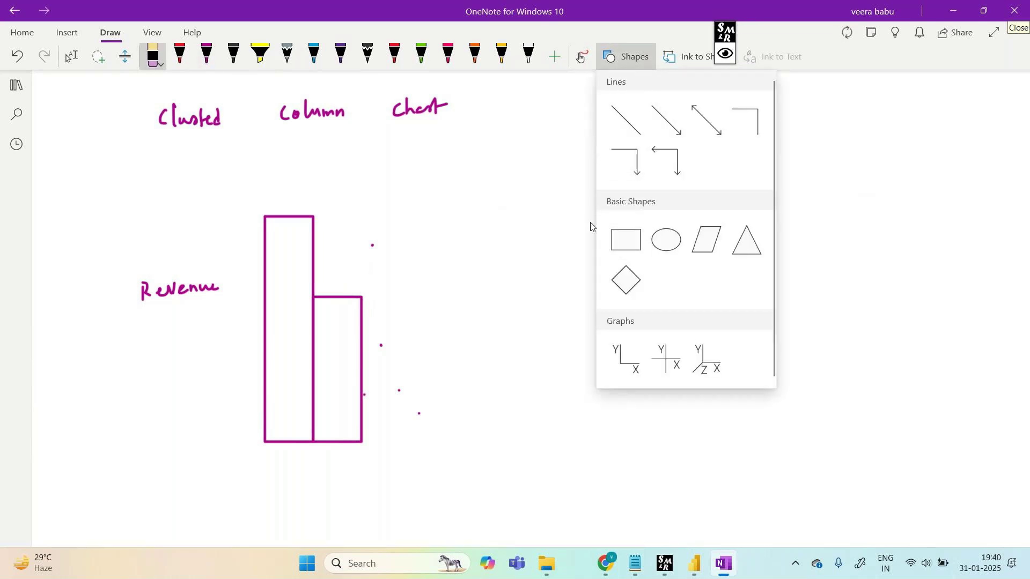
# Step: Draw a tall third bar against the second bar using separate lines for its sides, top and base
pyautogui.click(640, 63)
pyautogui.click(625, 120)
pyautogui.moveTo(361, 217); pyautogui.dragTo(363, 307)
pyautogui.click(414, 252)
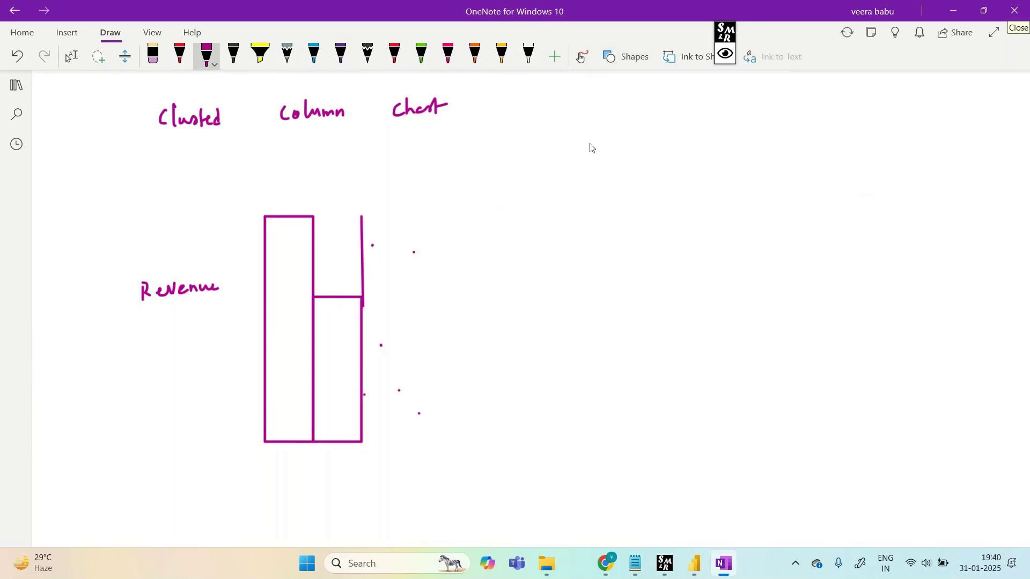
pyautogui.moveTo(362, 217); pyautogui.dragTo(408, 220)
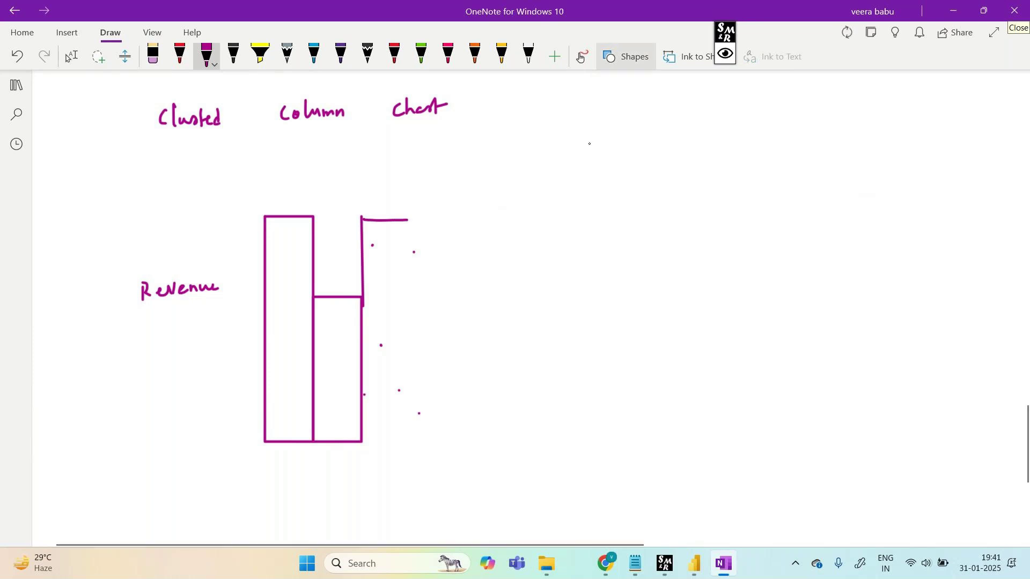
pyautogui.click(626, 57)
pyautogui.click(625, 120)
pyautogui.moveTo(410, 217)
pyautogui.mouseDown()
pyautogui.moveTo(413, 446)
pyautogui.moveTo(389, 441)
pyautogui.moveTo(416, 445)
pyautogui.mouseUp()
pyautogui.click(206, 54)
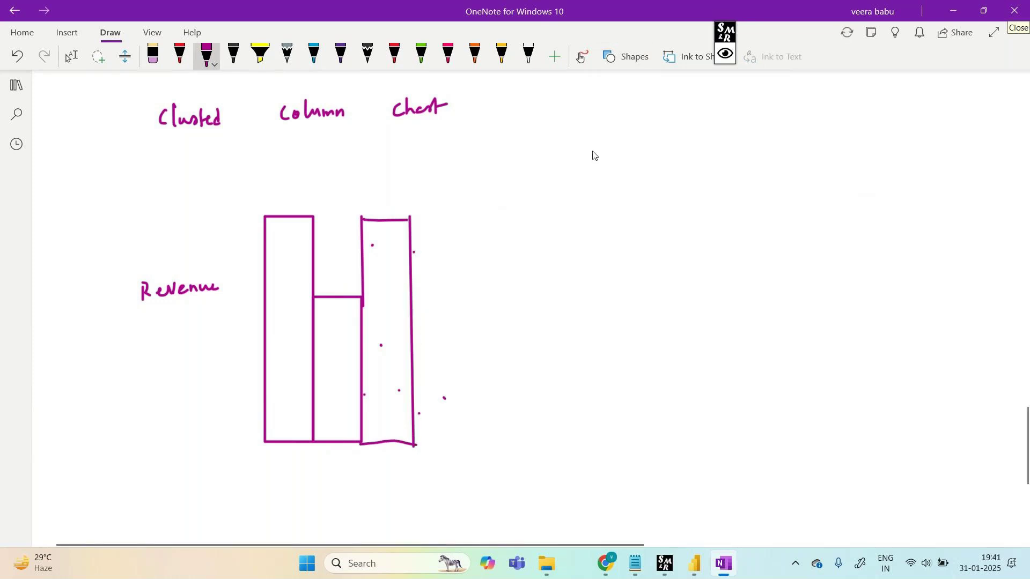
# Step: Handwrite "IL State" below the three clustered bars
pyautogui.scroll(-3, 593, 155)
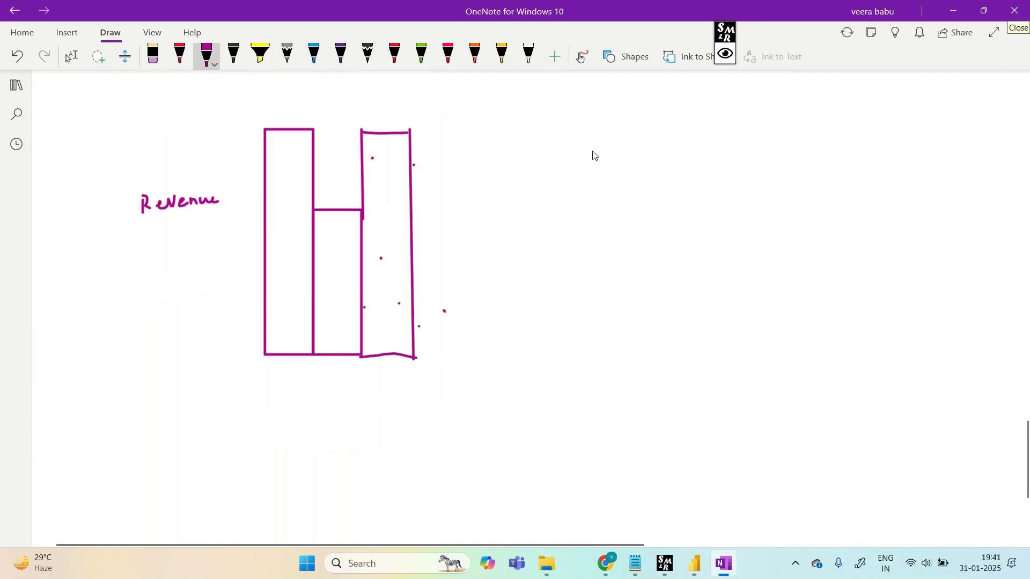
pyautogui.moveTo(295, 414); pyautogui.dragTo(310, 411)
pyautogui.moveTo(305, 413); pyautogui.dragTo(312, 429)
pyautogui.moveTo(313, 410)
pyautogui.mouseDown()
pyautogui.moveTo(326, 427)
pyautogui.moveTo(378, 423)
pyautogui.mouseUp()
pyautogui.moveTo(382, 417)
pyautogui.mouseDown()
pyautogui.moveTo(400, 416)
pyautogui.moveTo(389, 413)
pyautogui.mouseUp()
pyautogui.moveTo(395, 420); pyautogui.dragTo(409, 416)
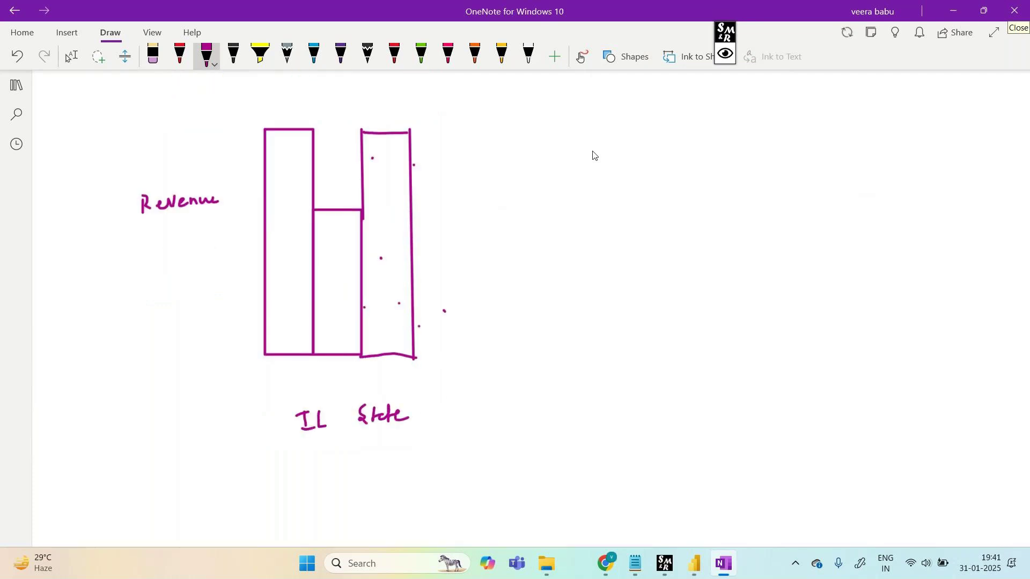
# Step: Handwrite "x-axis" between the bars and "IL State", and "y-axis" below "Revenue"
pyautogui.moveTo(312, 389); pyautogui.dragTo(322, 387)
pyautogui.moveTo(325, 387); pyautogui.dragTo(338, 387)
pyautogui.moveTo(344, 386); pyautogui.dragTo(355, 380)
pyautogui.moveTo(138, 239); pyautogui.dragTo(141, 246)
pyautogui.moveTo(145, 238); pyautogui.dragTo(147, 253)
pyautogui.moveTo(166, 242)
pyautogui.mouseDown()
pyautogui.moveTo(190, 234)
pyautogui.moveTo(195, 250)
pyautogui.mouseUp()
pyautogui.scroll(1, 594, 156)
pyautogui.scroll(10, 594, 156)
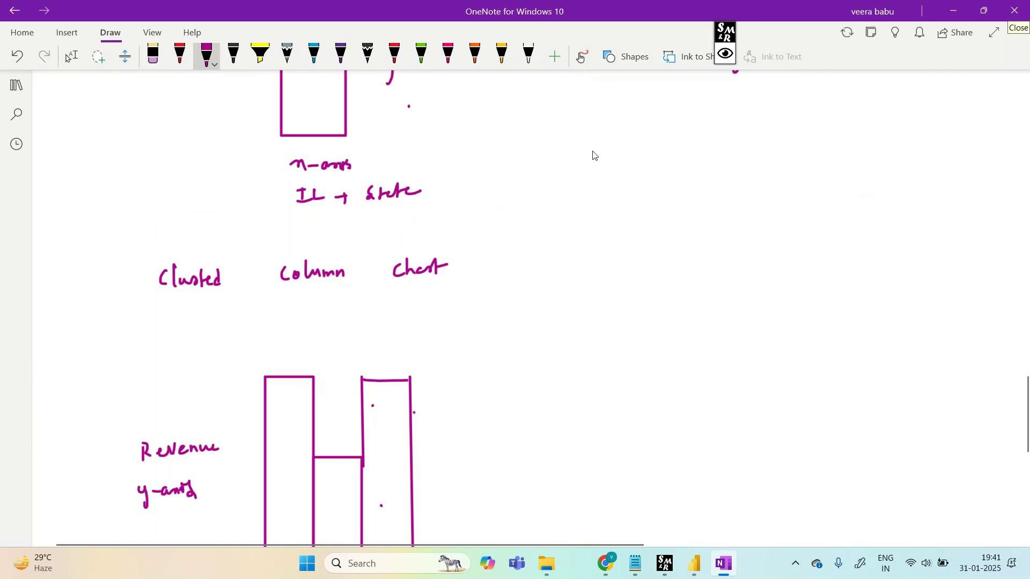
# Step: Label the stacked bar's three segments with arrows and handwritten "Domestic", "Intercom" and "International", from top to bottom
pyautogui.moveTo(356, 129); pyautogui.dragTo(449, 116)
pyautogui.moveTo(462, 110); pyautogui.dragTo(456, 120)
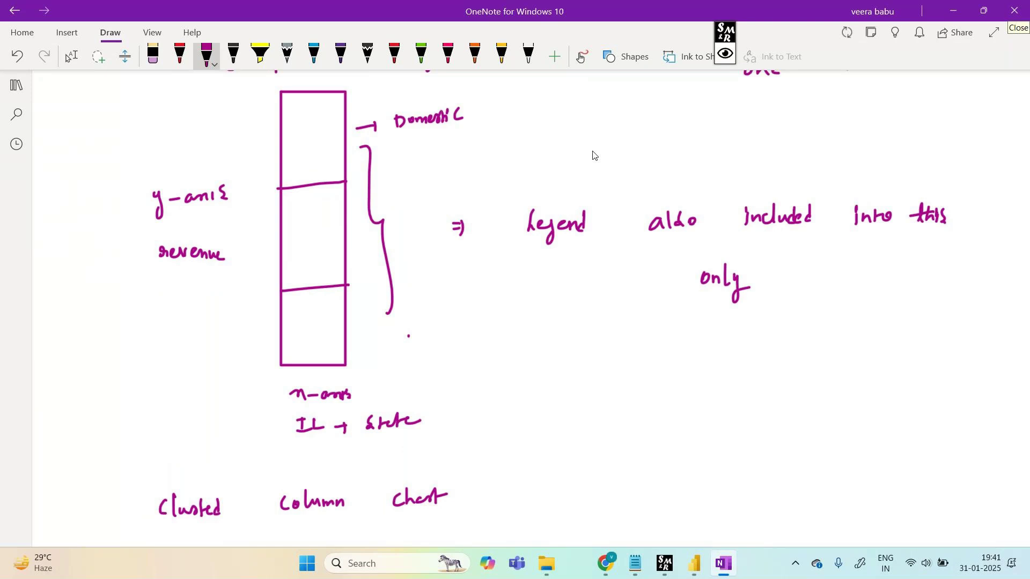
pyautogui.moveTo(347, 226)
pyautogui.mouseDown()
pyautogui.moveTo(420, 202)
pyautogui.moveTo(412, 208)
pyautogui.mouseUp()
pyautogui.moveTo(440, 182)
pyautogui.mouseDown()
pyautogui.moveTo(441, 196)
pyautogui.moveTo(509, 180)
pyautogui.mouseUp()
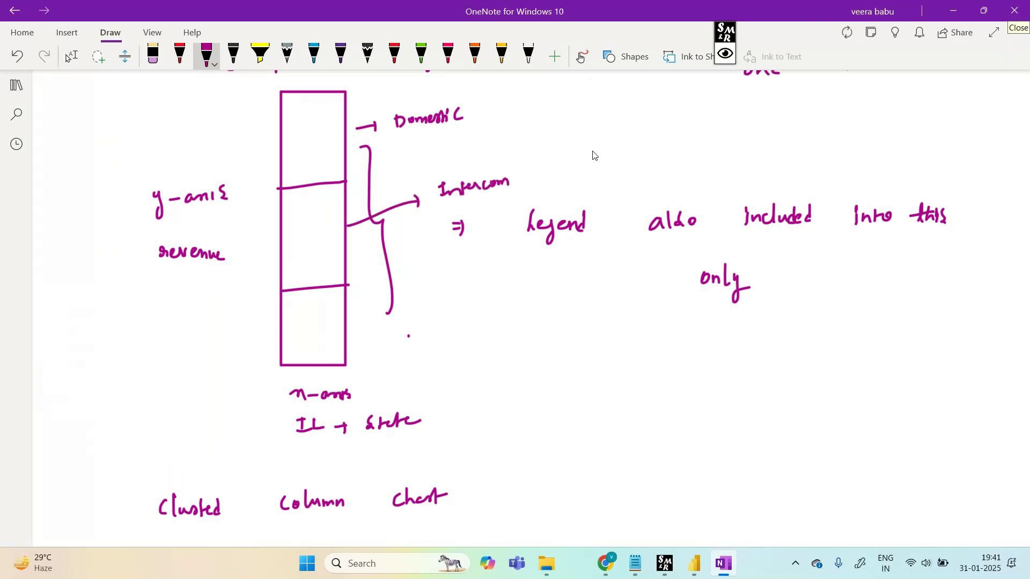
pyautogui.moveTo(363, 343); pyautogui.dragTo(390, 341)
pyautogui.moveTo(384, 338)
pyautogui.mouseDown()
pyautogui.moveTo(391, 350)
pyautogui.moveTo(528, 341)
pyautogui.mouseUp()
pyautogui.moveTo(525, 341); pyautogui.dragTo(536, 319)
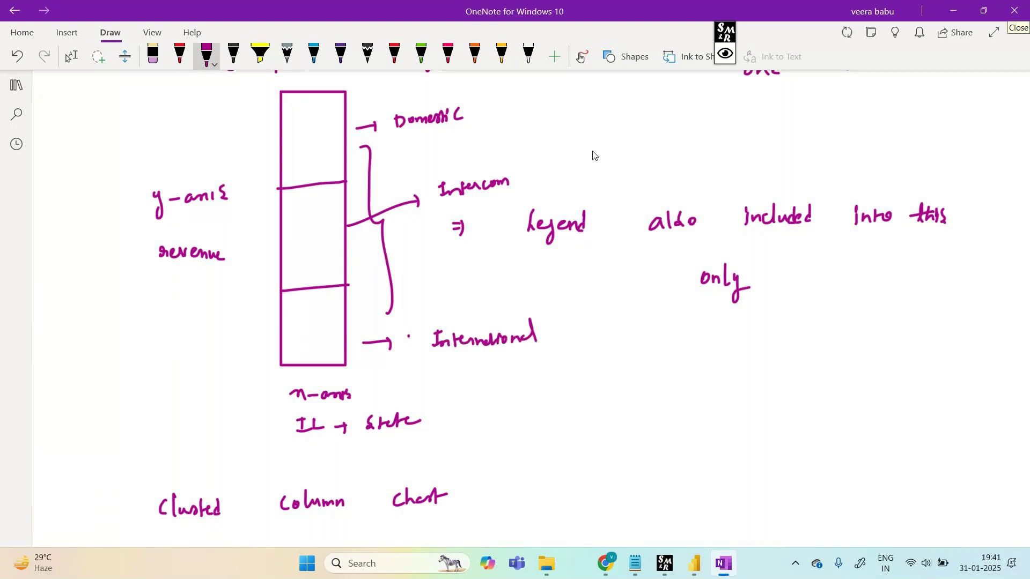
# Step: Draw a large curly brace beside the three clustered bars, followed by a double arrow
pyautogui.scroll(-8, 593, 156)
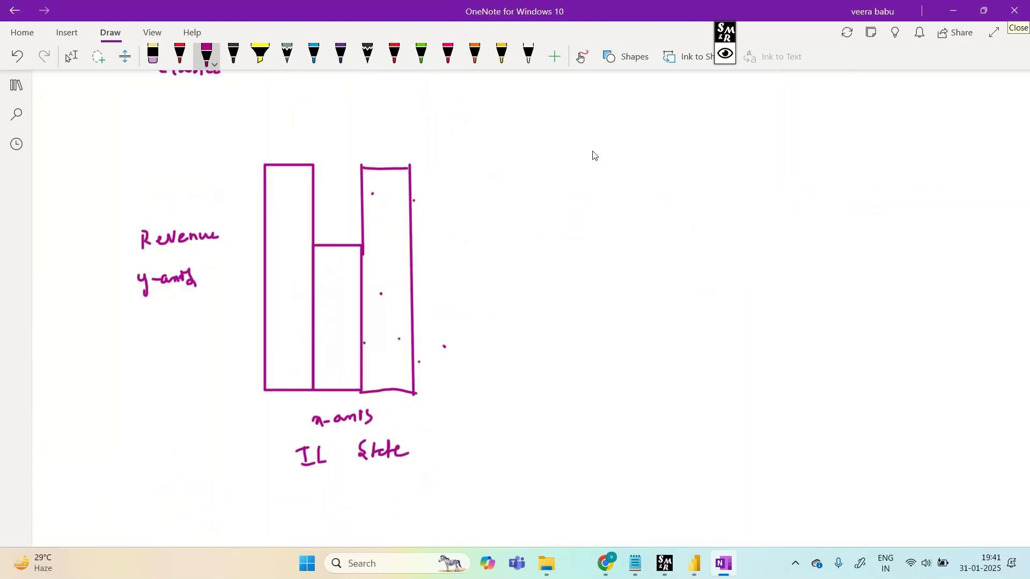
pyautogui.moveTo(441, 159)
pyautogui.mouseDown()
pyautogui.moveTo(485, 250)
pyautogui.moveTo(474, 411)
pyautogui.mouseUp()
pyautogui.moveTo(557, 295); pyautogui.dragTo(566, 300)
pyautogui.moveTo(568, 289); pyautogui.dragTo(570, 307)
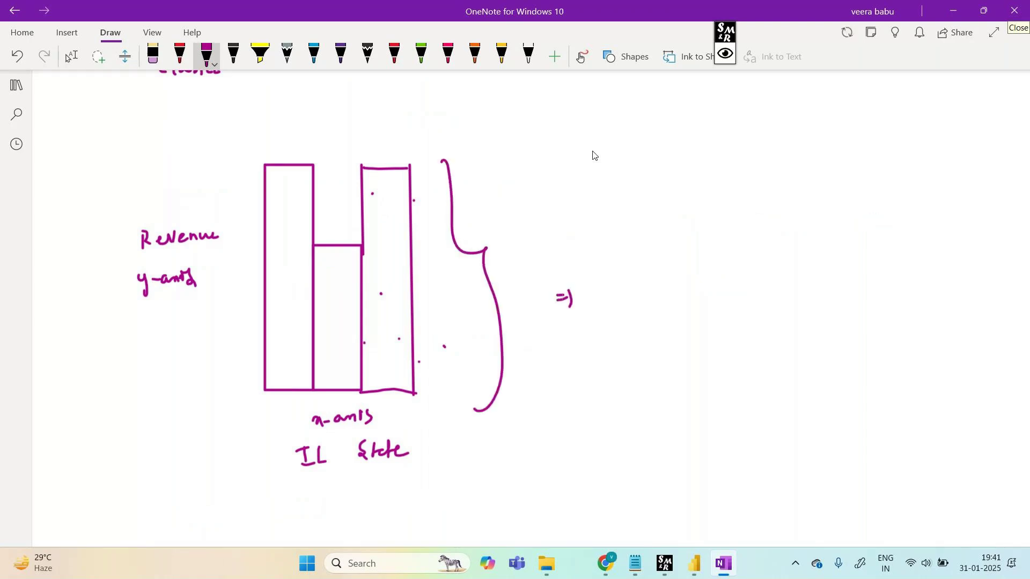
# Step: Handwrite "Note:- In clustered column chart" beside the clustered bars as the note's first line
pyautogui.scroll(7, 593, 155)
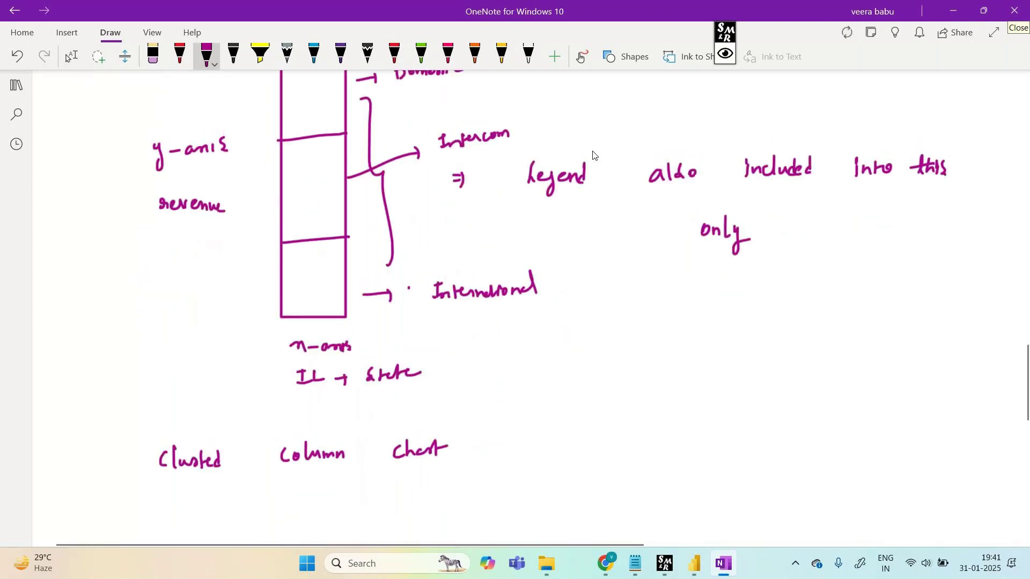
pyautogui.scroll(-8, 593, 156)
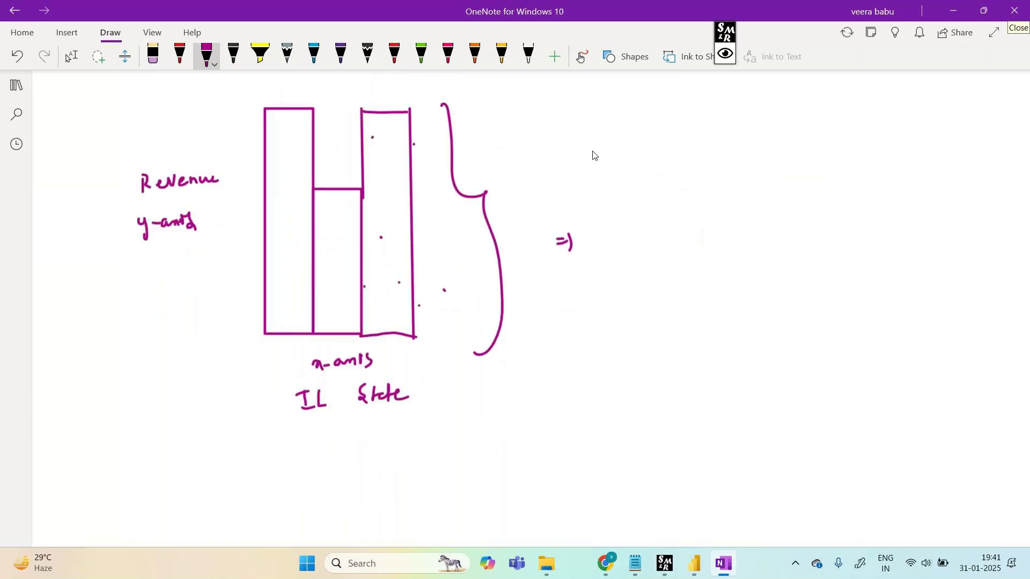
pyautogui.moveTo(598, 103)
pyautogui.mouseDown()
pyautogui.moveTo(604, 119)
pyautogui.moveTo(621, 121)
pyautogui.mouseUp()
pyautogui.moveTo(533, 86)
pyautogui.mouseDown()
pyautogui.moveTo(532, 99)
pyautogui.moveTo(545, 97)
pyautogui.mouseUp()
pyautogui.moveTo(552, 89); pyautogui.dragTo(571, 91)
pyautogui.moveTo(579, 80); pyautogui.dragTo(577, 90)
pyautogui.moveTo(577, 95); pyautogui.dragTo(594, 88)
pyautogui.moveTo(679, 113)
pyautogui.mouseDown()
pyautogui.moveTo(681, 124)
pyautogui.moveTo(706, 122)
pyautogui.mouseUp()
pyautogui.moveTo(717, 111)
pyautogui.mouseDown()
pyautogui.moveTo(708, 123)
pyautogui.moveTo(723, 124)
pyautogui.mouseUp()
pyautogui.moveTo(723, 114); pyautogui.dragTo(752, 120)
pyautogui.moveTo(763, 102); pyautogui.dragTo(756, 119)
pyautogui.moveTo(844, 102); pyautogui.dragTo(840, 118)
pyautogui.moveTo(847, 109); pyautogui.dragTo(856, 111)
pyautogui.moveTo(859, 97); pyautogui.dragTo(860, 113)
pyautogui.moveTo(863, 105); pyautogui.dragTo(901, 110)
pyautogui.moveTo(923, 102); pyautogui.dragTo(920, 110)
pyautogui.moveTo(927, 90)
pyautogui.mouseDown()
pyautogui.moveTo(935, 110)
pyautogui.moveTo(949, 97)
pyautogui.mouseUp()
pyautogui.moveTo(940, 106); pyautogui.dragTo(960, 99)
# Step: Handwrite "one bar is subdivided" as the second line of the clustered chart note
pyautogui.moveTo(665, 174); pyautogui.dragTo(679, 186)
pyautogui.moveTo(683, 182)
pyautogui.mouseDown()
pyautogui.moveTo(758, 182)
pyautogui.moveTo(767, 172)
pyautogui.mouseUp()
pyautogui.moveTo(784, 173); pyautogui.dragTo(789, 183)
pyautogui.moveTo(858, 167)
pyautogui.mouseDown()
pyautogui.moveTo(845, 182)
pyautogui.moveTo(885, 178)
pyautogui.mouseUp()
pyautogui.moveTo(889, 161)
pyautogui.mouseDown()
pyautogui.moveTo(900, 178)
pyautogui.moveTo(902, 166)
pyautogui.mouseUp()
pyautogui.moveTo(903, 167)
pyautogui.mouseDown()
pyautogui.moveTo(915, 174)
pyautogui.moveTo(916, 165)
pyautogui.mouseUp()
pyautogui.moveTo(921, 174)
pyautogui.mouseDown()
pyautogui.moveTo(929, 158)
pyautogui.moveTo(938, 166)
pyautogui.moveTo(951, 155)
pyautogui.mouseUp()
# Step: Handwrite "as per the TripType" as the third line of the clustered chart note
pyautogui.moveTo(706, 231); pyautogui.dragTo(709, 244)
pyautogui.moveTo(744, 231)
pyautogui.mouseDown()
pyautogui.moveTo(741, 253)
pyautogui.moveTo(764, 243)
pyautogui.mouseUp()
pyautogui.moveTo(766, 242)
pyautogui.mouseDown()
pyautogui.moveTo(775, 232)
pyautogui.moveTo(831, 241)
pyautogui.mouseUp()
pyautogui.moveTo(836, 235); pyautogui.dragTo(894, 228)
pyautogui.moveTo(888, 228)
pyautogui.mouseDown()
pyautogui.moveTo(886, 245)
pyautogui.moveTo(902, 232)
pyautogui.moveTo(906, 242)
pyautogui.mouseUp()
pyautogui.moveTo(909, 232); pyautogui.dragTo(910, 255)
pyautogui.moveTo(910, 235); pyautogui.dragTo(930, 228)
pyautogui.moveTo(924, 229); pyautogui.dragTo(933, 251)
pyautogui.moveTo(939, 229); pyautogui.dragTo(939, 248)
pyautogui.moveTo(940, 231); pyautogui.dragTo(941, 237)
pyautogui.moveTo(948, 236); pyautogui.dragTo(961, 241)
# Step: Finish the clustered chart note with the handwritten line "unique things."
pyautogui.moveTo(722, 304); pyautogui.dragTo(744, 313)
pyautogui.moveTo(746, 305)
pyautogui.mouseDown()
pyautogui.moveTo(760, 319)
pyautogui.moveTo(769, 313)
pyautogui.mouseUp()
pyautogui.moveTo(767, 310); pyautogui.dragTo(809, 313)
pyautogui.moveTo(805, 298); pyautogui.dragTo(816, 295)
pyautogui.moveTo(819, 293)
pyautogui.mouseDown()
pyautogui.moveTo(824, 310)
pyautogui.moveTo(840, 307)
pyautogui.mouseUp()
pyautogui.moveTo(844, 299); pyautogui.dragTo(838, 315)
pyautogui.click(871, 309)
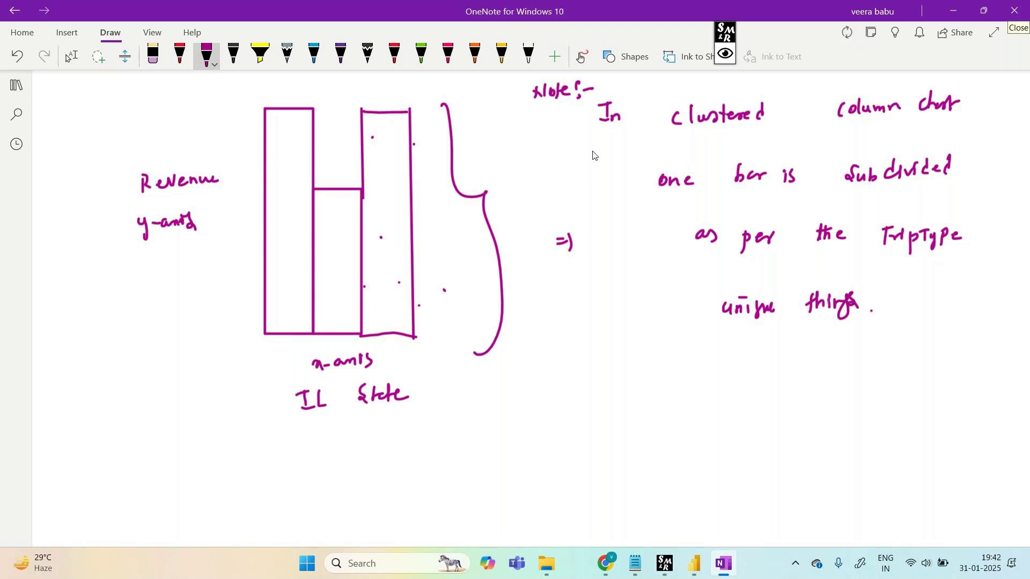
# Step: Label the clustered bars with arrows and handwritten "Domestic" for the first, "Intercom" for the second and "International" for the third
pyautogui.moveTo(262, 332)
pyautogui.mouseDown()
pyautogui.moveTo(221, 380)
pyautogui.moveTo(229, 384)
pyautogui.mouseUp()
pyautogui.moveTo(130, 398)
pyautogui.mouseDown()
pyautogui.moveTo(130, 414)
pyautogui.moveTo(162, 406)
pyautogui.mouseUp()
pyautogui.moveTo(163, 406); pyautogui.dragTo(185, 404)
pyautogui.moveTo(200, 391); pyautogui.dragTo(194, 400)
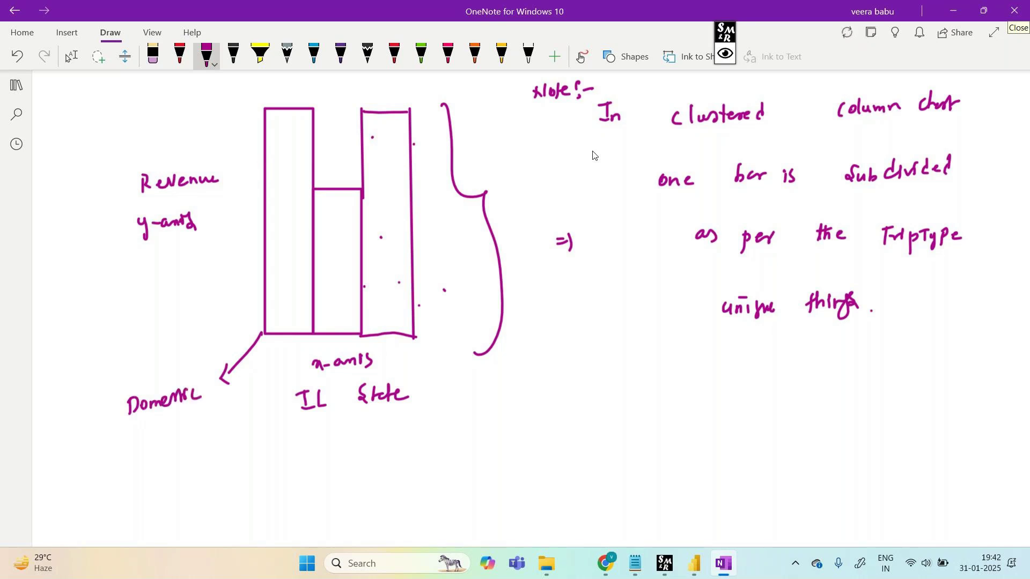
pyautogui.moveTo(355, 335)
pyautogui.mouseDown()
pyautogui.moveTo(442, 381)
pyautogui.moveTo(465, 419)
pyautogui.moveTo(479, 417)
pyautogui.mouseUp()
pyautogui.moveTo(482, 408)
pyautogui.mouseDown()
pyautogui.moveTo(492, 418)
pyautogui.moveTo(533, 416)
pyautogui.mouseUp()
pyautogui.moveTo(423, 290)
pyautogui.mouseDown()
pyautogui.moveTo(519, 306)
pyautogui.moveTo(519, 317)
pyautogui.moveTo(552, 329)
pyautogui.mouseUp()
pyautogui.moveTo(555, 323); pyautogui.dragTo(569, 333)
pyautogui.moveTo(570, 325); pyautogui.dragTo(611, 328)
pyautogui.moveTo(621, 314)
pyautogui.mouseDown()
pyautogui.moveTo(623, 329)
pyautogui.moveTo(643, 319)
pyautogui.mouseUp()
pyautogui.moveTo(647, 309); pyautogui.dragTo(650, 326)
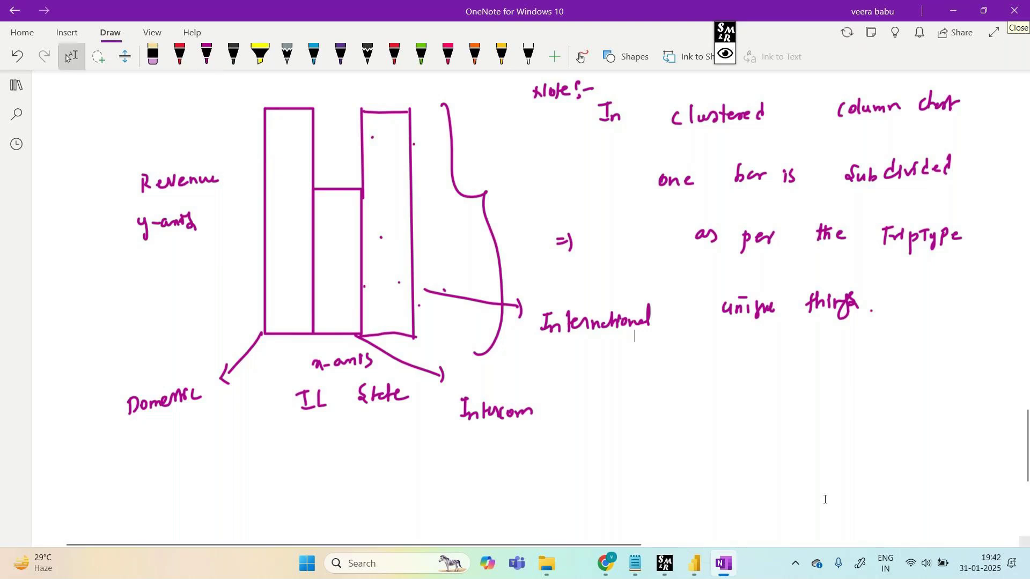
# Step: Switch to Power BI Desktop and underline the six OriginState labels on the clustered chart's x-axis with the screen marker
pyautogui.moveTo(695, 562)
pyautogui.click(680, 494)
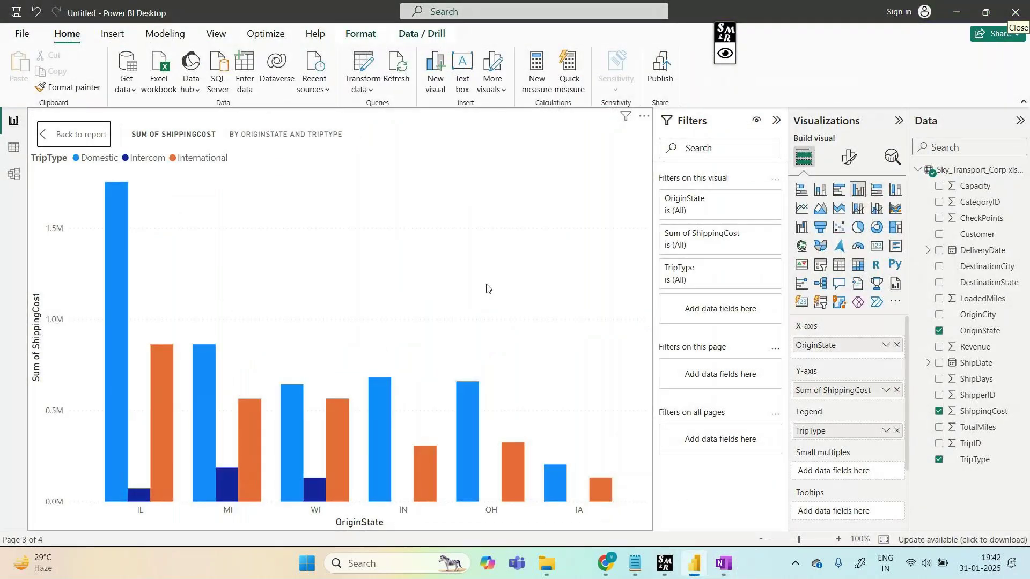
pyautogui.click(721, 63)
pyautogui.moveTo(126, 527); pyautogui.dragTo(151, 524)
pyautogui.moveTo(218, 530); pyautogui.dragTo(329, 521)
pyautogui.moveTo(396, 531); pyautogui.dragTo(418, 527)
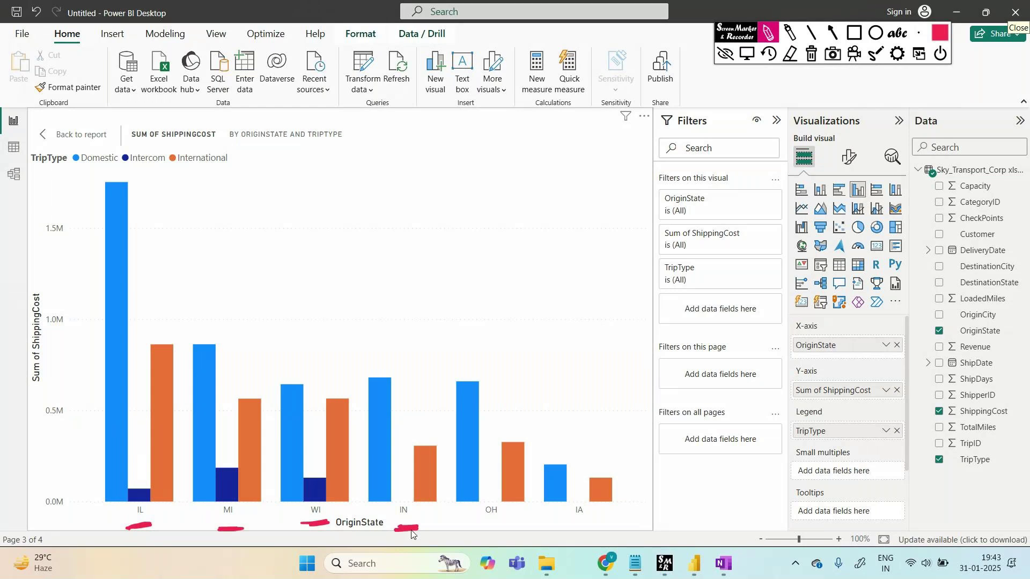
pyautogui.moveTo(484, 526); pyautogui.dragTo(507, 524)
pyautogui.moveTo(574, 527); pyautogui.dragTo(599, 526)
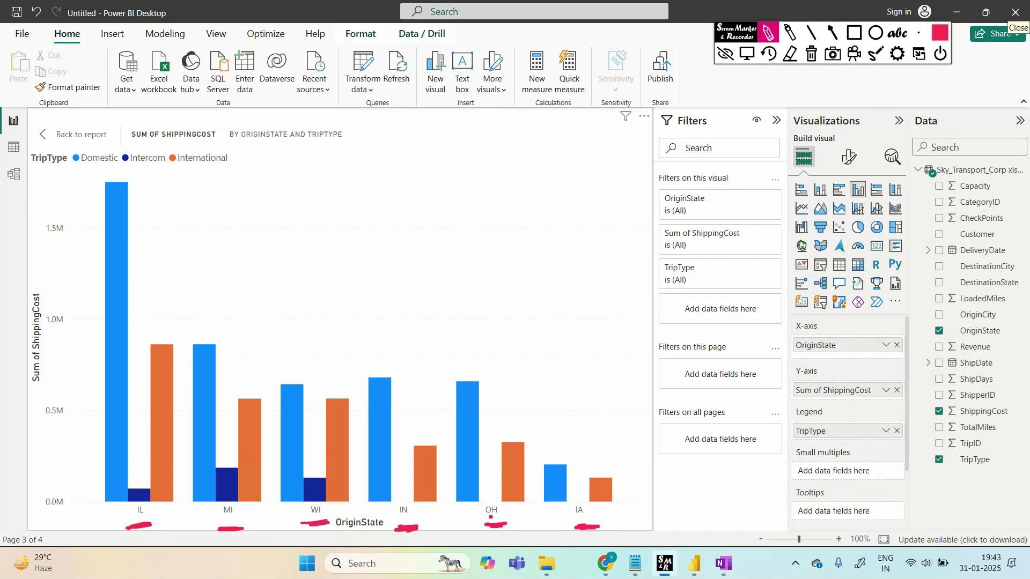
# Step: Mark a brace over each state's group of bars, then clear all annotations and hide the marker tools
pyautogui.moveTo(131, 167); pyautogui.dragTo(167, 252)
pyautogui.moveTo(204, 335)
pyautogui.mouseDown()
pyautogui.moveTo(263, 374)
pyautogui.moveTo(319, 370)
pyautogui.moveTo(519, 410)
pyautogui.mouseUp()
pyautogui.moveTo(558, 444); pyautogui.dragTo(610, 456)
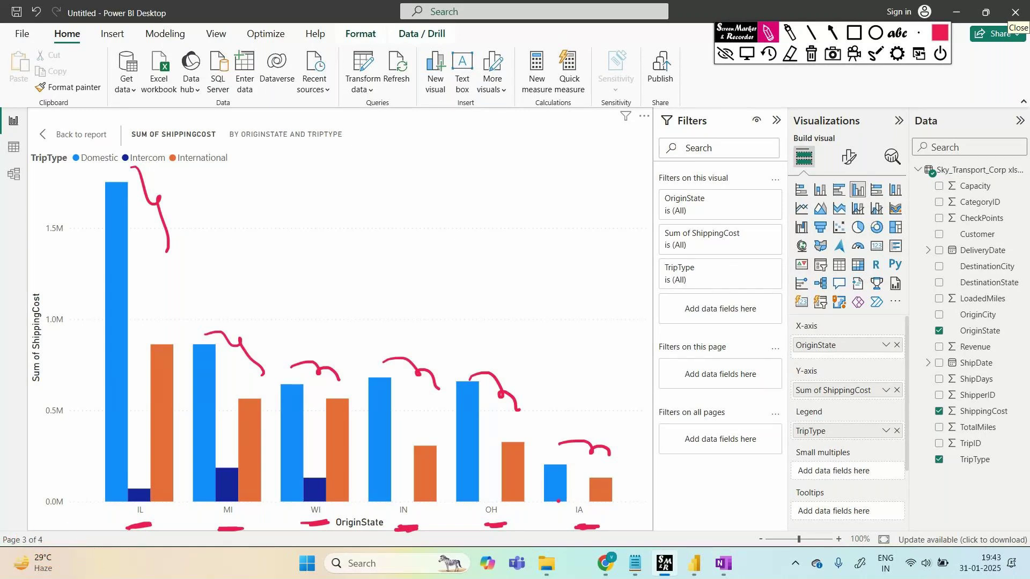
pyautogui.click(811, 53)
pyautogui.click(725, 53)
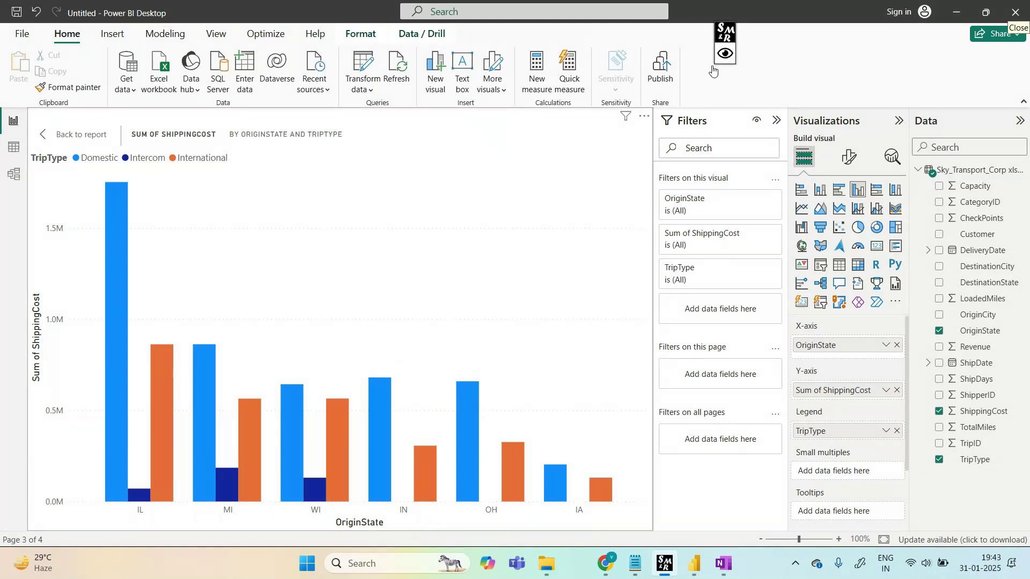
# Step: Insert a pie chart on a new report page, then move it away from the page corner and enlarge it
pyautogui.click(543, 516)
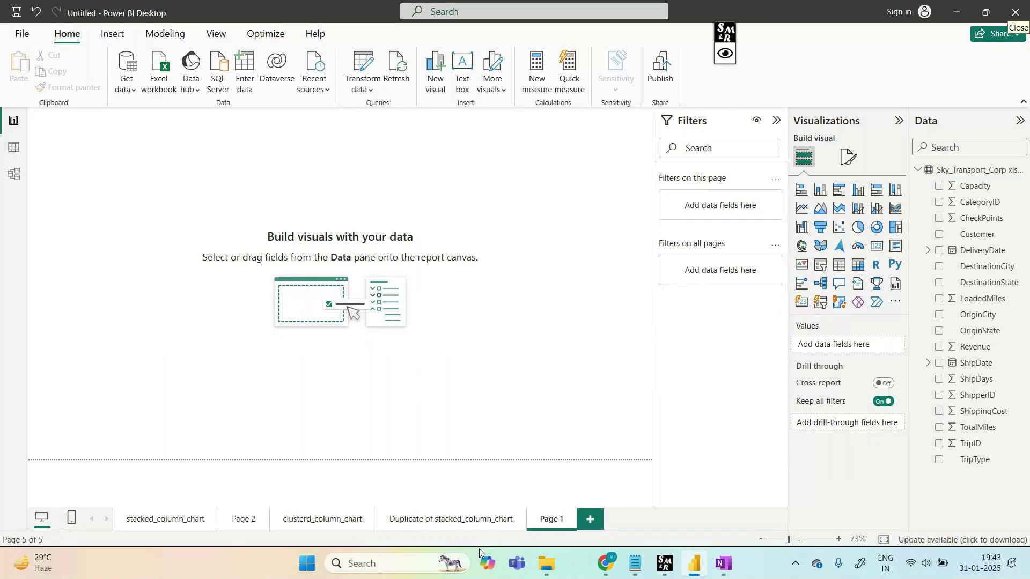
pyautogui.click(857, 228)
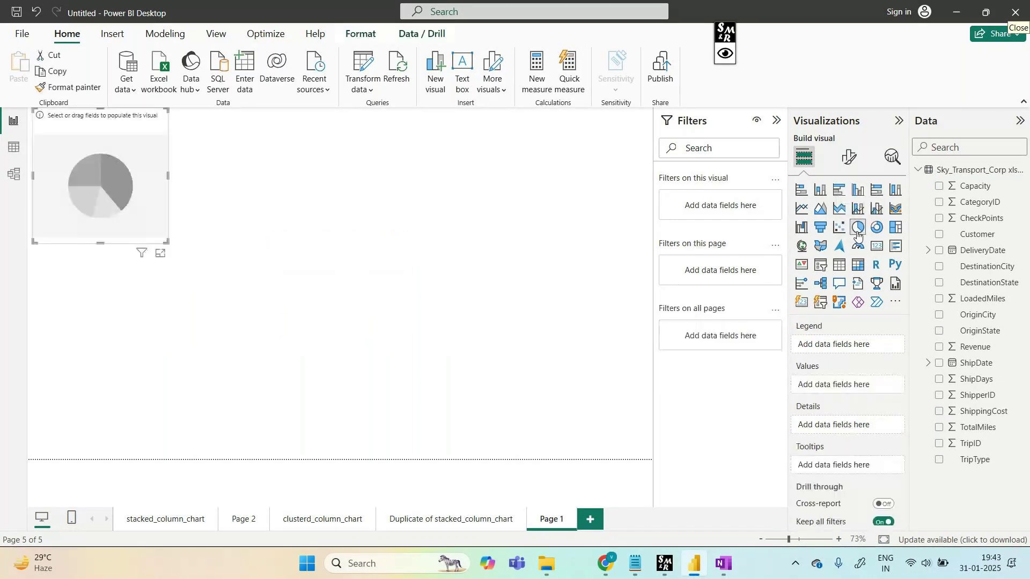
pyautogui.moveTo(100, 177); pyautogui.dragTo(148, 269)
pyautogui.moveTo(222, 203); pyautogui.dragTo(446, 149)
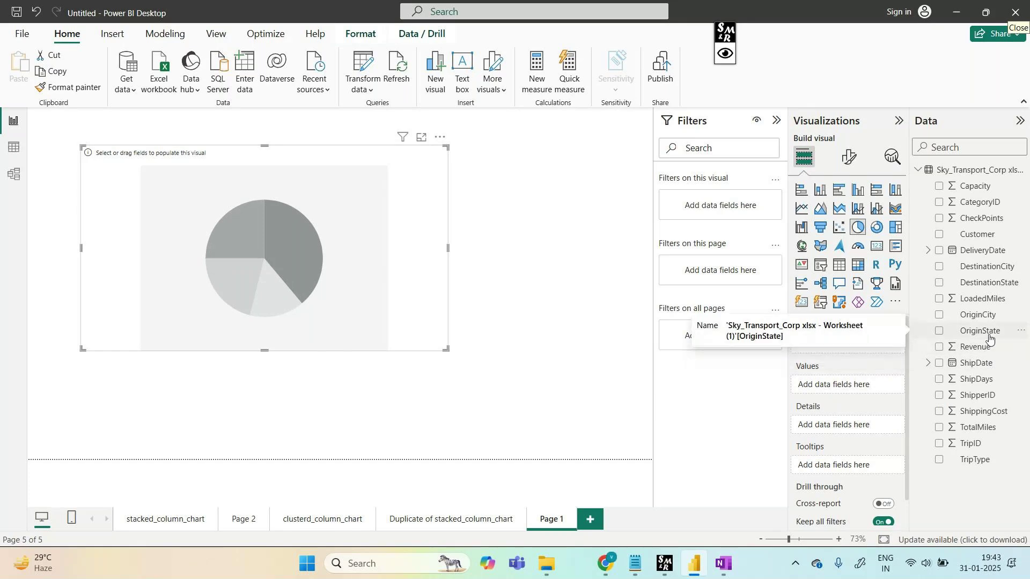
# Step: Assign OriginState as the pie chart's legend and Revenue as its values, and show the chart in focus mode
pyautogui.moveTo(979, 331); pyautogui.dragTo(857, 349)
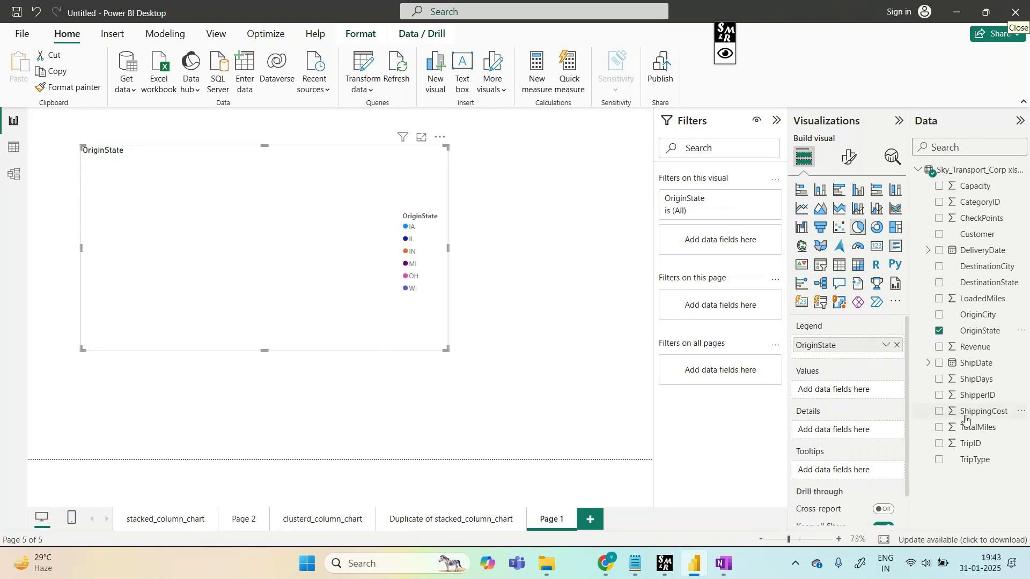
pyautogui.moveTo(977, 349); pyautogui.dragTo(858, 400)
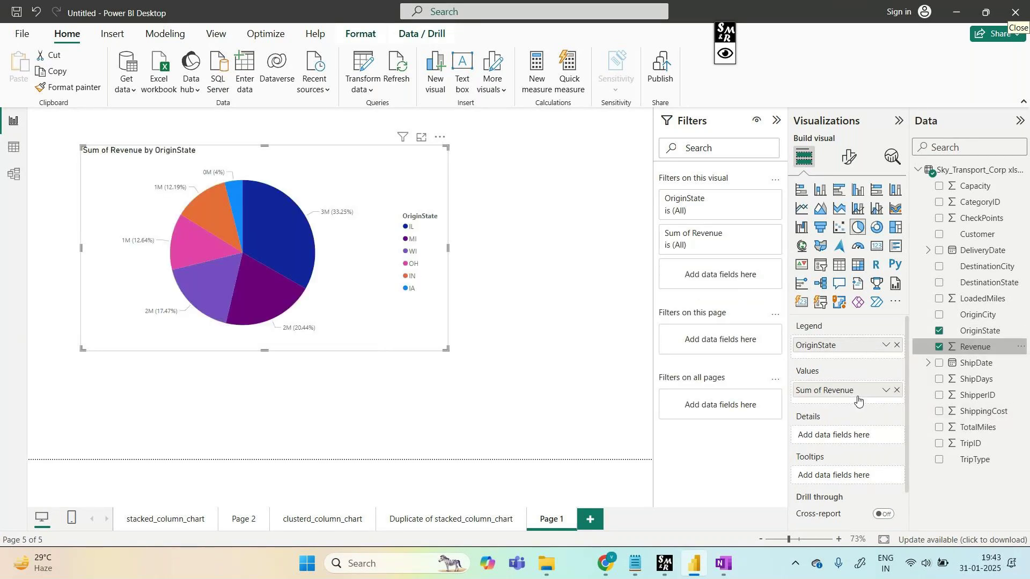
pyautogui.click(422, 138)
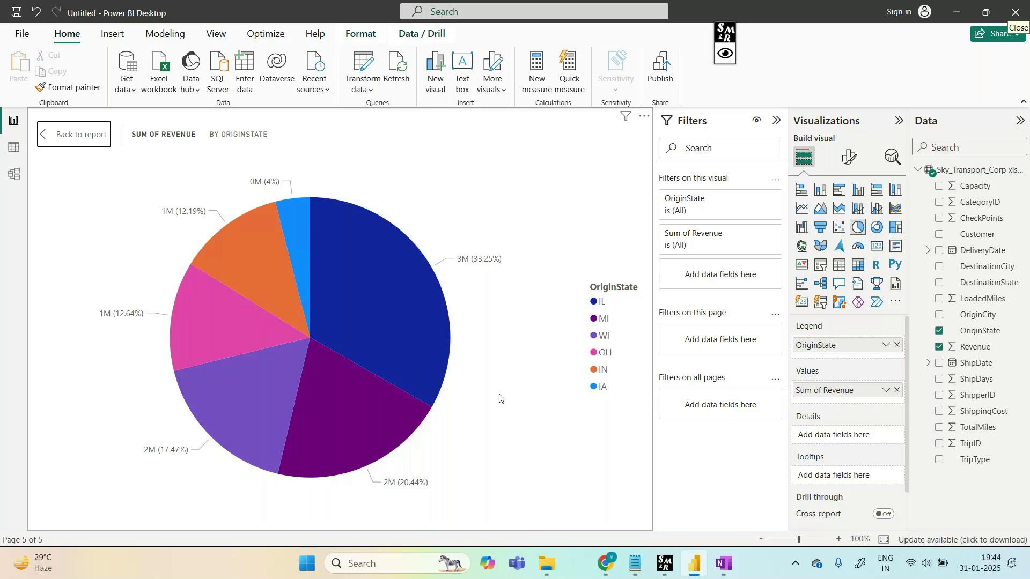
# Step: Annotate the screen beside the pie chart with the handwritten words "pie chart works with percentage"
pyautogui.hotkey('ctrl', 'shift', 'd')
pyautogui.moveTo(453, 182); pyautogui.dragTo(462, 185)
pyautogui.moveTo(463, 179)
pyautogui.mouseDown()
pyautogui.moveTo(464, 191)
pyautogui.moveTo(452, 191)
pyautogui.mouseUp()
pyautogui.moveTo(498, 174)
pyautogui.mouseDown()
pyautogui.moveTo(497, 193)
pyautogui.moveTo(499, 183)
pyautogui.mouseUp()
pyautogui.click(509, 172)
pyautogui.moveTo(510, 176); pyautogui.dragTo(530, 183)
pyautogui.moveTo(597, 170); pyautogui.dragTo(596, 184)
pyautogui.moveTo(600, 159)
pyautogui.mouseDown()
pyautogui.moveTo(617, 183)
pyautogui.moveTo(631, 183)
pyautogui.mouseUp()
pyautogui.moveTo(616, 172); pyautogui.dragTo(642, 165)
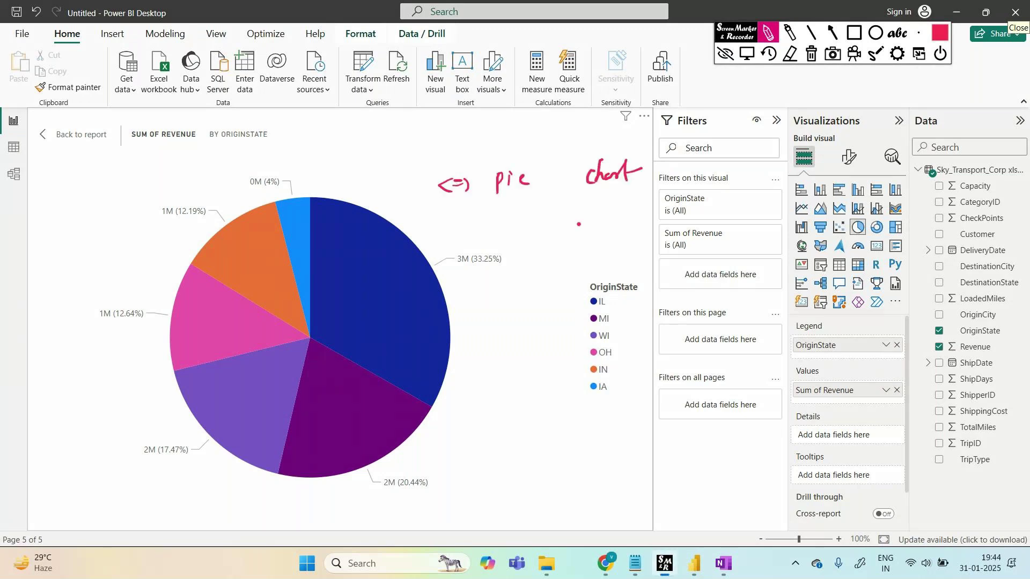
pyautogui.moveTo(544, 220)
pyautogui.mouseDown()
pyautogui.moveTo(545, 235)
pyautogui.moveTo(556, 219)
pyautogui.moveTo(596, 231)
pyautogui.moveTo(657, 221)
pyautogui.moveTo(662, 231)
pyautogui.mouseUp()
pyautogui.moveTo(668, 214)
pyautogui.mouseDown()
pyautogui.moveTo(675, 231)
pyautogui.moveTo(703, 243)
pyautogui.mouseUp()
pyautogui.moveTo(702, 217)
pyautogui.mouseDown()
pyautogui.moveTo(732, 227)
pyautogui.moveTo(760, 213)
pyautogui.moveTo(772, 238)
pyautogui.moveTo(784, 221)
pyautogui.mouseUp()
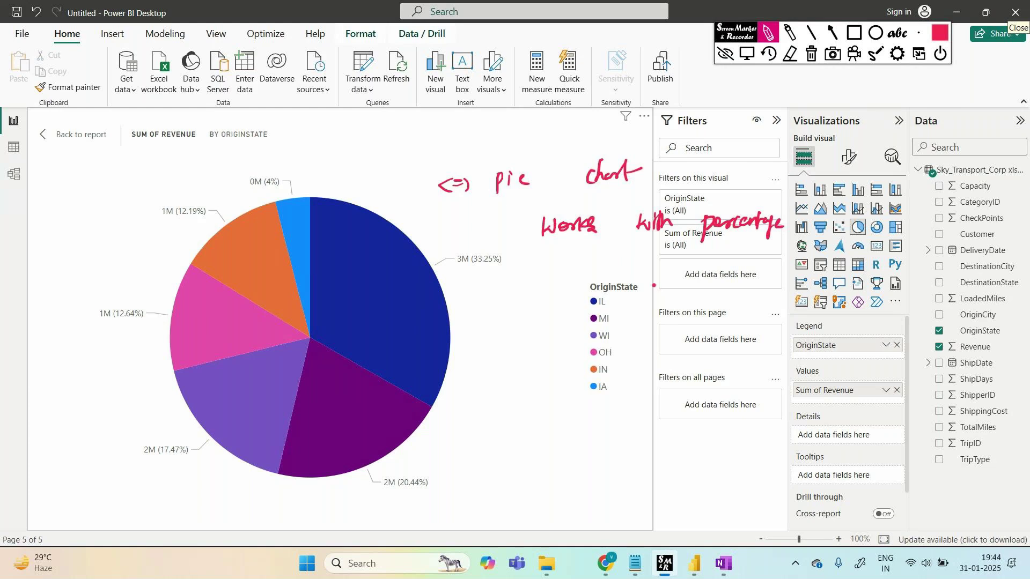
# Step: Underline the OriginState legend entries and the IL slice's percentage label with the screen marker
pyautogui.moveTo(451, 315); pyautogui.dragTo(472, 314)
pyautogui.moveTo(588, 309)
pyautogui.mouseDown()
pyautogui.moveTo(610, 307)
pyautogui.moveTo(622, 397)
pyautogui.mouseUp()
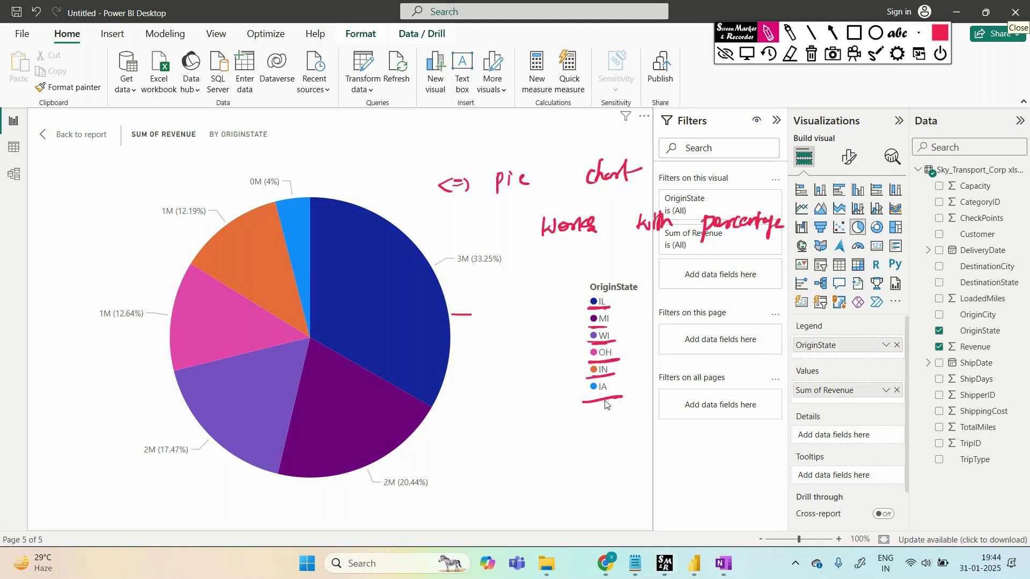
pyautogui.moveTo(482, 273); pyautogui.dragTo(493, 272)
# Step: Handwrite "100%" and "It is dividing." beside the pie chart with the screen marker
pyautogui.moveTo(28, 374); pyautogui.dragTo(40, 382)
pyautogui.moveTo(48, 375); pyautogui.dragTo(59, 372)
pyautogui.moveTo(79, 361); pyautogui.dragTo(68, 381)
pyautogui.click(69, 369)
pyautogui.click(80, 372)
pyautogui.moveTo(17, 433); pyautogui.dragTo(23, 451)
pyautogui.moveTo(19, 451); pyautogui.dragTo(33, 449)
pyautogui.moveTo(31, 437)
pyautogui.mouseDown()
pyautogui.moveTo(43, 448)
pyautogui.moveTo(63, 440)
pyautogui.moveTo(27, 487)
pyautogui.moveTo(75, 482)
pyautogui.moveTo(90, 498)
pyautogui.mouseUp()
pyautogui.click(102, 481)
# Step: Underline the percentage labels of the other slices, then clear all annotations and hide the marker tools
pyautogui.moveTo(401, 496); pyautogui.dragTo(414, 497)
pyautogui.moveTo(106, 332); pyautogui.dragTo(129, 329)
pyautogui.moveTo(168, 233); pyautogui.dragTo(189, 232)
pyautogui.moveTo(265, 191); pyautogui.dragTo(275, 188)
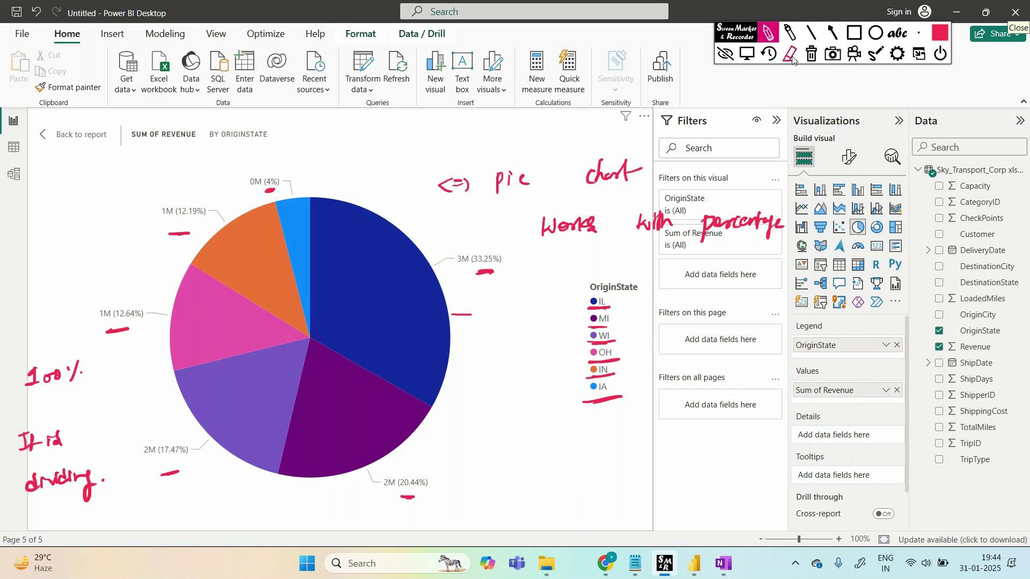
pyautogui.click(811, 54)
pyautogui.click(725, 53)
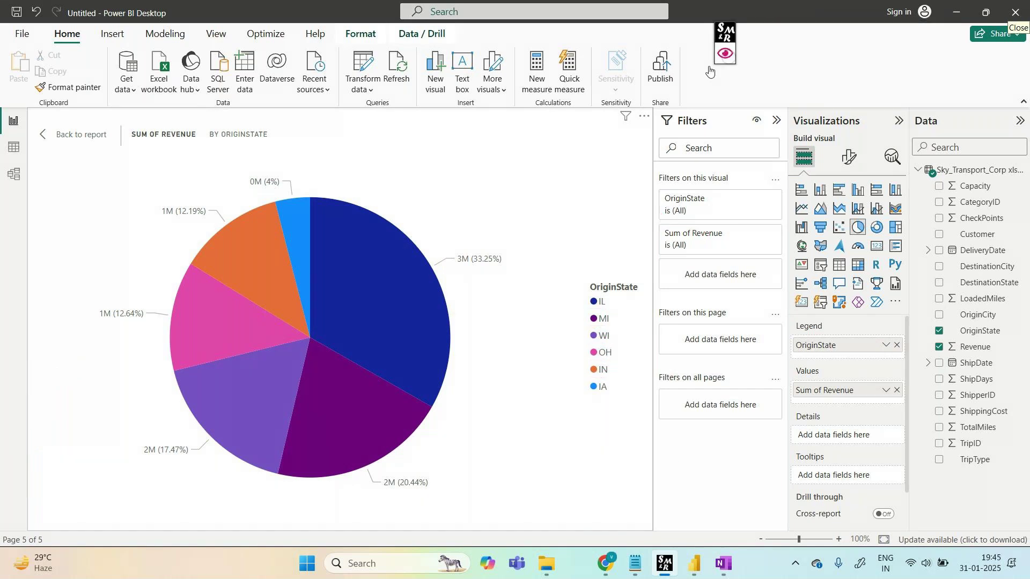
# Step: Inspect the IL slice's tooltip for its Sum of Revenue and return from focus mode to the report page
pyautogui.moveTo(335, 310)
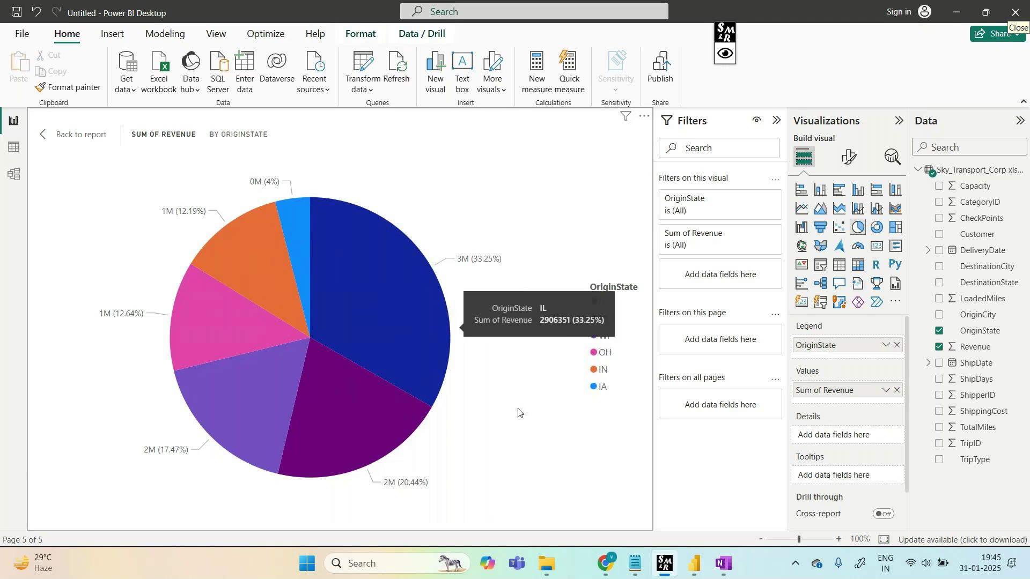
pyautogui.click(78, 135)
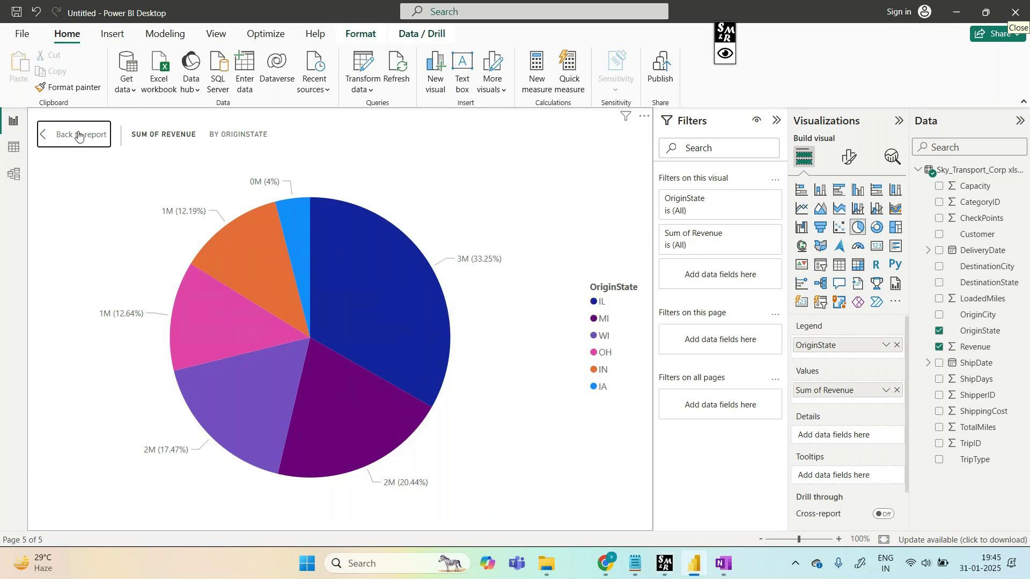
pyautogui.click(77, 135)
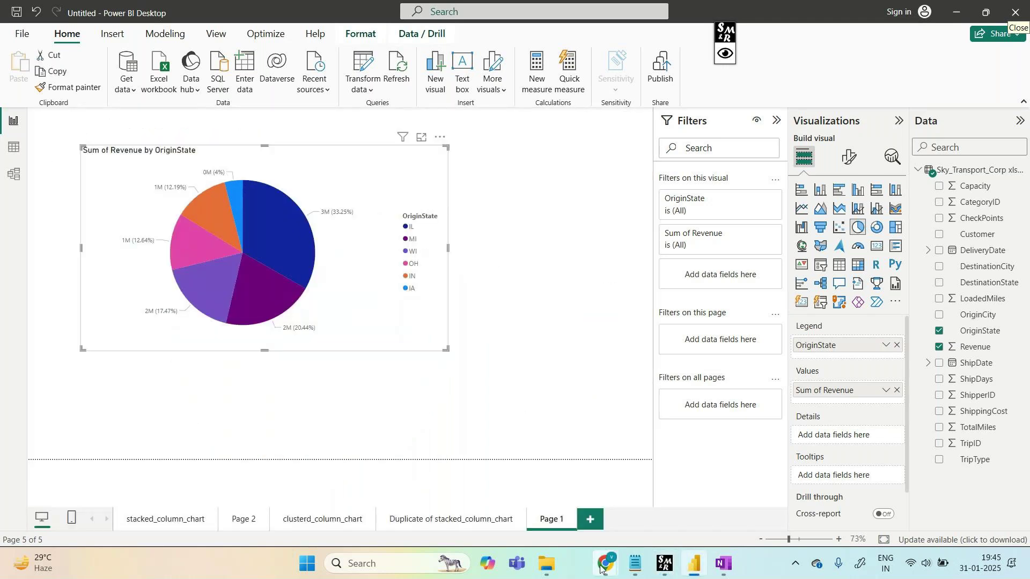
# Step: Switch to the GoTo Meeting window in Chrome
pyautogui.moveTo(603, 564)
pyautogui.click(558, 484)
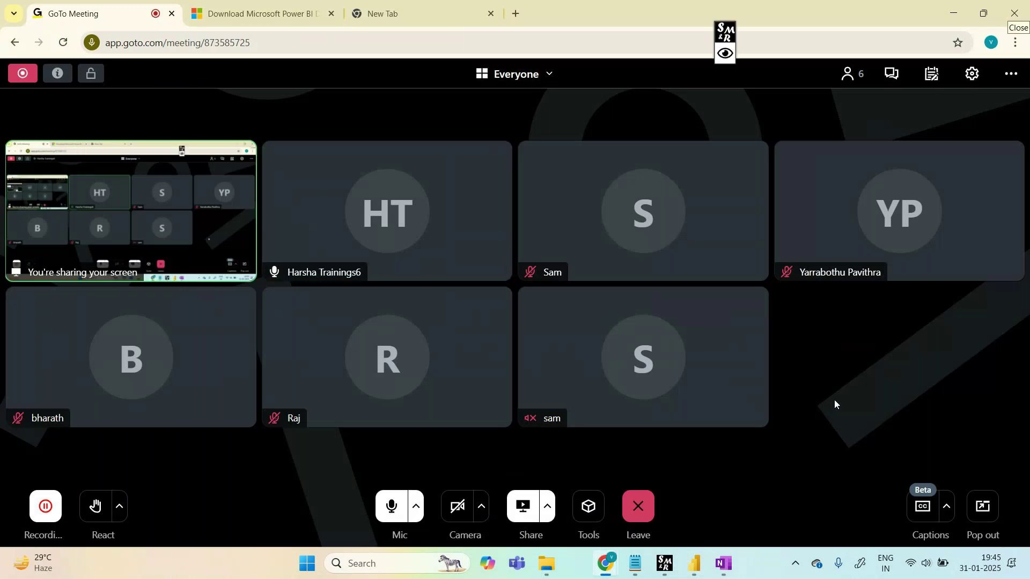
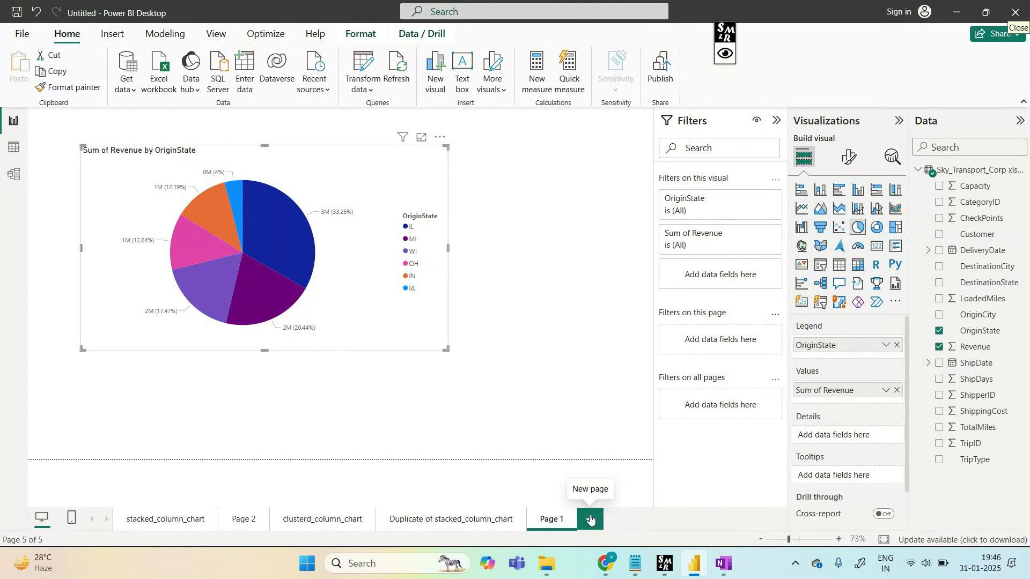
# Step: Add a new report page, then browse the full list of data connectors and leave without connecting to any
pyautogui.click(590, 518)
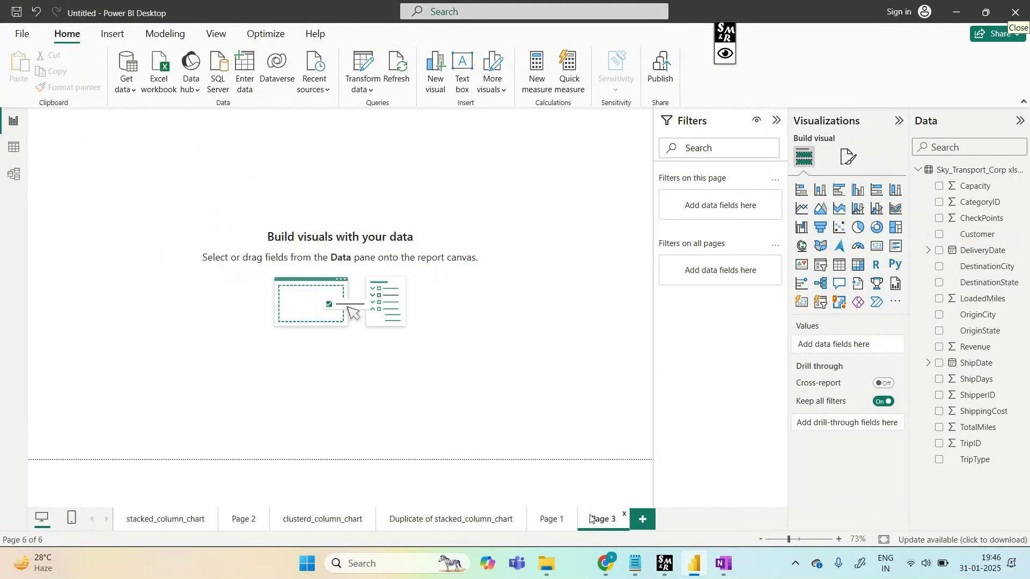
pyautogui.click(132, 90)
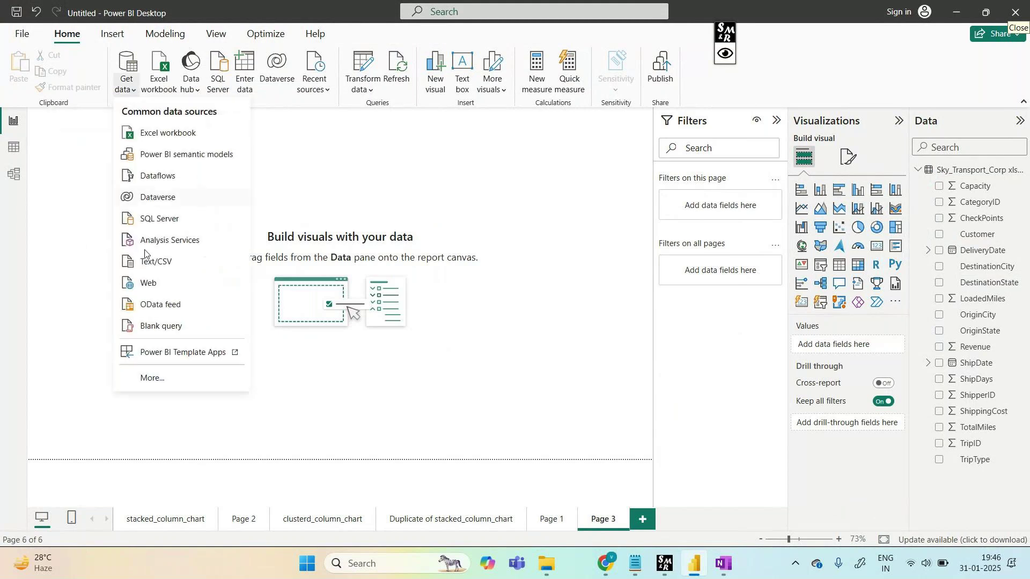
pyautogui.click(159, 376)
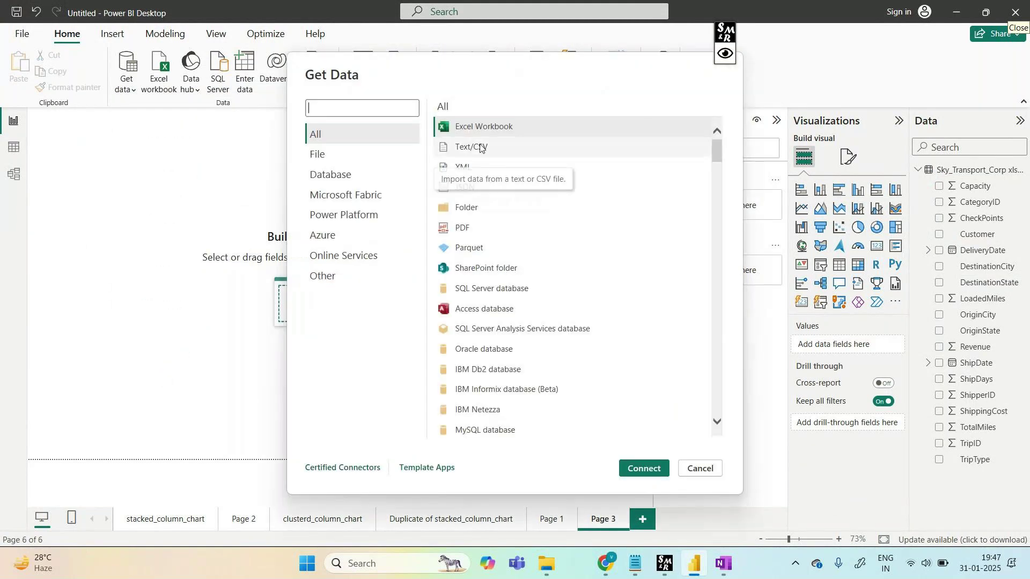
pyautogui.scroll(-3, 490, 373)
pyautogui.scroll(-15, 491, 378)
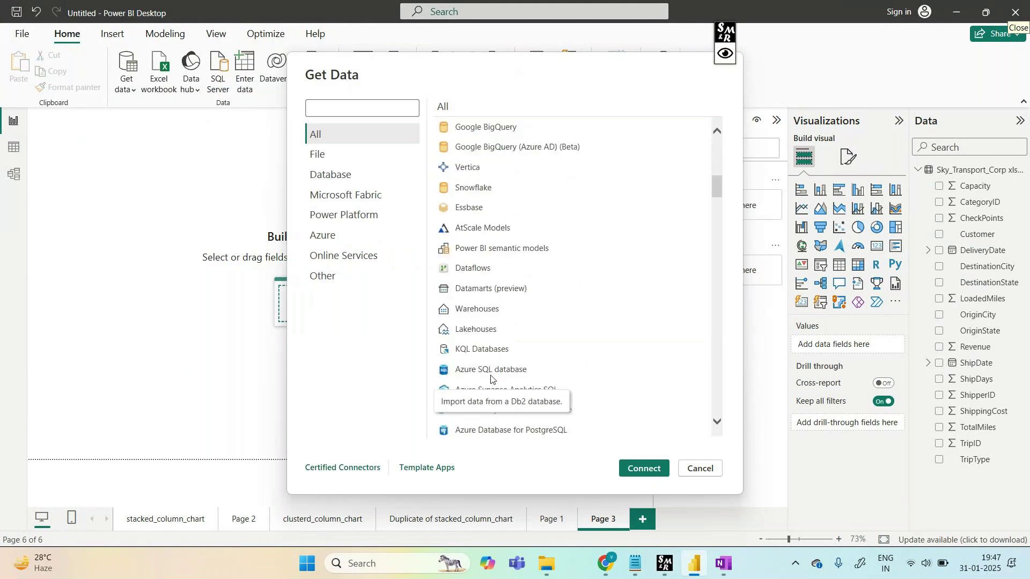
pyautogui.scroll(-10, 490, 378)
pyautogui.scroll(-6, 490, 378)
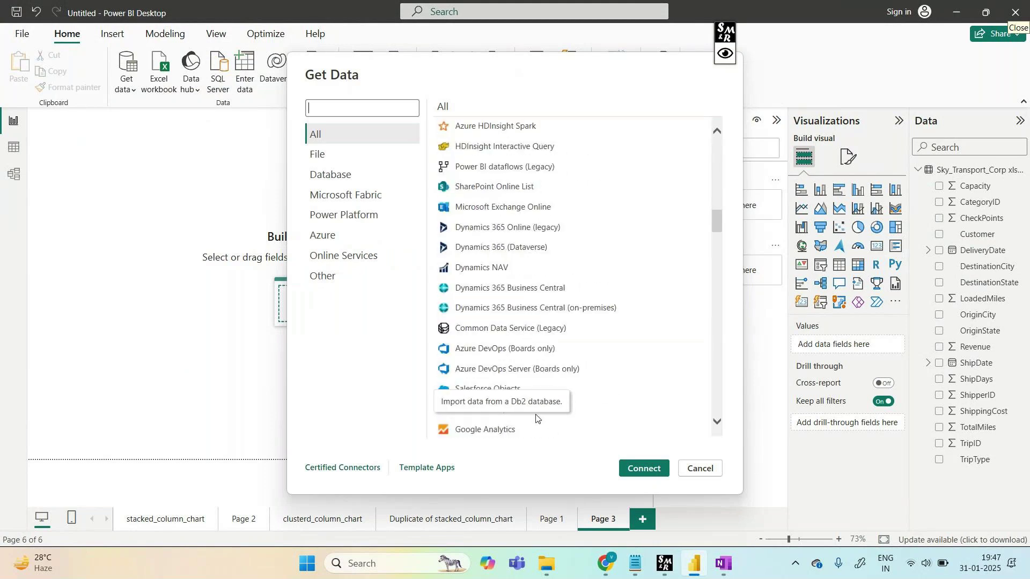
pyautogui.click(686, 475)
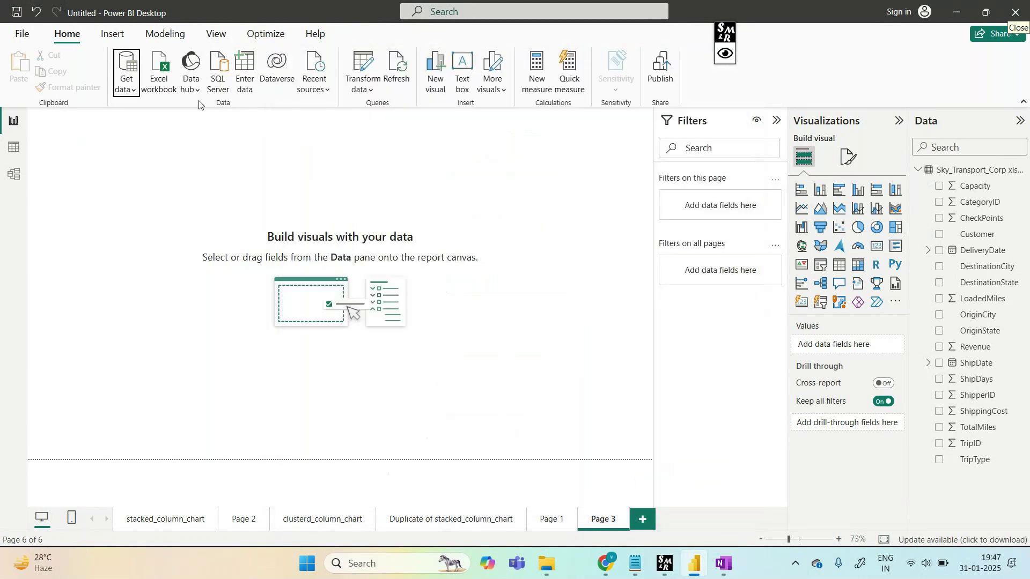
# Step: Import the CSV file "Sky_Transport_Corp.xlsx - Worksheet (1)" from Downloads and load it into the report
pyautogui.click(124, 91)
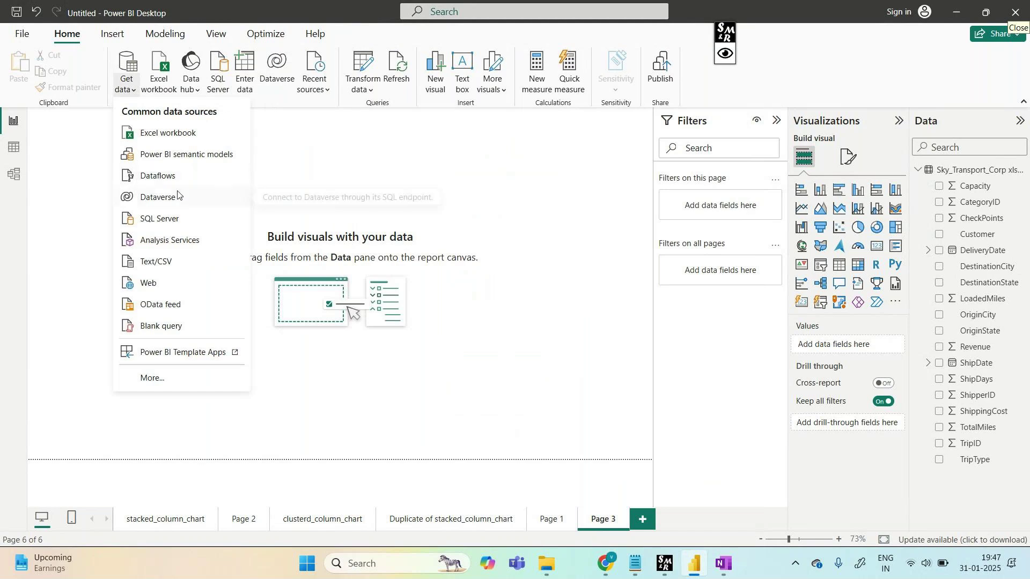
pyautogui.click(165, 264)
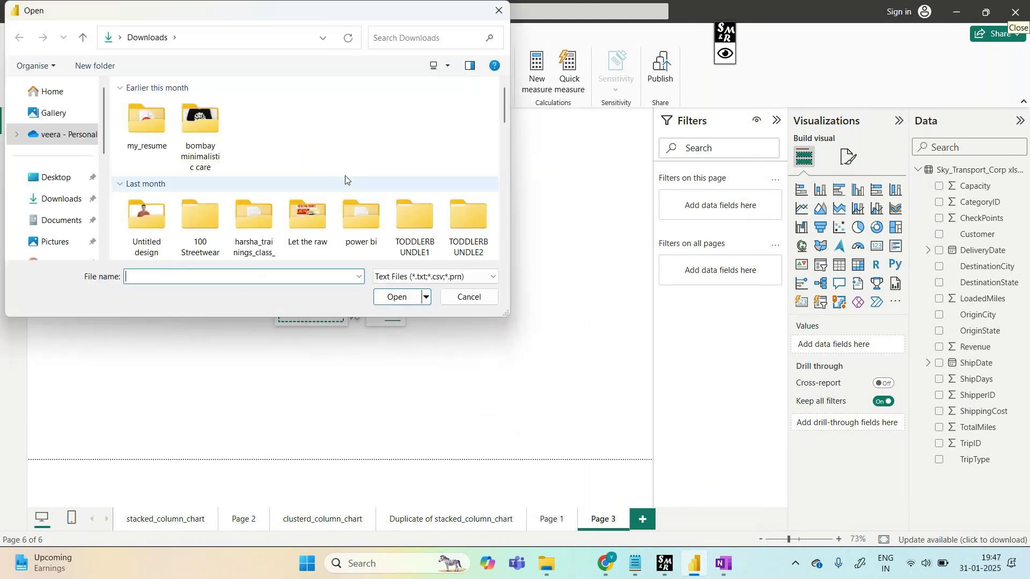
pyautogui.scroll(-10, 354, 179)
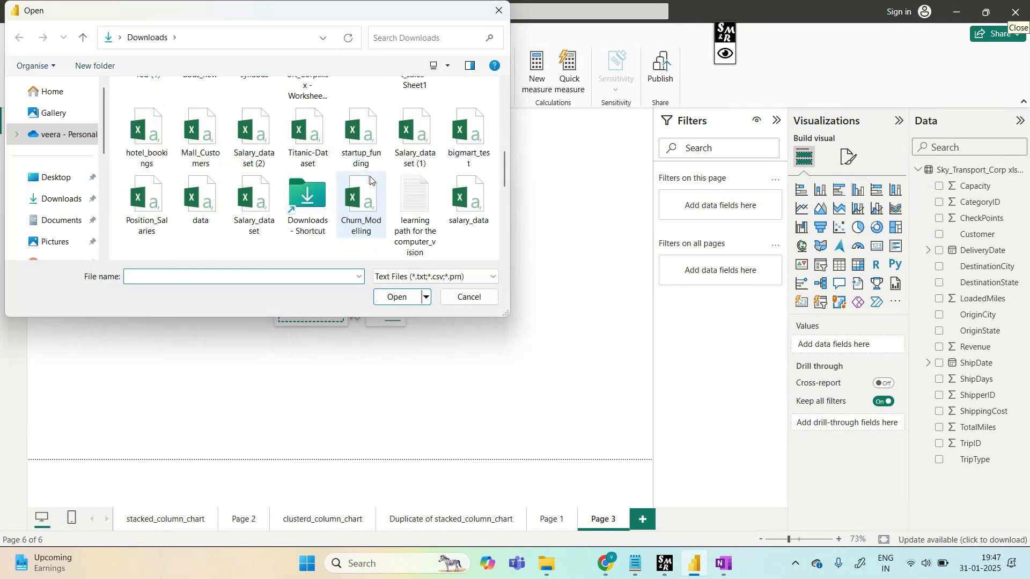
pyautogui.scroll(1, 370, 179)
pyautogui.click(317, 168)
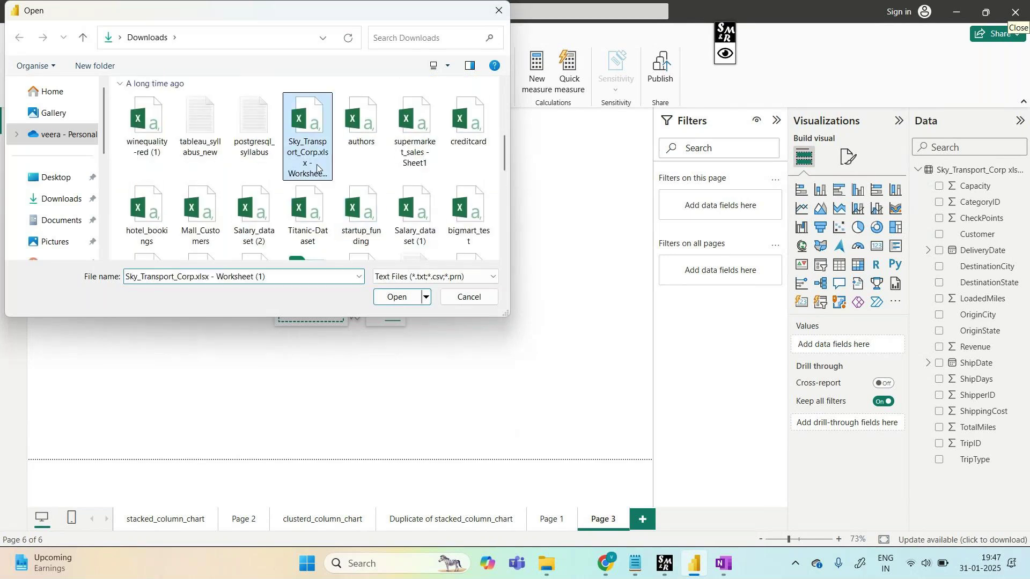
pyautogui.click(396, 298)
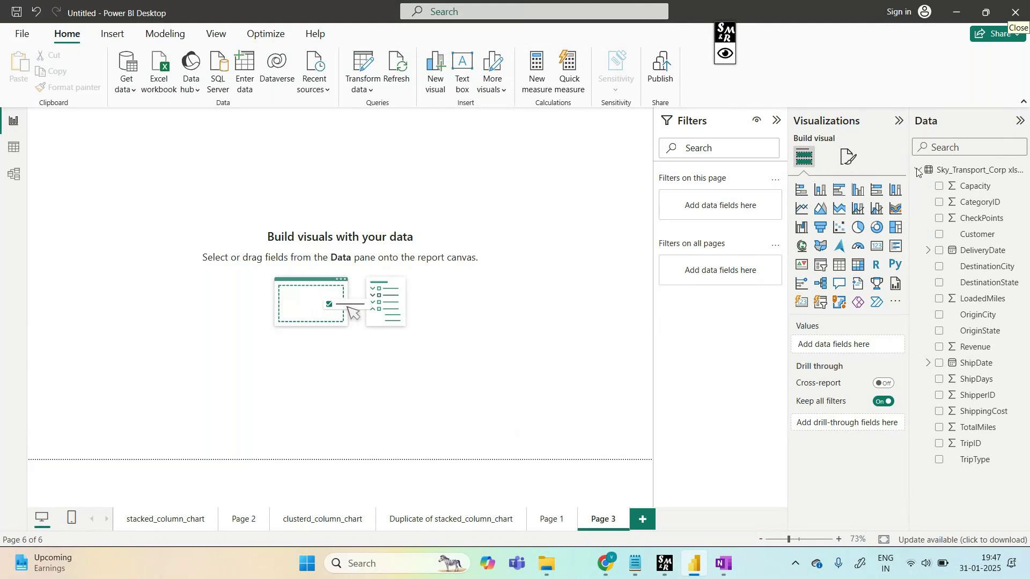
pyautogui.click(625, 468)
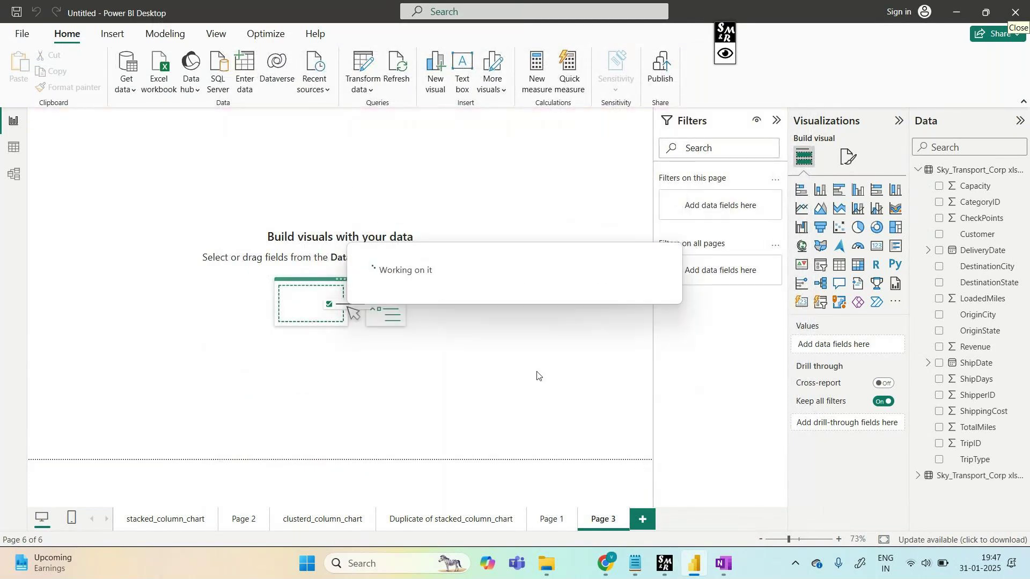
pyautogui.moveTo(604, 575)
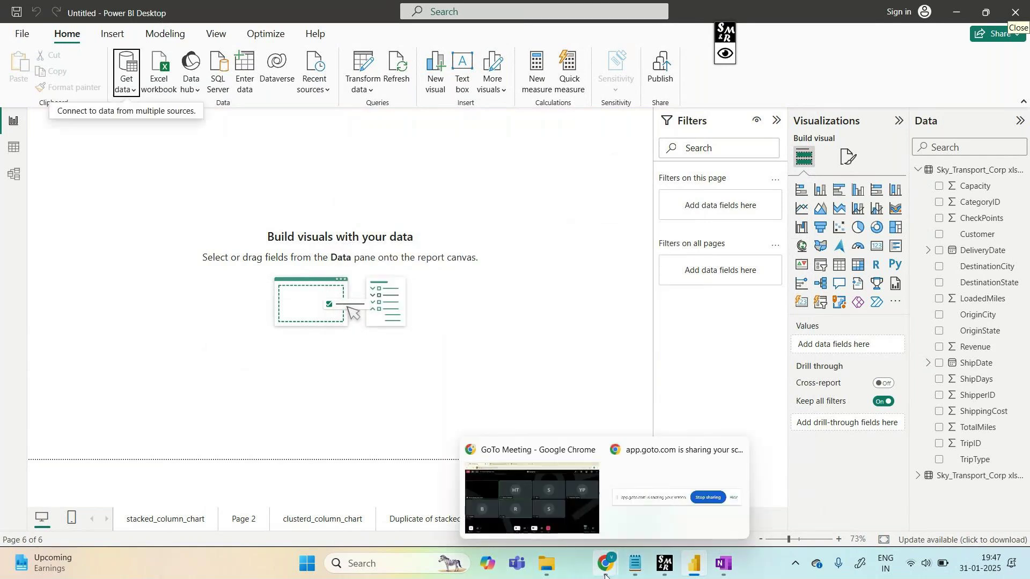
pyautogui.moveTo(569, 503)
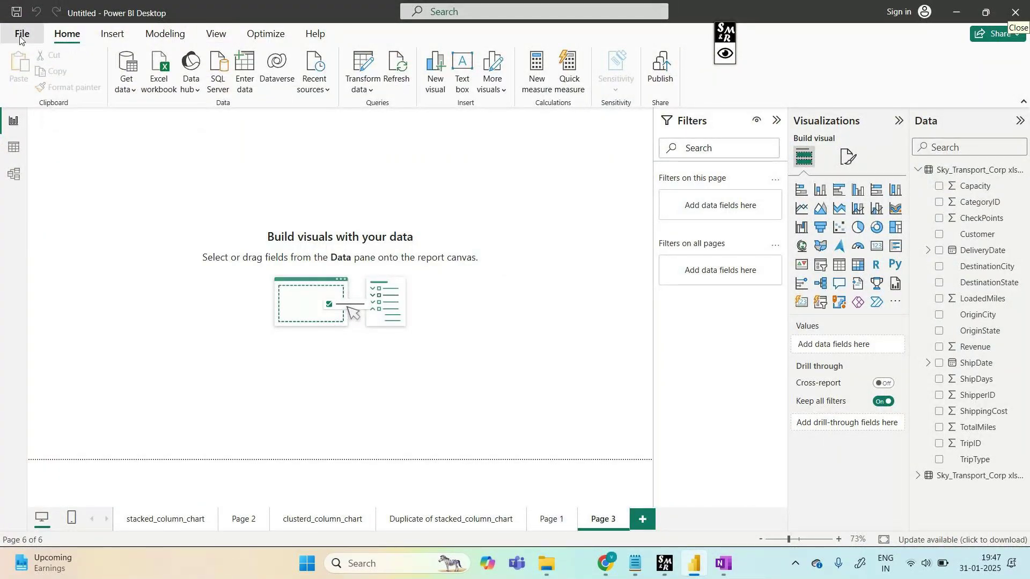
# Step: Save the report in the Downloads folder under the file name "31jan2025 class_work"
pyautogui.click(19, 36)
pyautogui.click(28, 123)
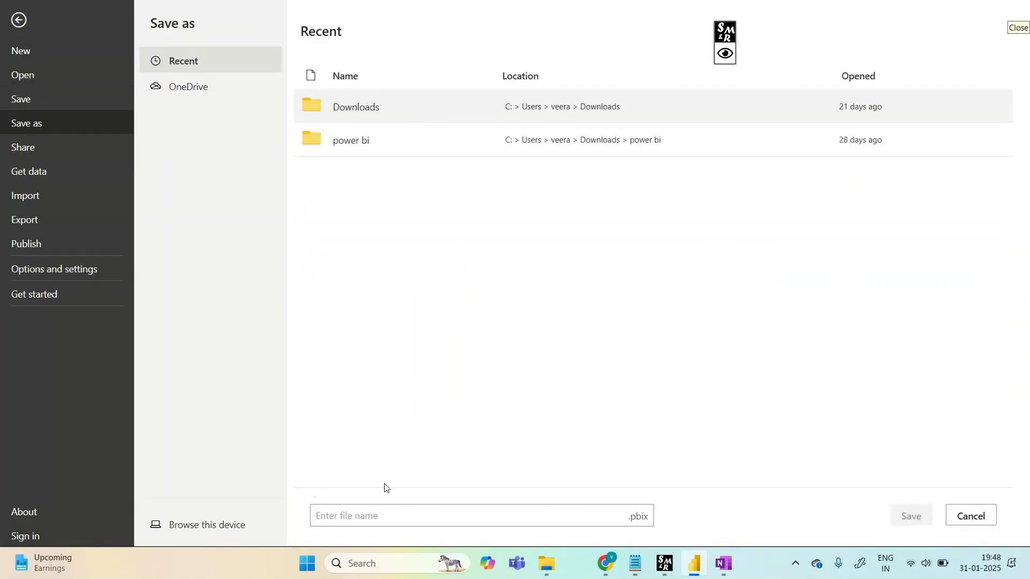
pyautogui.click(392, 517)
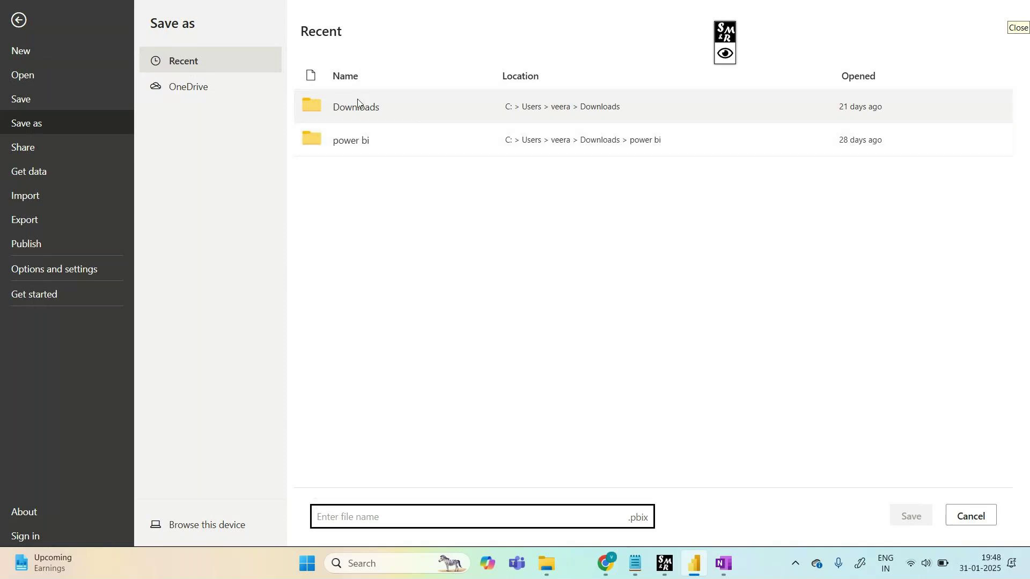
pyautogui.click(357, 101)
pyautogui.click(392, 513)
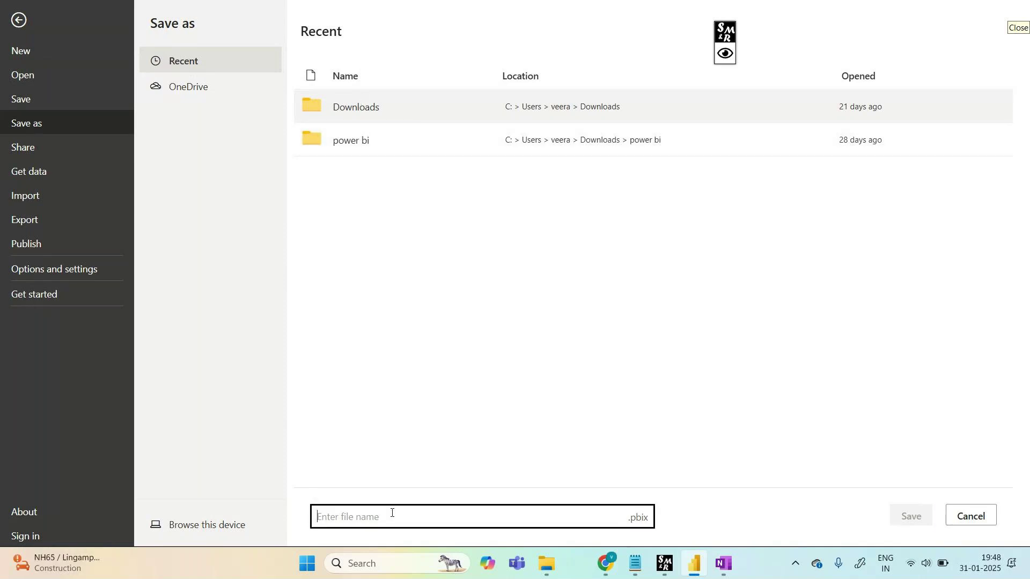
pyautogui.write('31jan2025')
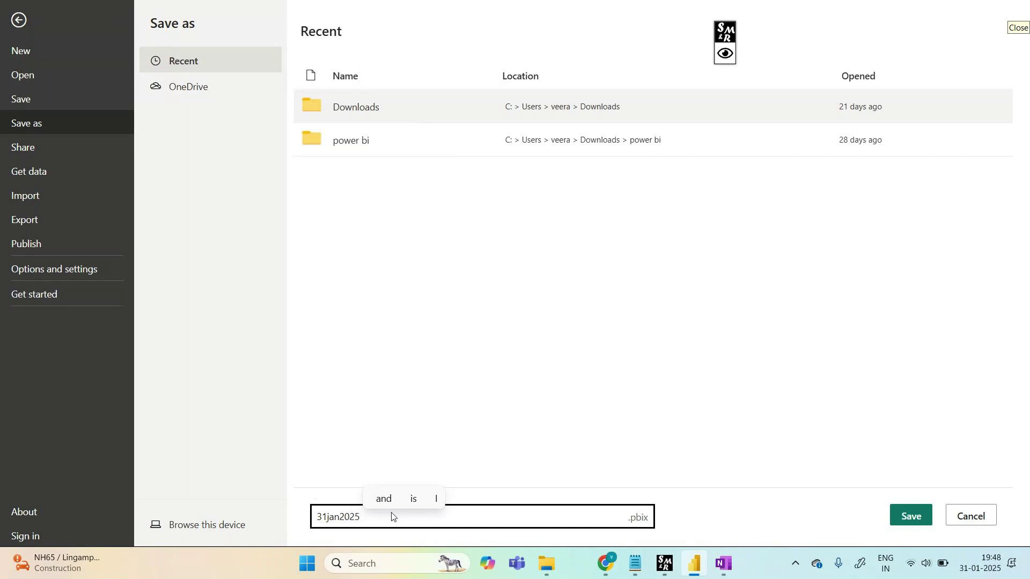
pyautogui.write(' class_work')
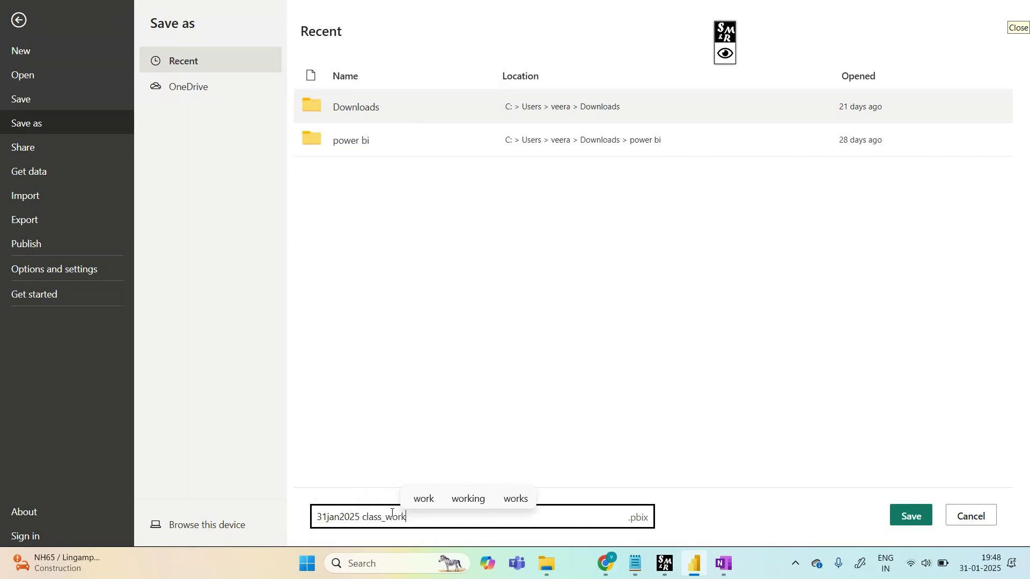
pyautogui.click(910, 516)
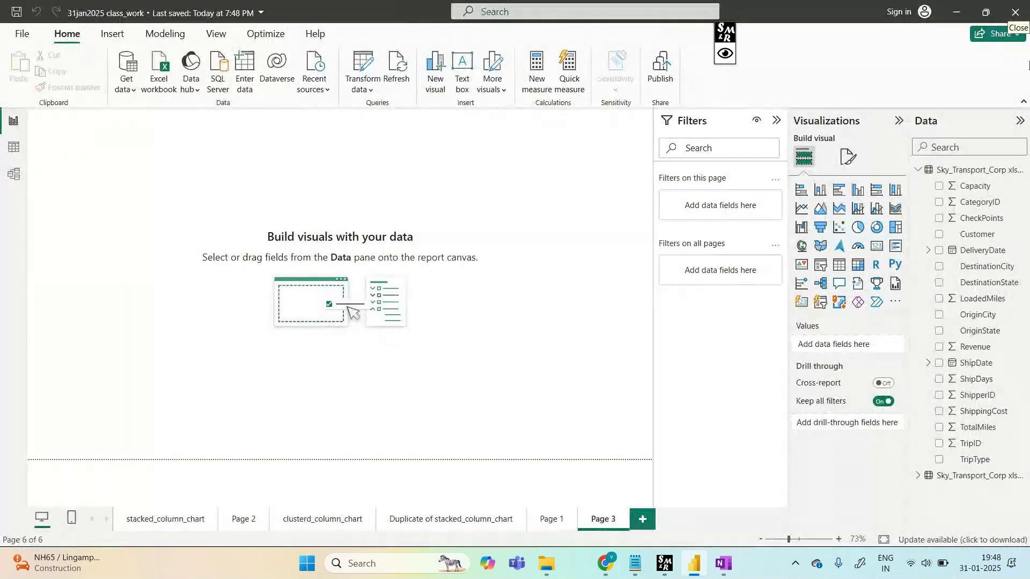
# Step: Close Power BI Desktop and reopen the 31jan2025 class_work report from the Downloads folder in File Explorer
pyautogui.click(1013, 11)
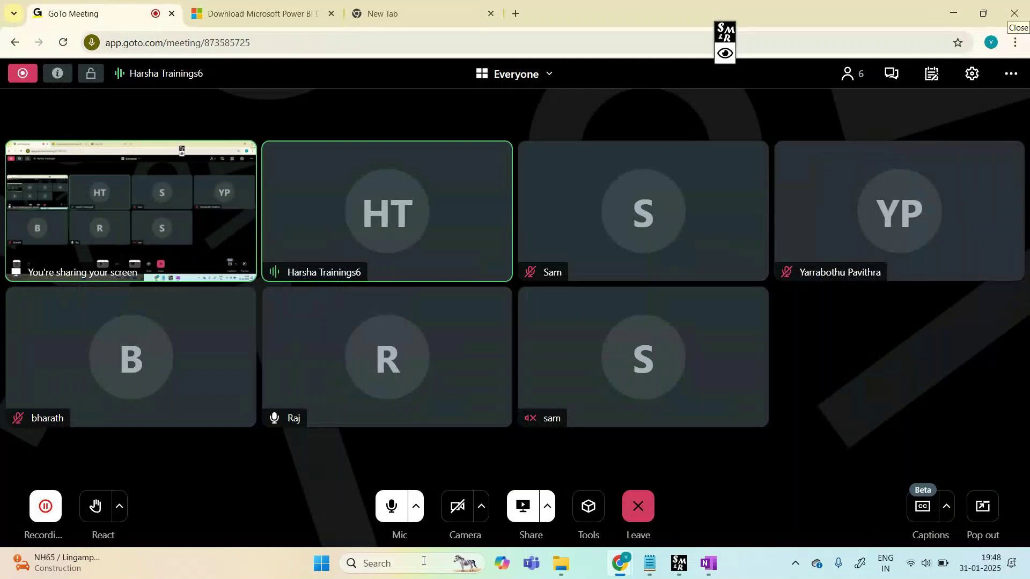
pyautogui.click(560, 564)
pyautogui.click(70, 221)
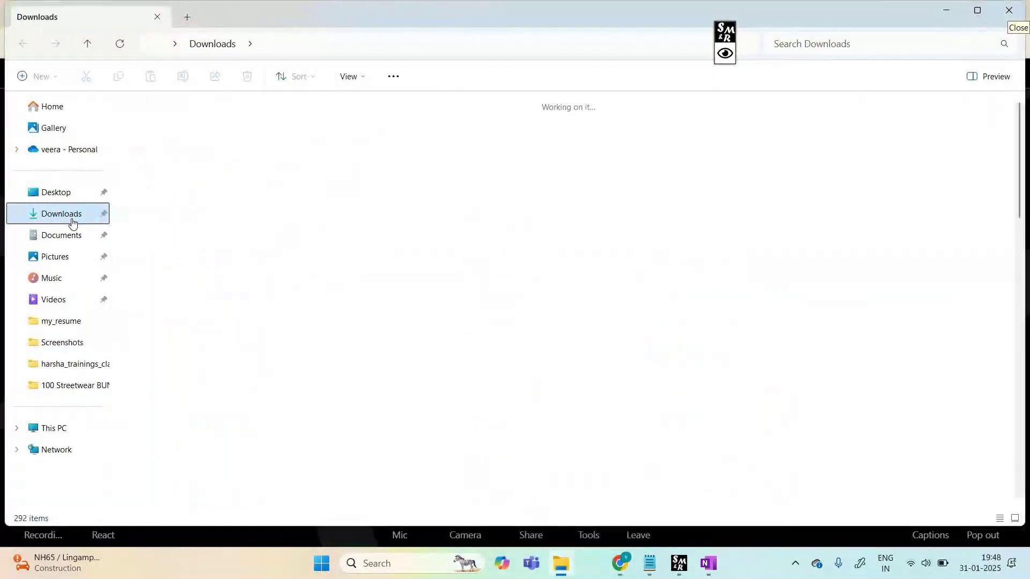
pyautogui.click(153, 167)
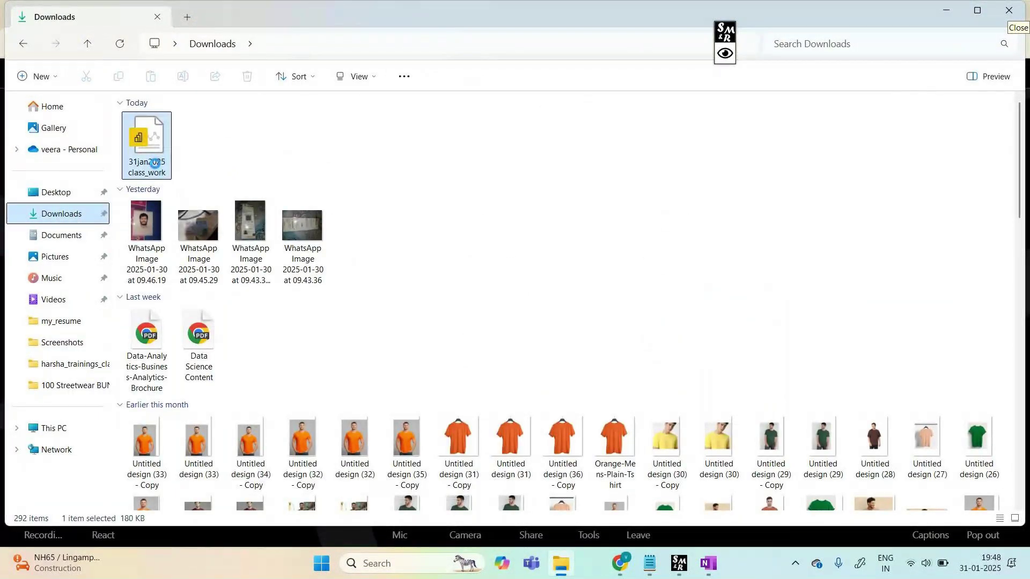
pyautogui.doubleClick(155, 167)
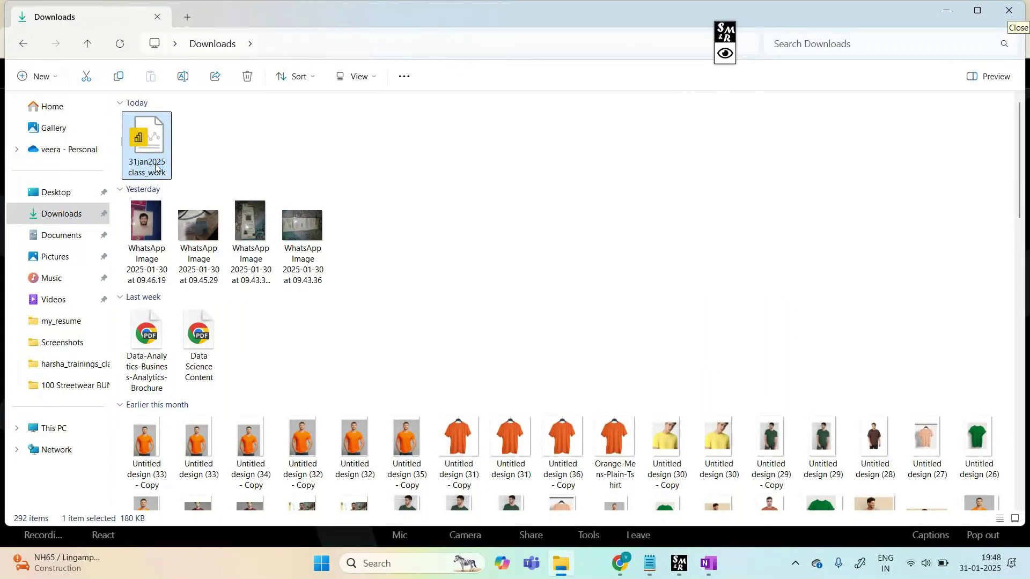
pyautogui.click(947, 10)
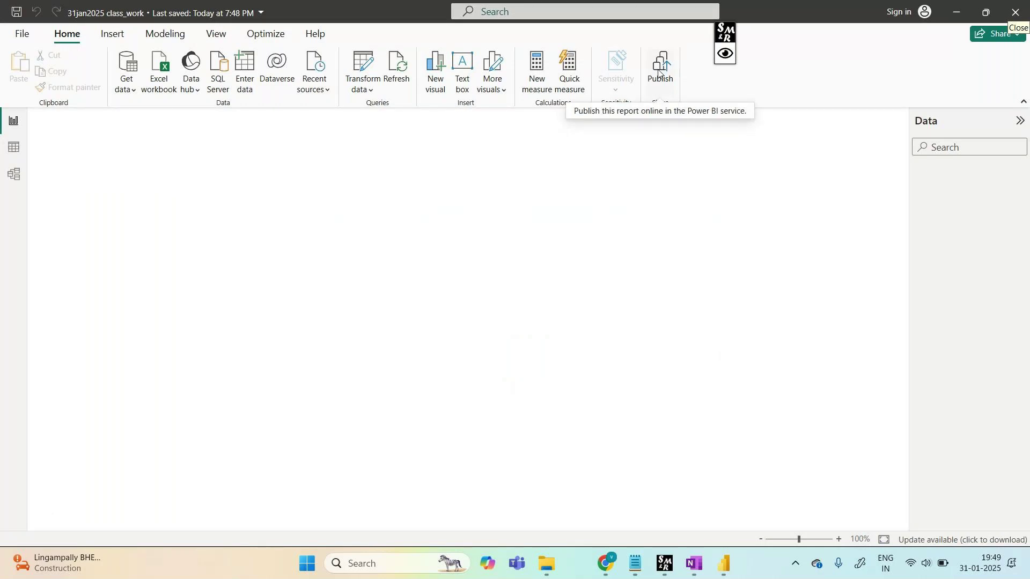
# Step: Draw a red rectangle around the Publish command with the screen marker, then hide the marker tools and the markup
pyautogui.click(718, 56)
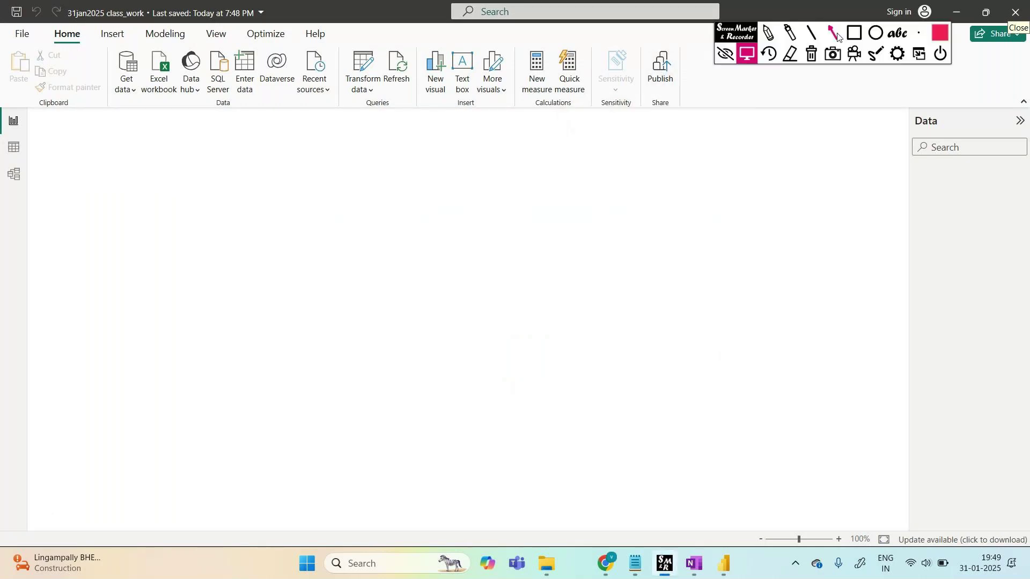
pyautogui.moveTo(642, 41); pyautogui.dragTo(691, 110)
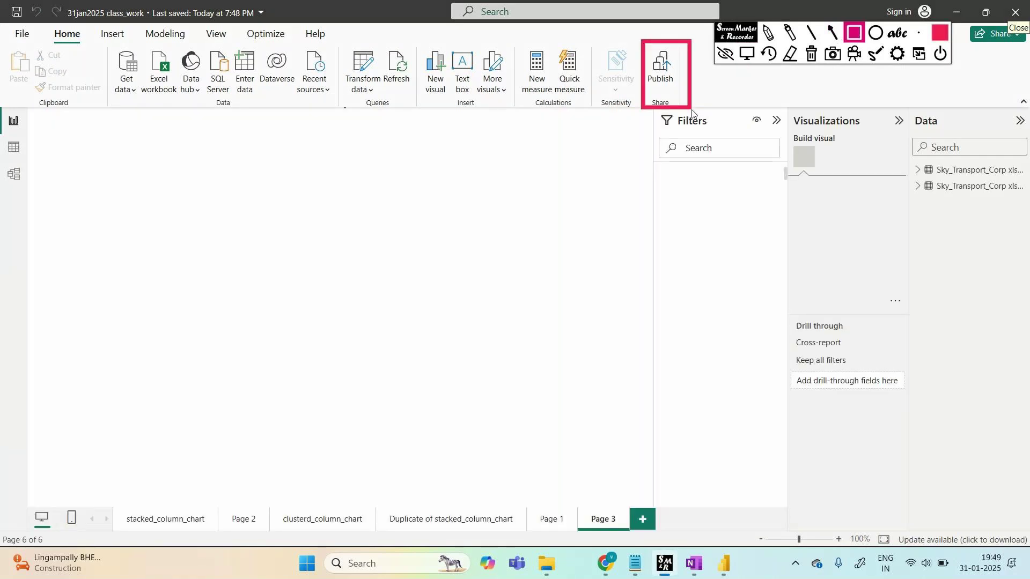
pyautogui.click(725, 54)
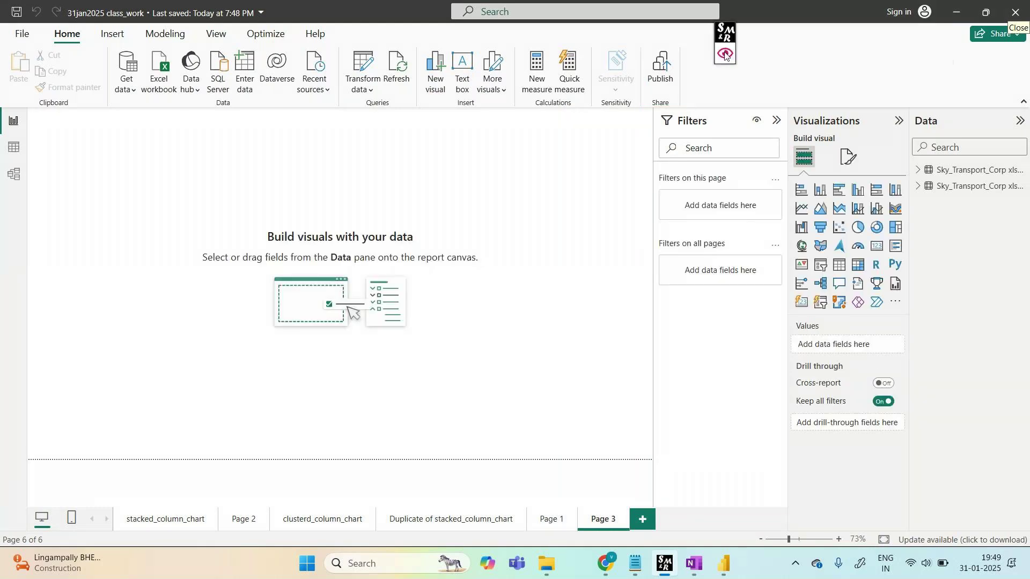
# Step: Start publishing the report to the Power BI service and dismiss the e-mail sign-in dialog
pyautogui.click(658, 78)
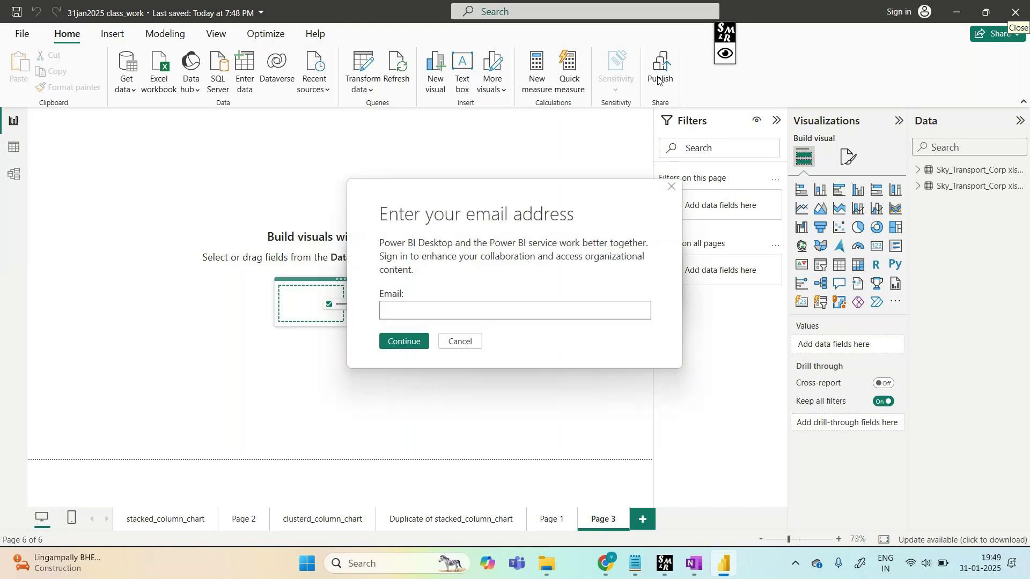
pyautogui.click(671, 188)
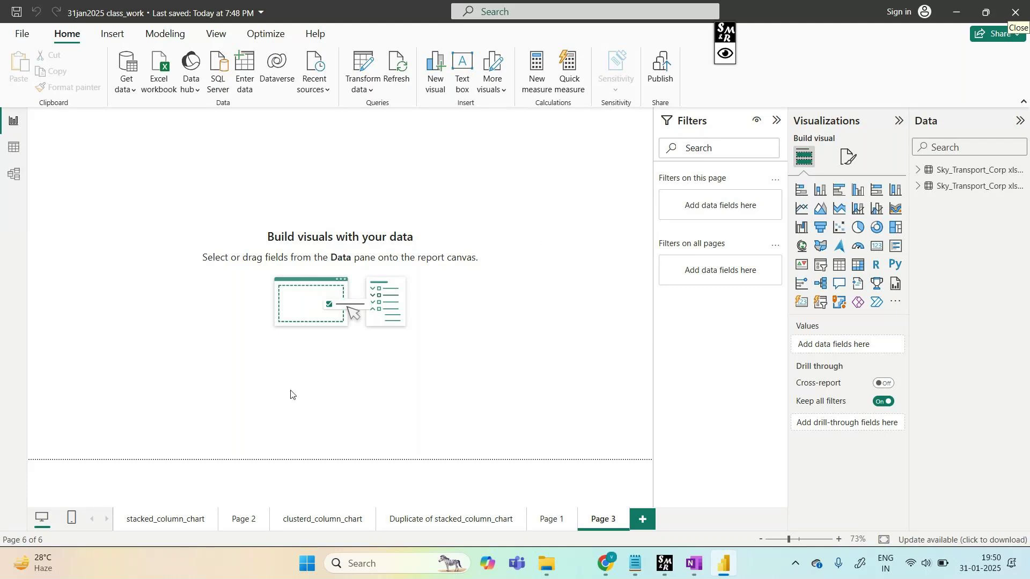
# Step: Show the stacked_column_chart report page, then switch to the Notepad window with the class notes
pyautogui.click(137, 520)
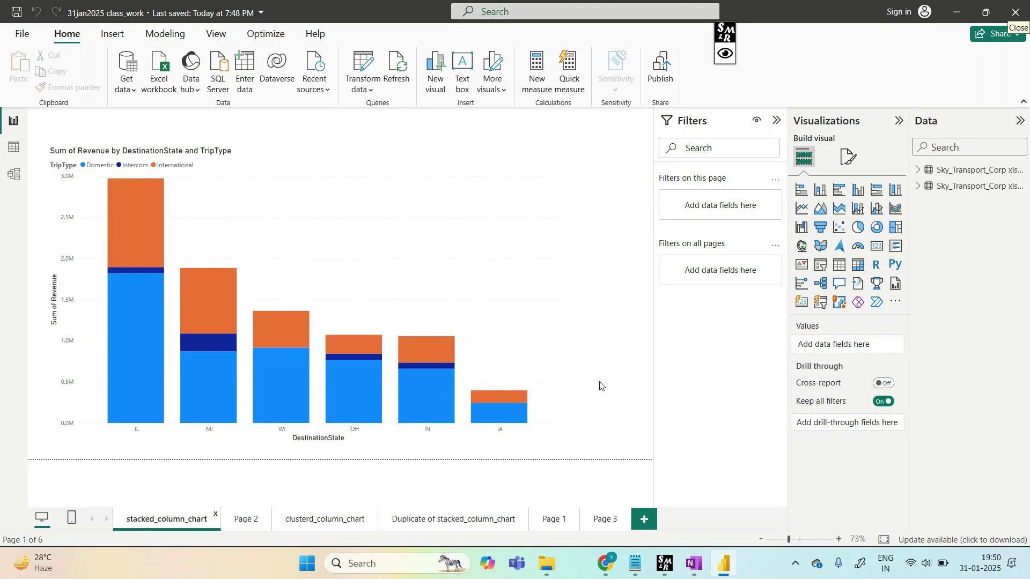
pyautogui.moveTo(635, 563)
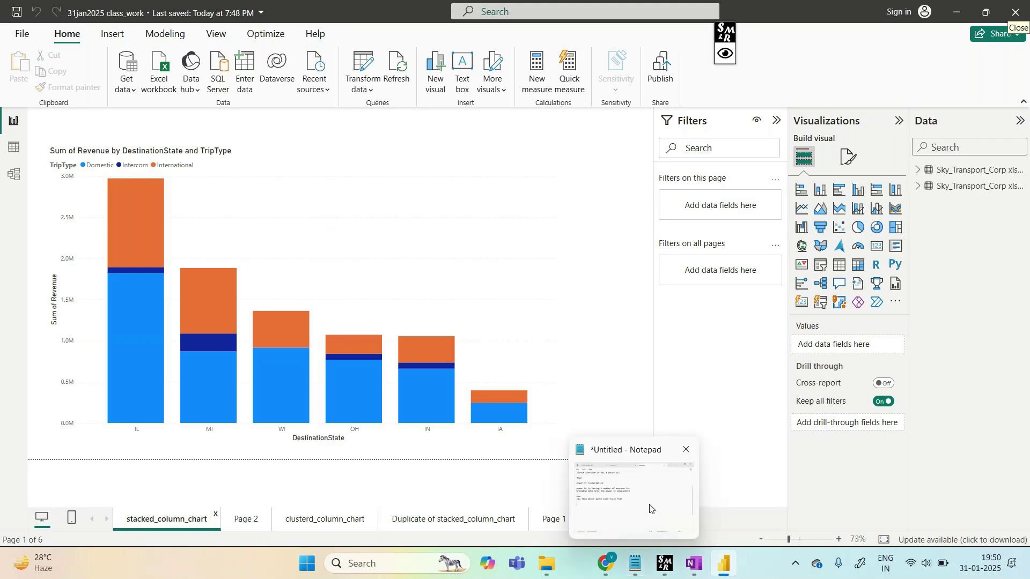
pyautogui.moveTo(652, 499)
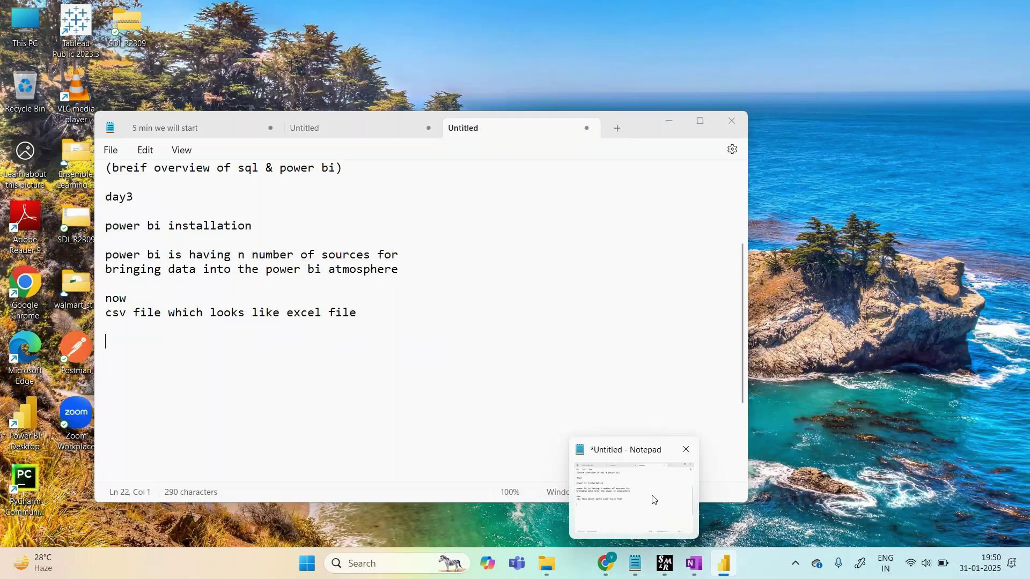
pyautogui.click(652, 499)
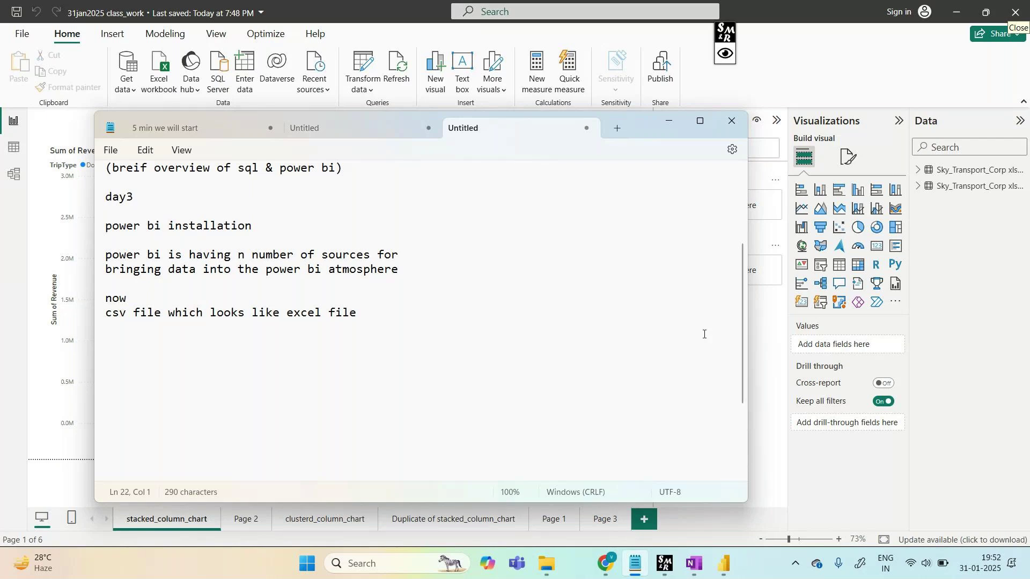
# Step: Switch to the GoTo Meeting window in Chrome and stop sharing the screen
pyautogui.moveTo(606, 563)
pyautogui.click(558, 473)
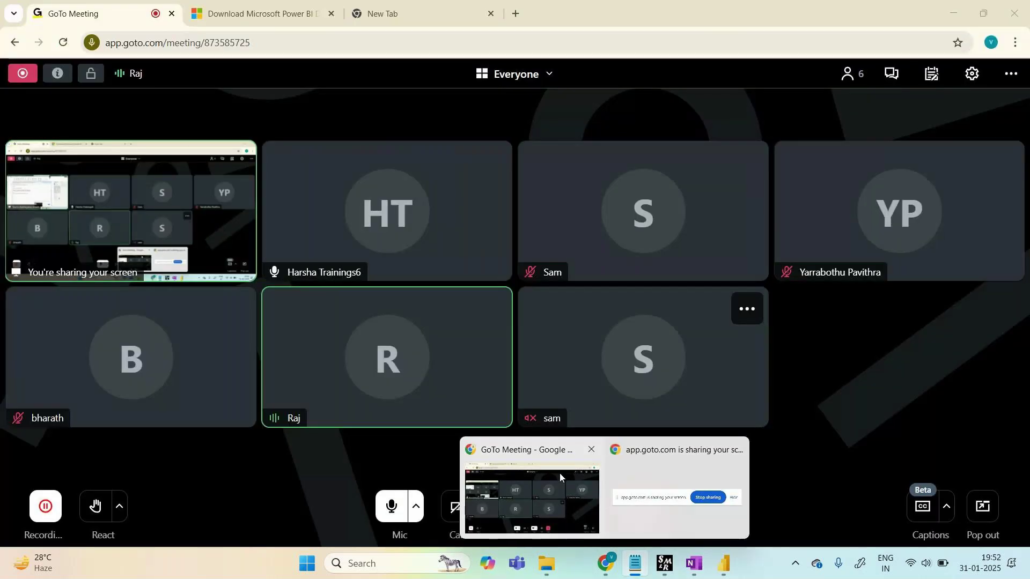
pyautogui.click(574, 470)
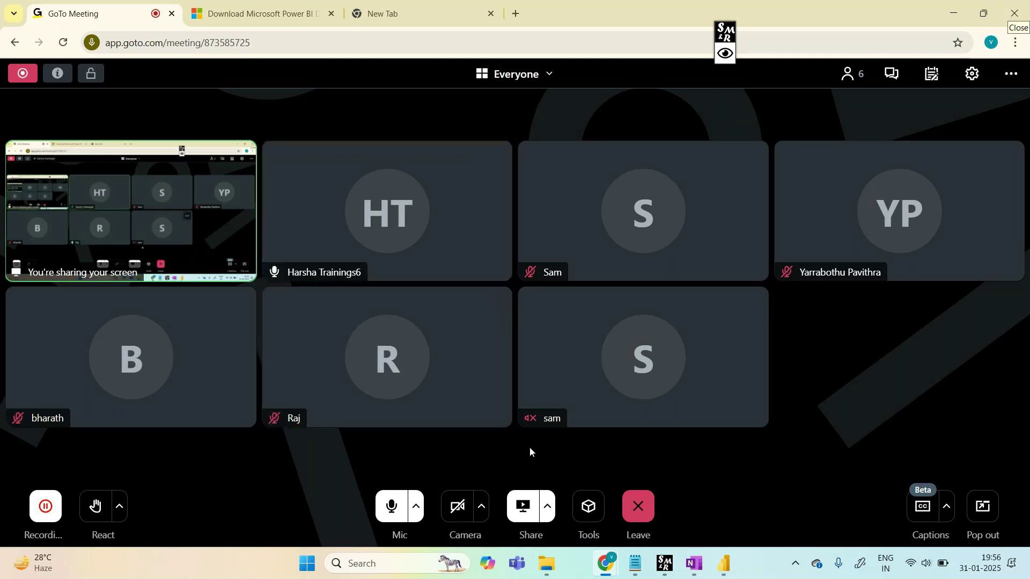
pyautogui.click(547, 506)
pyautogui.click(506, 466)
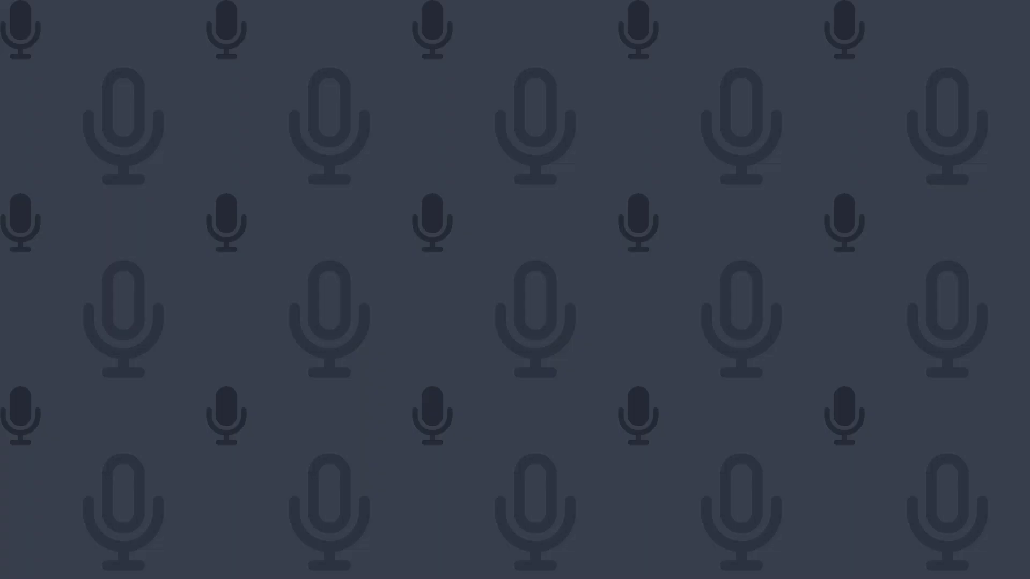